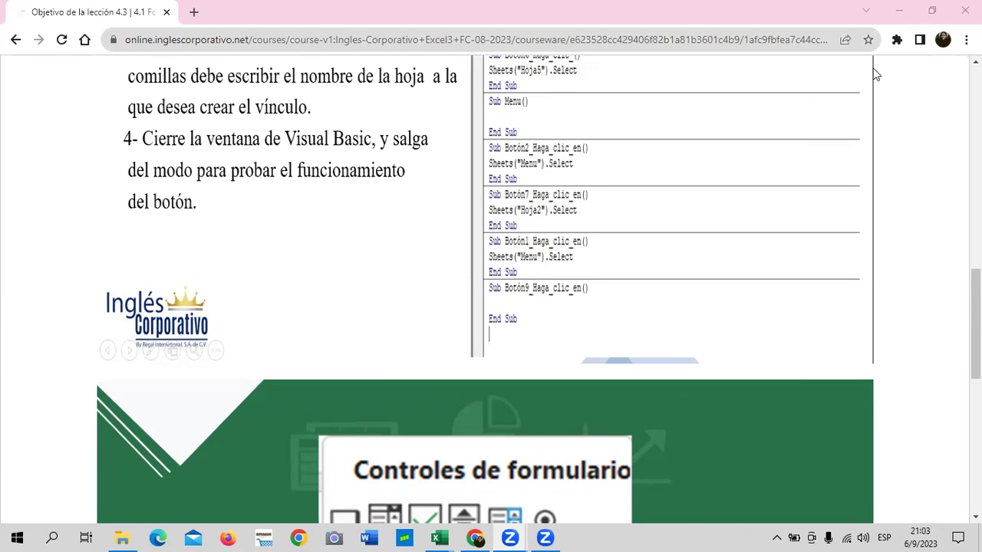
- Scroll the course page back up to the 'Objetivo de la lección 4.3' heading and introduction
scroll(581, 210, "up", 5)
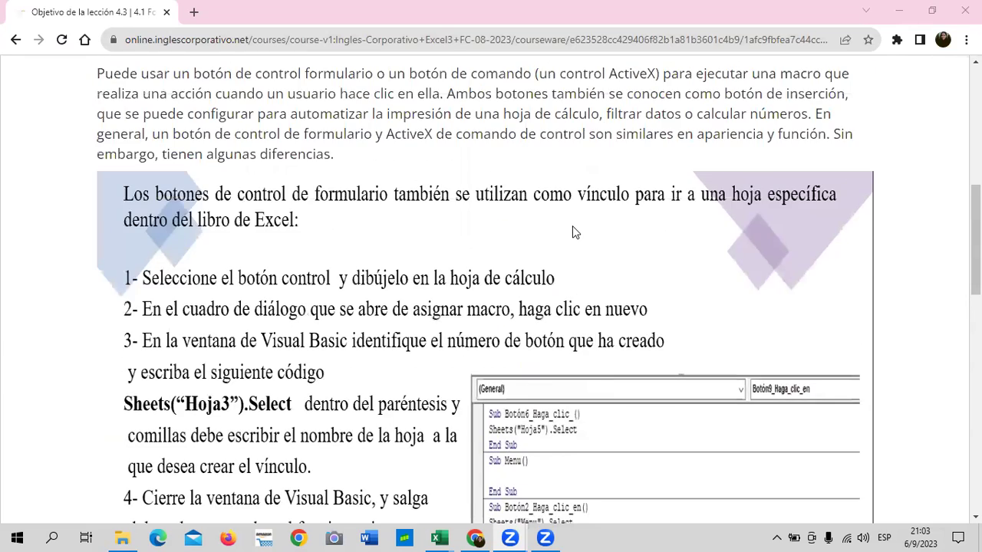
scroll(573, 231, "up", 2)
scroll(573, 230, "up", 5)
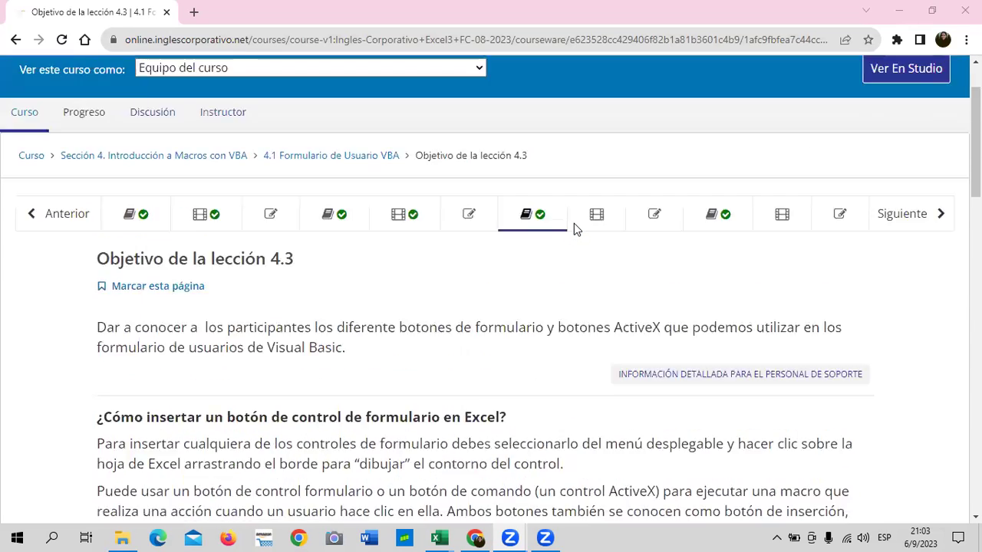
scroll(575, 222, "down", 2)
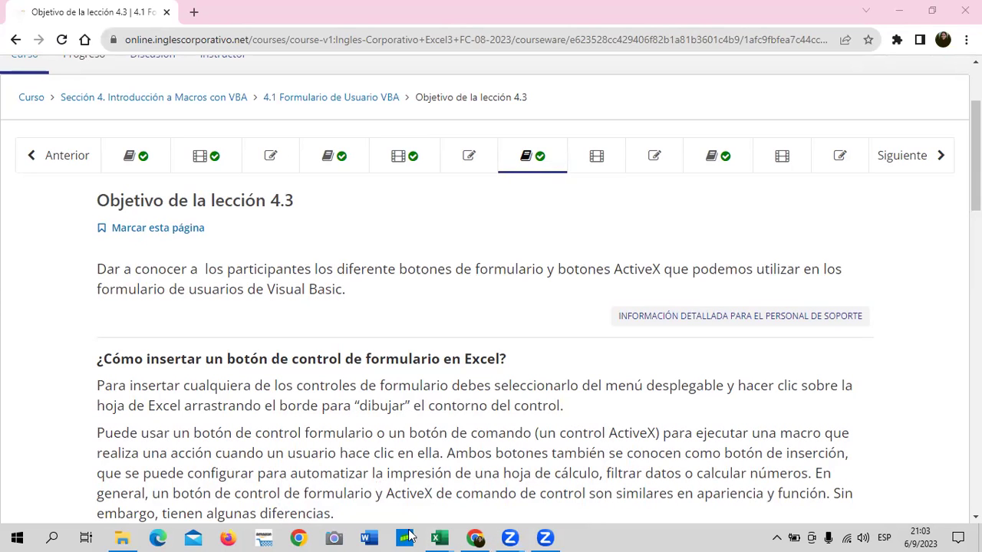
- In Macro_con_Menu, open and close the Formulario de Registro form, then jump to the ejercicio03 sheet
mouse_move(438, 536)
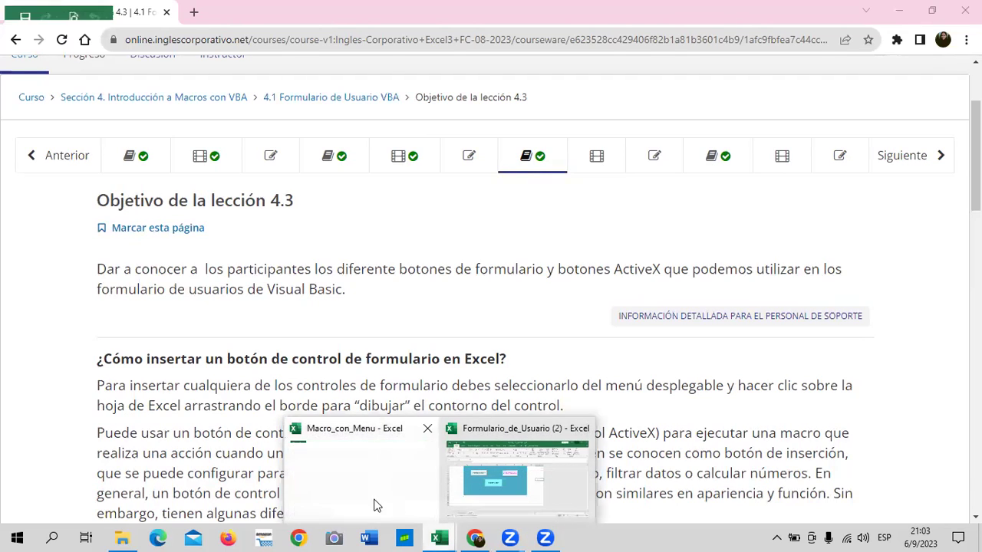
left_click(377, 506)
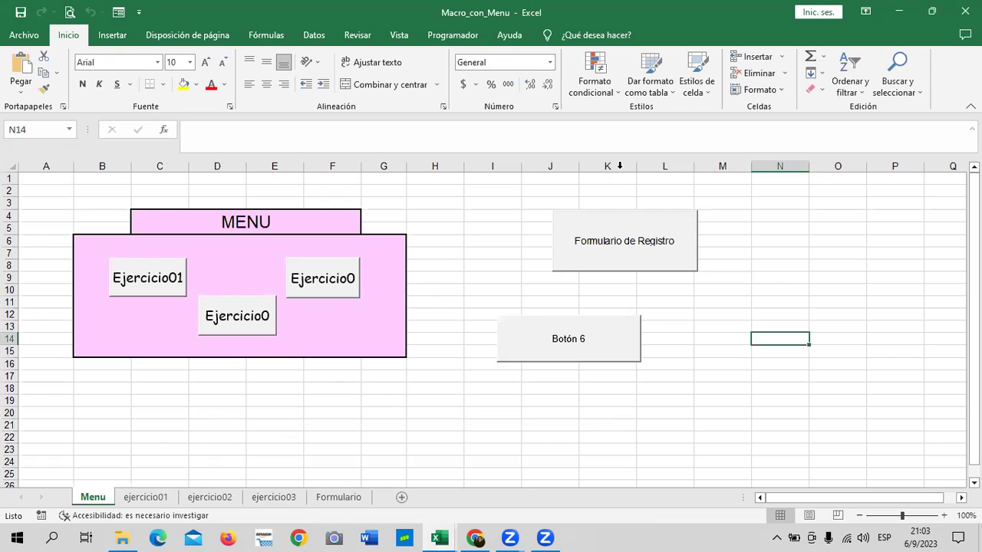
left_click(454, 241)
left_click(662, 256)
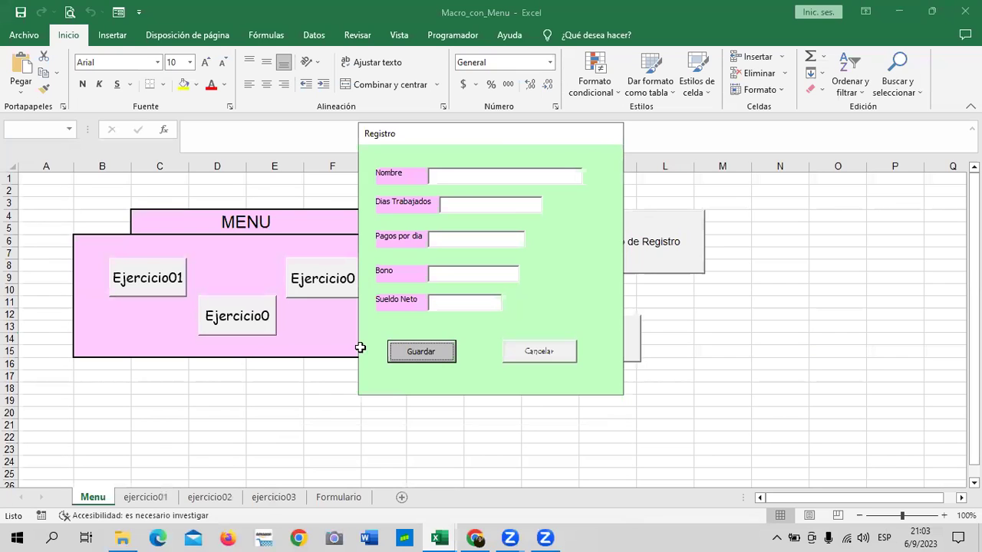
key("Return")
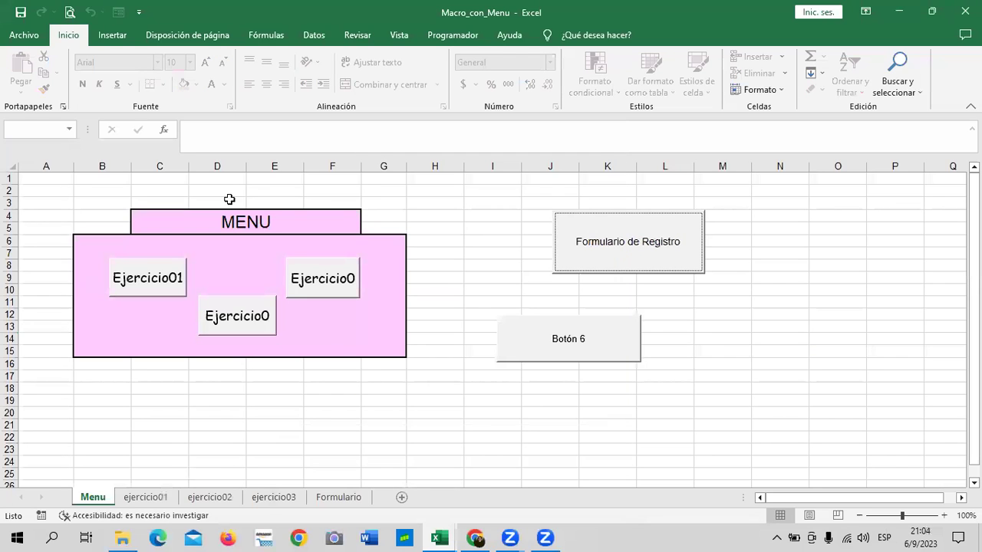
left_click(328, 281)
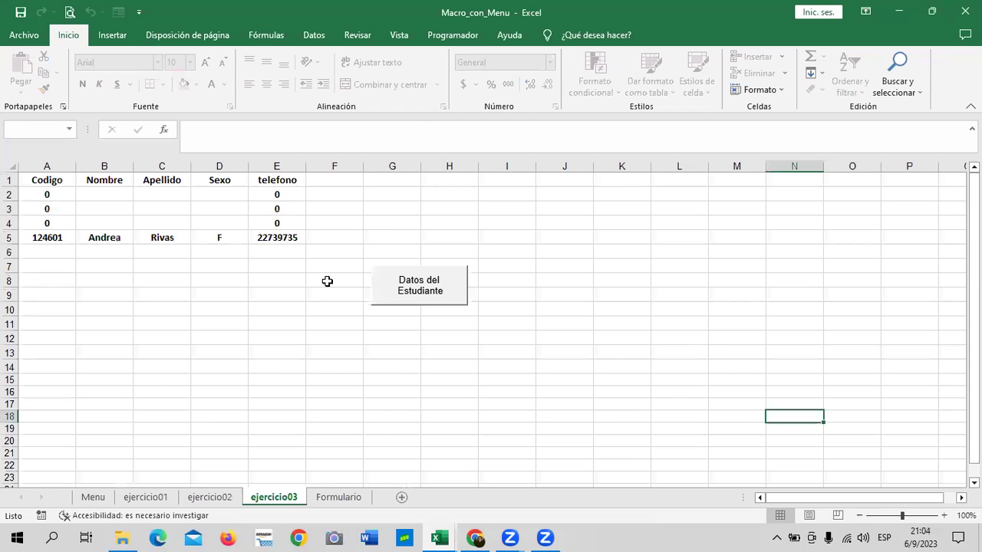
left_click(668, 307)
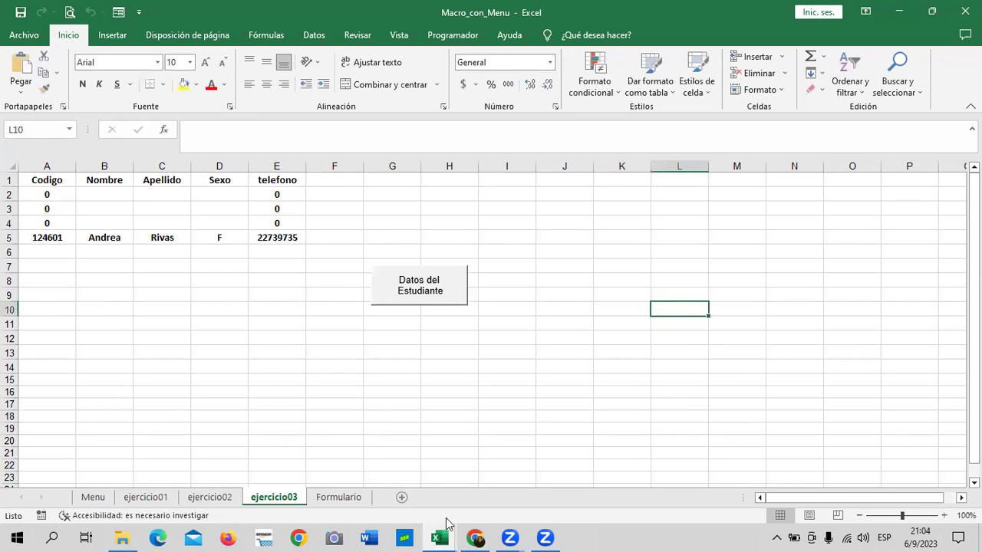
- In Formulario_de_Usuario (2), open the welcome form via FORMULARIO 4, cancel it, and reopen it via ABRIR FORMULARIO
mouse_move(445, 534)
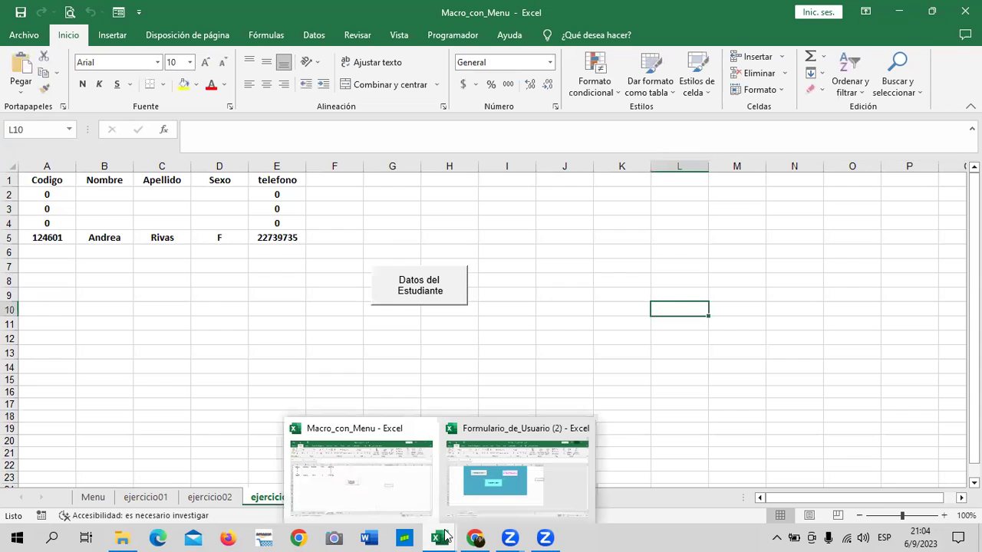
left_click(549, 476)
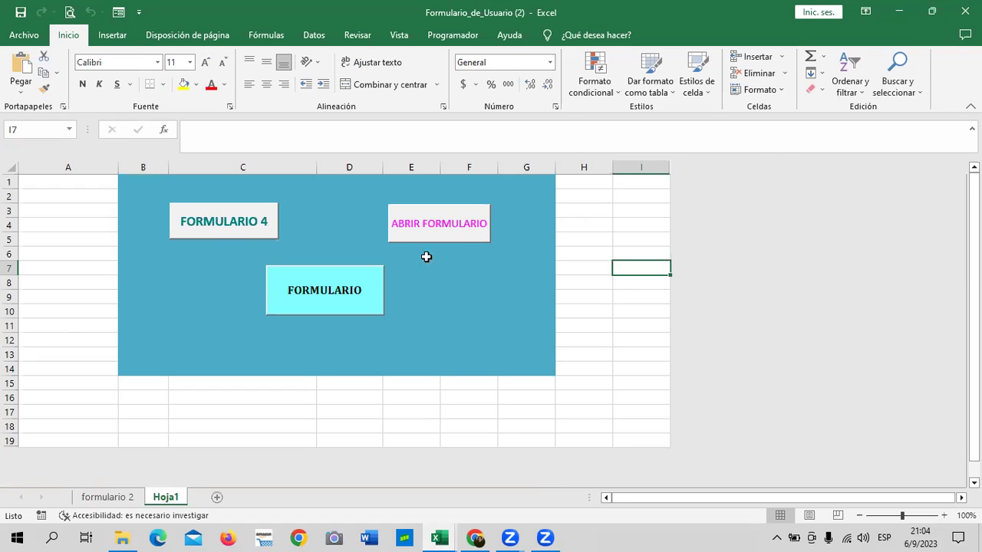
left_click(260, 228)
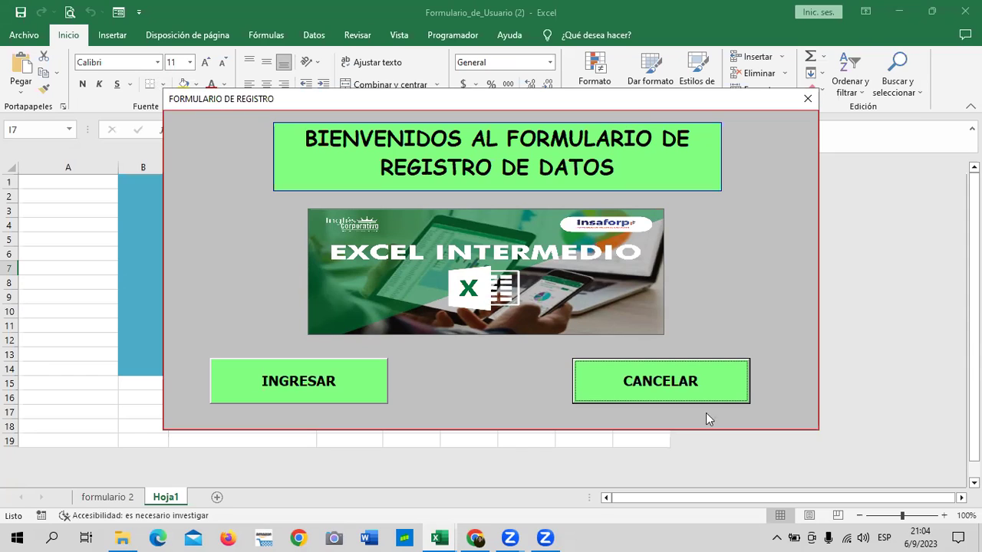
left_click(636, 388)
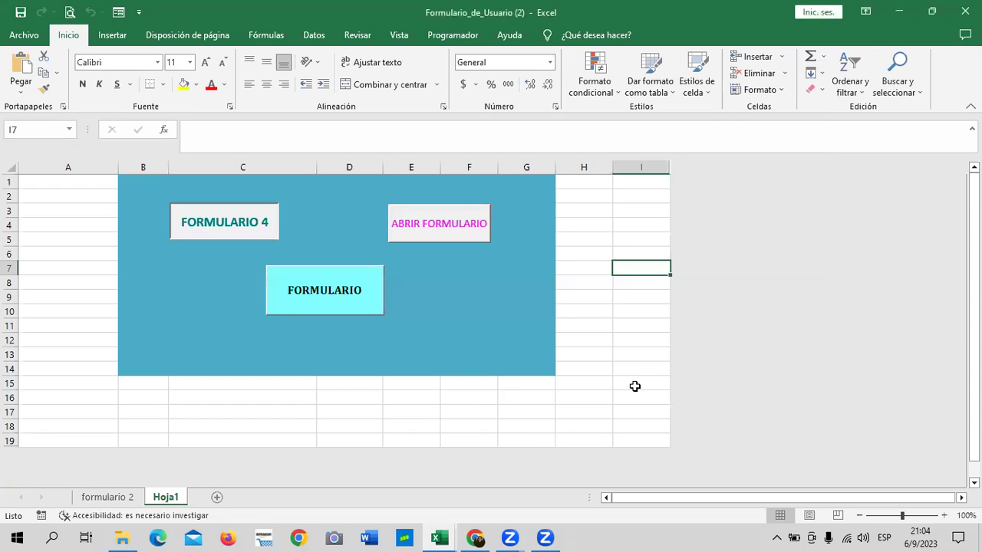
left_click(440, 230)
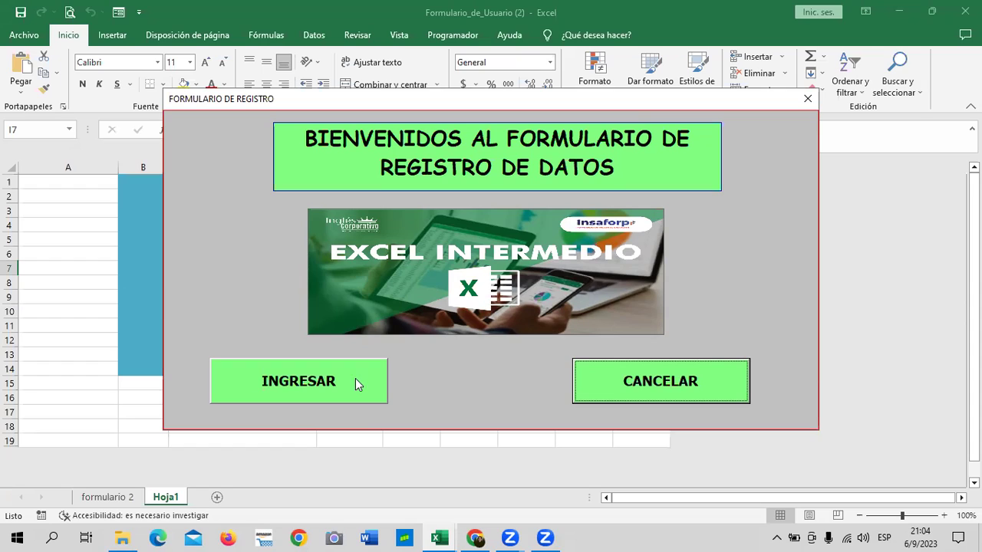
left_click(355, 383)
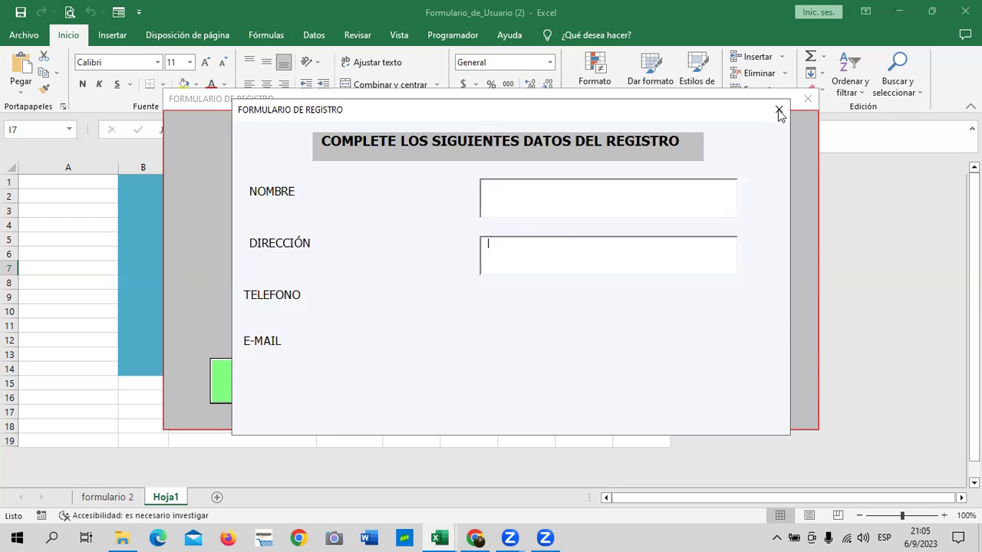
left_click(778, 110)
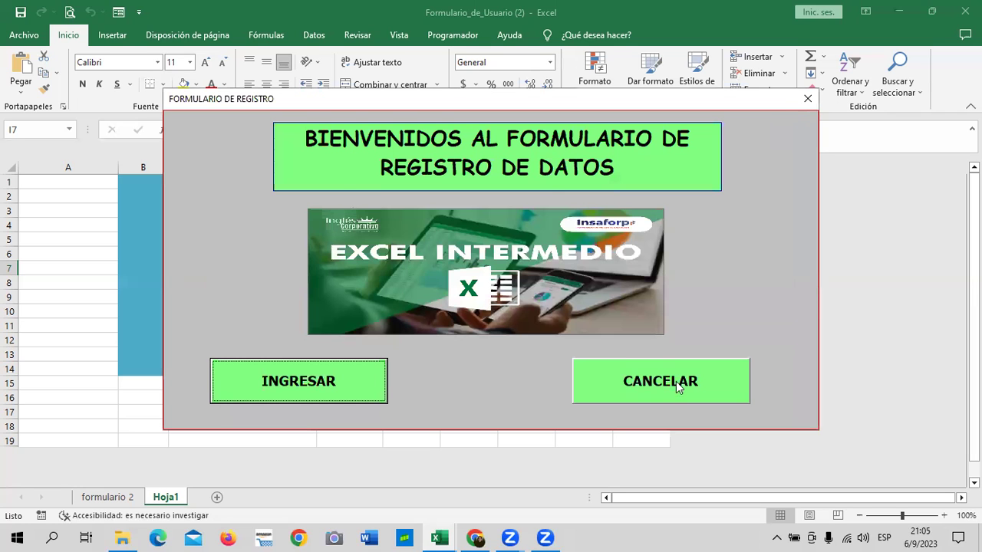
left_click(676, 381)
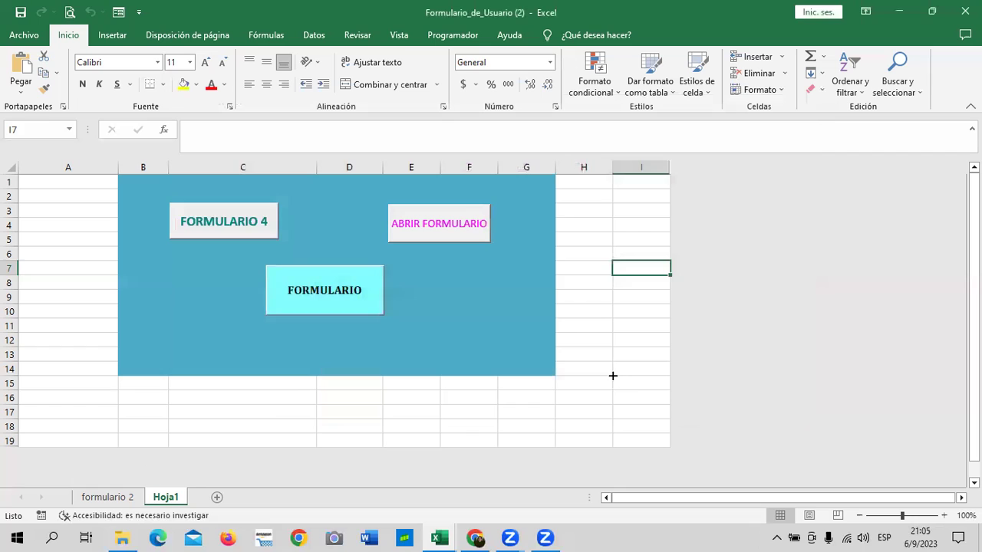
left_click(610, 374)
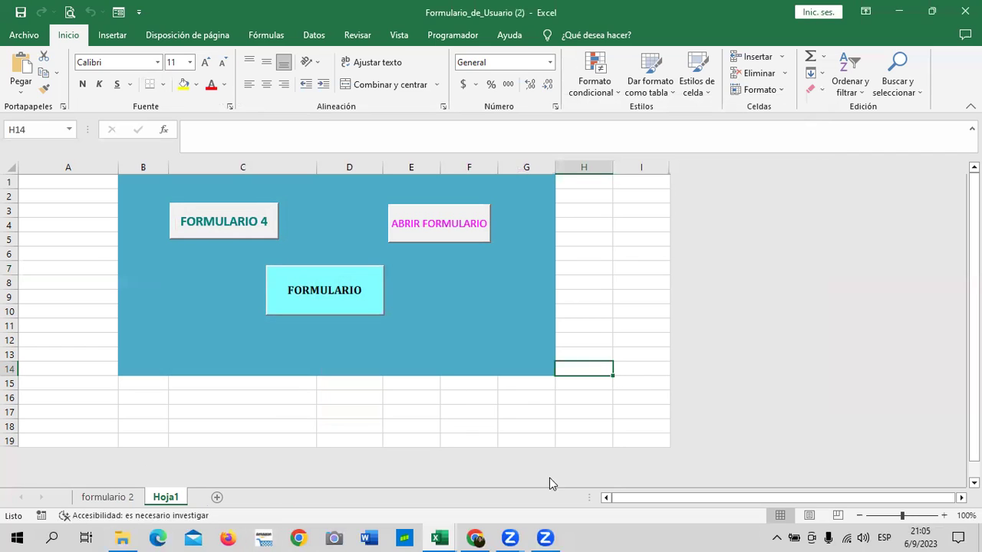
mouse_move(472, 537)
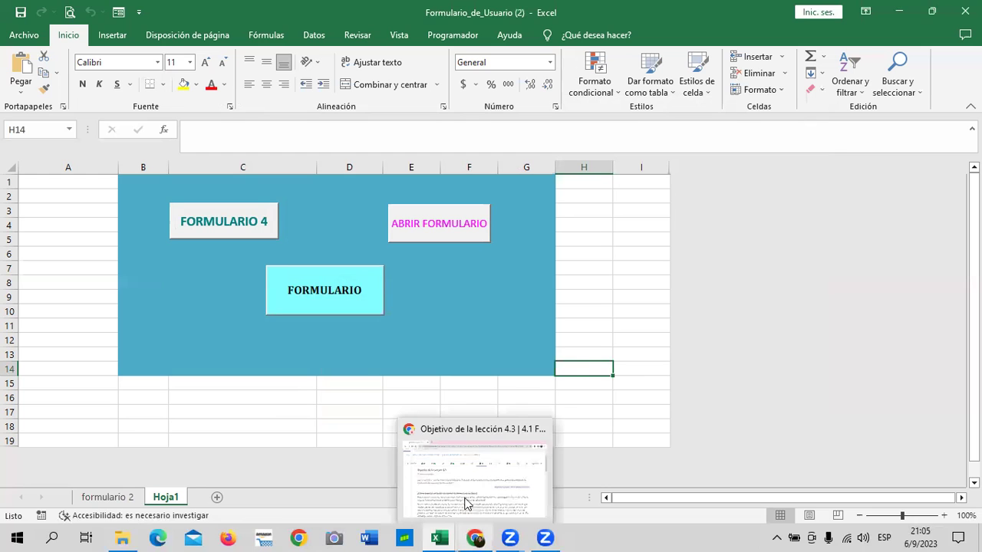
- Glance over the lesson 4.3 page in Chrome, then switch back to the Macro_con_Menu workbook
left_click(477, 477)
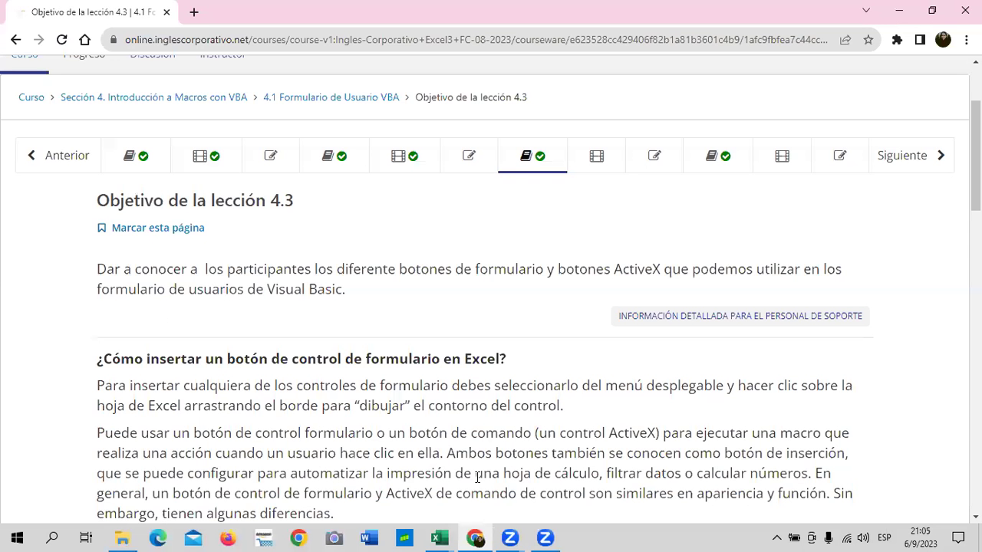
scroll(562, 303, "up", 2)
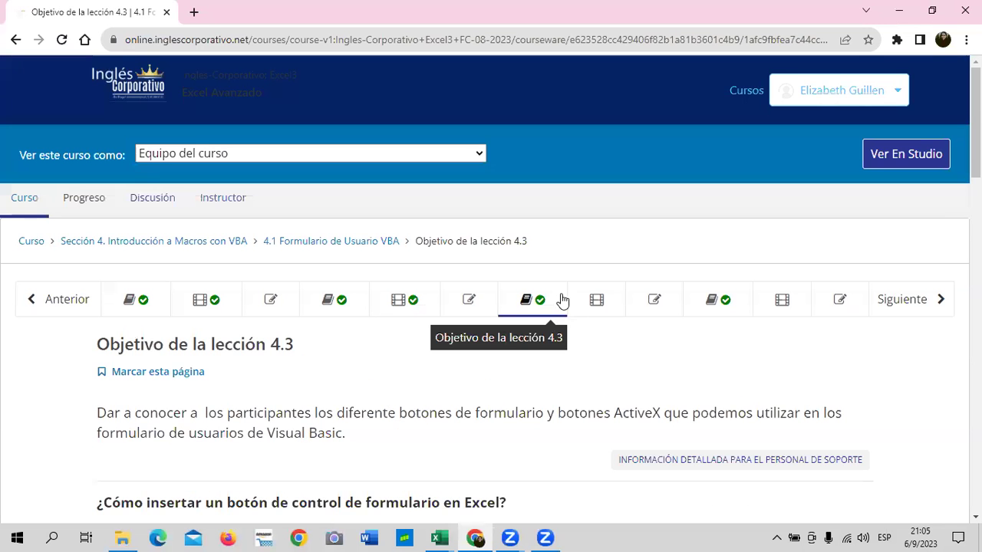
scroll(562, 300, "down", 2)
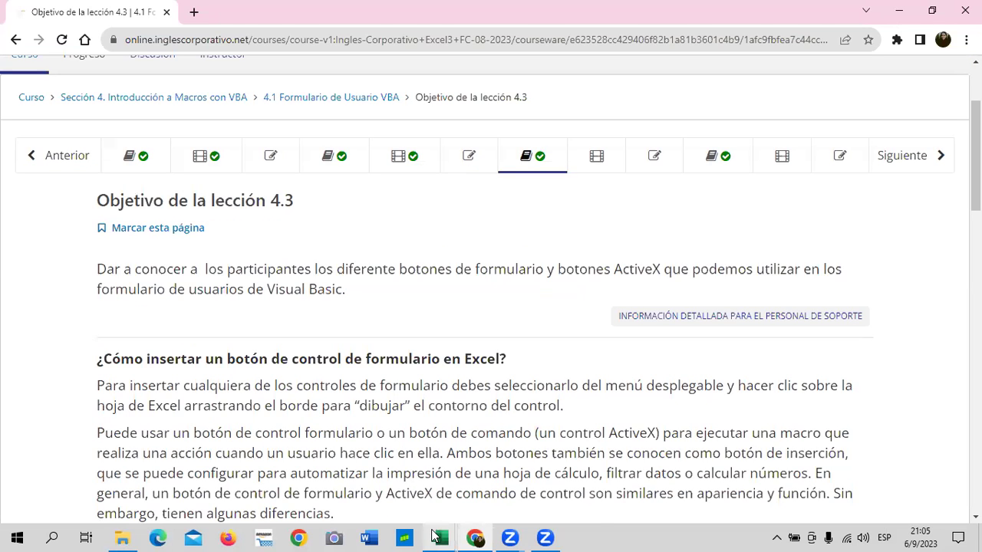
mouse_move(433, 534)
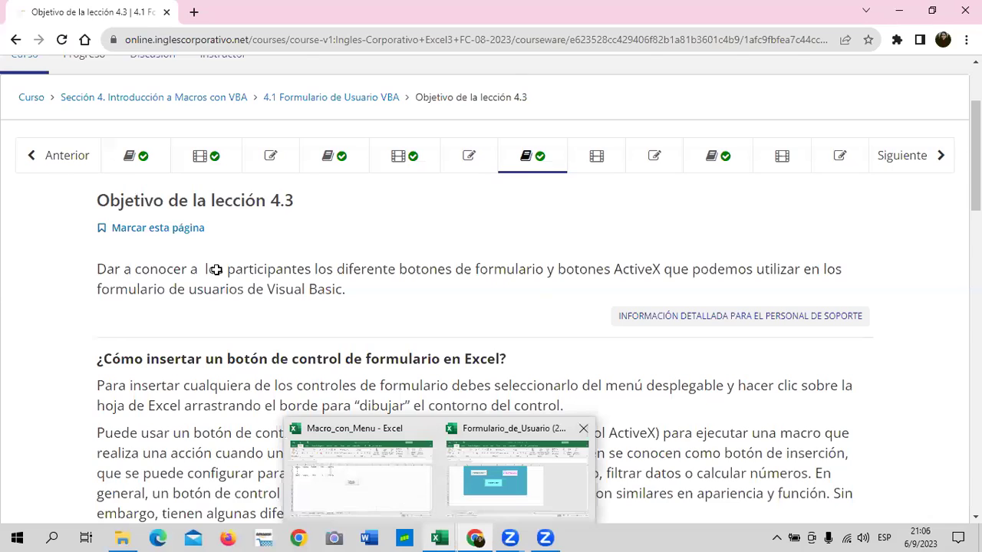
left_click(360, 469)
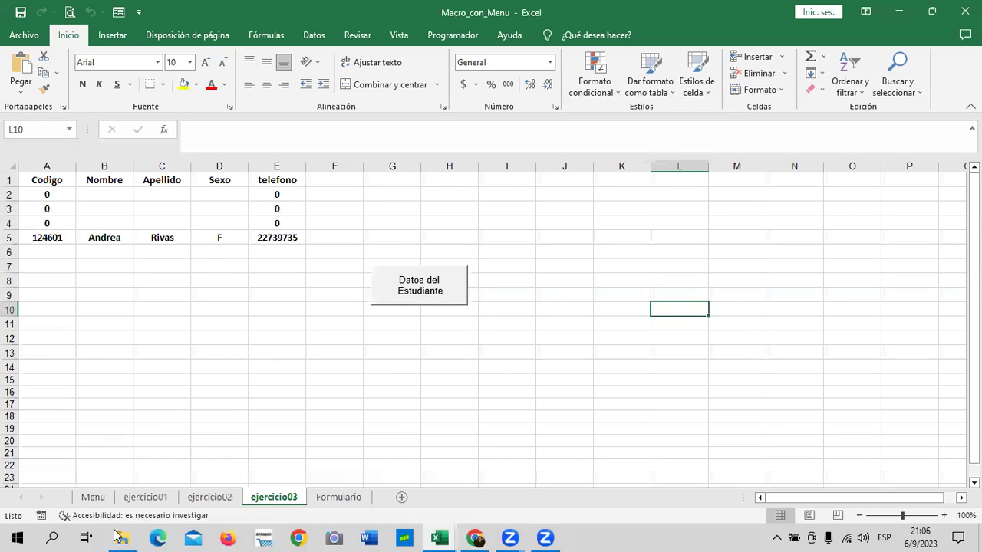
- Visit the Menu and ejercicio01 sheets, opening and closing the Registro data form
left_click(93, 500)
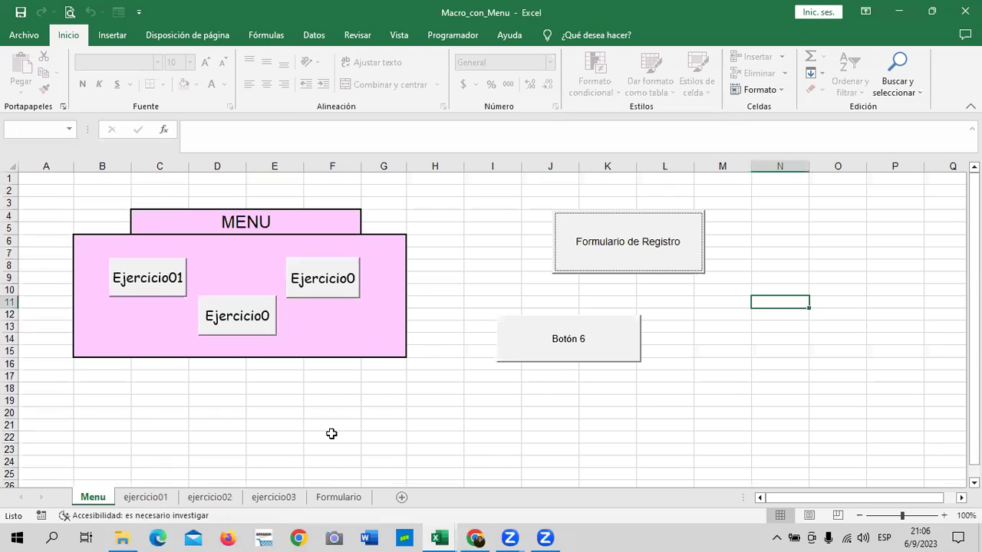
left_click(169, 501)
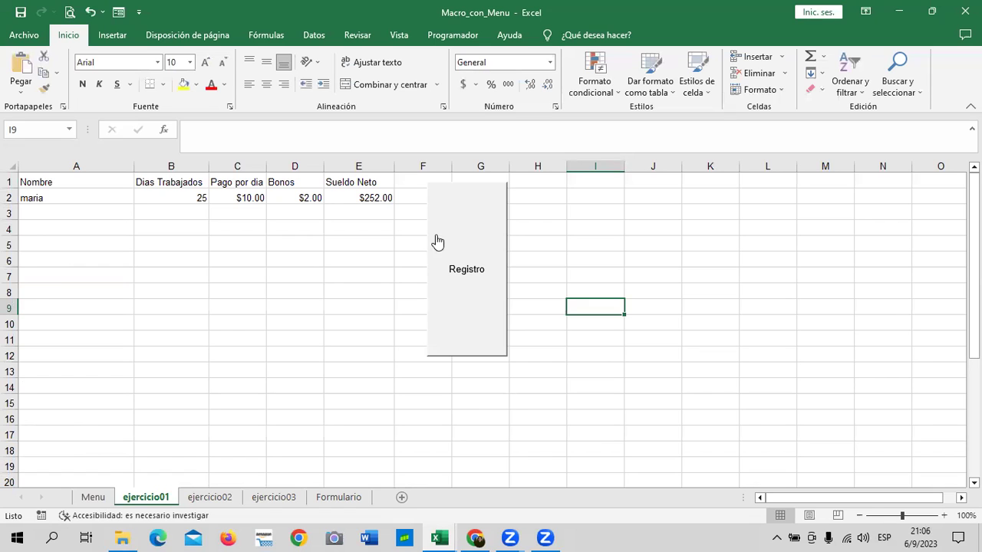
left_click(481, 204)
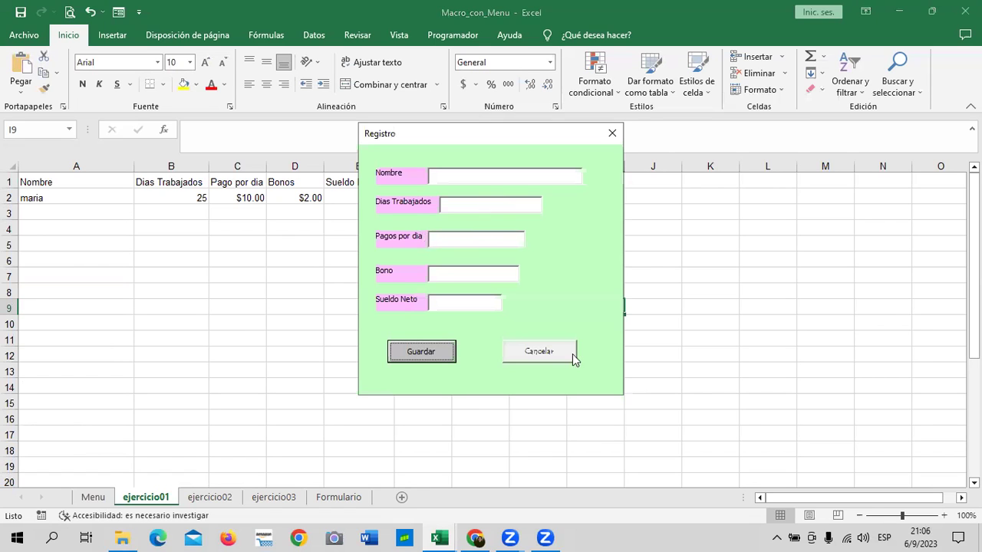
key("Escape")
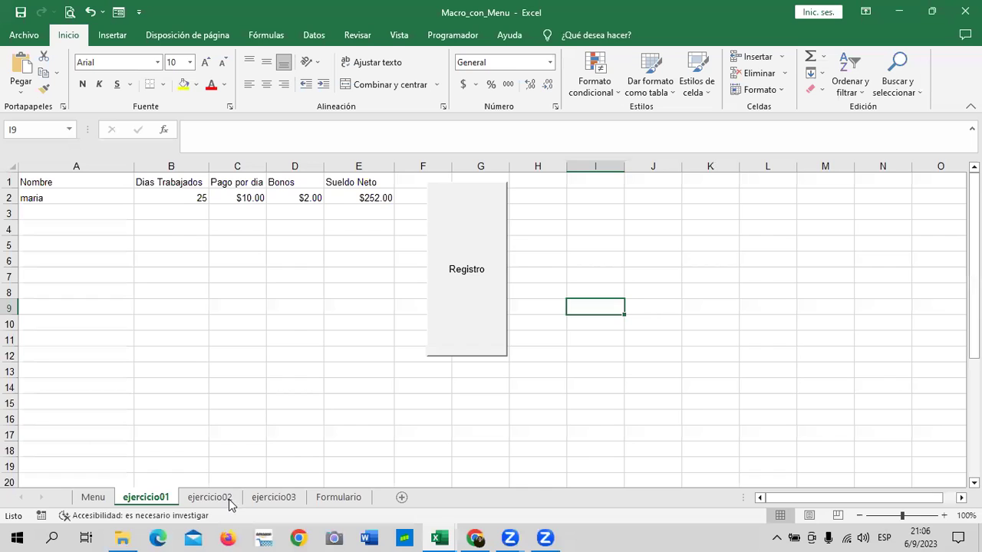
- Browse the ejercicio02, Formulario and ejercicio01 sheets, then return to the Menu sheet
left_click(230, 500)
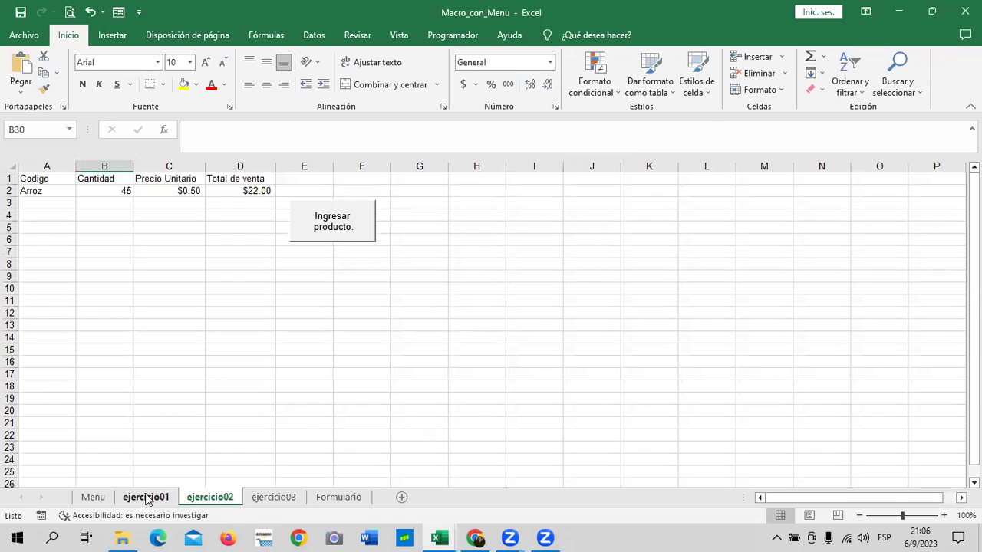
left_click(321, 499)
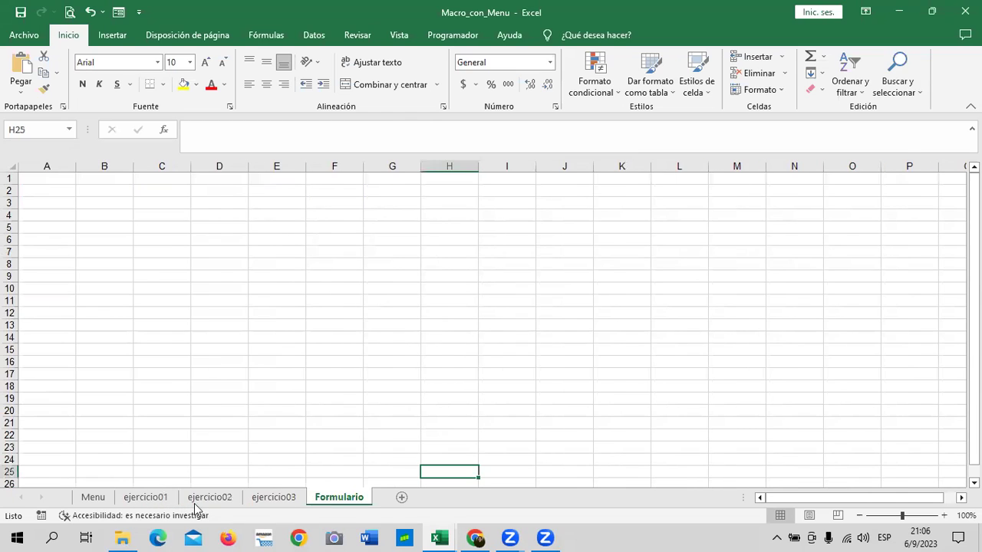
left_click(156, 500)
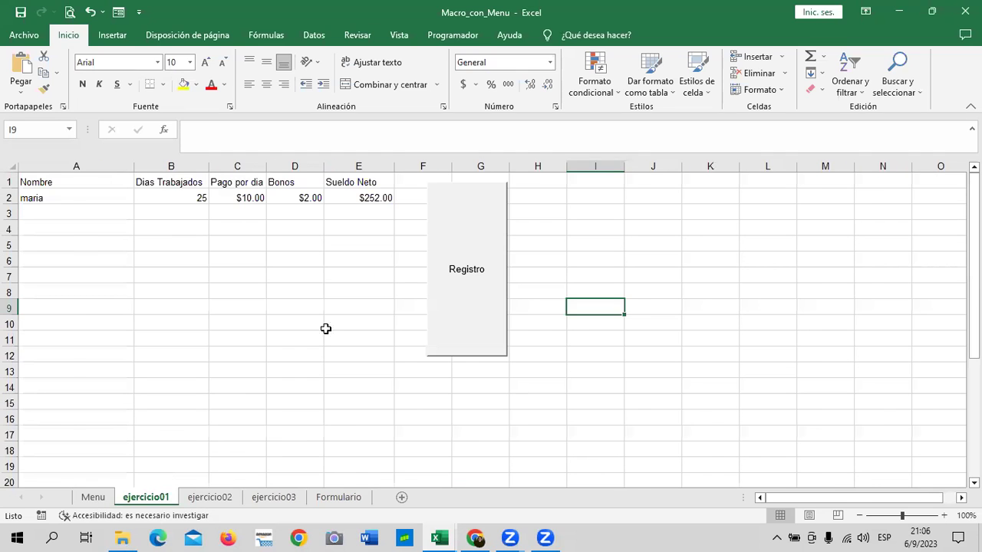
key("ctrl+Page_Up")
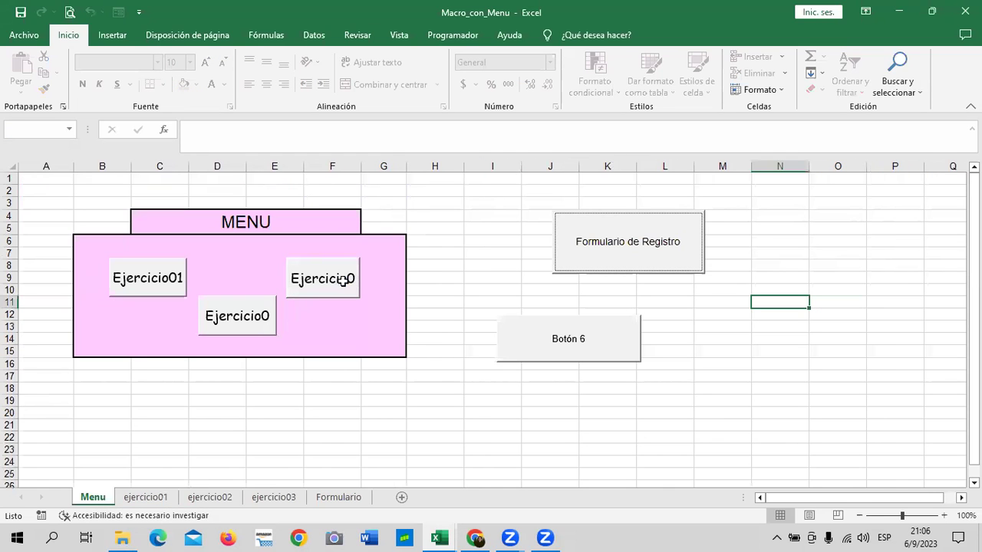
- Jump to ejercicio03 from the menu and try the student data and product purchase forms
left_click(342, 280)
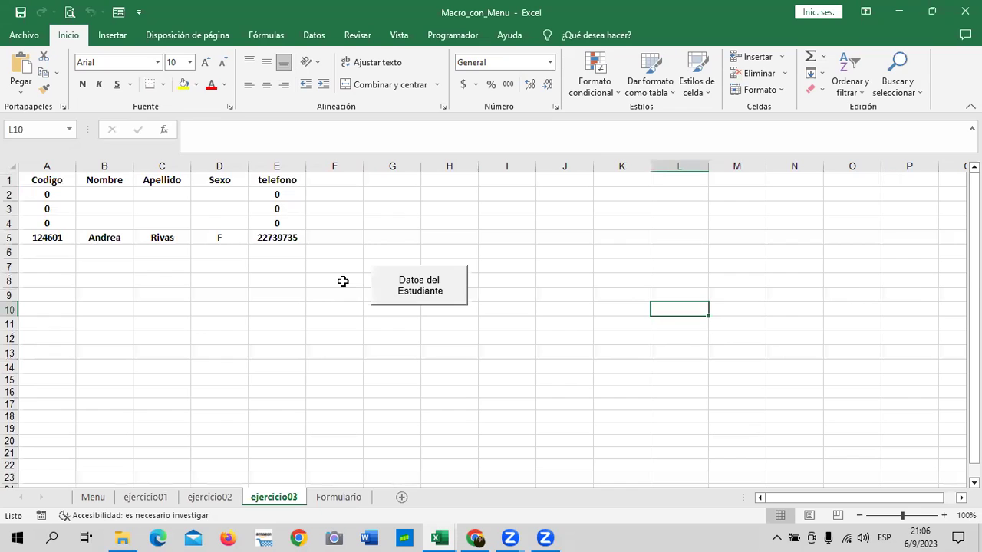
left_click(424, 297)
left_click(355, 230)
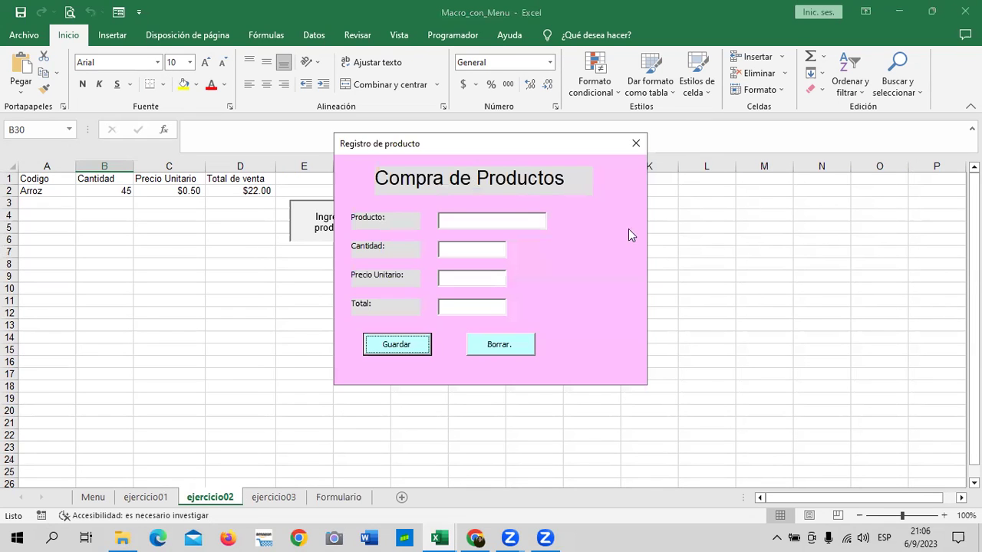
left_click(636, 143)
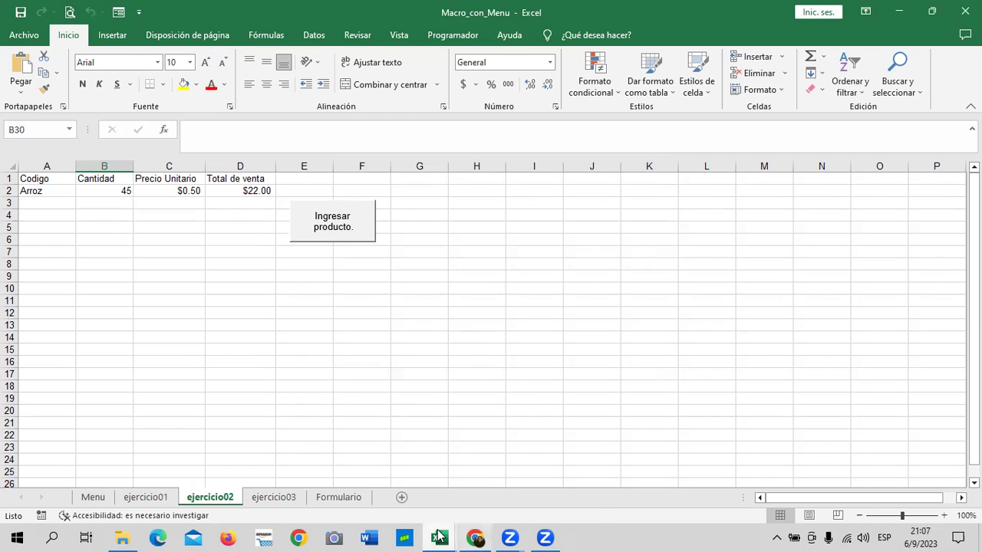
- Bring Formulario_de_Usuario (2) forward and launch the Visual Basic editor from the Programador tab
mouse_move(438, 536)
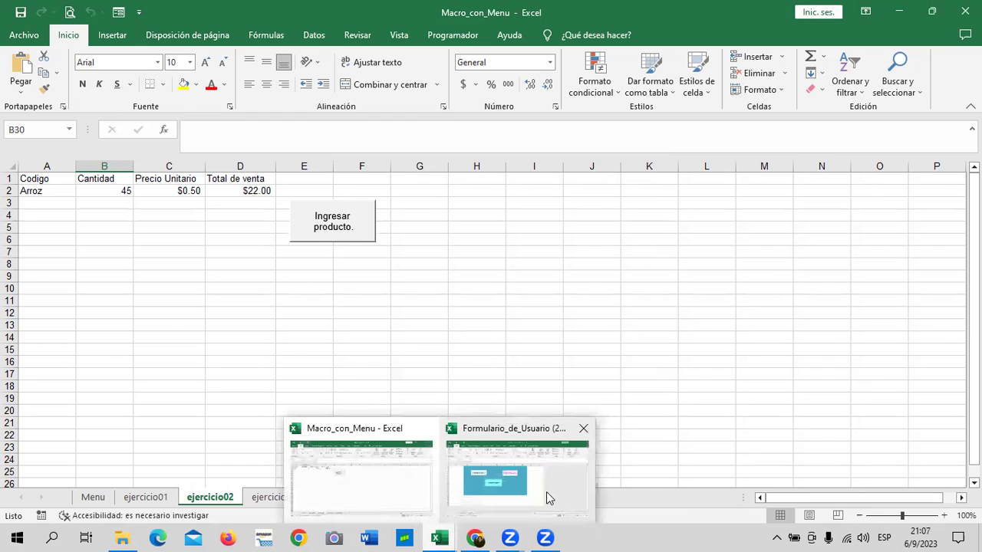
left_click(549, 498)
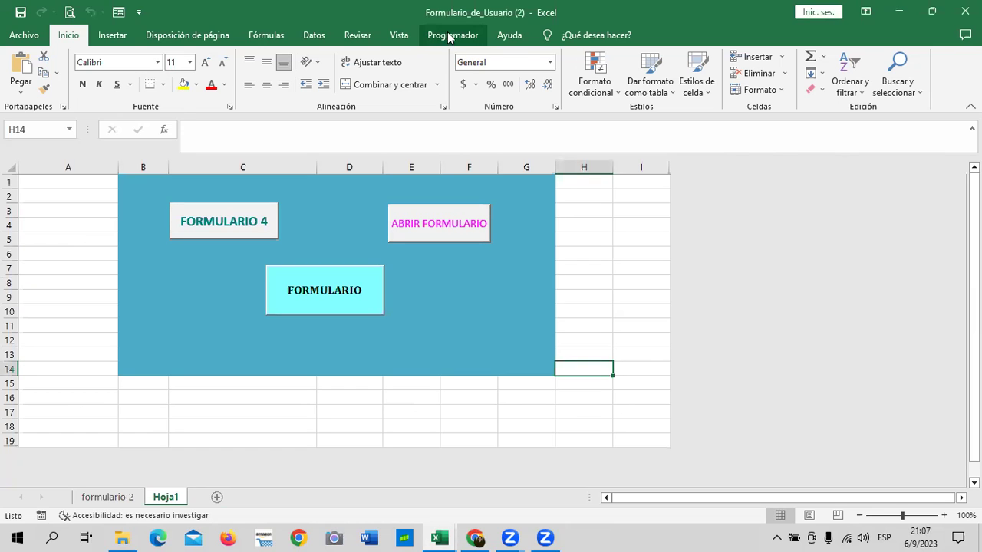
left_click(488, 45)
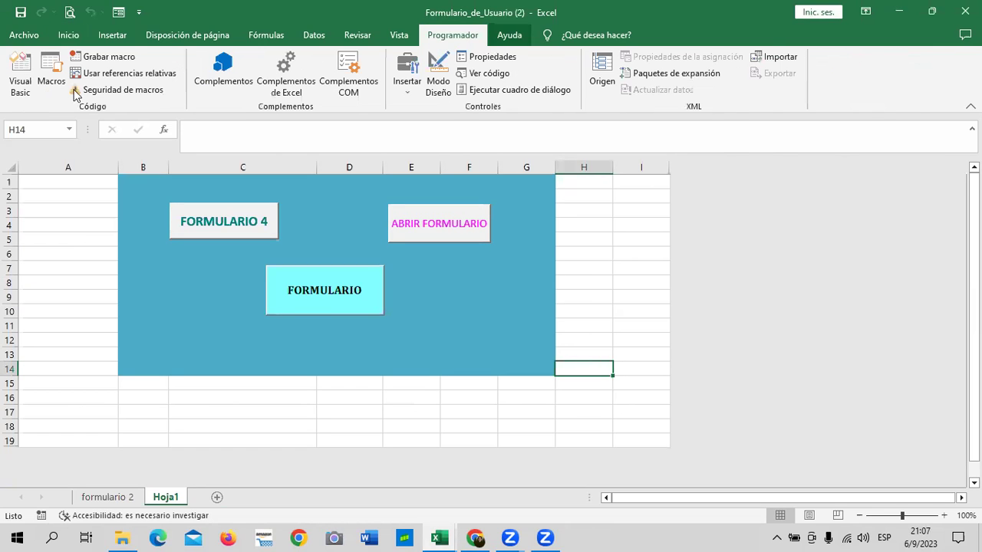
left_click(16, 90)
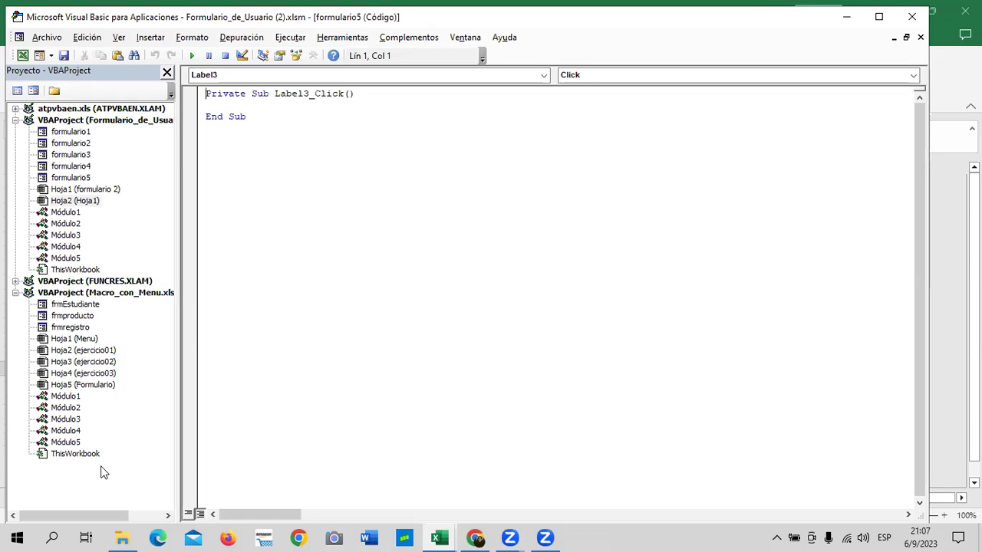
- Browse the formulario1 to formulario3 designs, ending on formulario4's registration form with INGRESAR and CANCELAR
key("ctrl+r")
left_click(89, 132)
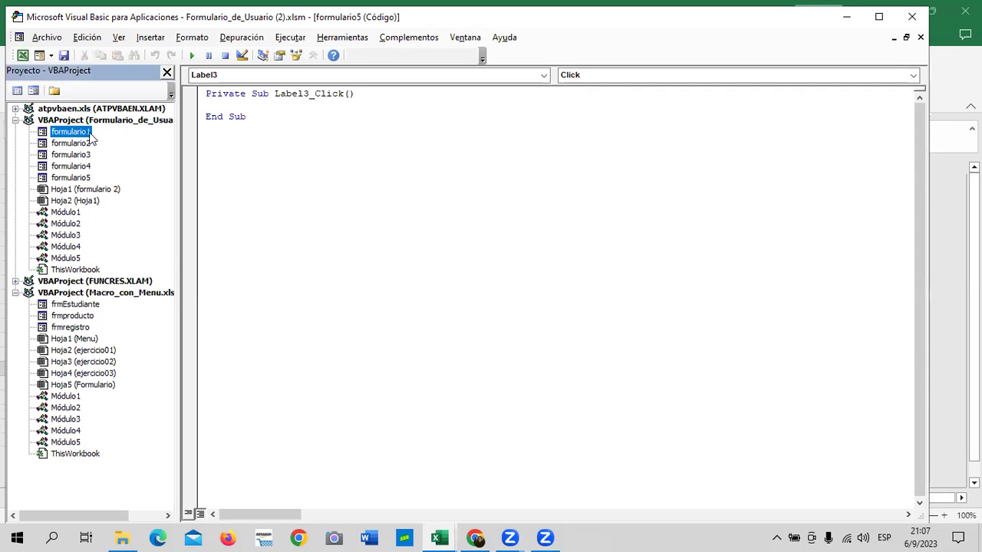
double_click(90, 133)
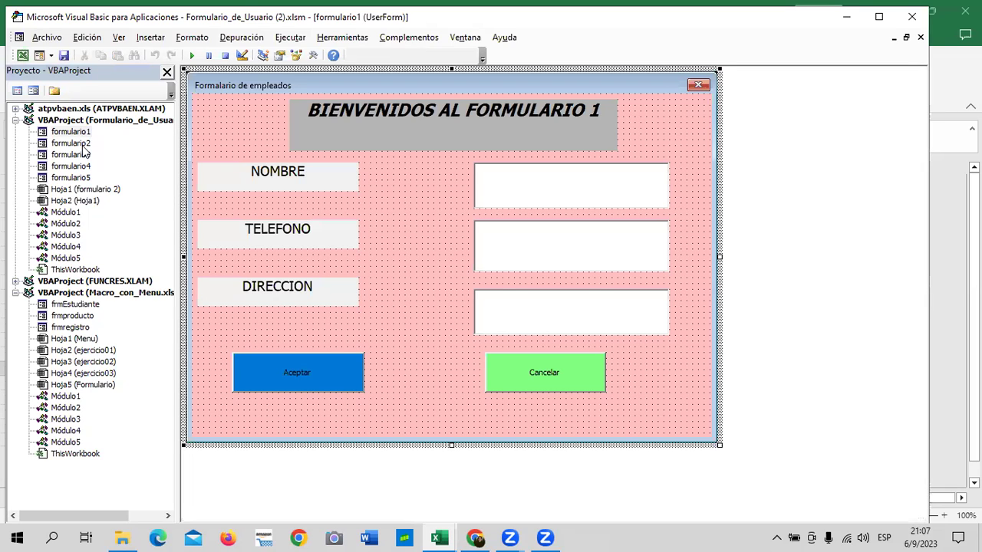
left_click(82, 144)
double_click(83, 145)
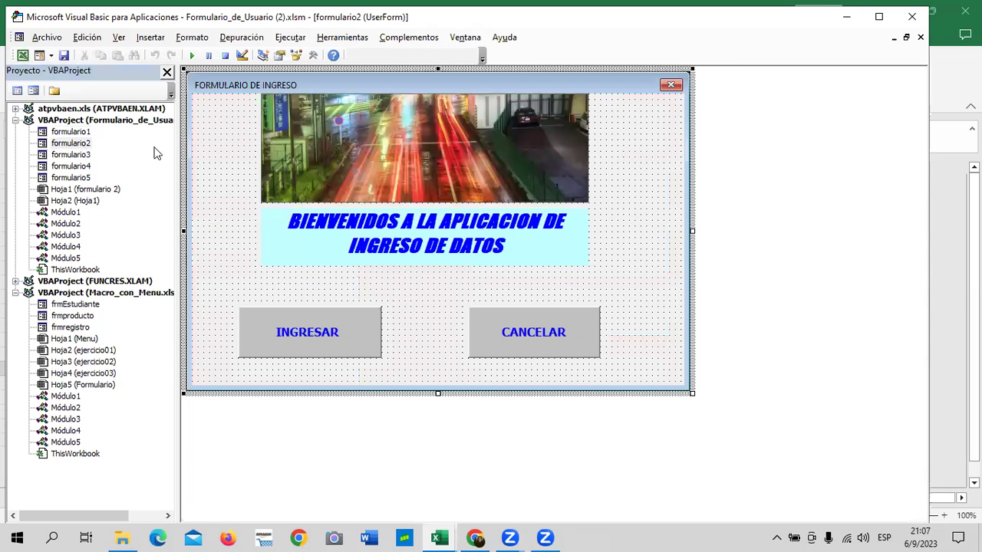
double_click(88, 166)
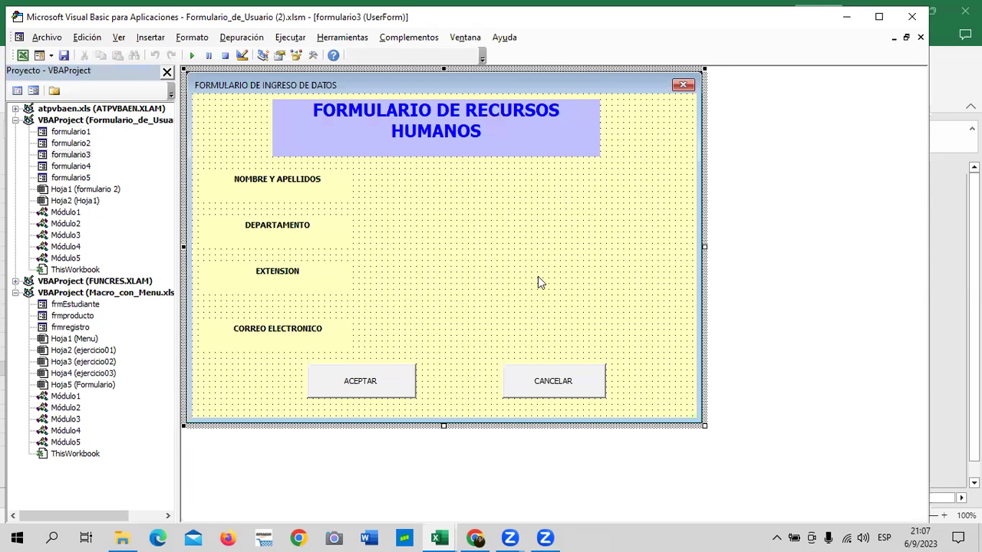
left_click(86, 168)
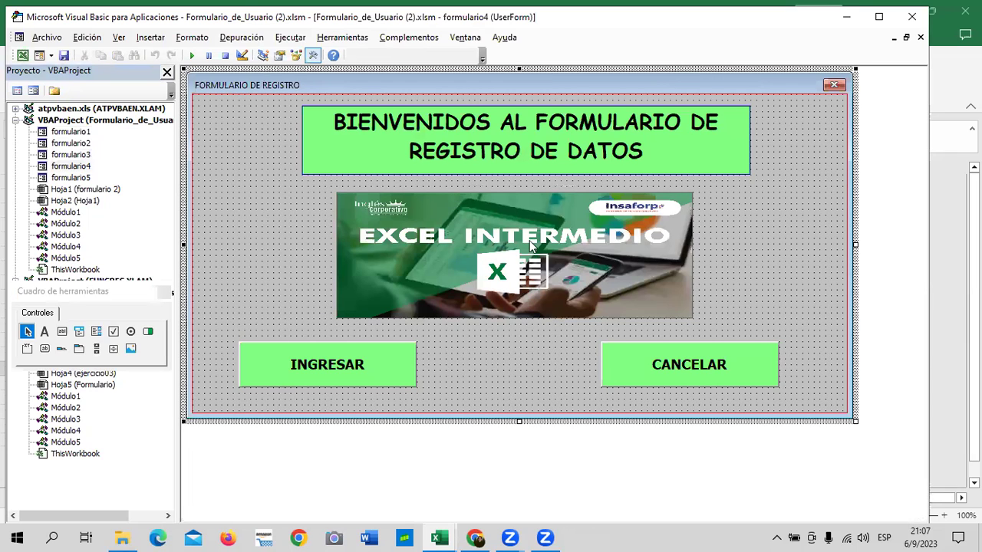
left_click(75, 178)
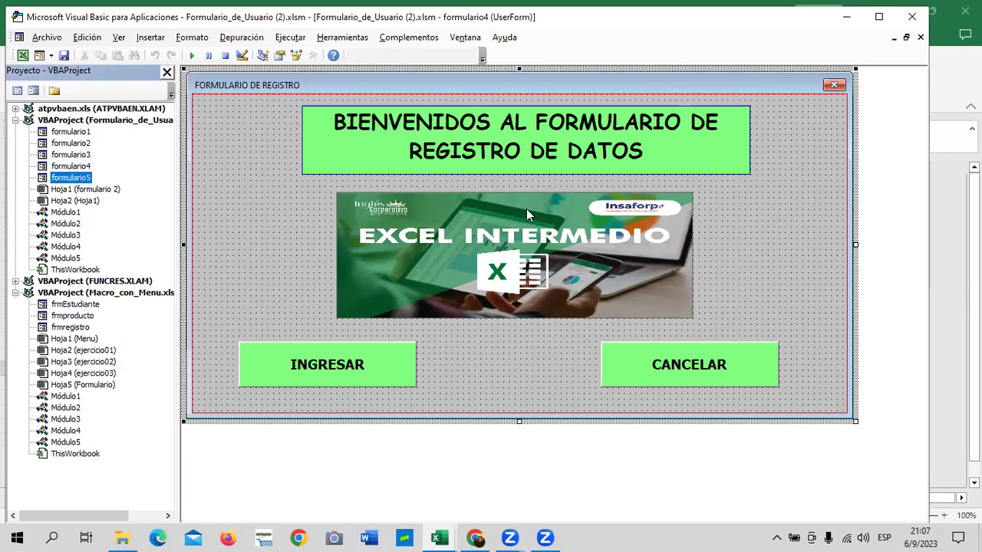
double_click(68, 170)
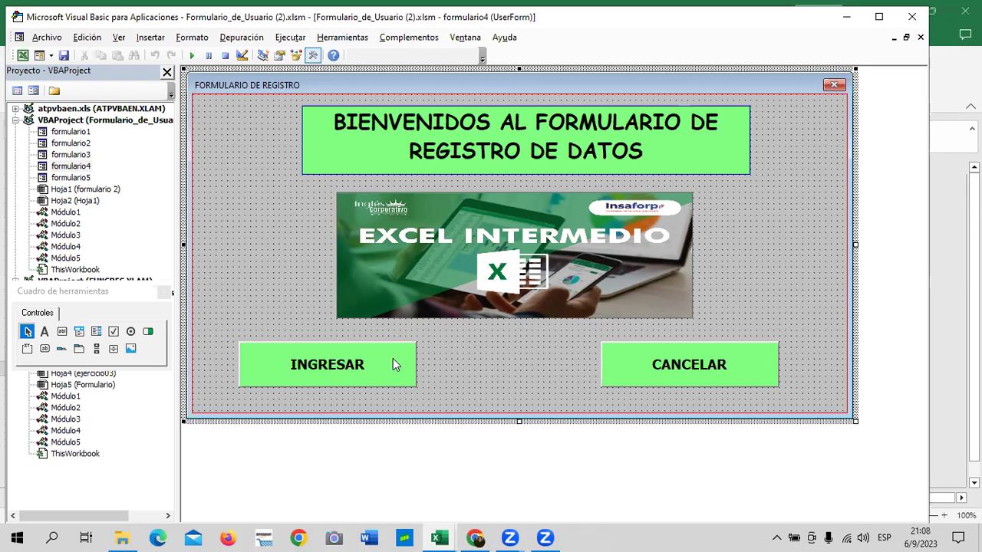
left_click(393, 366)
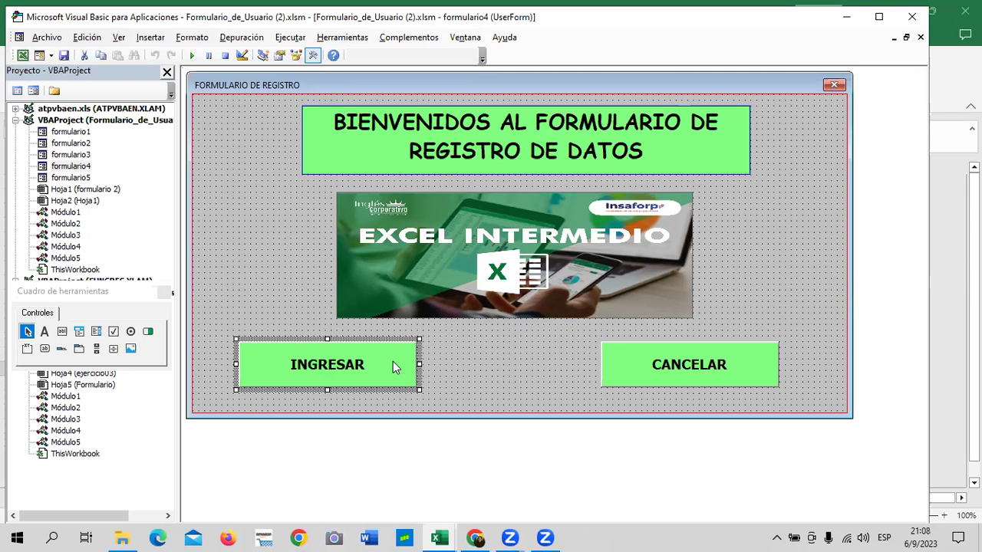
right_click(393, 361)
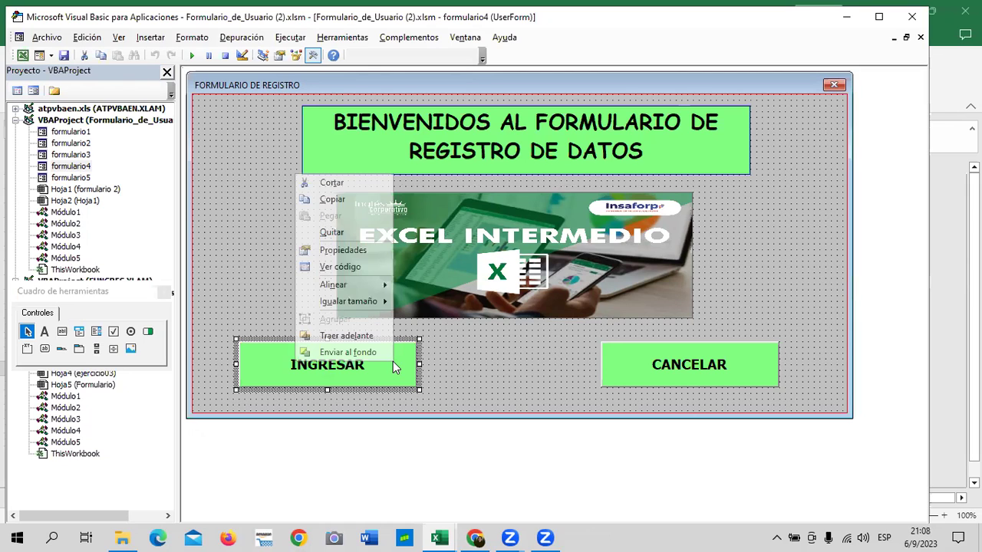
left_click(310, 266)
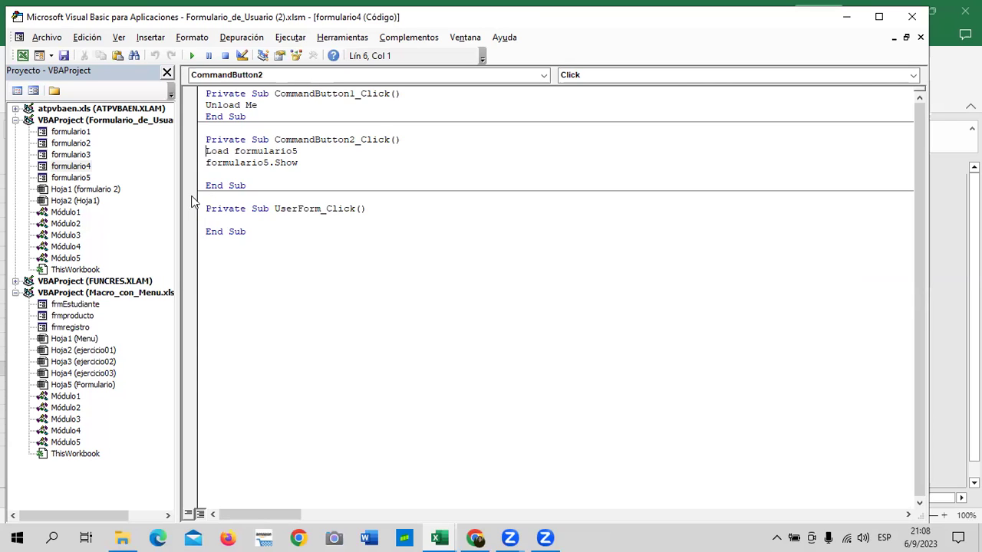
left_click(69, 167)
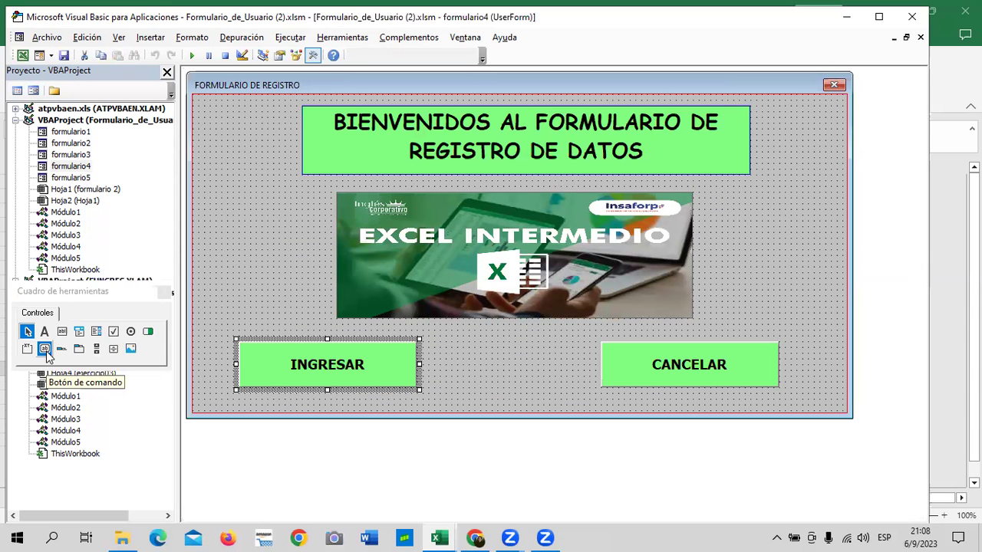
left_click(77, 273)
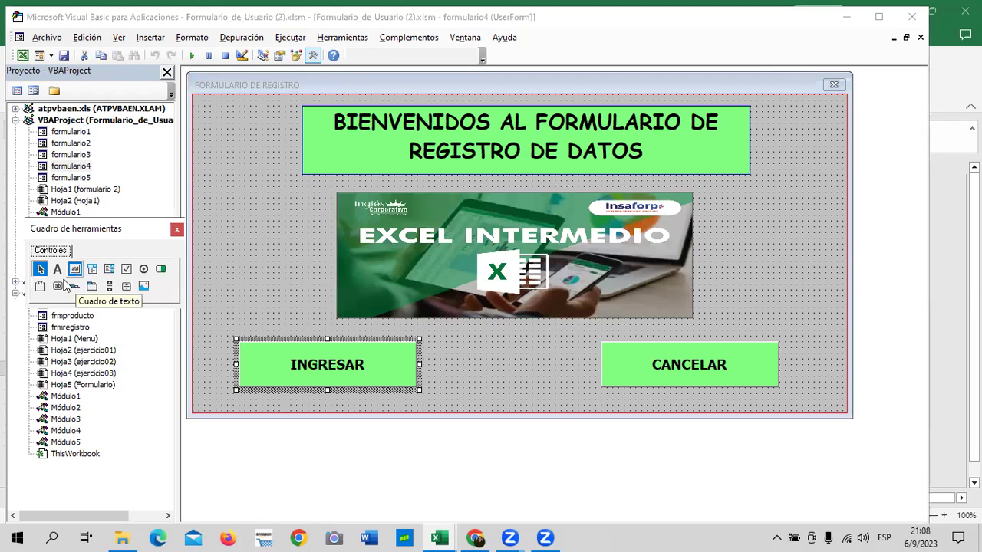
left_click(57, 286)
left_click(79, 271)
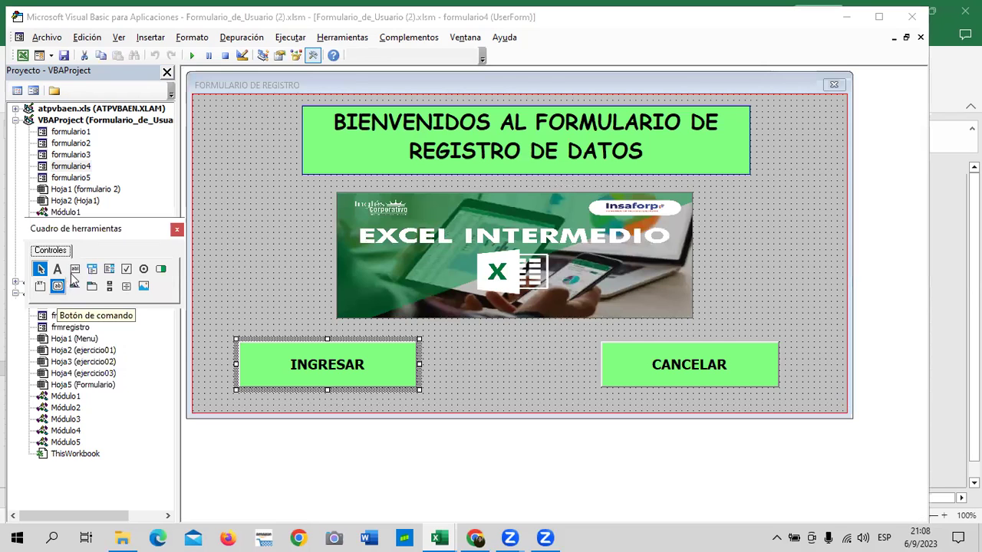
left_click(60, 287)
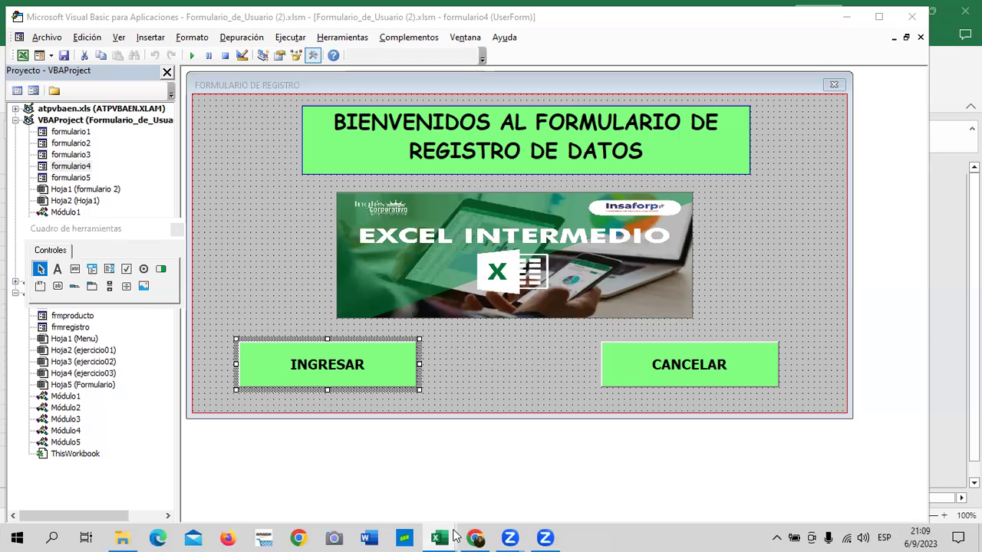
mouse_move(472, 536)
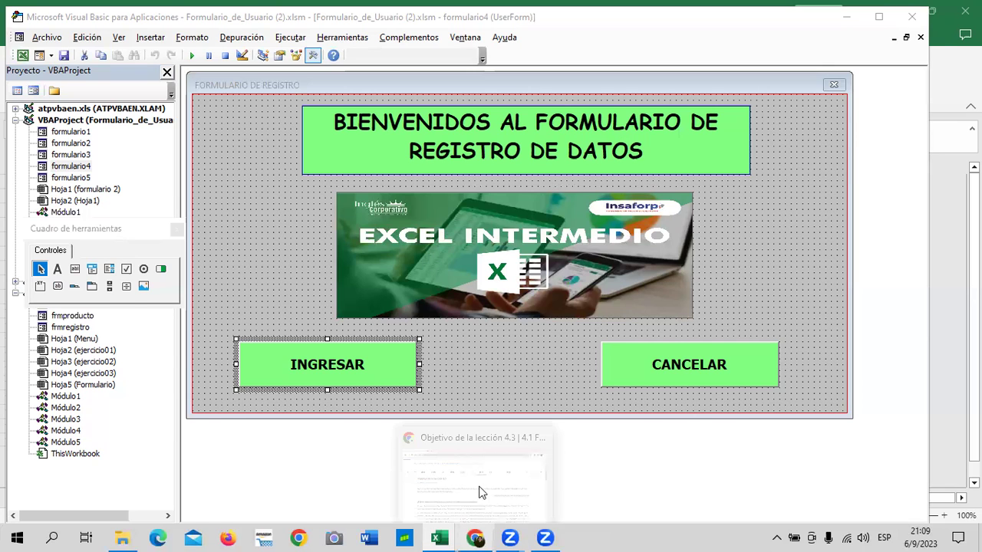
- Open the lesson 4.3 objective page on inserting form control buttons and read through its text
left_click(480, 494)
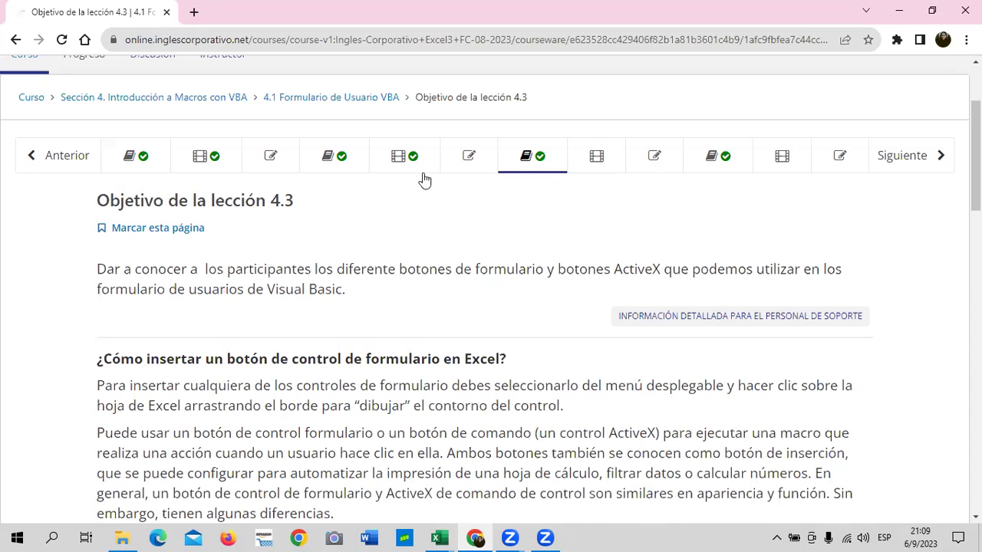
left_click(585, 156)
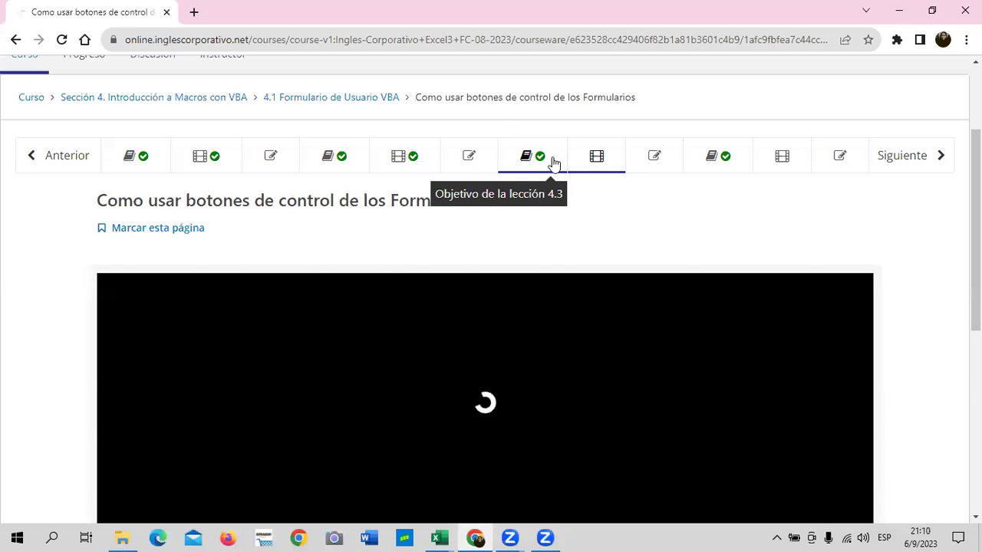
left_click(553, 162)
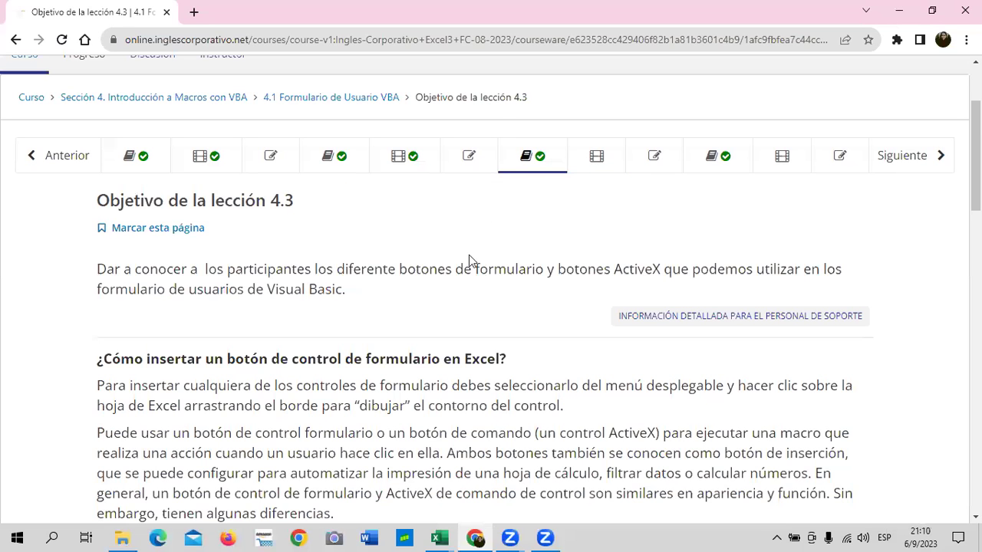
scroll(526, 281, "down", 1)
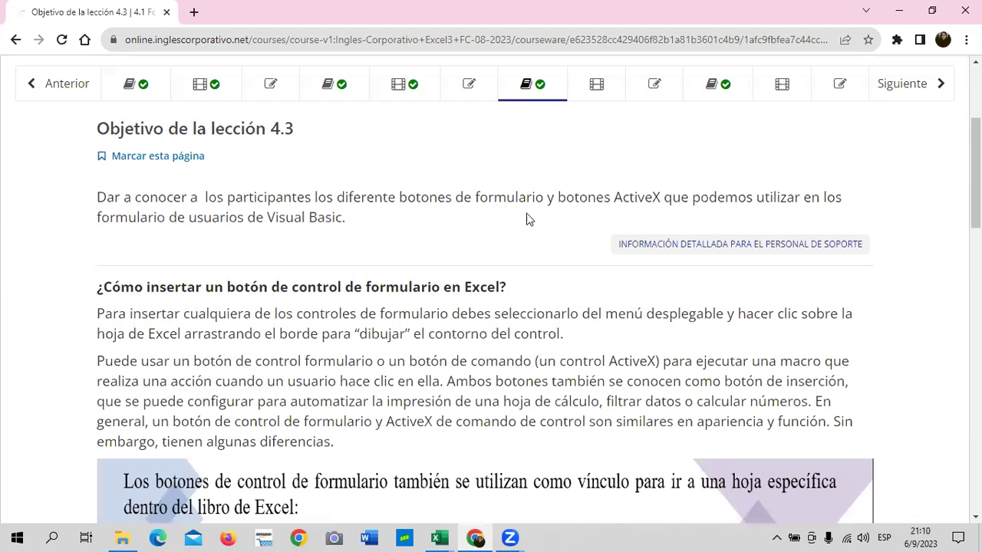
scroll(522, 214, "up", 1)
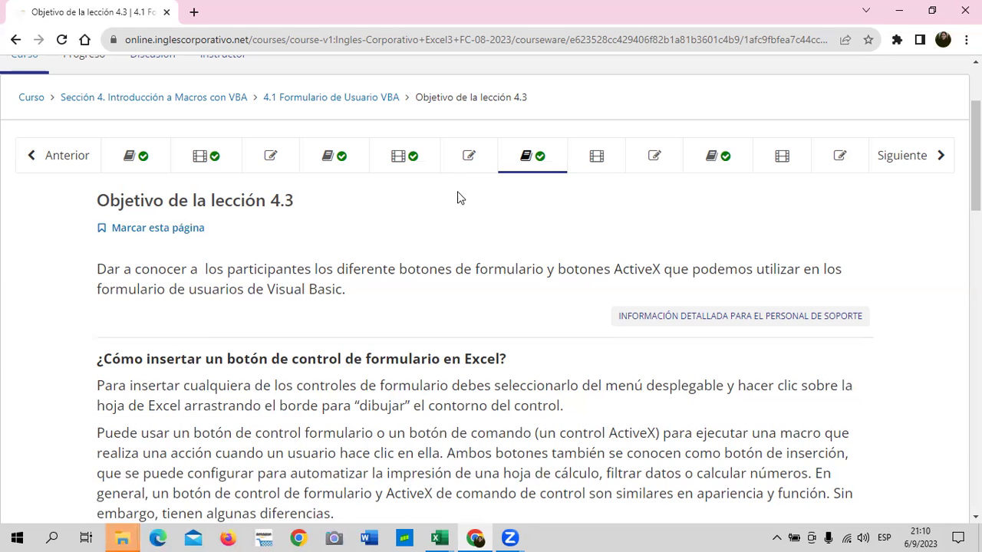
scroll(976, 153, "up", 2)
scroll(975, 153, "down", 2)
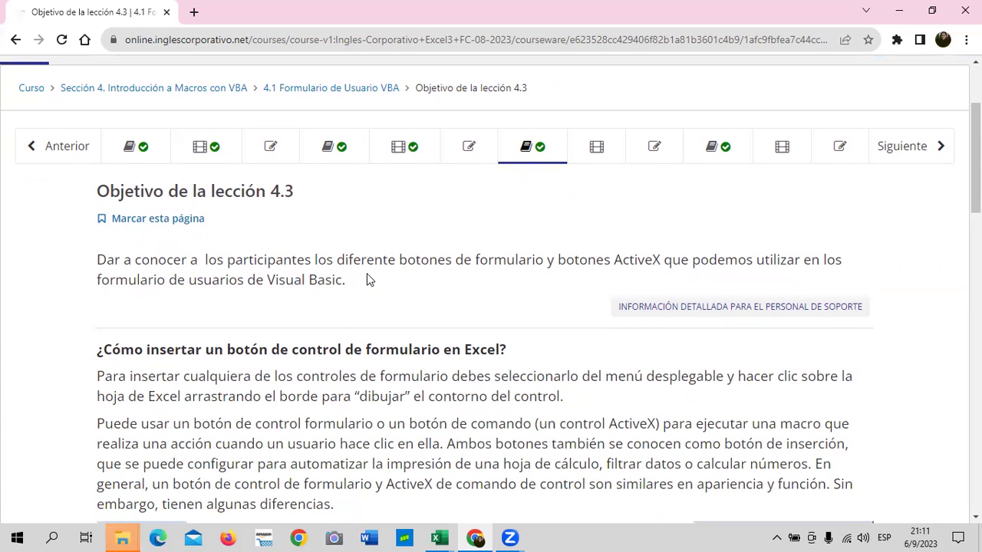
scroll(367, 277, "down", 1)
scroll(367, 278, "down", 2)
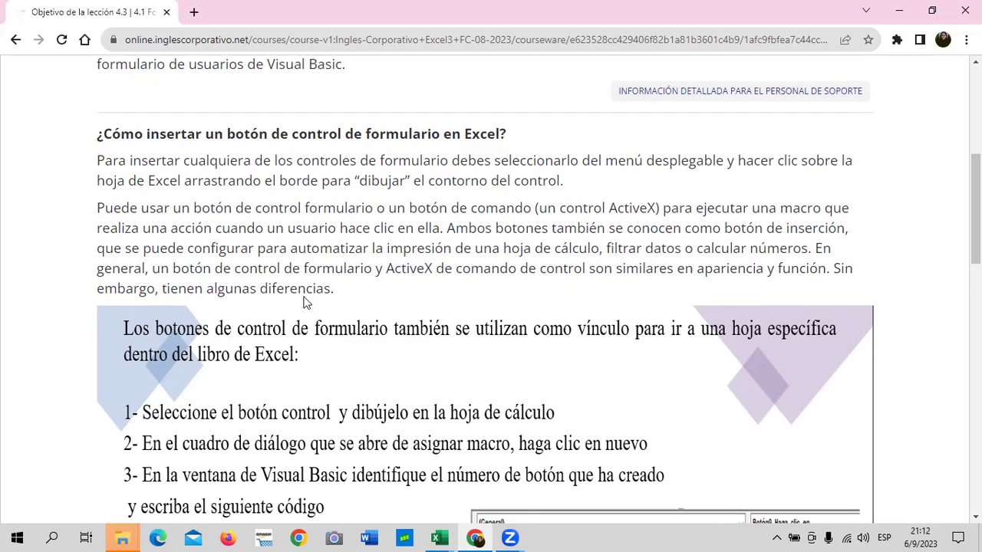
- Bring Formulario_de_Usuario (2) forward and inspect the Programador Insertar controls without adding any
mouse_move(440, 537)
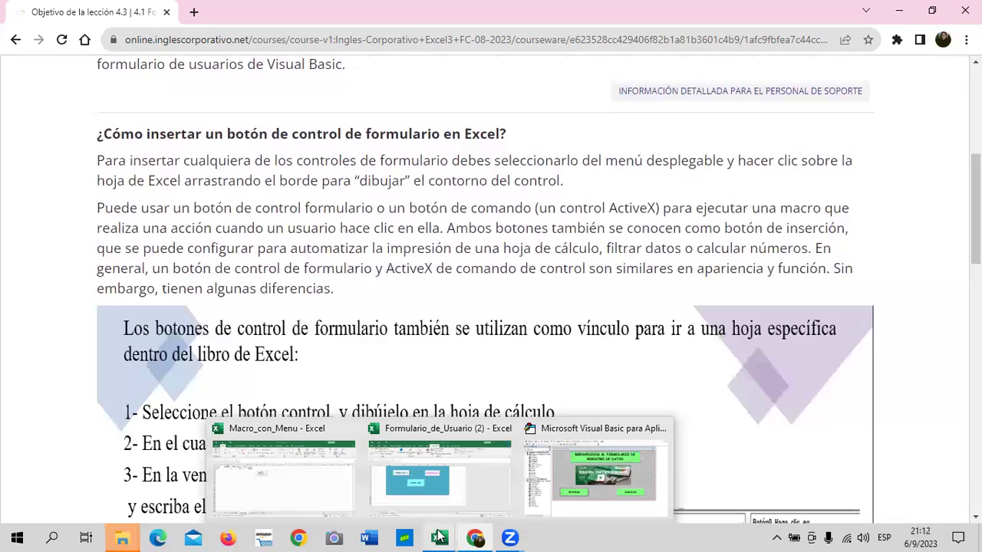
left_click(454, 478)
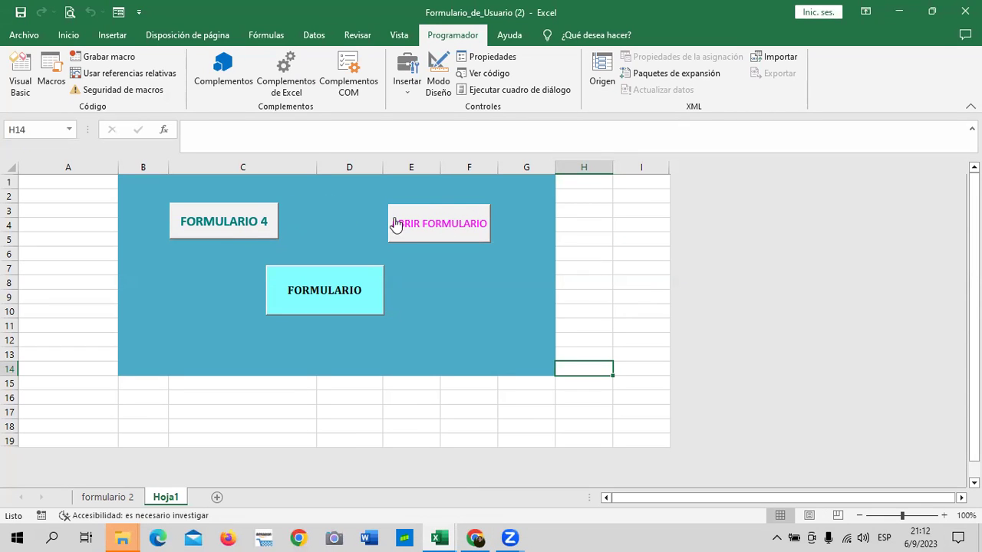
left_click(408, 84)
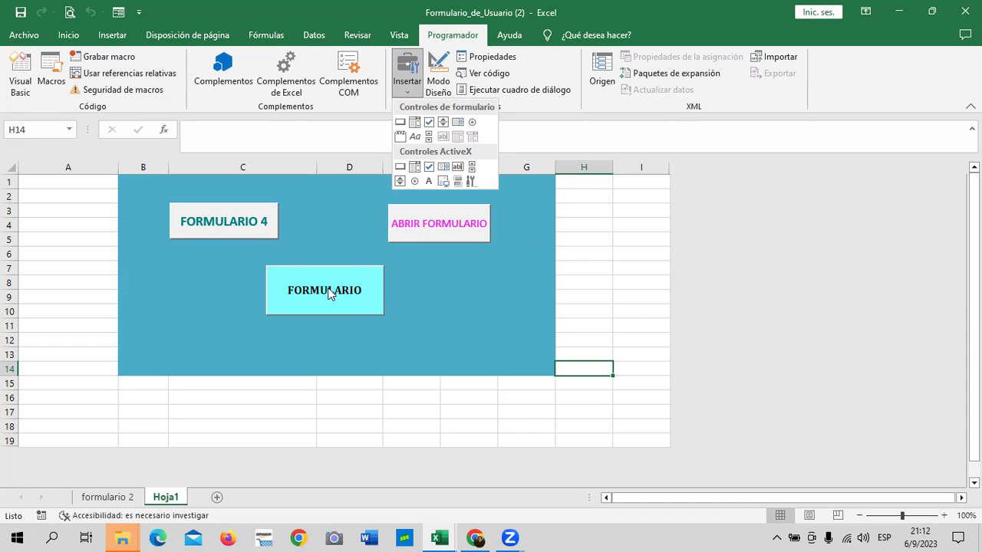
left_click(601, 219)
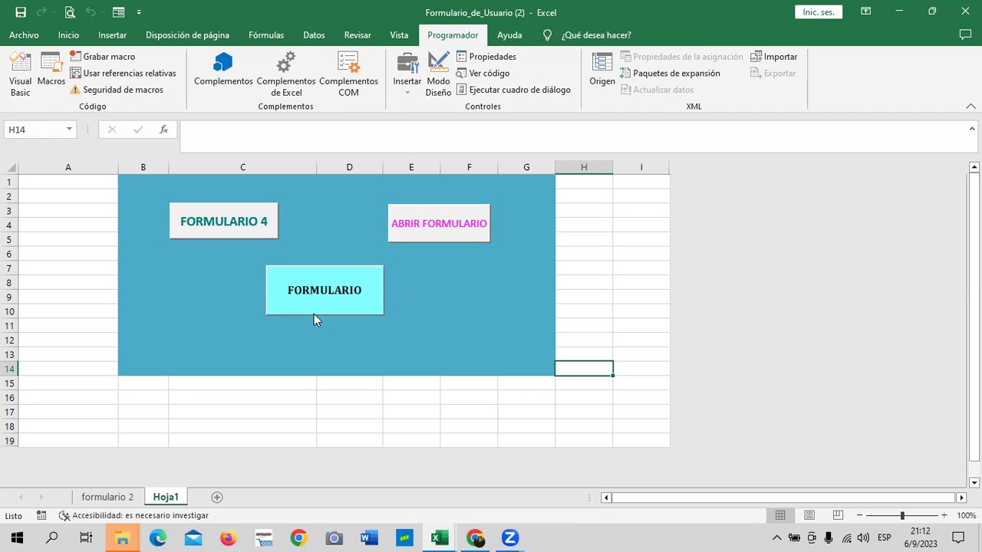
- Read down the lesson steps, VBA code sample and Controles de formulario/ActiveX illustration
left_click(475, 538)
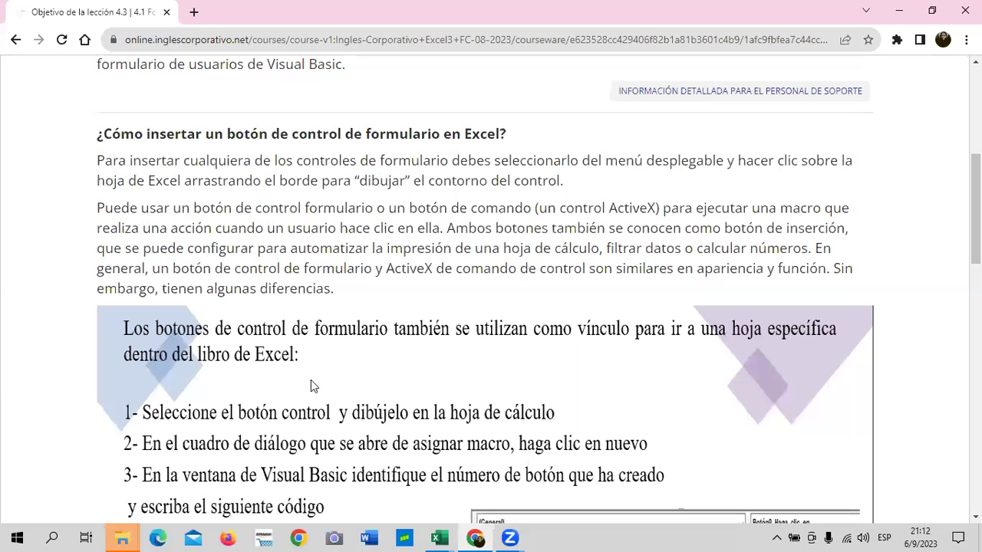
scroll(311, 379, "down", 1)
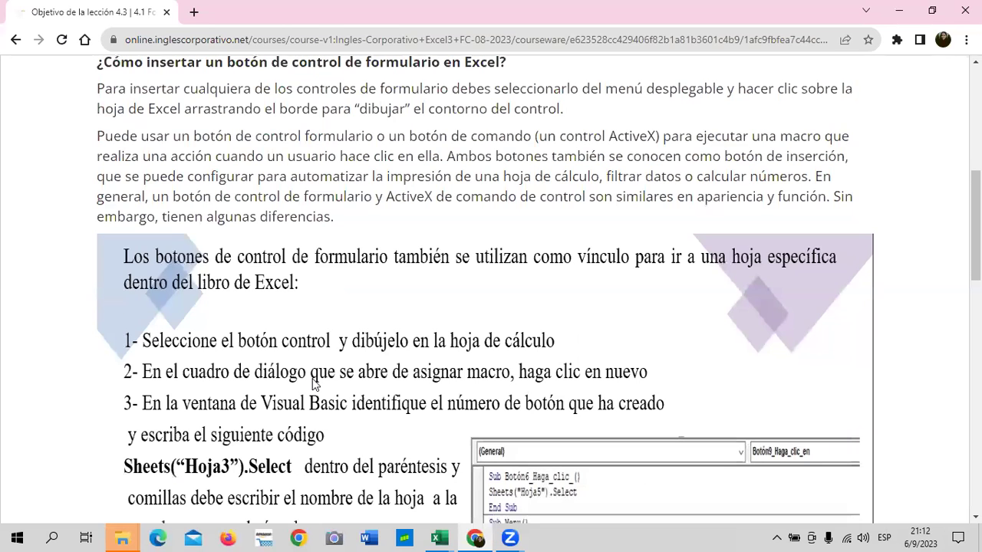
scroll(609, 318, "down", 1)
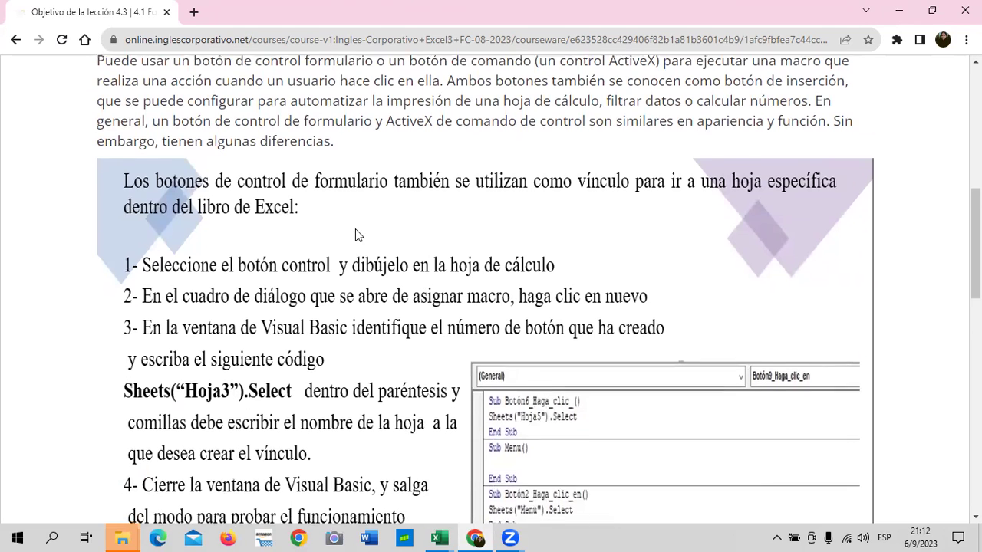
scroll(355, 229, "down", 1)
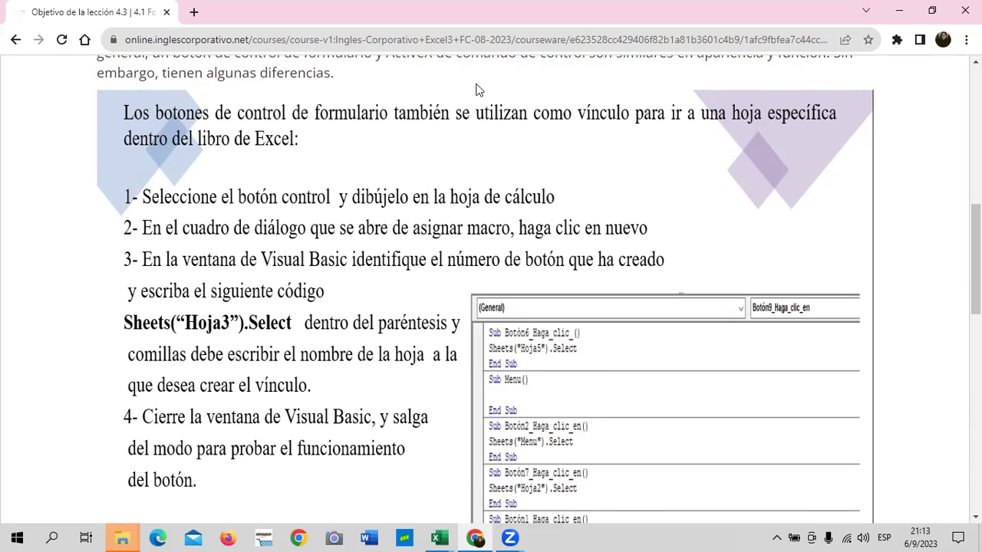
scroll(244, 321, "down", 1)
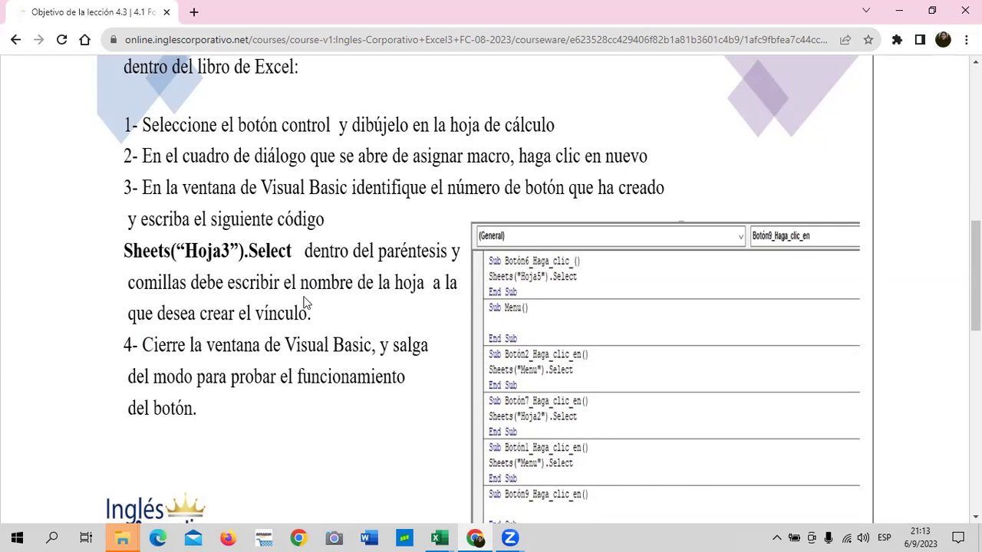
scroll(322, 299, "down", 2)
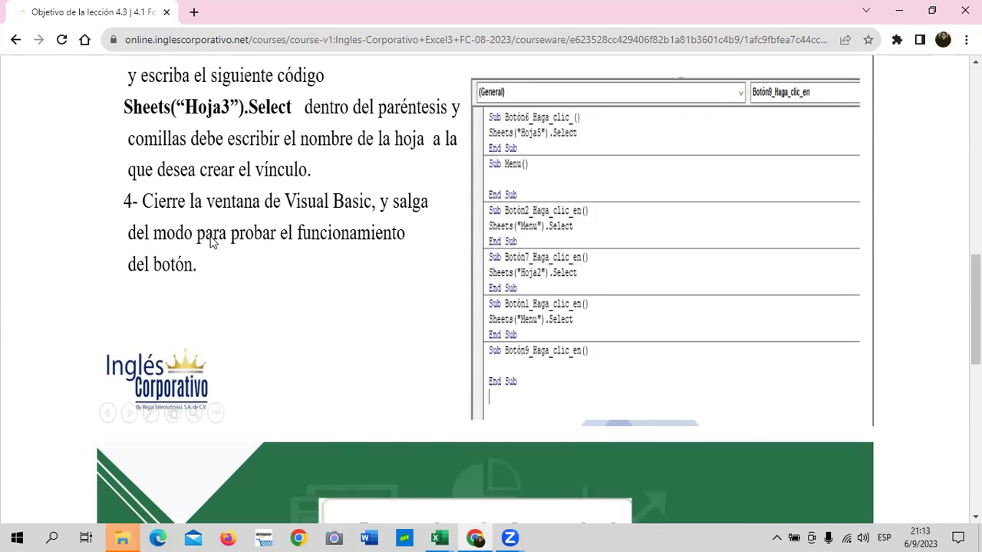
scroll(220, 243, "down", 3)
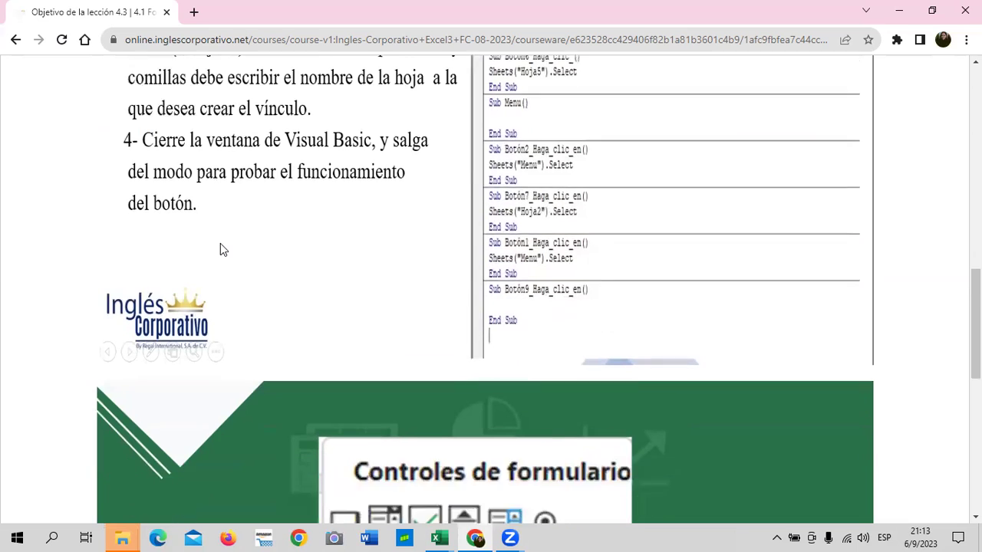
scroll(229, 258, "down", 2)
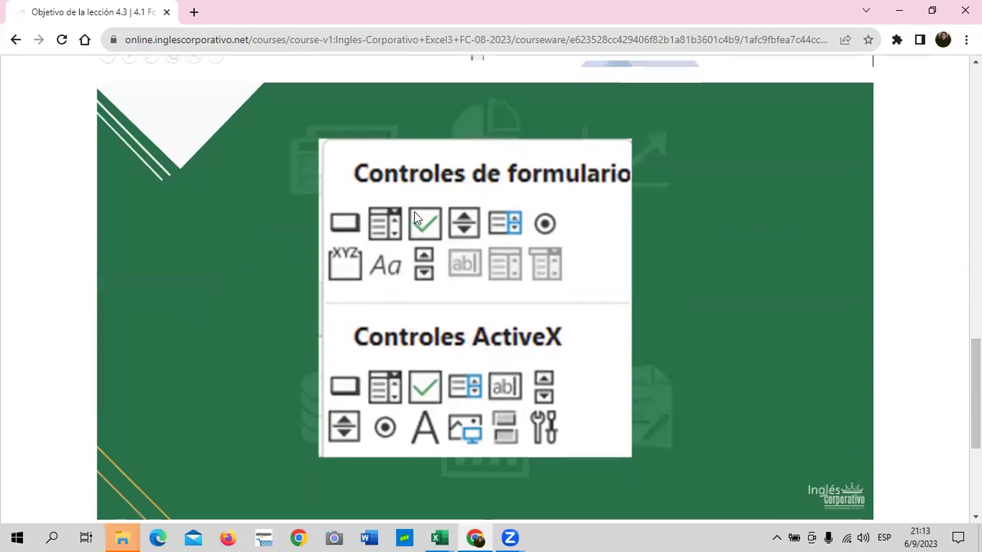
scroll(457, 261, "up", 4)
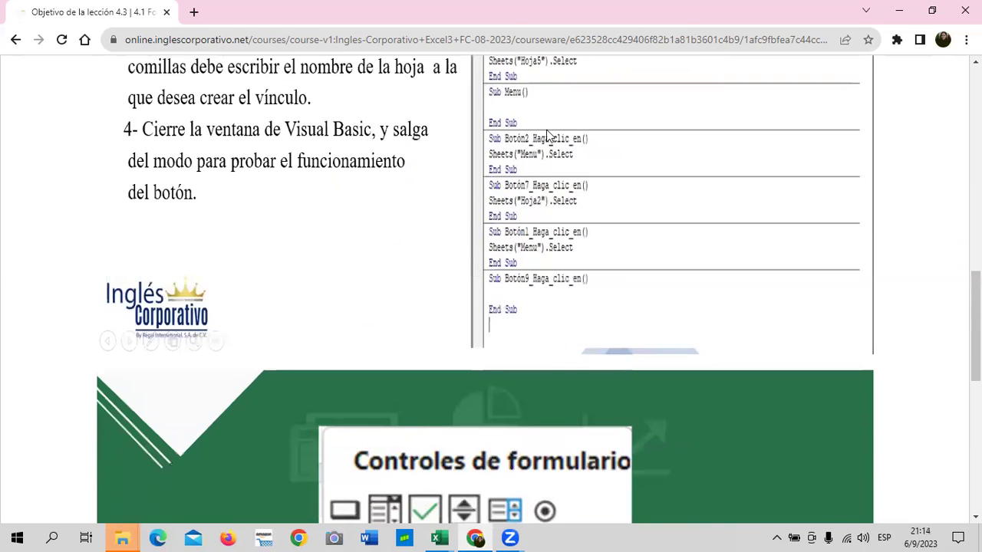
scroll(437, 350, "down", 2)
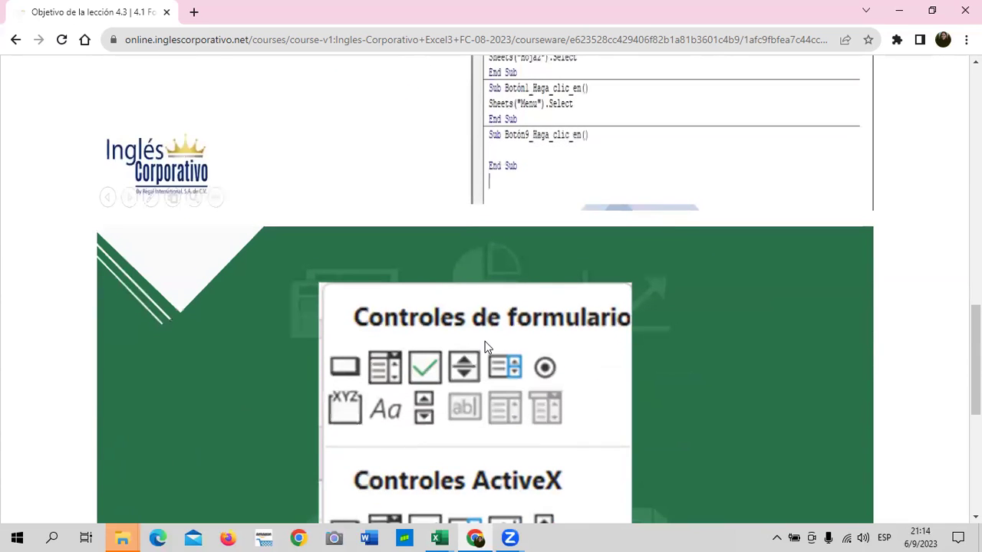
scroll(483, 341, "down", 2)
scroll(457, 349, "down", 3)
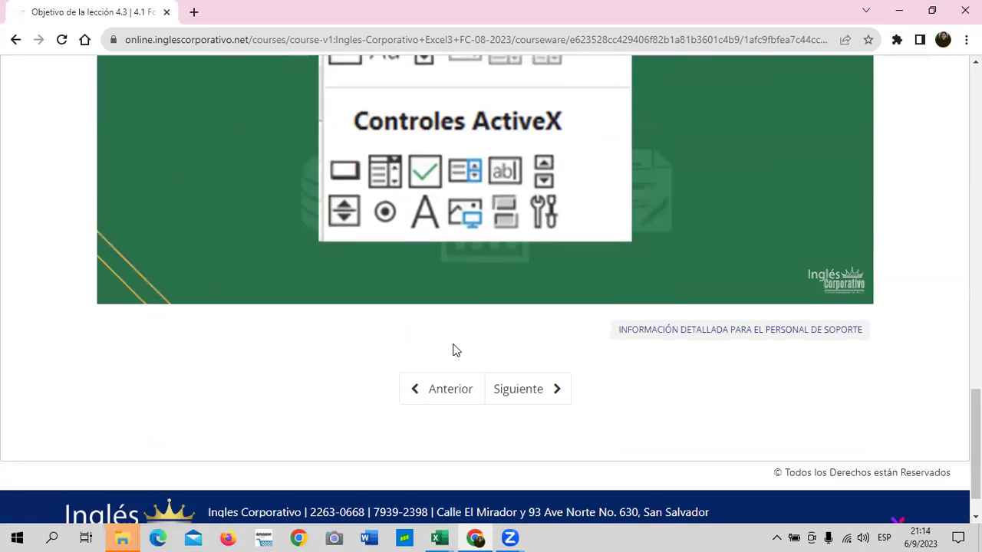
scroll(453, 347, "up", 4)
scroll(453, 346, "down", 3)
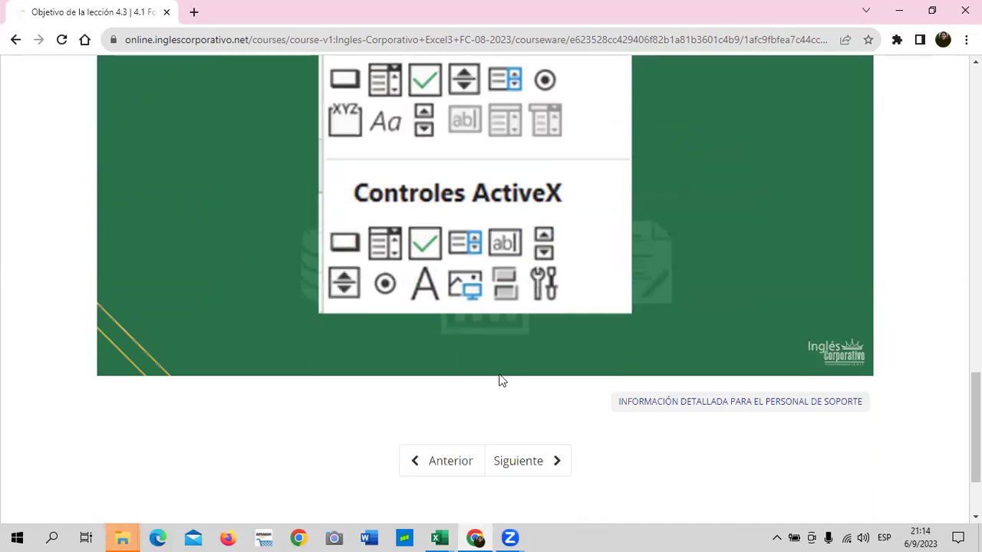
- Advance to the 'Como usar botones de control de los Formularios' lesson and bring its video into view
left_click(533, 469)
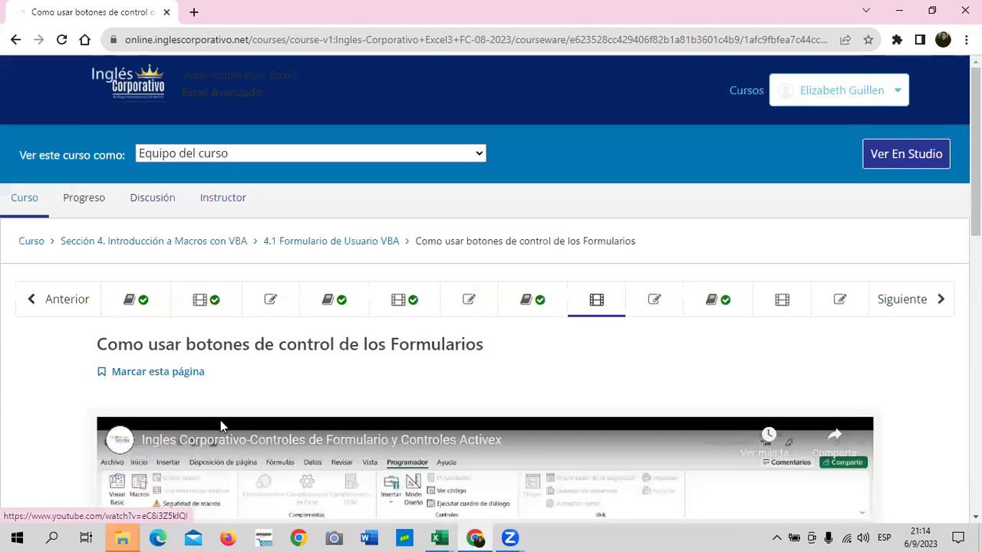
scroll(230, 399, "down", 2)
scroll(450, 460, "down", 3)
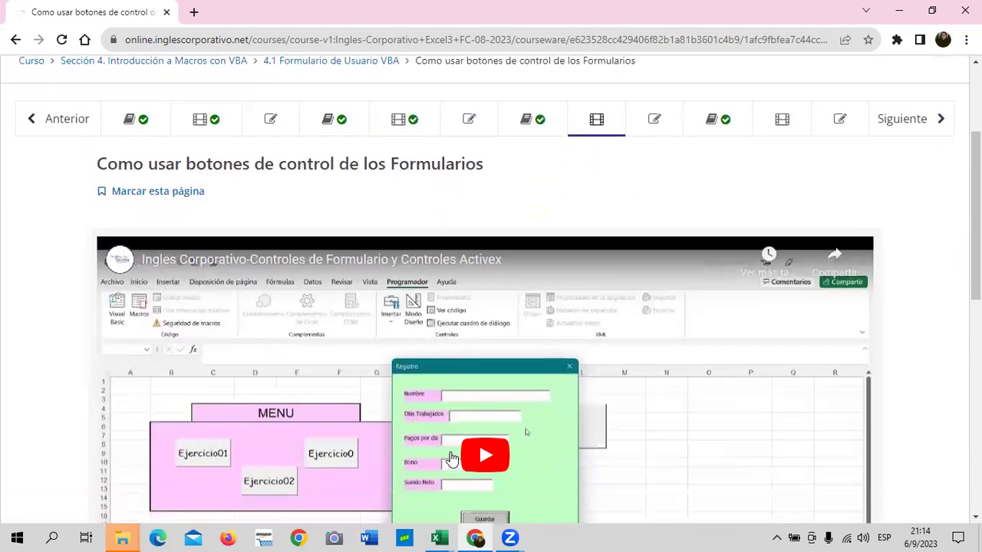
scroll(449, 455, "up", 2)
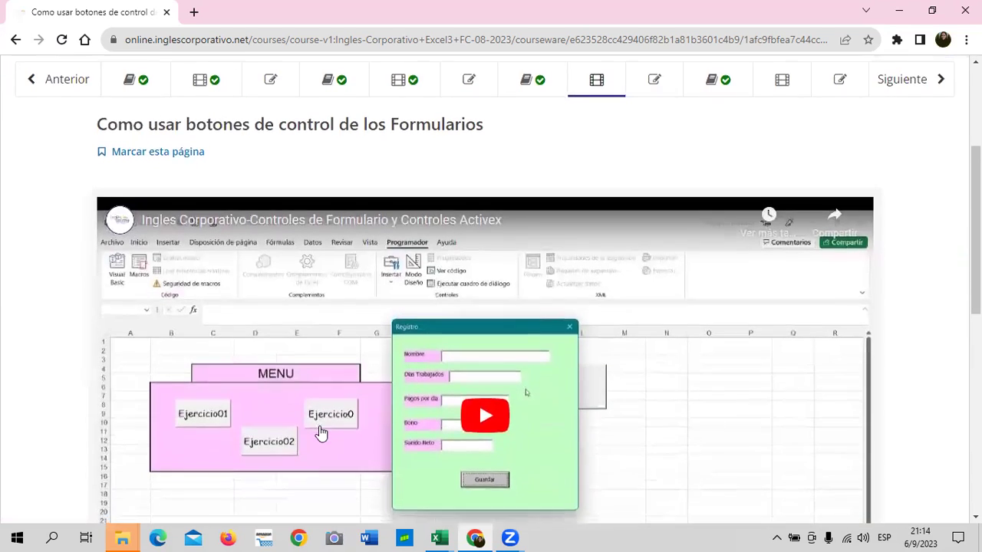
scroll(320, 431, "down", 2)
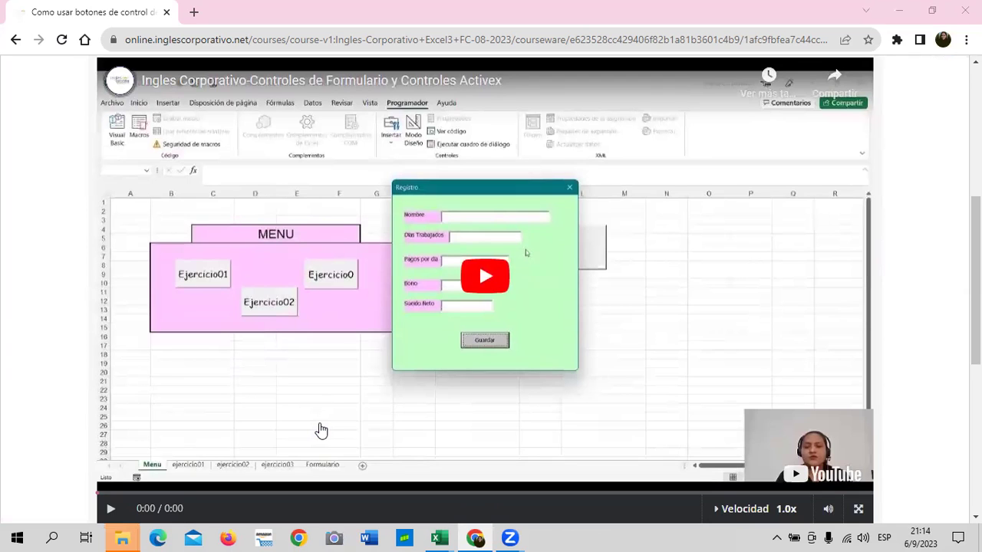
- Play the embedded lesson video on form and ActiveX controls
left_click(470, 284)
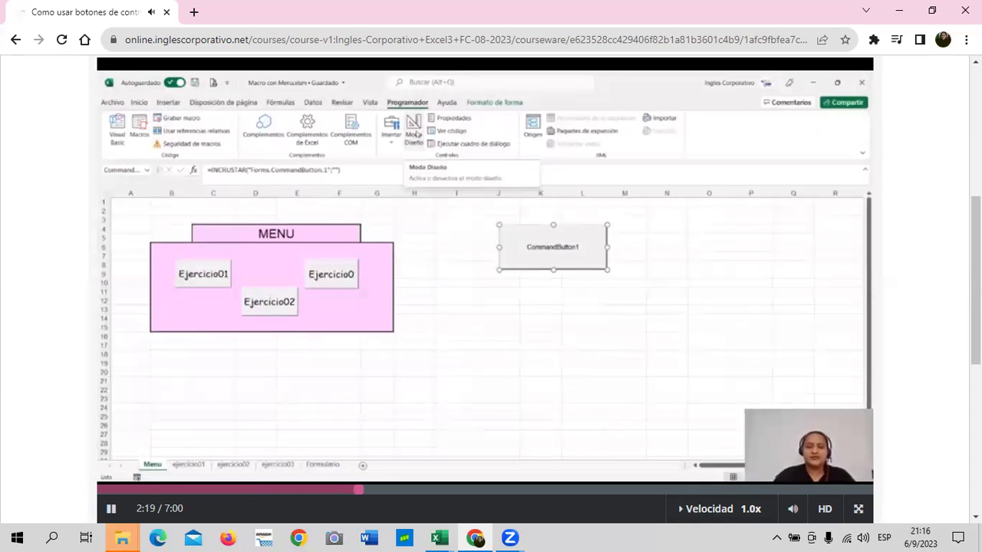
- Watch the lesson video to 7:00, then switch to the Formulario_de_Usuario (2) Excel workbook
mouse_move(439, 356)
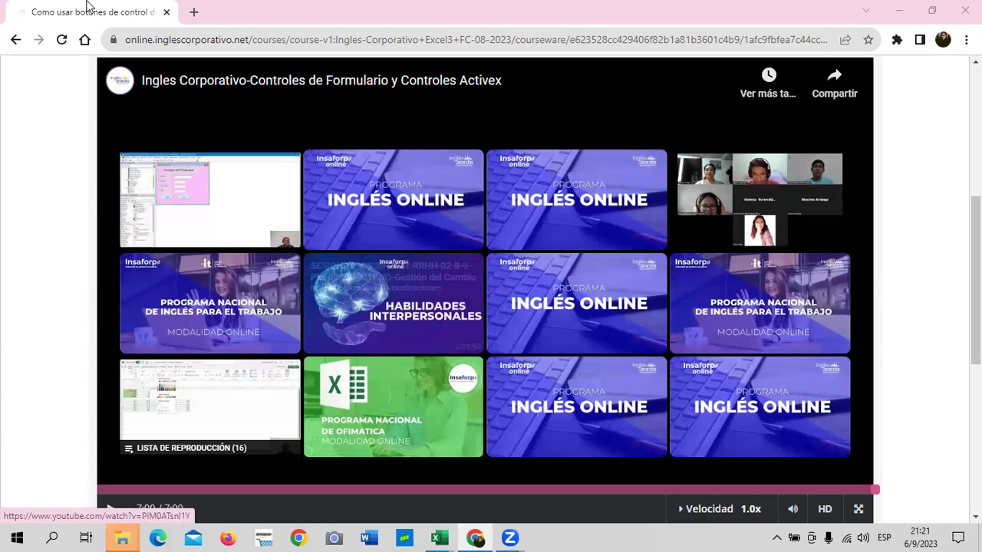
scroll(431, 383, "up", 2)
scroll(431, 383, "down", 2)
scroll(428, 379, "down", 2)
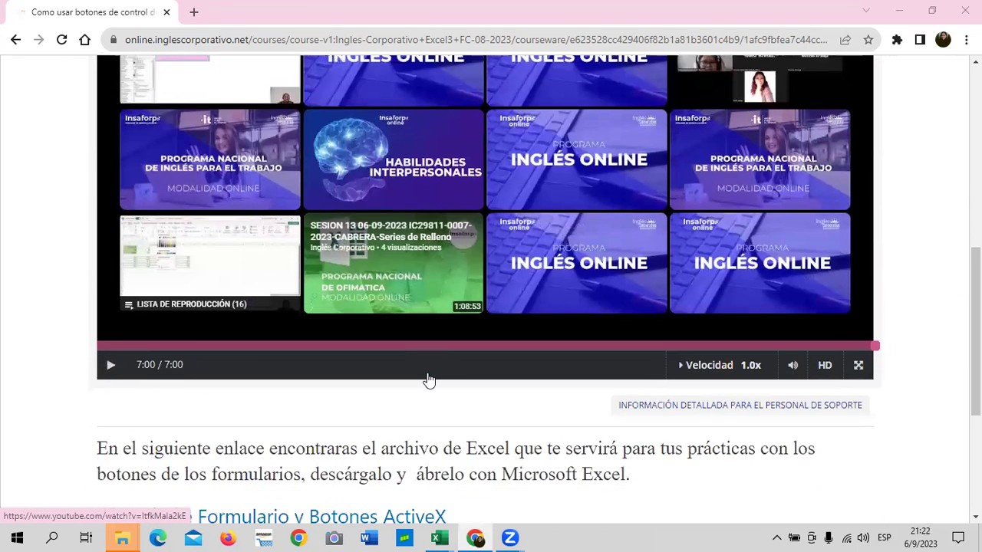
scroll(428, 380, "down", 1)
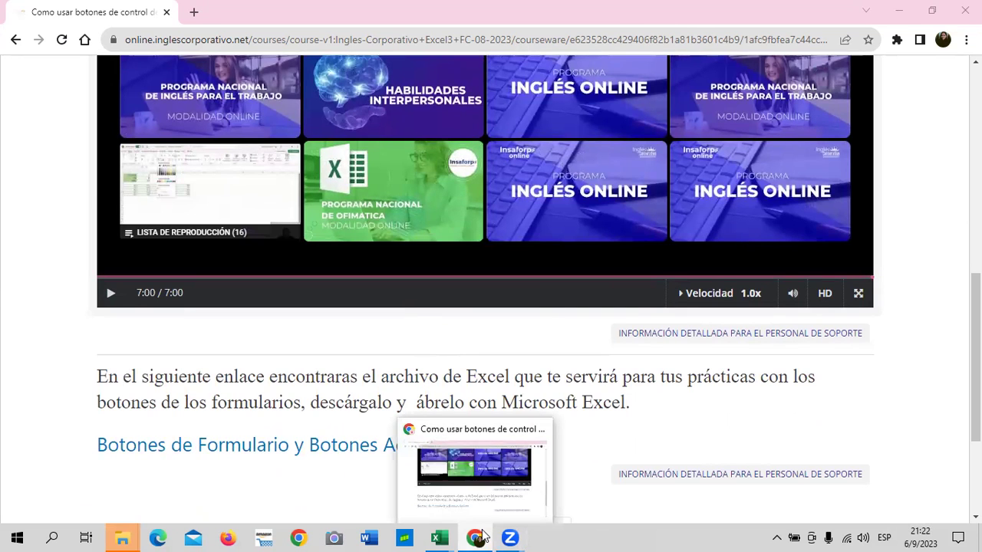
mouse_move(442, 535)
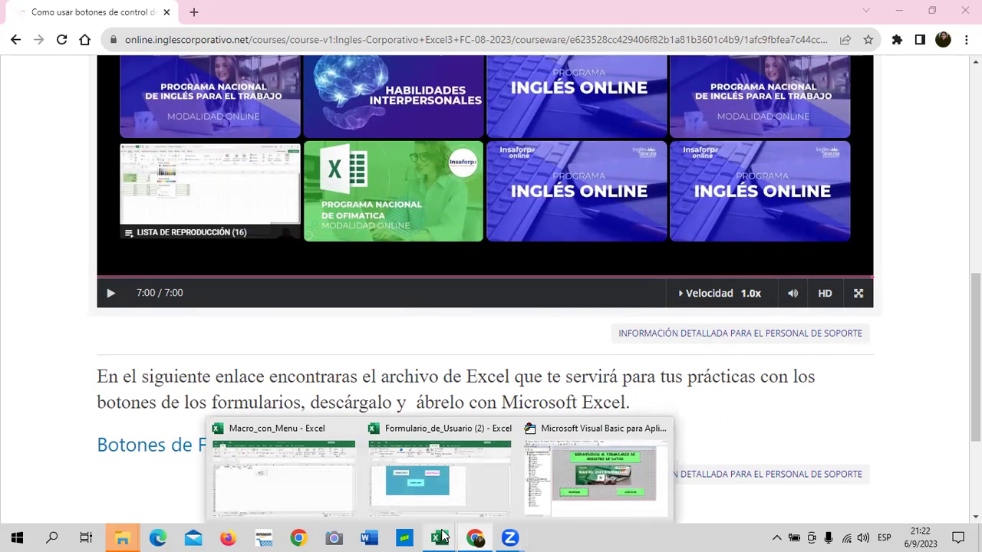
left_click(434, 482)
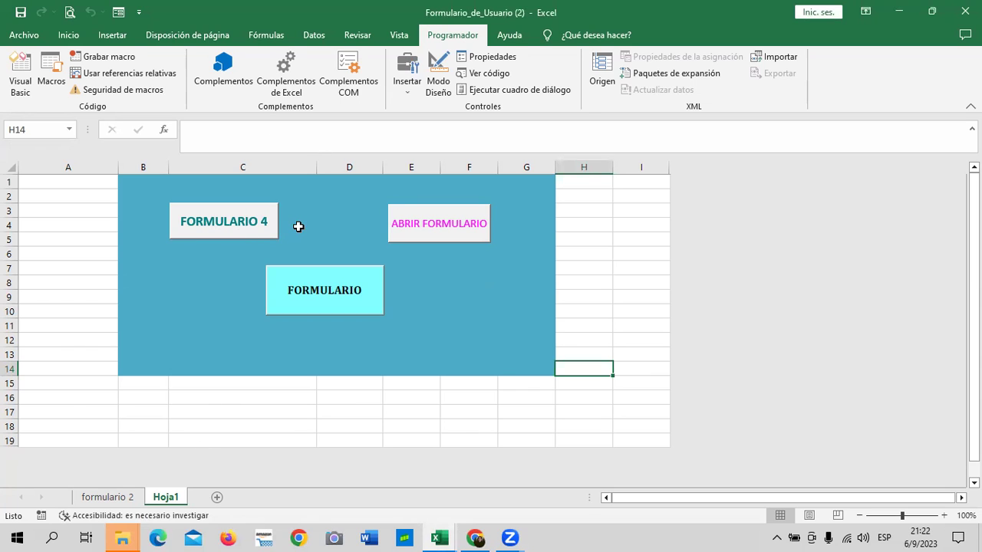
- Test the FORMULARIO 4 welcome and registration forms, close both, then add a new blank sheet
left_click(270, 226)
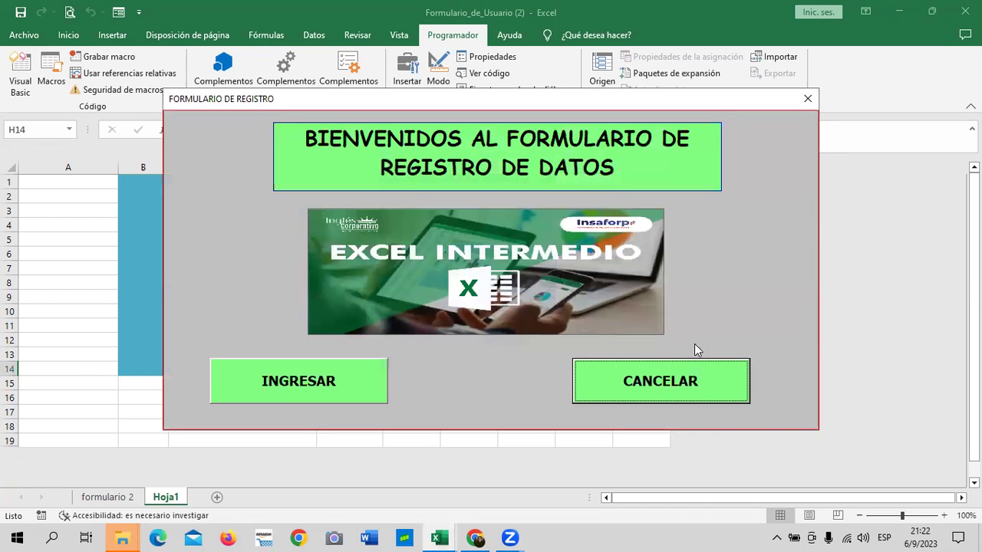
left_click(358, 376)
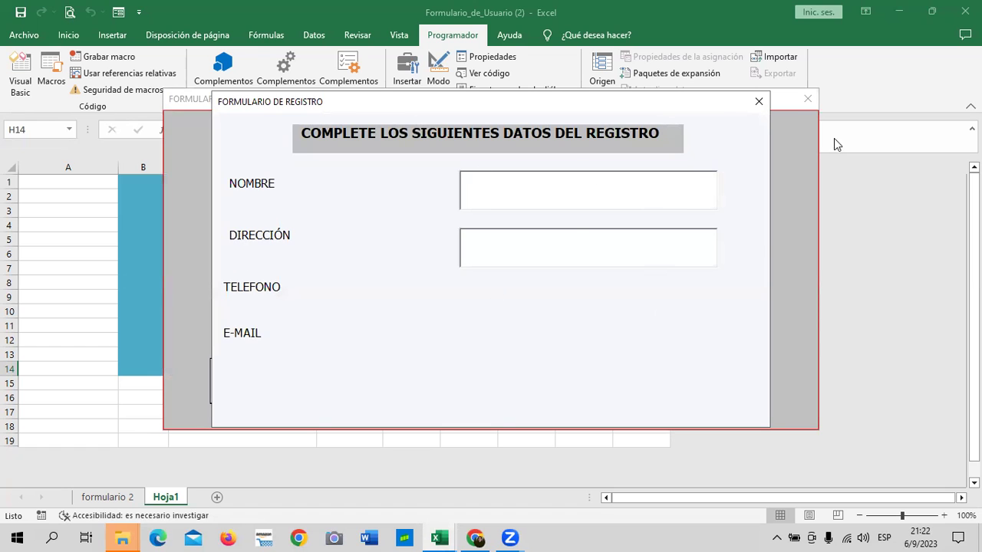
left_click(757, 103)
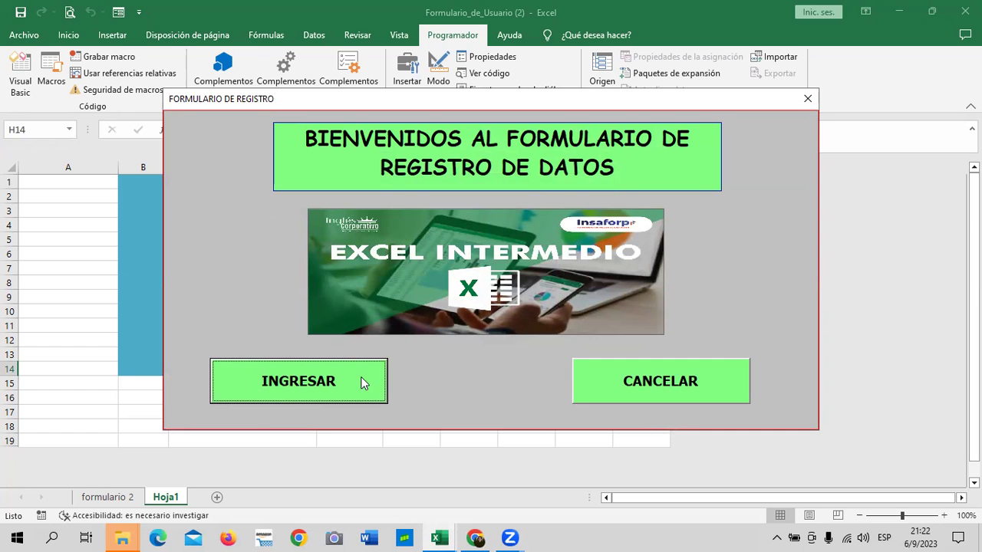
left_click(611, 378)
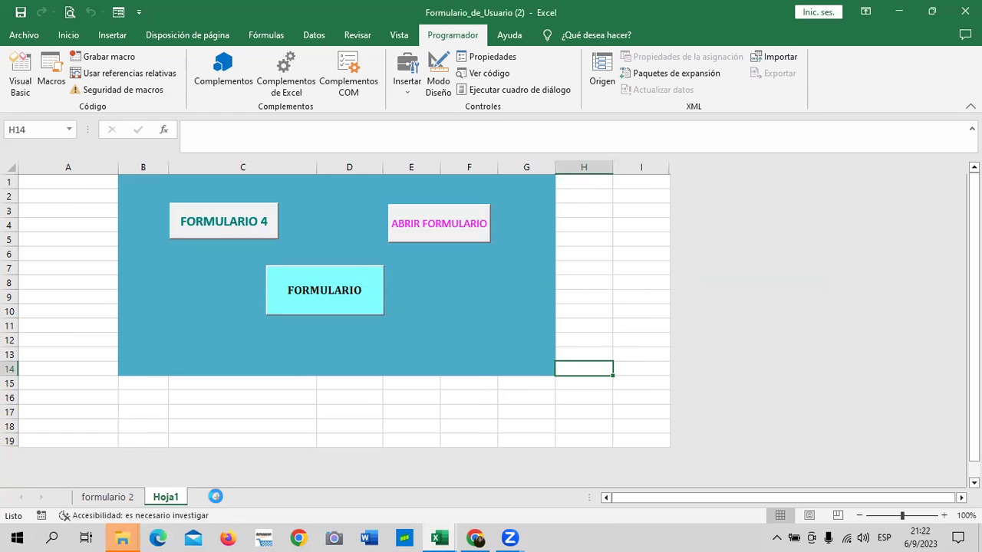
left_click(216, 497)
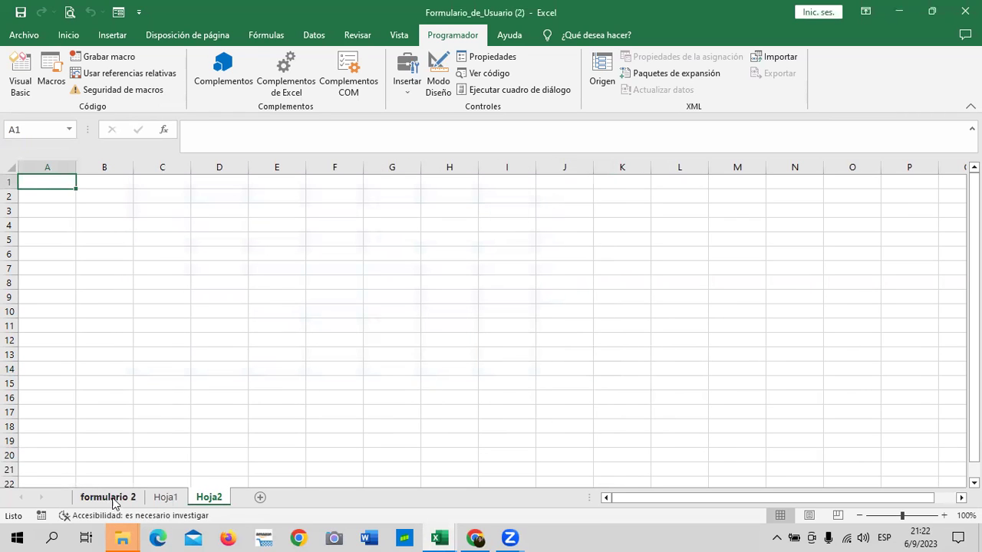
- Order the sheets Hoja2, Hoja1, formulario 2, then test and close the FORMULARIO entry form
left_click_drag(216, 497, 86, 495)
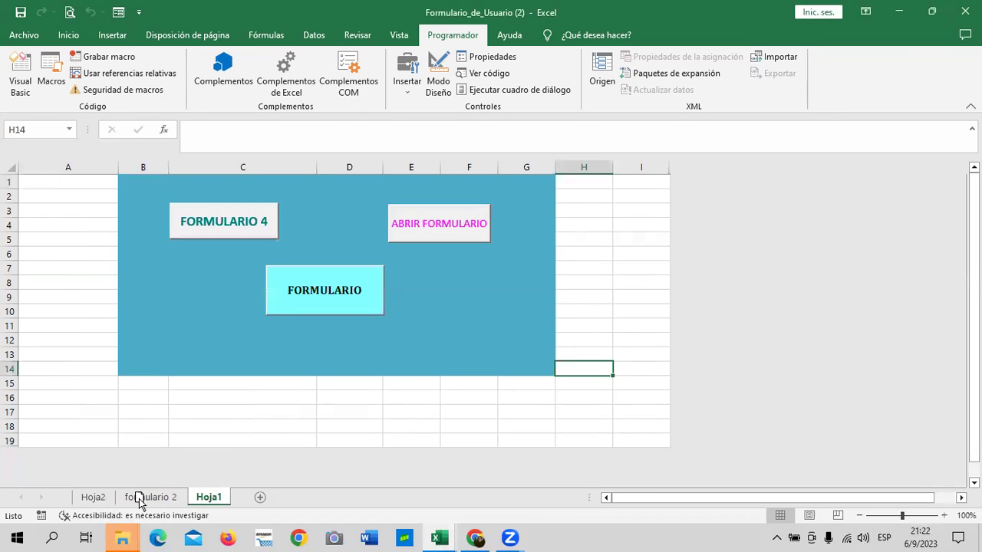
left_click_drag(216, 500, 136, 499)
left_click(193, 500)
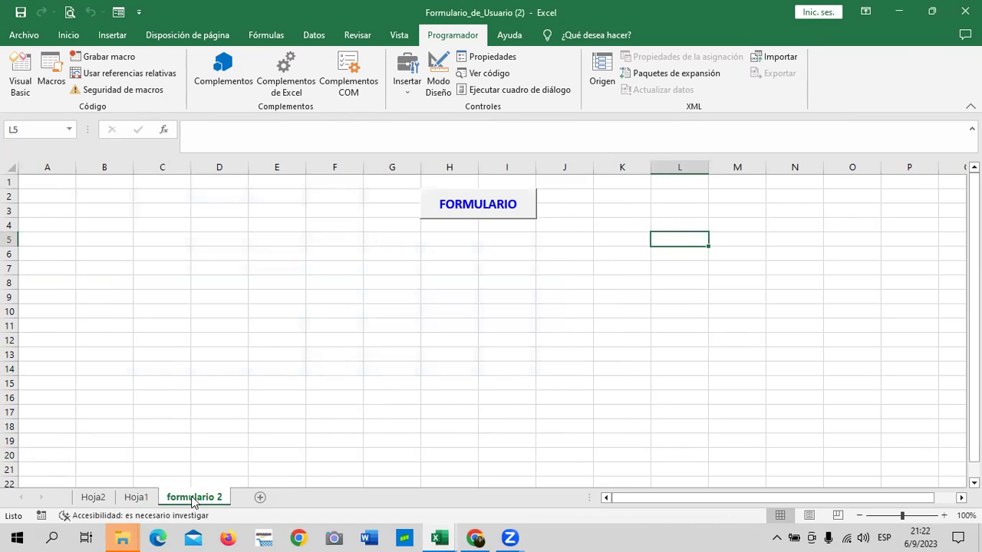
left_click(511, 210)
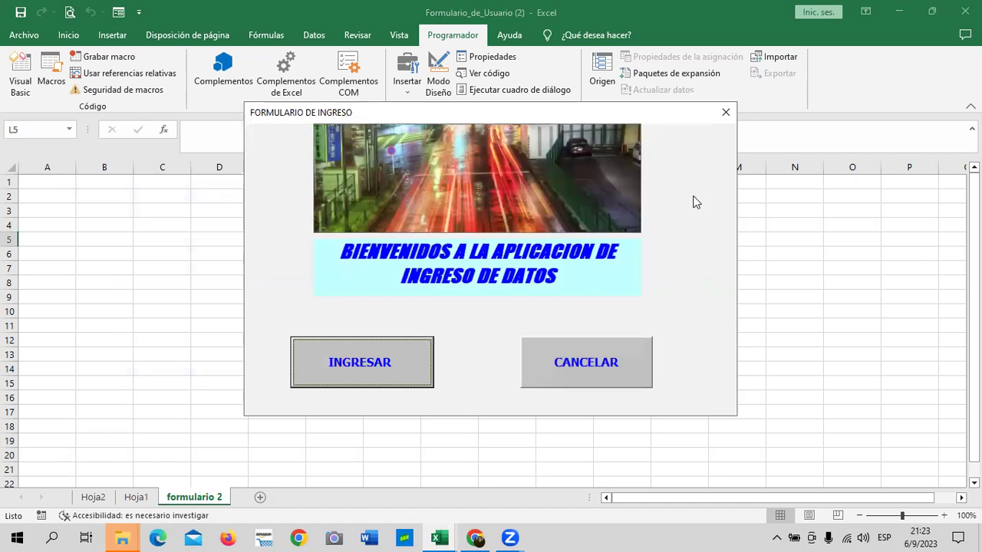
left_click(725, 112)
left_click(97, 499)
- Rename the first sheet tab, Hoja2, to 'Menú'
right_click(98, 500)
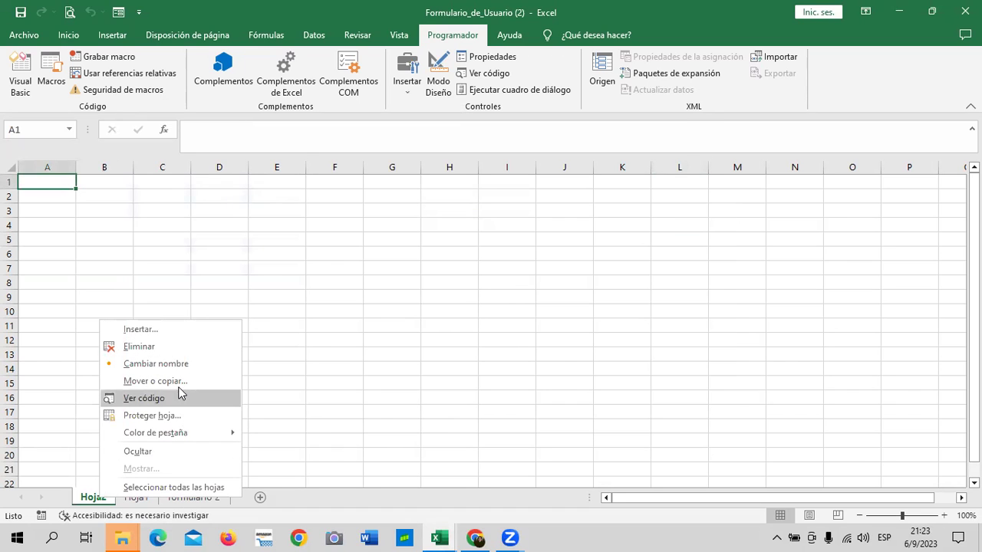
left_click(105, 502)
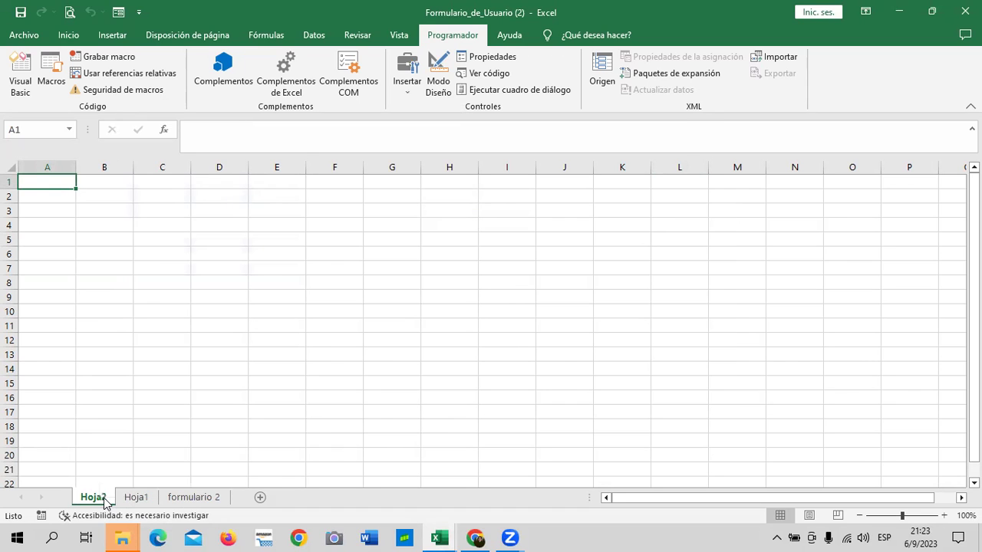
double_click(107, 500)
type("Menú")
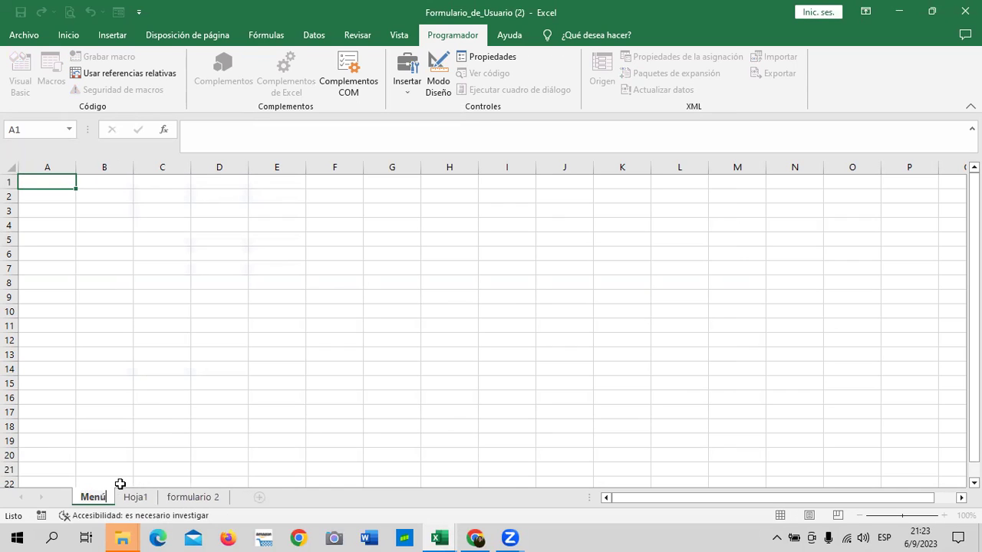
left_click(218, 467)
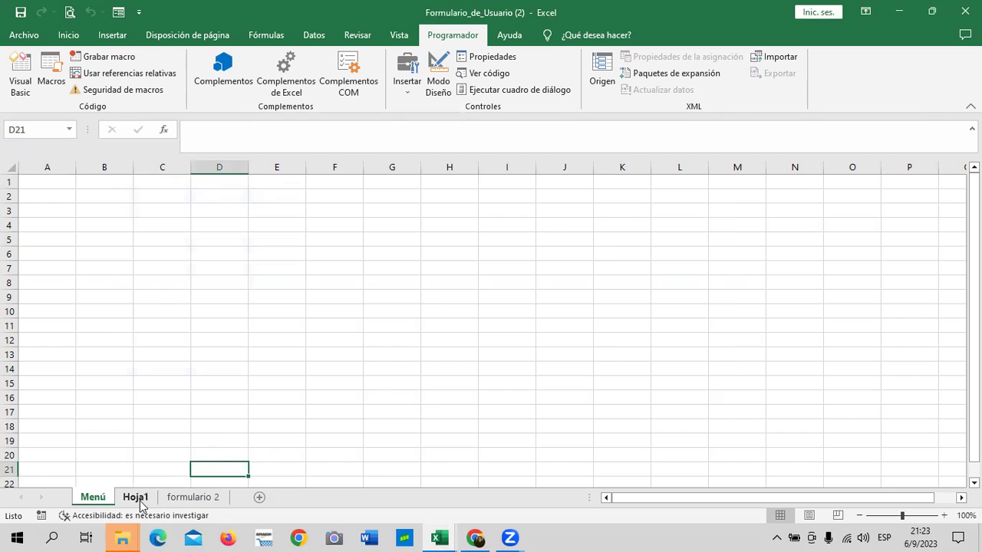
- Rename the Hoja1 sheet to 'Formulario1' using Cambiar nombre
left_click(136, 498)
right_click(140, 503)
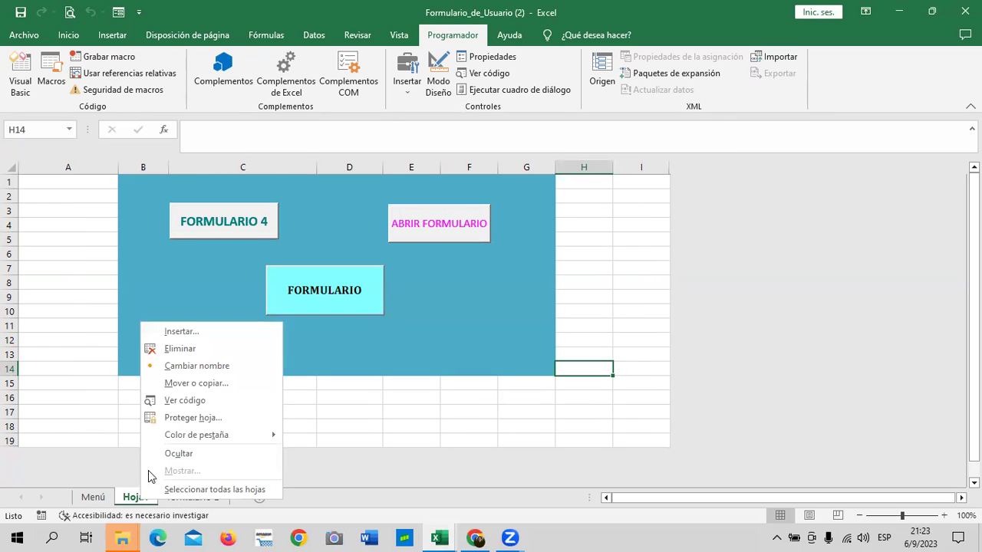
left_click(176, 365)
type("formulario")
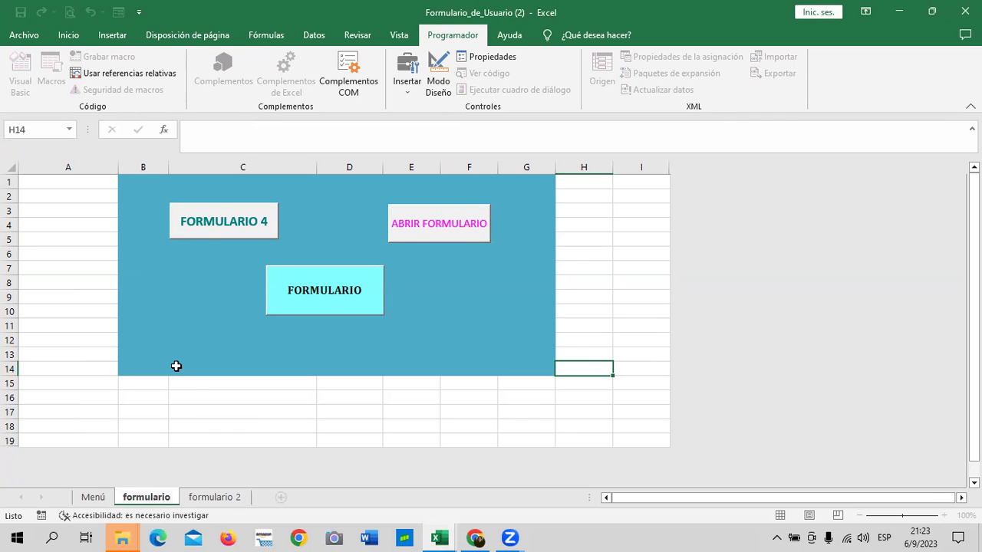
key("BackSpace")
key("BackSpace")
key("BackSpace")
key("BackSpace")
key("BackSpace")
key("BackSpace")
key("BackSpace")
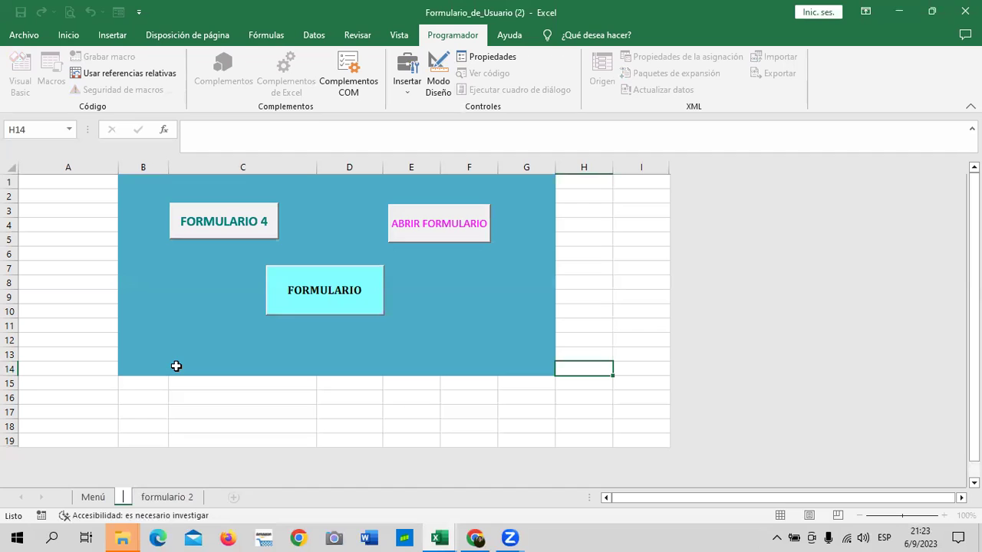
type("Formulario1")
left_click(302, 418)
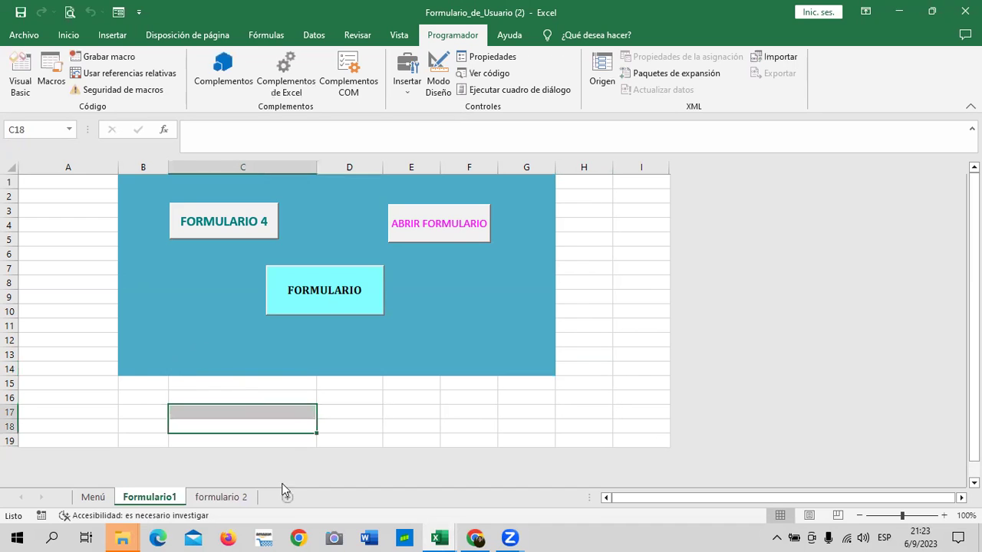
- Rename the formulario 2 sheet to 'Formulario2'
left_click(222, 497)
right_click(227, 497)
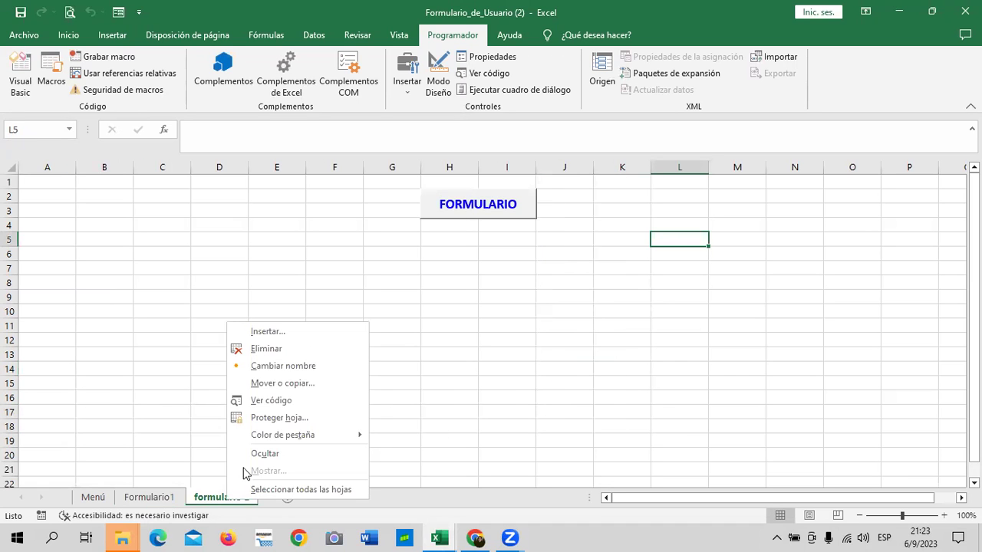
left_click(266, 349)
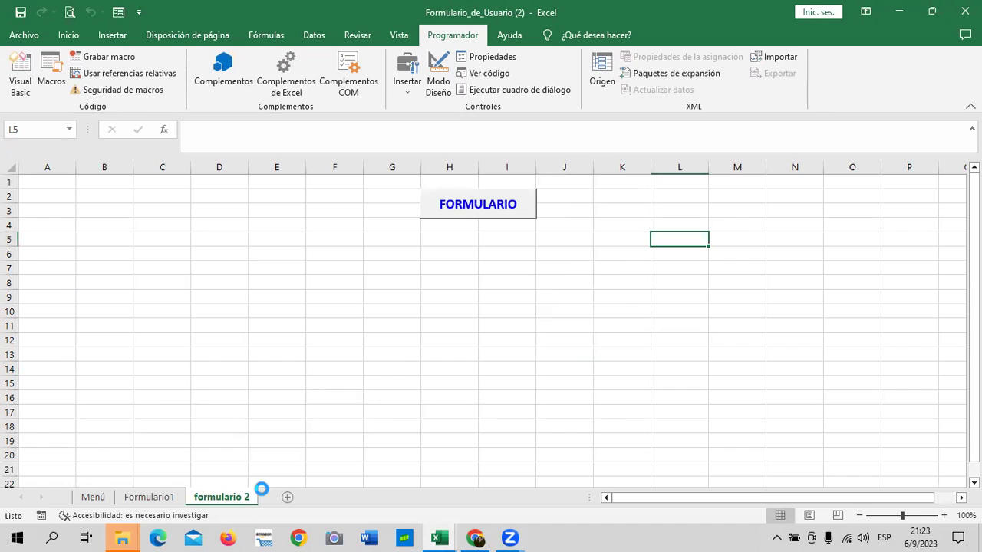
key("BackSpace")
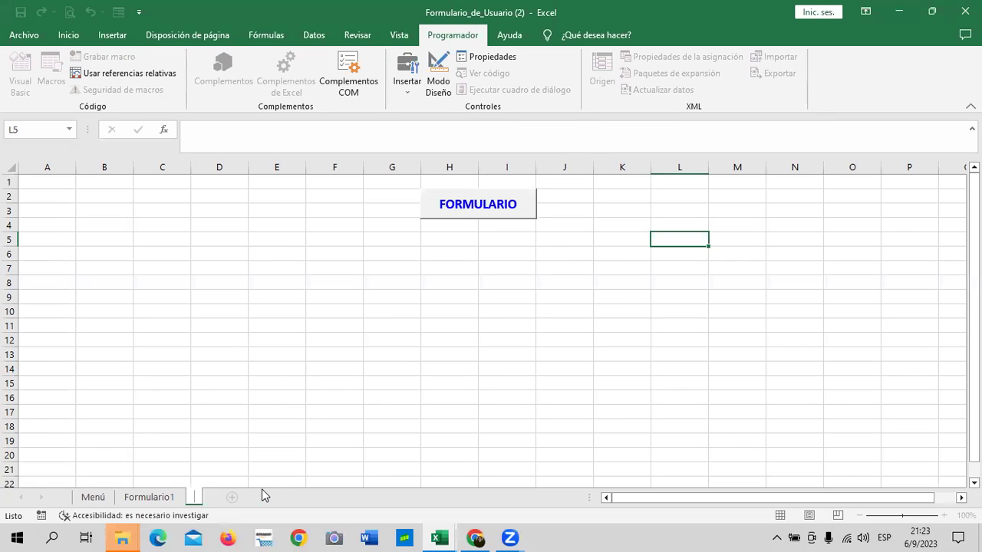
type("F")
type("or")
type("mulario")
key("Return")
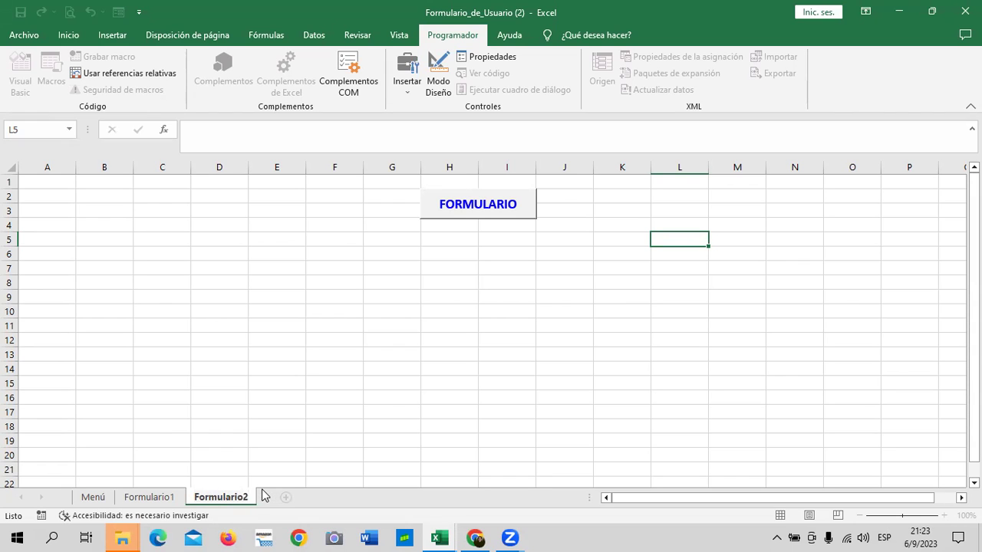
left_click(149, 498)
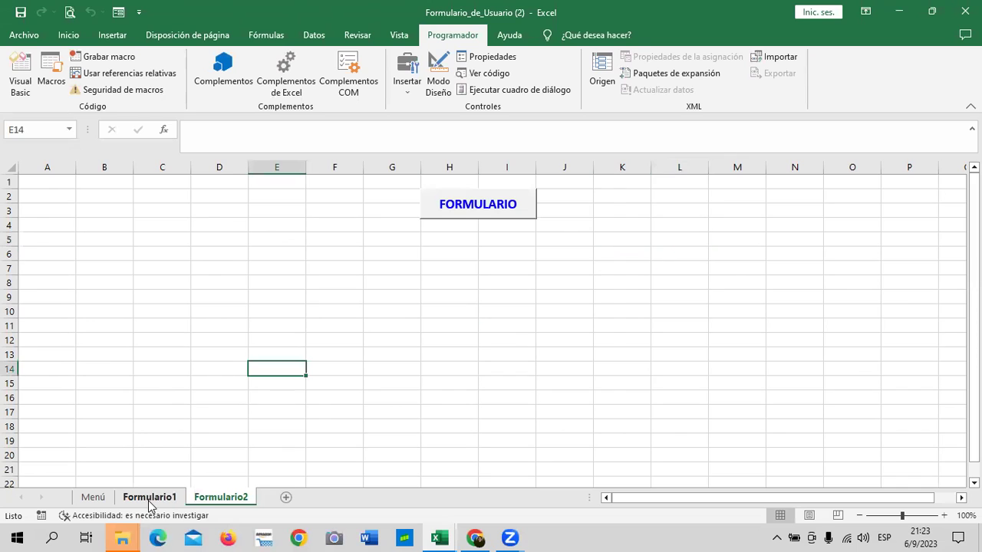
- On the Menú sheet, fill C2:H9 orange with the Énfasis6 cell style
left_click(92, 496)
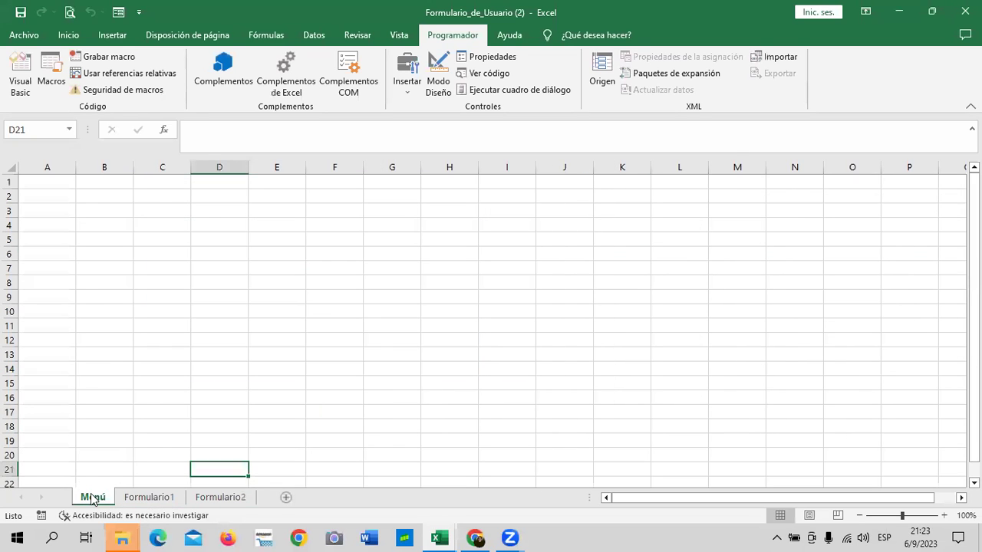
mouse_move(152, 191)
left_mouse_down()
mouse_move(305, 321)
mouse_move(431, 292)
left_mouse_up()
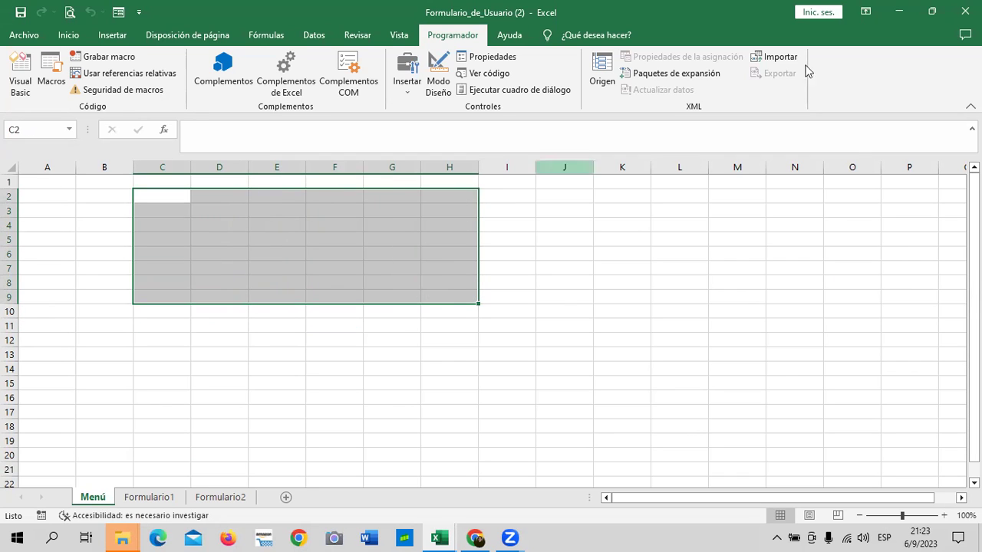
left_click(69, 35)
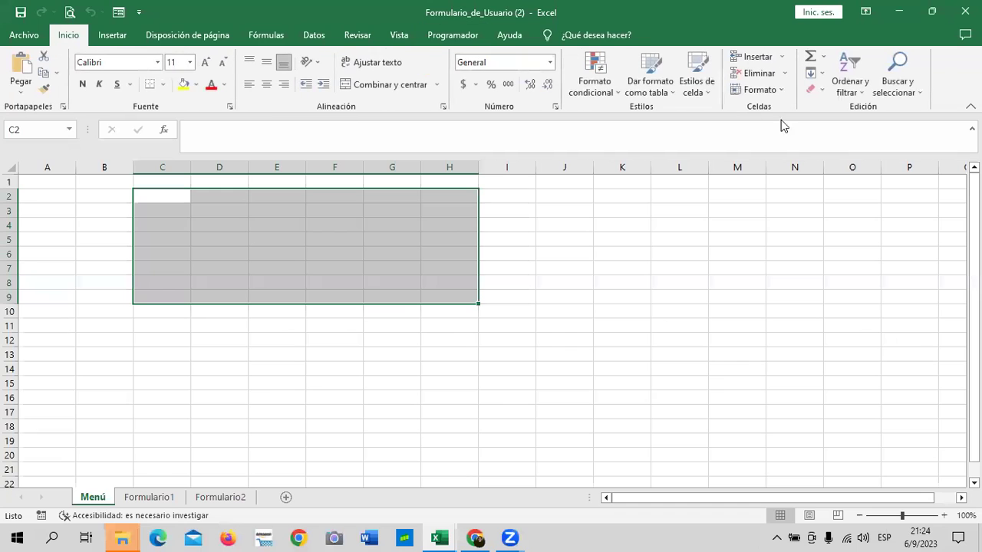
left_click(707, 96)
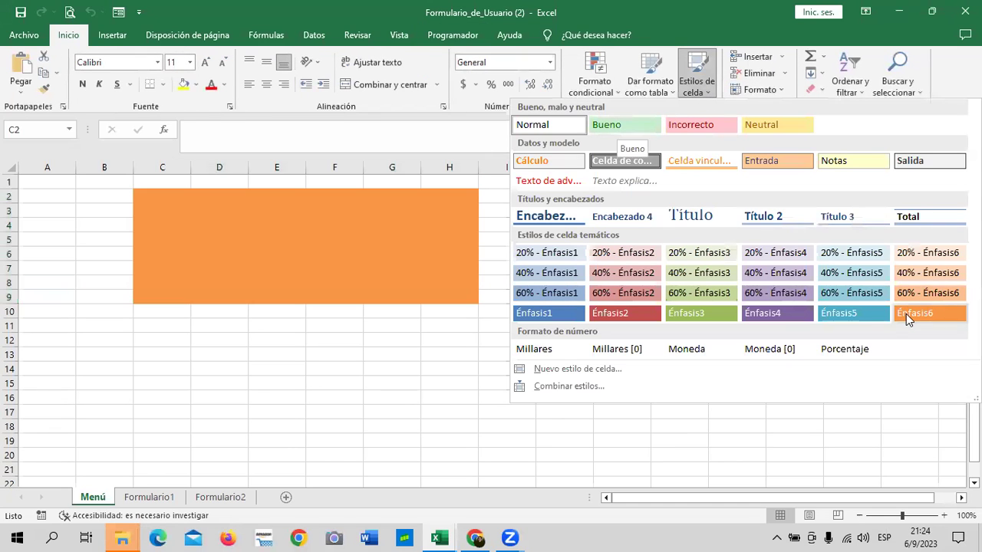
left_click(906, 314)
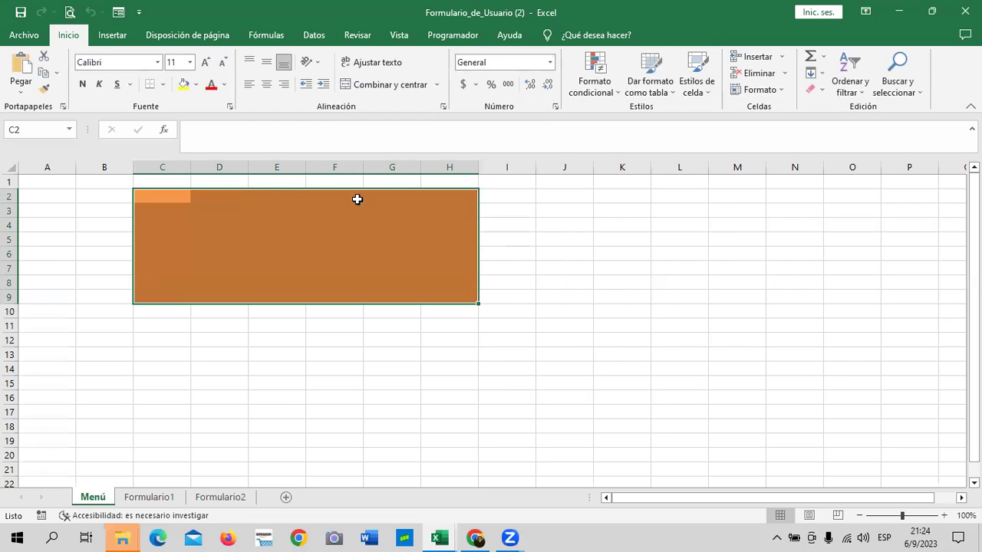
- Give E1:F1 the orange Énfasis6 style and merge and center it
left_click_drag(258, 177, 323, 187)
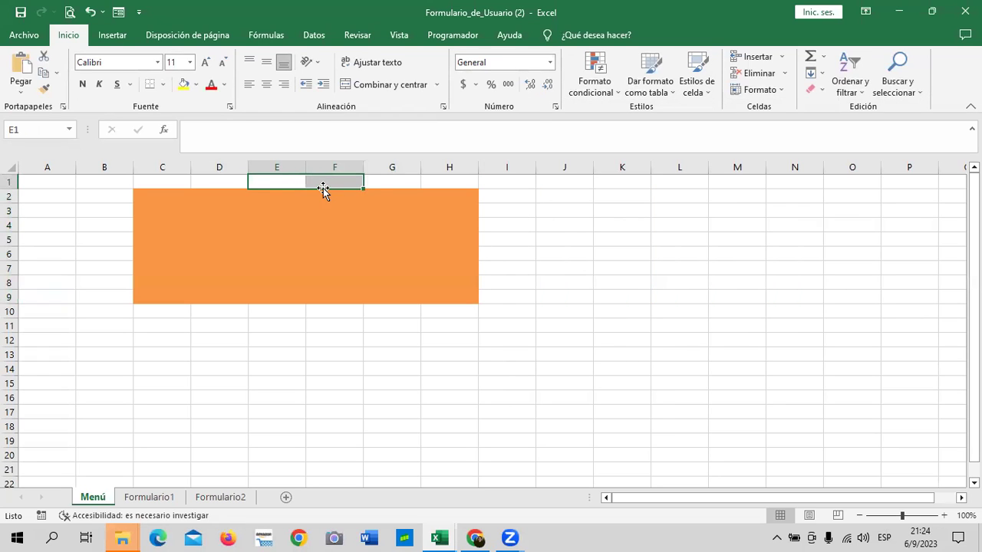
left_click(701, 91)
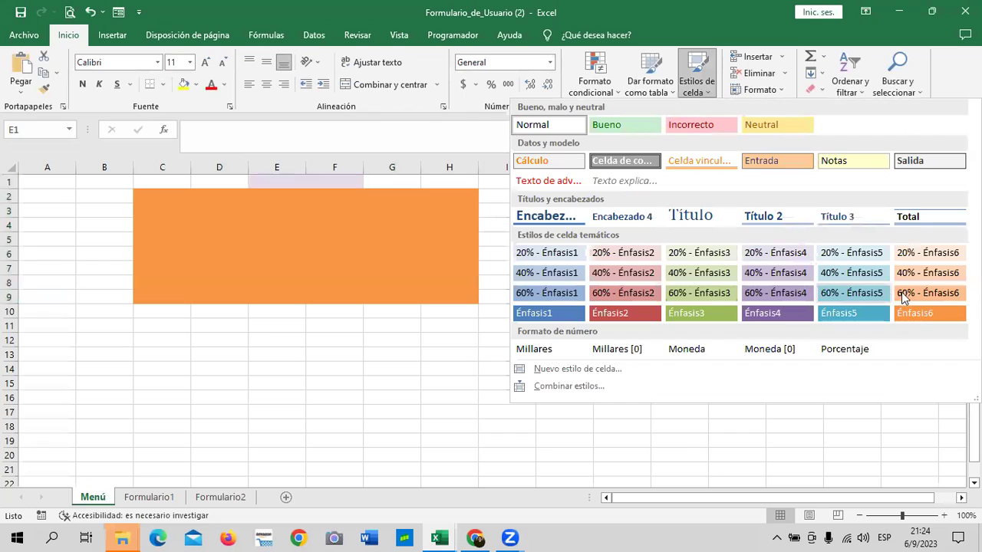
left_click(919, 314)
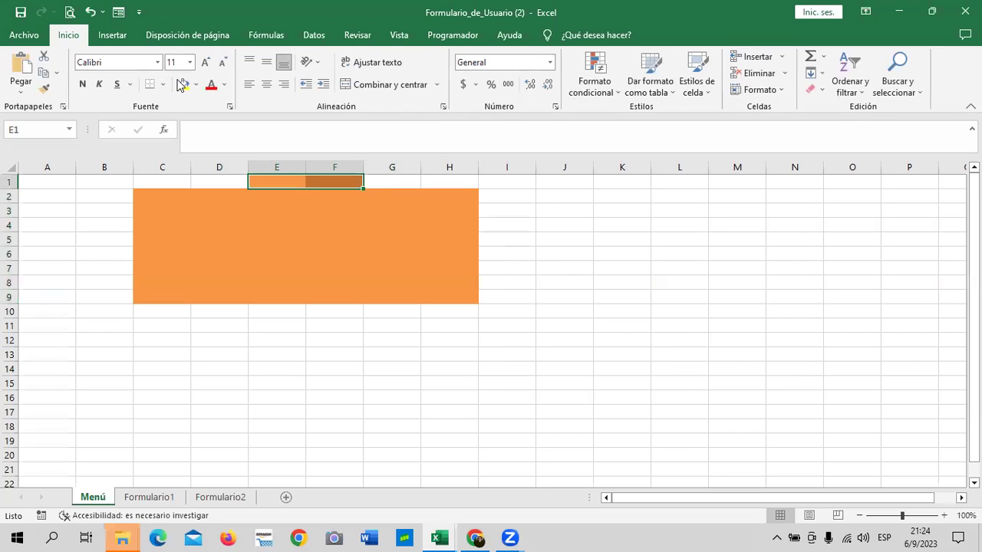
left_click(363, 86)
left_click(613, 253)
- Make row 1 taller and enter the title 'MENÚ' in the merged E1:F1 cell
left_click(295, 177)
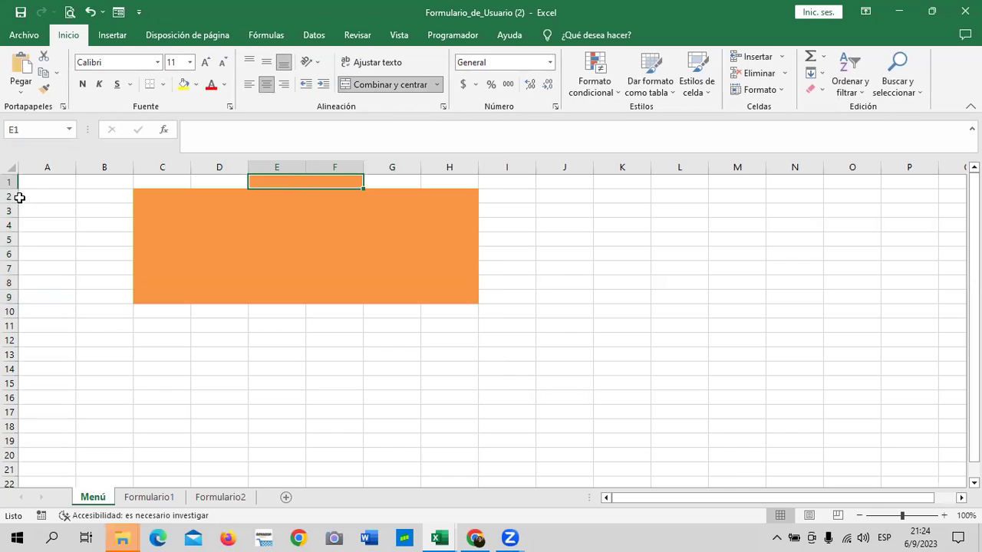
left_click_drag(13, 189, 253, 199)
type("men")
key("BackSpace")
key("BackSpace")
key("BackSpace")
key("BackSpace")
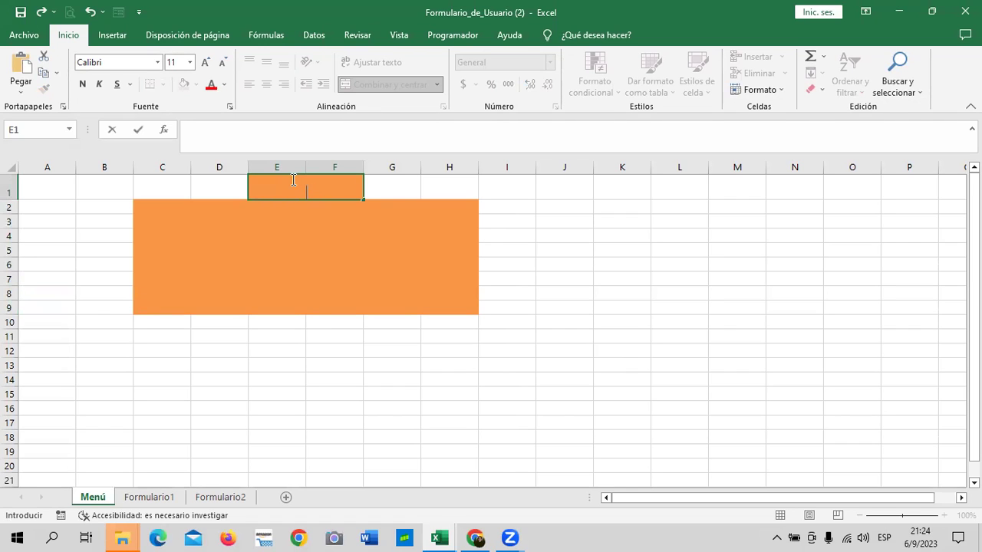
key("Caps_Lock")
type("MEN")
type("Ú")
left_click(554, 232)
left_click(261, 225)
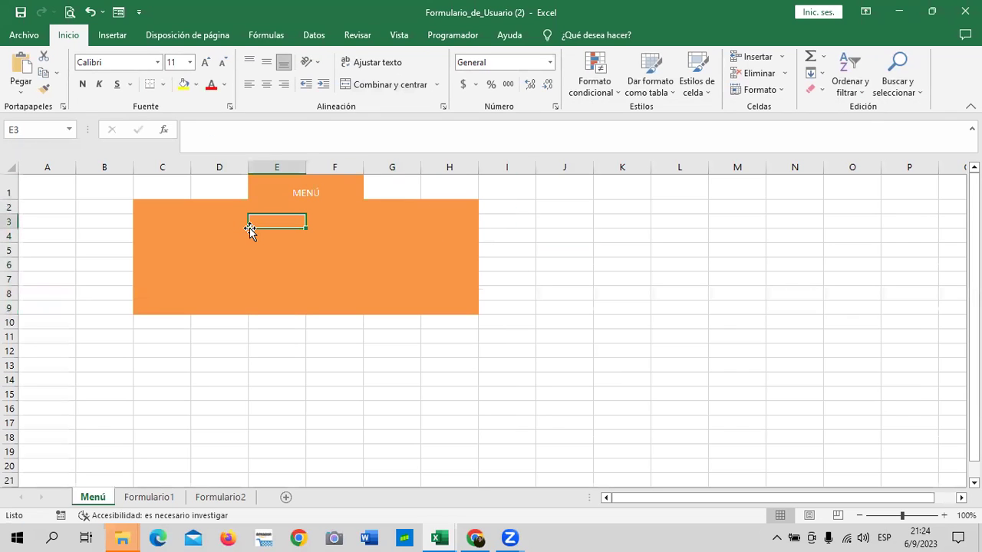
left_click(172, 220)
left_click(177, 203)
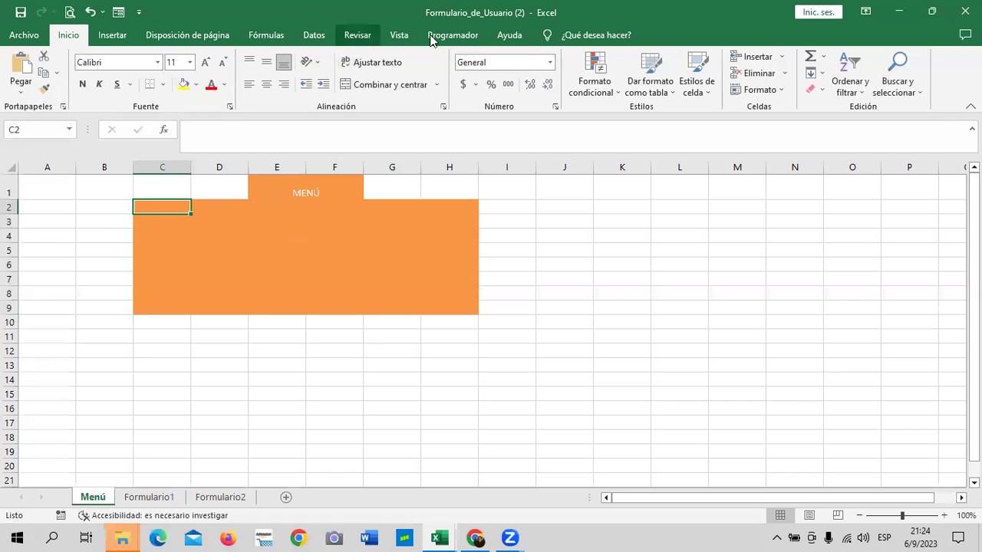
- Insert an ActiveX command button drawn over C2:D4 from the Programador tab
left_click(454, 37)
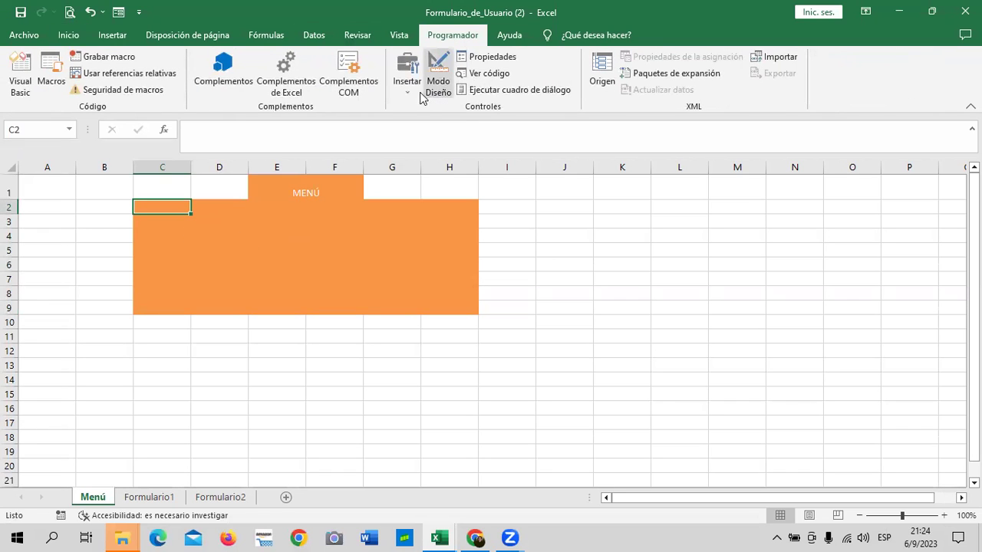
left_click(410, 85)
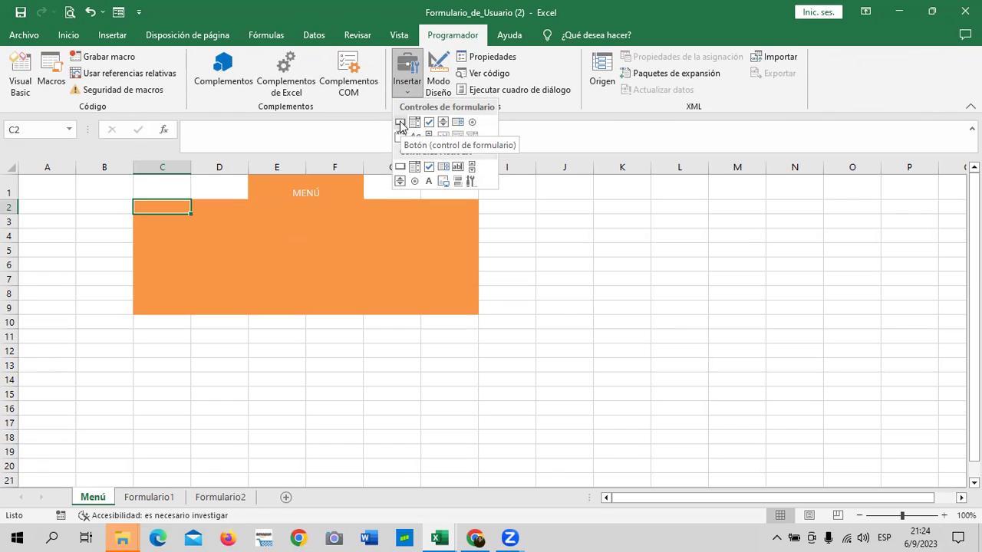
left_click(400, 168)
left_click_drag(150, 209, 242, 246)
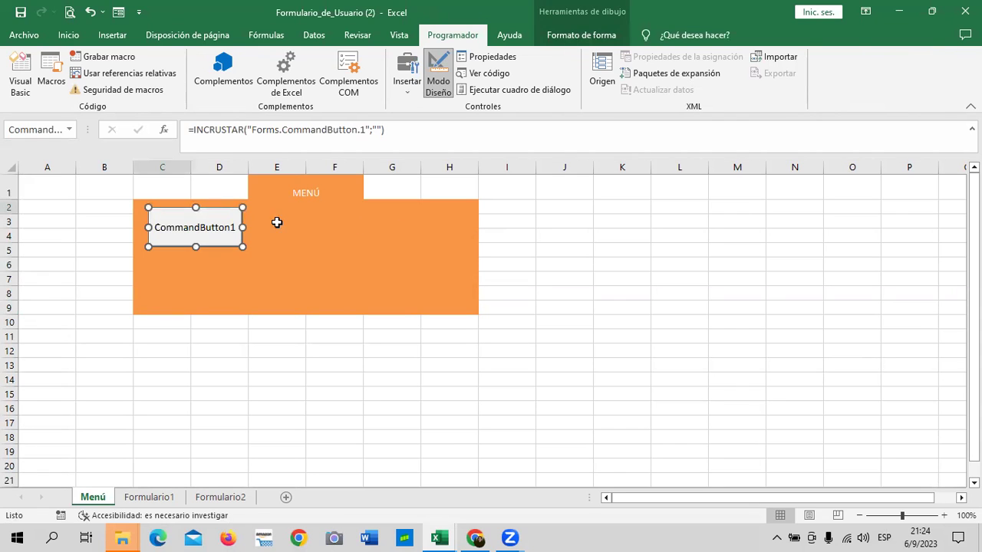
- Open the empty CommandButton1_Click procedure through Ver código
left_click(501, 236)
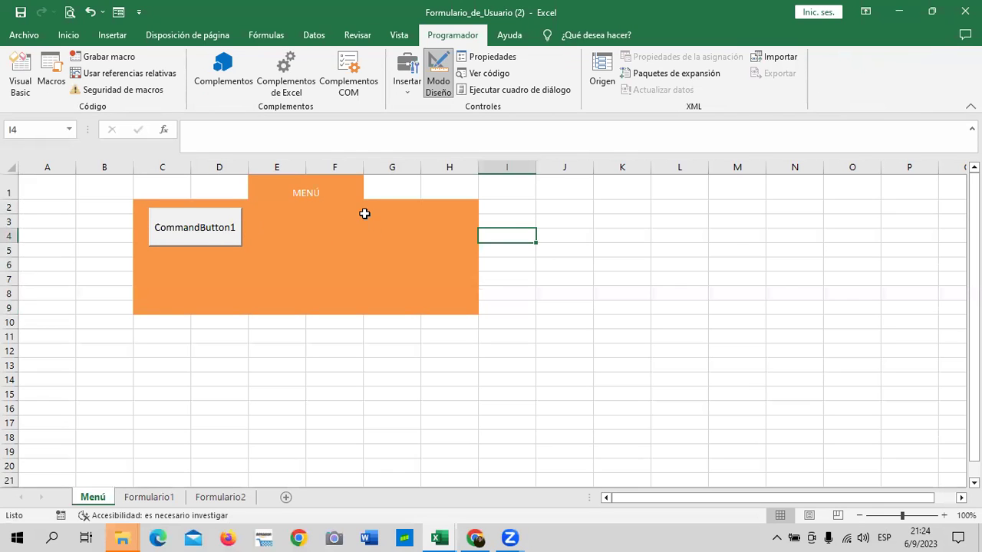
left_click(200, 234)
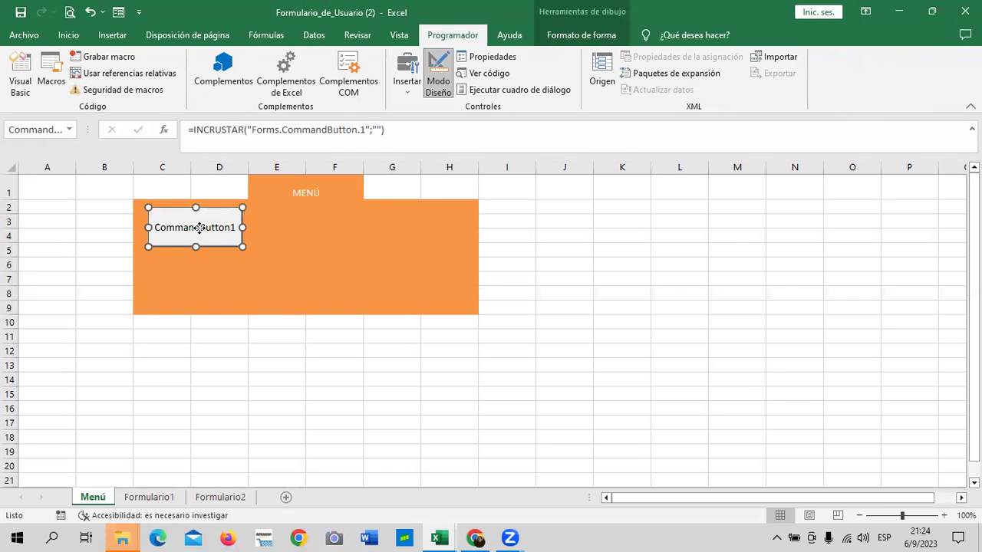
right_click(199, 227)
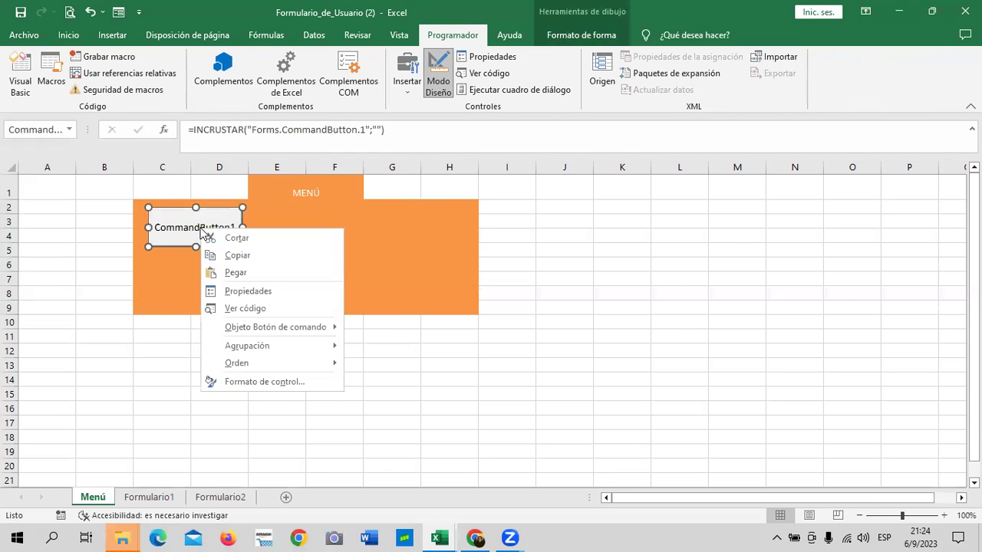
left_click(251, 309)
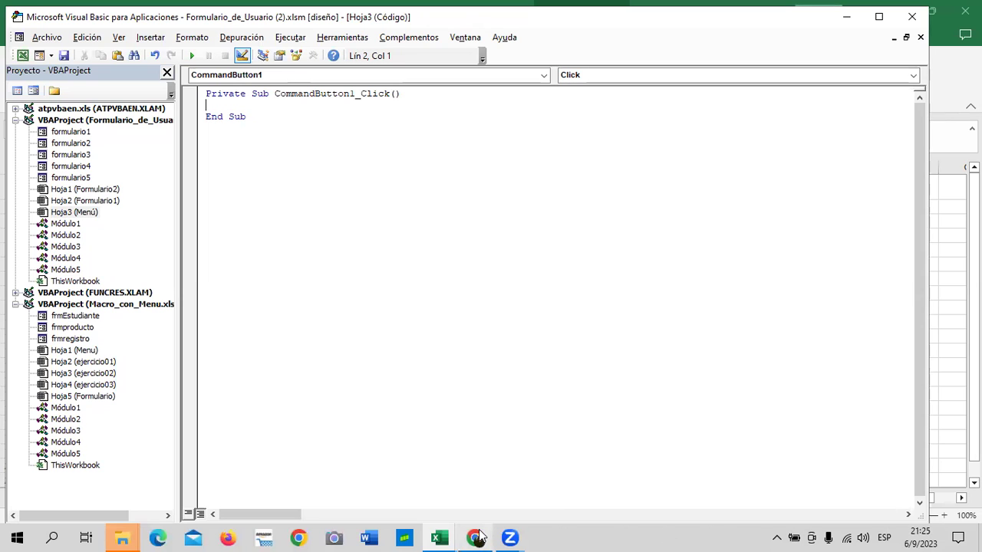
- In Chrome, read the Objetivo de la lección 4.3 steps for linking a button to a sheet
mouse_move(475, 537)
left_click(478, 515)
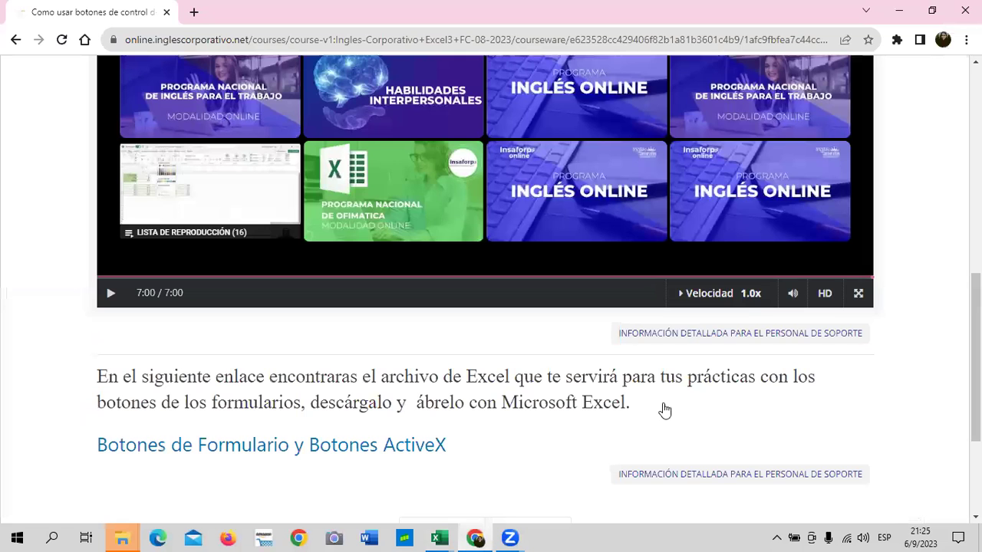
scroll(434, 298, "up", 5)
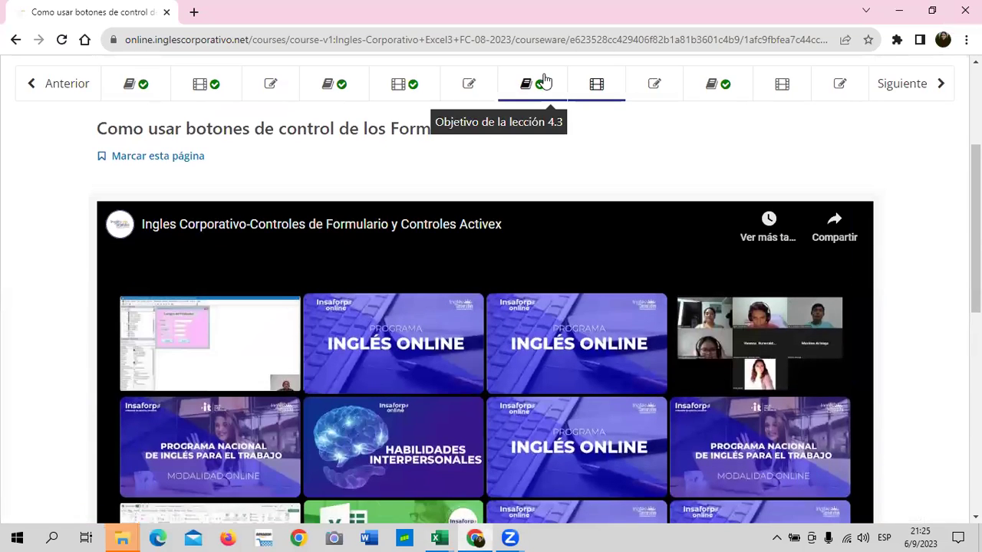
left_click(544, 84)
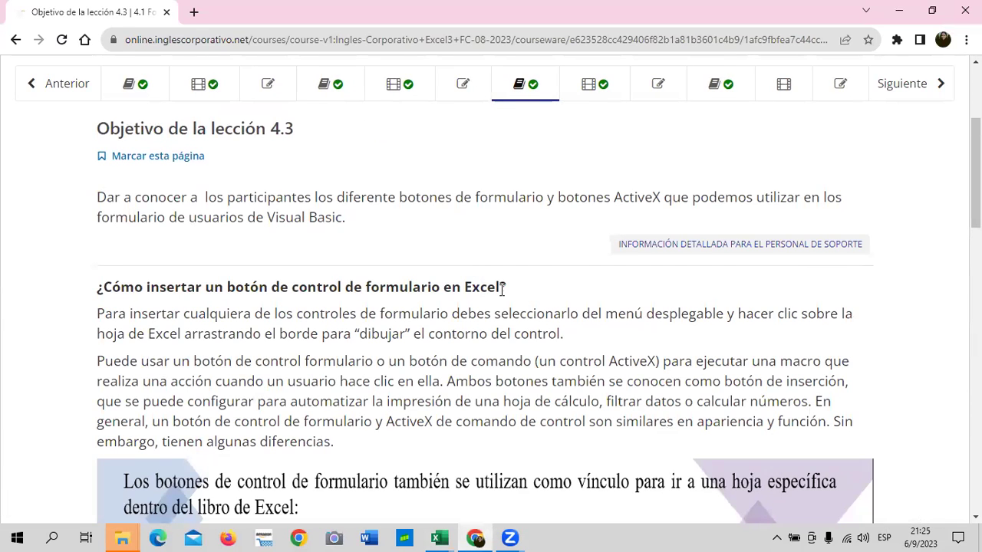
scroll(514, 287, "down", 3)
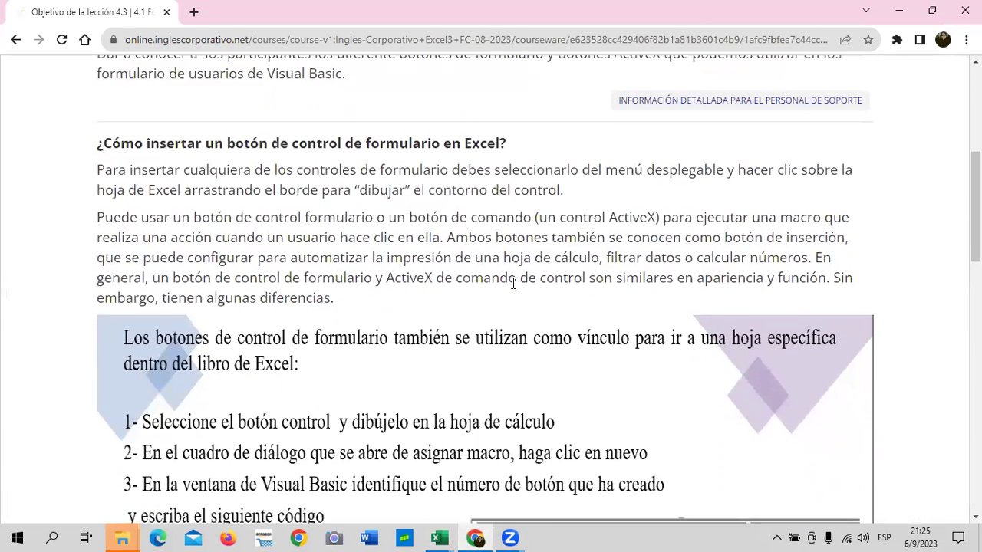
scroll(513, 284, "down", 1)
scroll(514, 288, "down", 1)
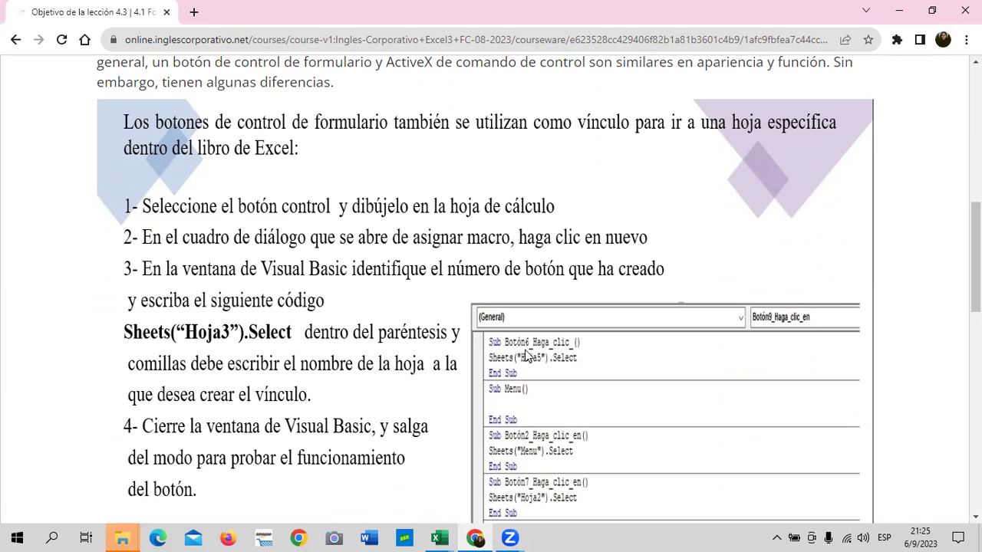
scroll(526, 355, "down", 2)
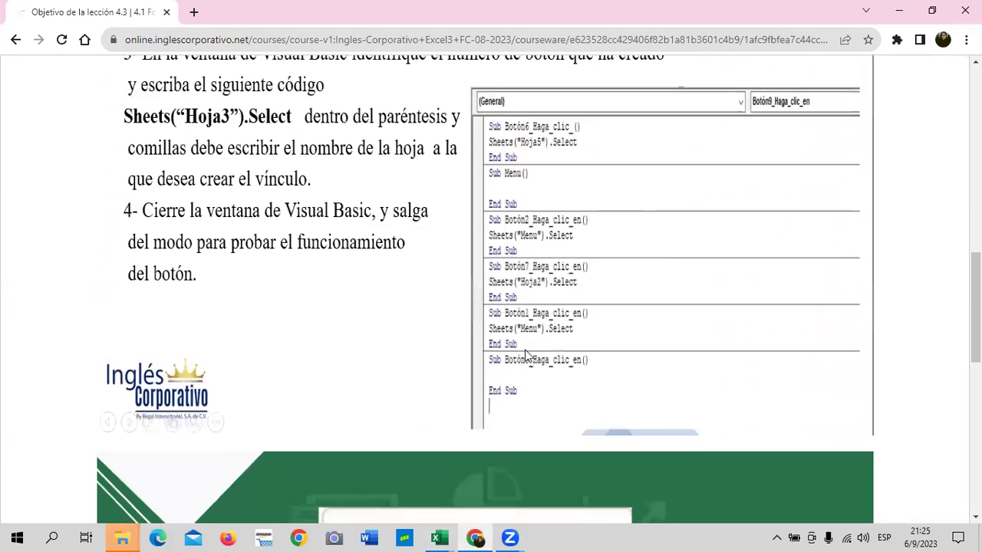
scroll(526, 354, "up", 1)
scroll(526, 354, "up", 1)
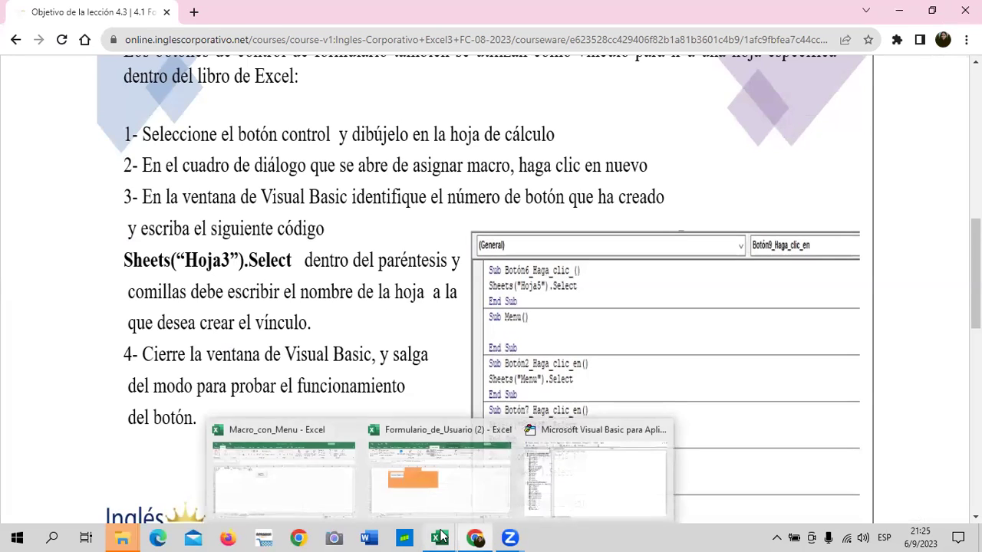
- Back in Excel, delete CommandButton1 from the Menú sheet
key("alt+Tab")
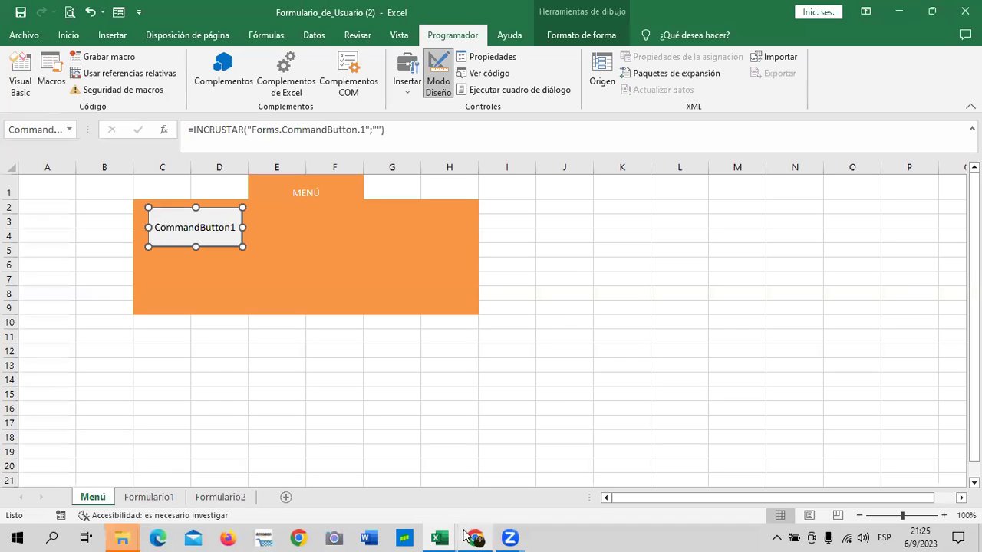
left_click(322, 250)
left_click(224, 244)
right_click(225, 244)
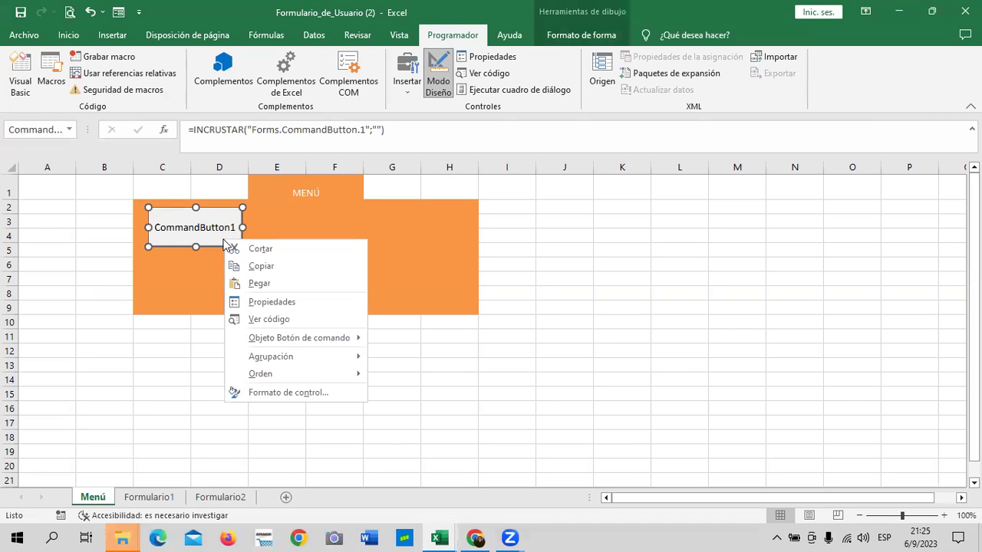
left_click(218, 221)
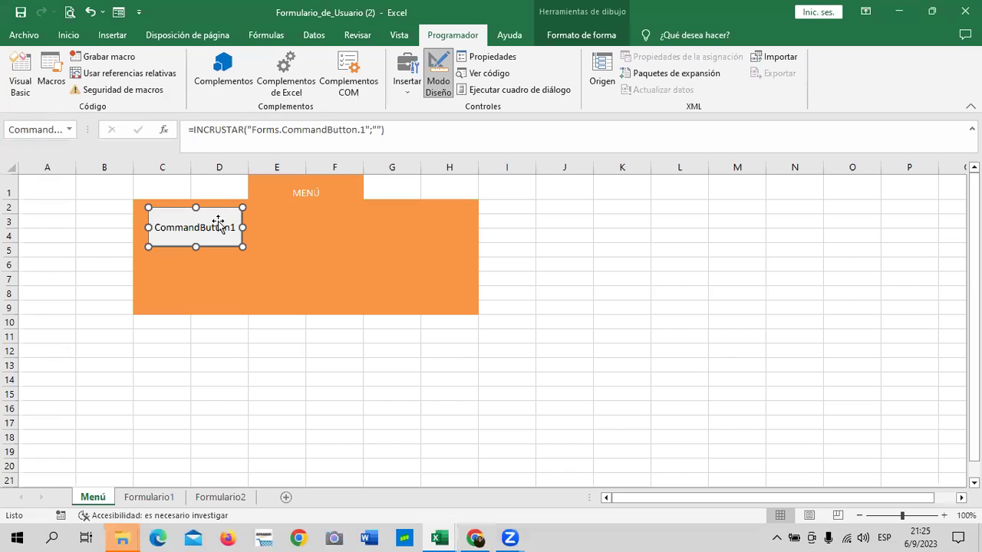
key("Delete")
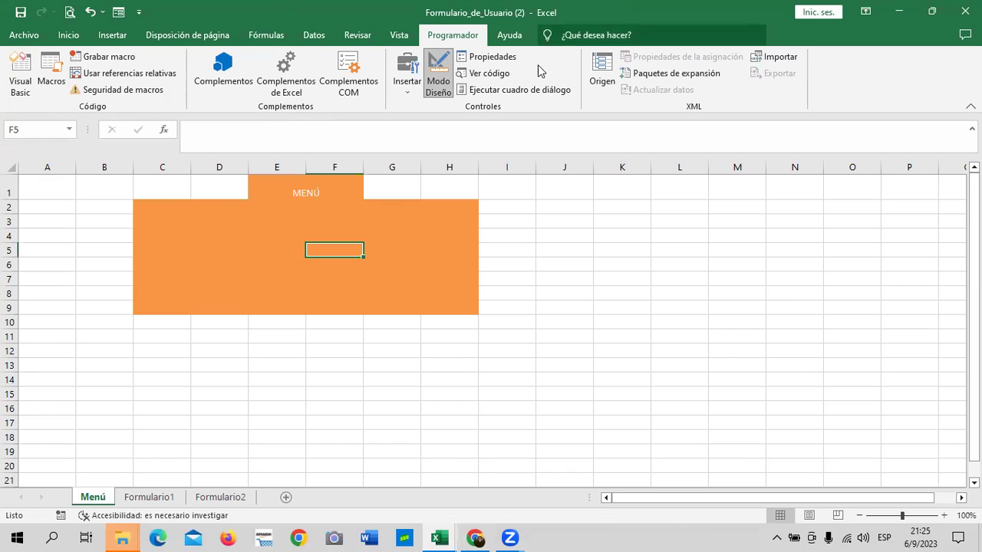
- Draw a form-control button on the orange Menú block and create the new macro Menú_Botón2_Haga_clic_en
left_click(408, 86)
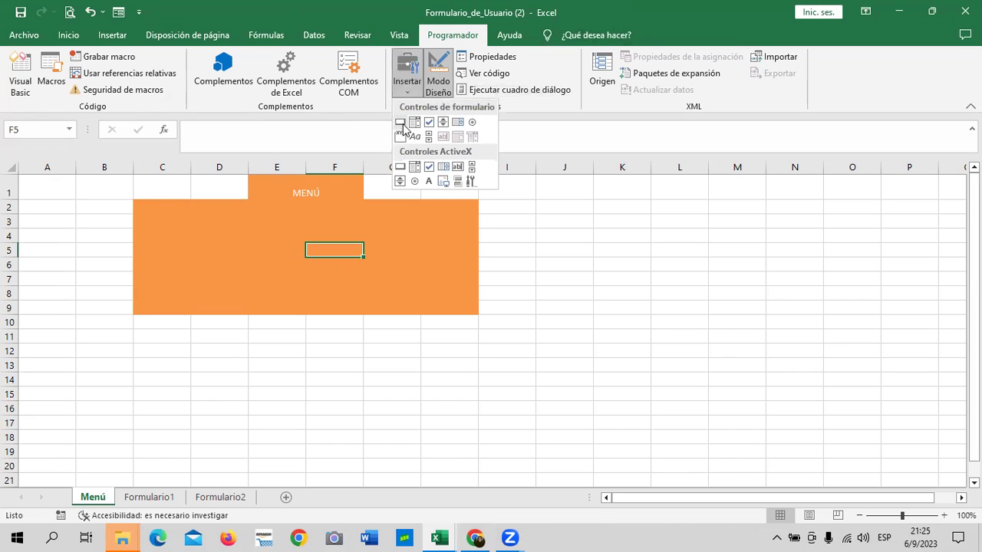
left_click(399, 122)
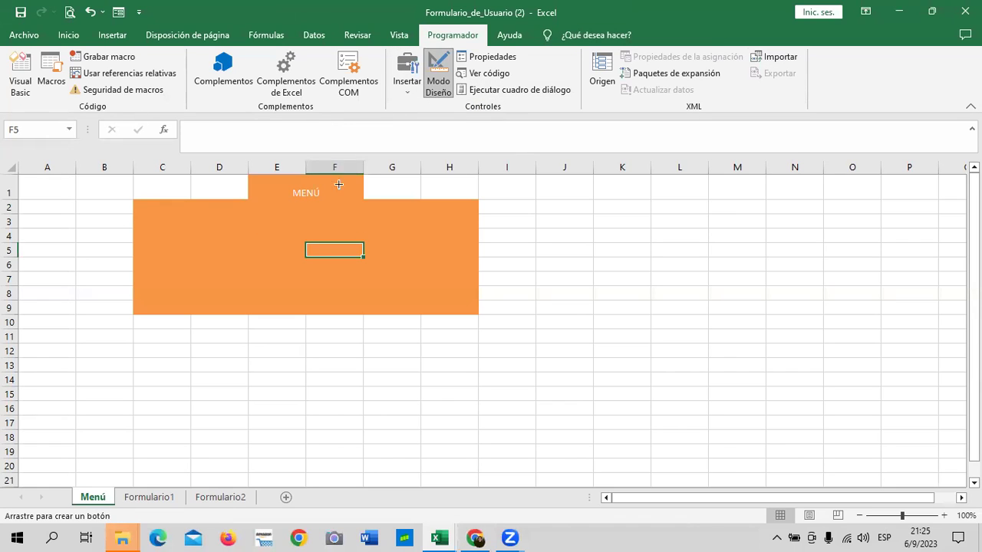
mouse_move(143, 207)
left_mouse_down()
mouse_move(164, 231)
mouse_move(249, 243)
left_mouse_up()
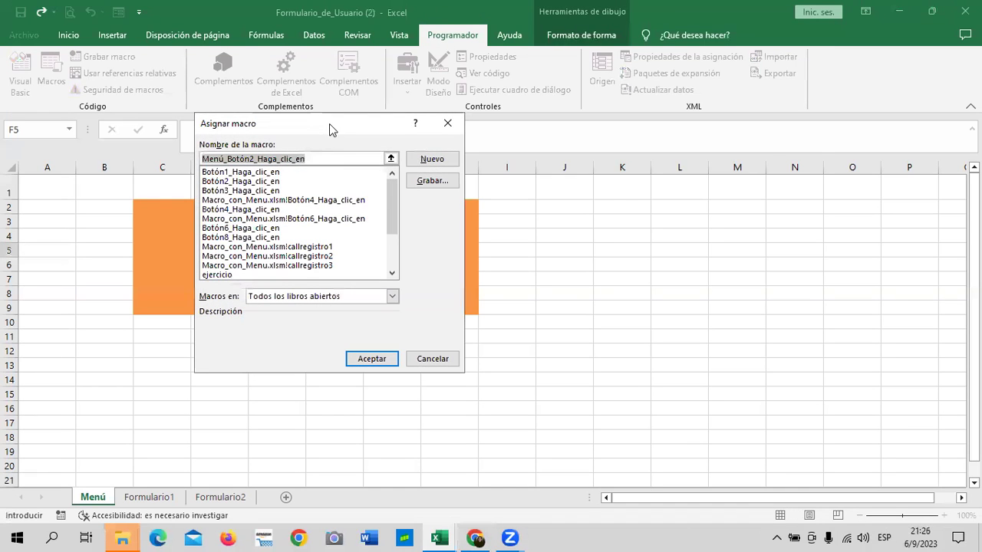
left_click_drag(329, 123, 686, 138)
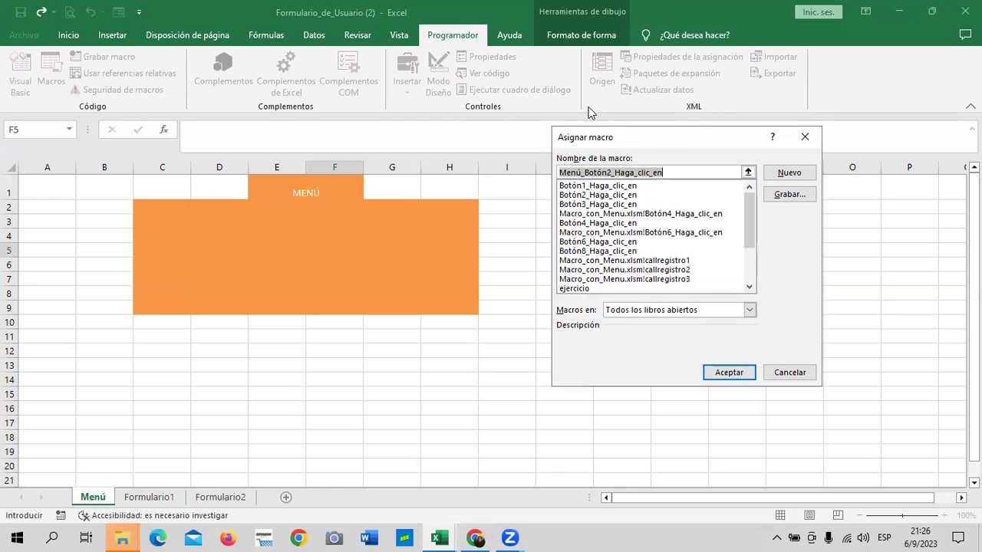
left_click(785, 173)
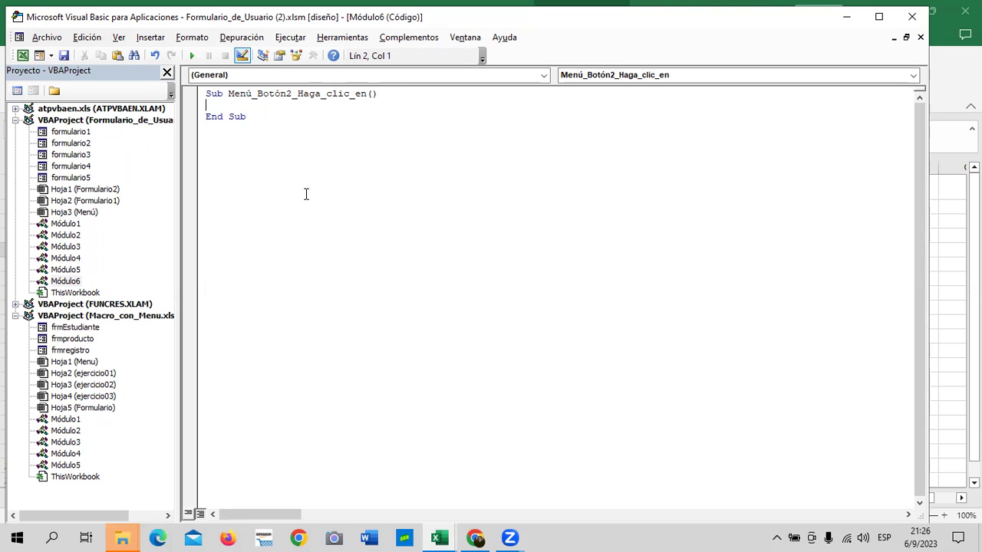
- Consult the lesson page in Chrome, then return to the VBA editor
left_click(474, 536)
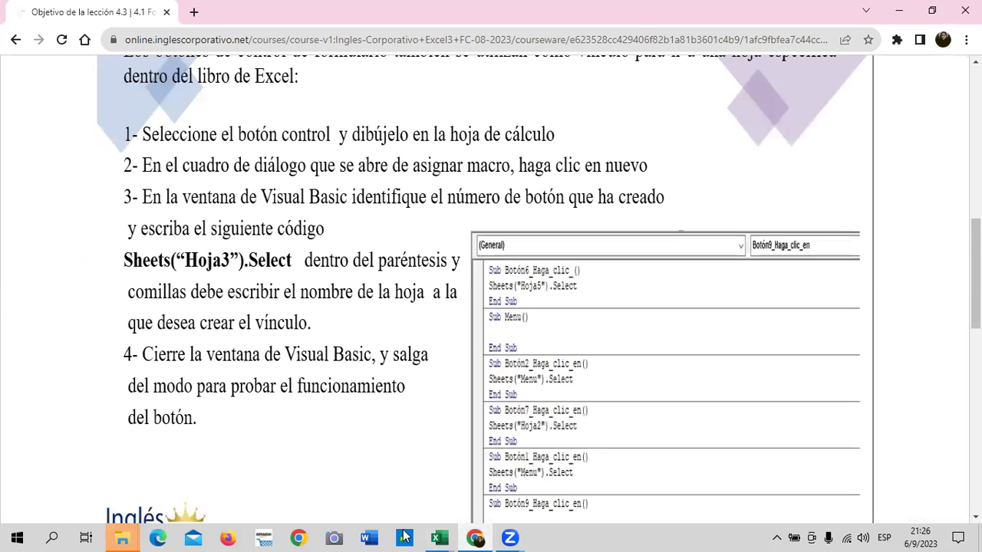
mouse_move(476, 536)
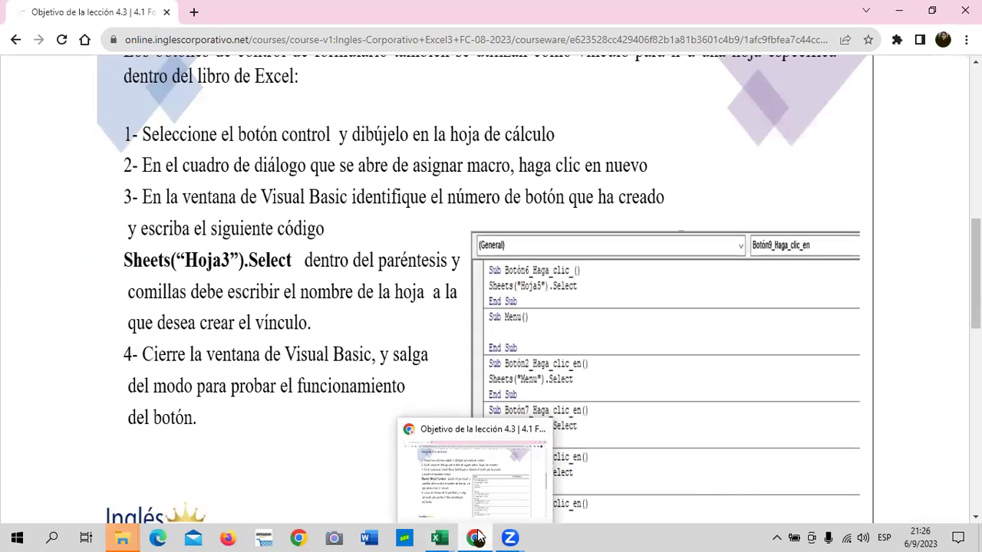
mouse_move(441, 536)
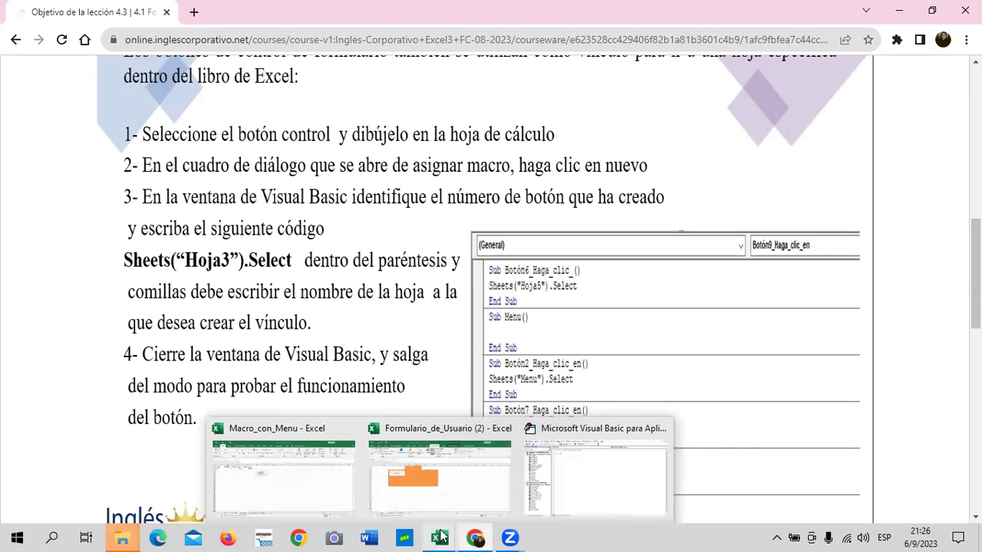
left_click(592, 491)
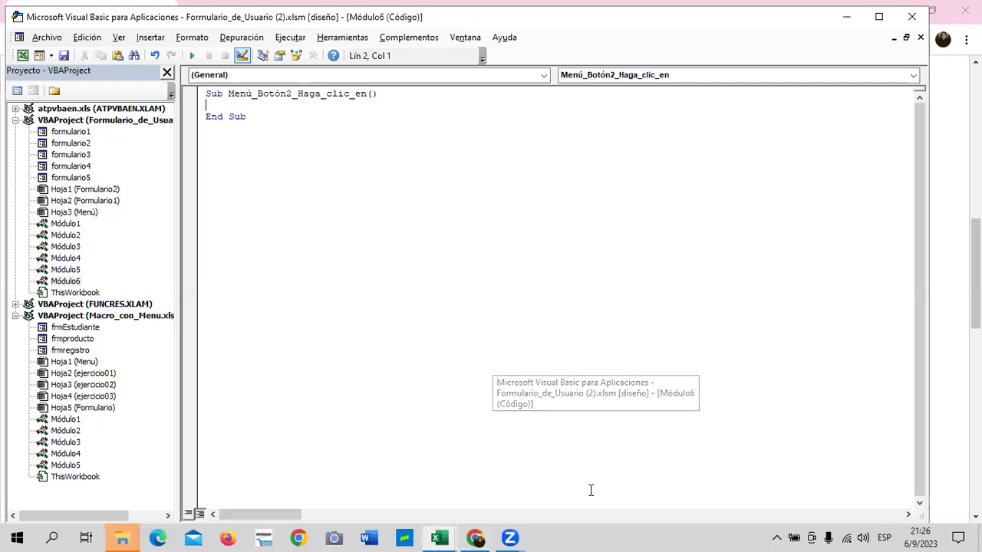
- Open a new blank line inside the Sub and begin typing Sheets("
type("sHEE")
key("BackSpace")
key("BackSpace")
key("BackSpace")
key("BackSpace")
key("BackSpace")
key("Left")
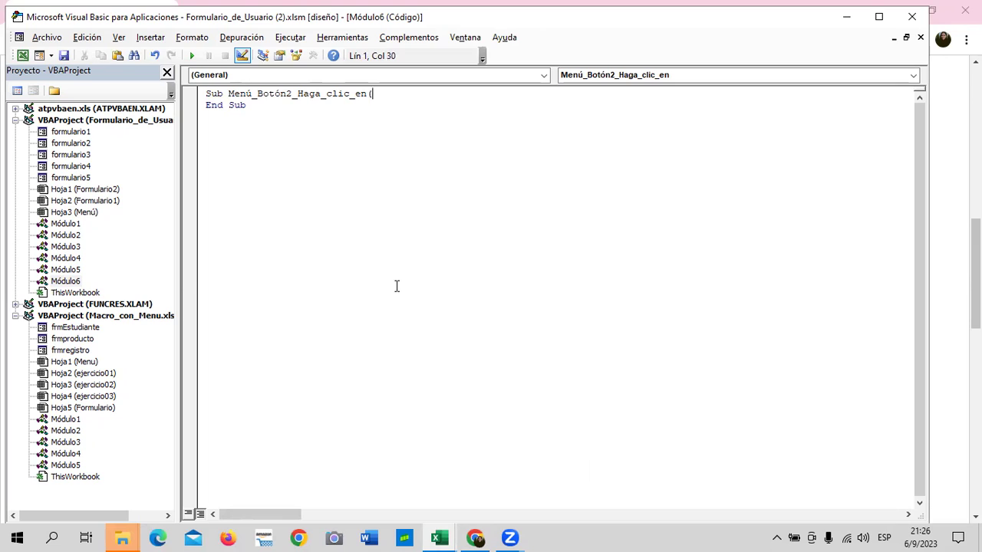
key("Right")
key("Return")
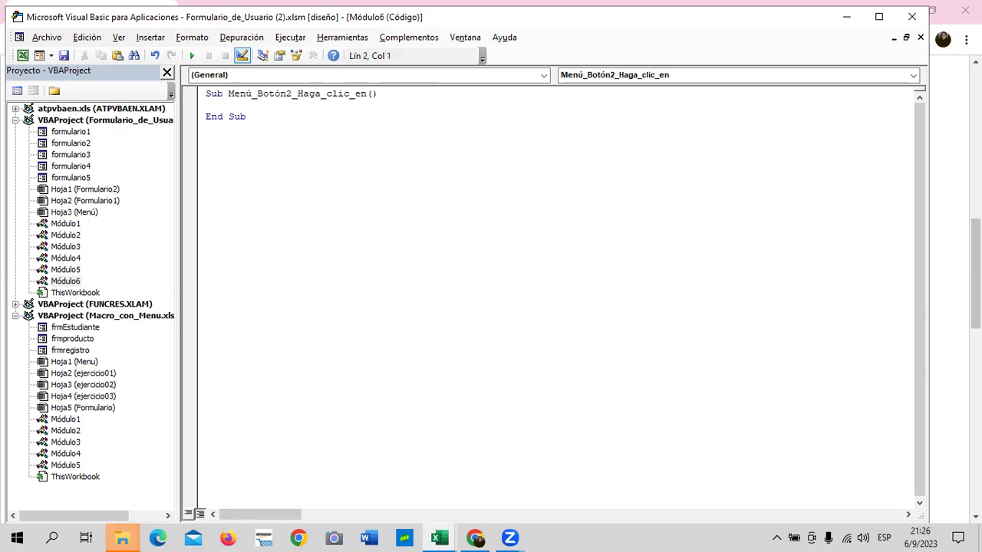
type("Sheest")
type("s")
type("(")
type("\"")
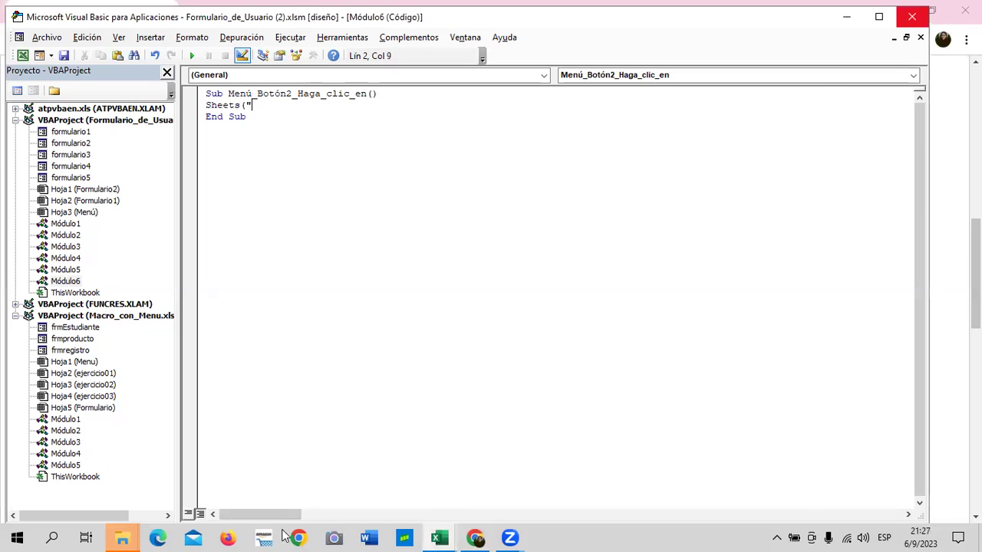
- Continue the macro line with Formulario1") after rechecking the lesson's example code
key("alt+Tab")
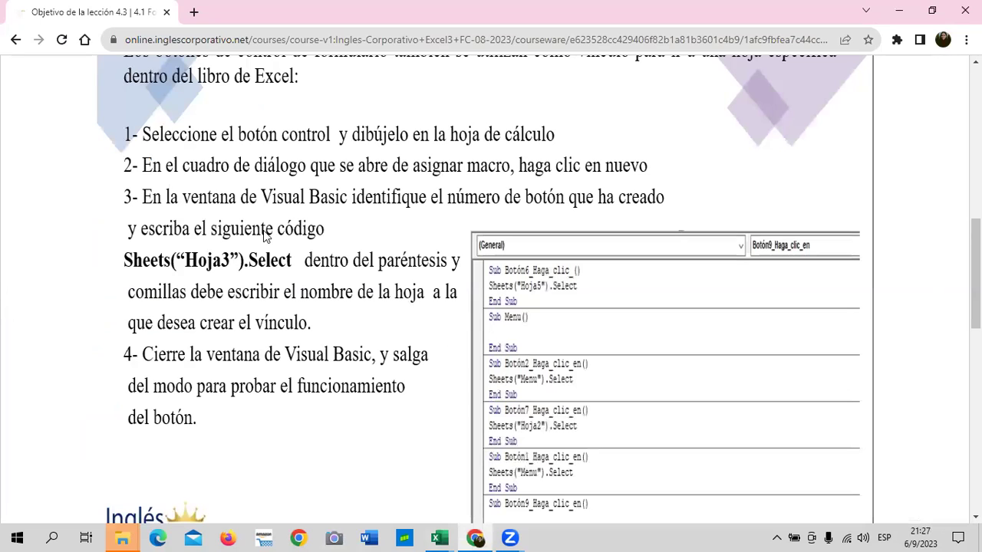
mouse_move(450, 536)
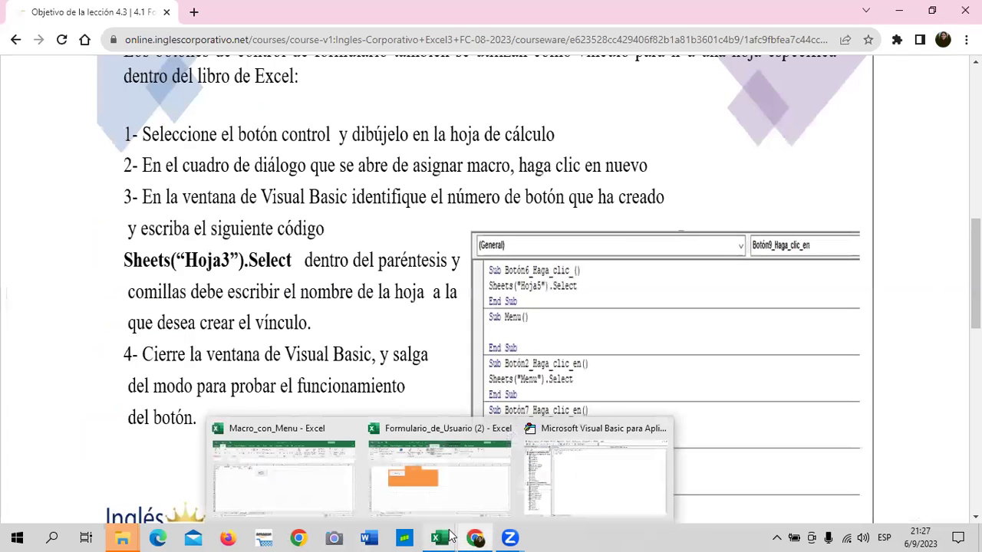
left_click(587, 476)
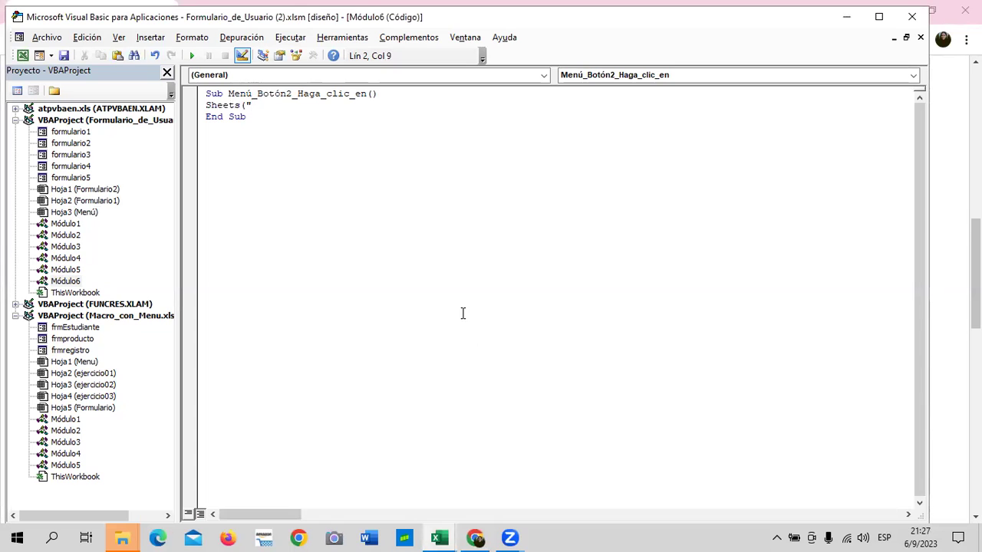
left_click(912, 16)
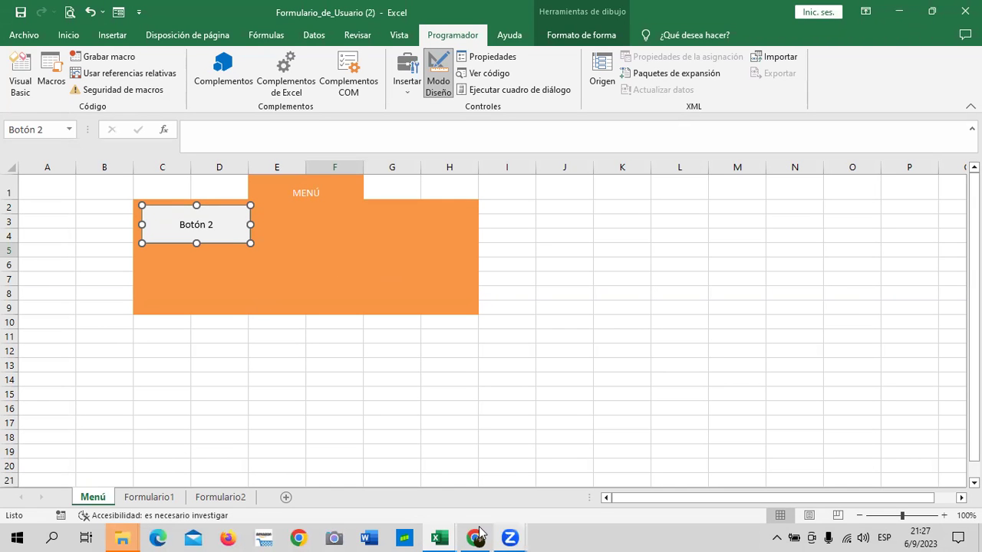
left_click(20, 80)
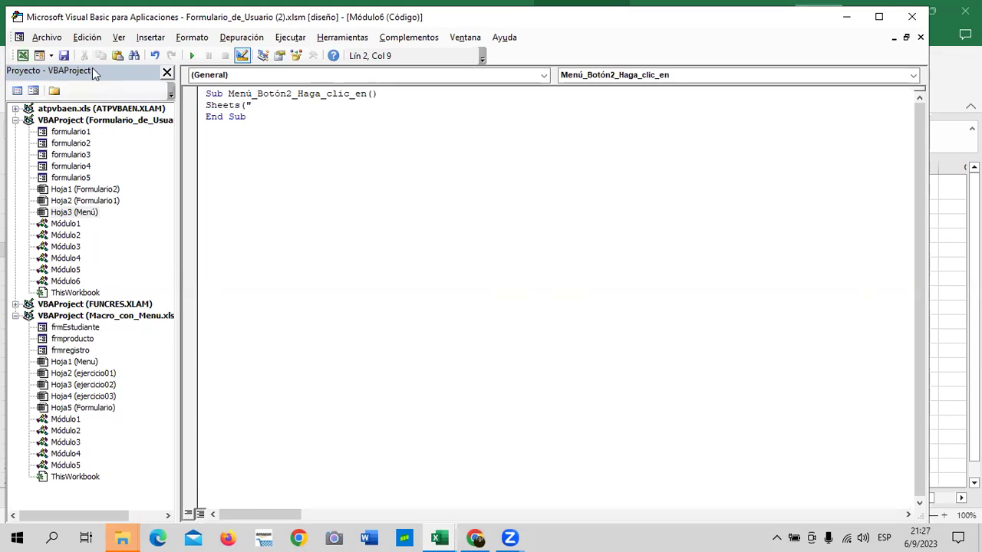
type("Formulario1")
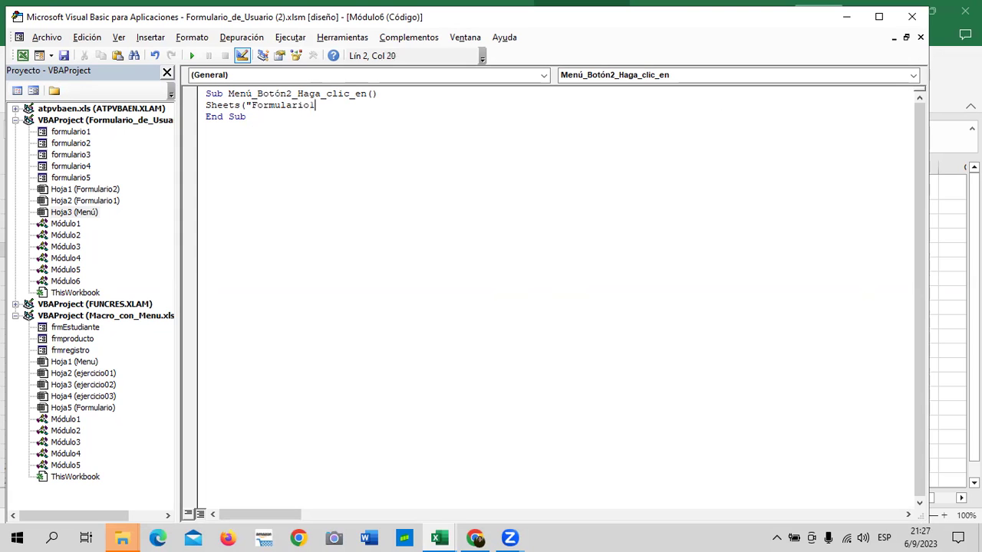
type("\")")
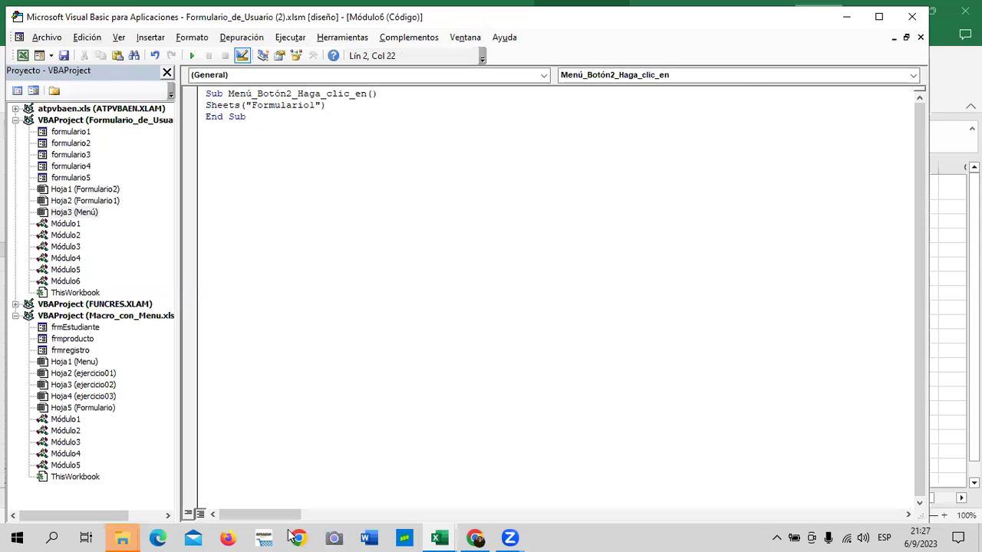
- Complete the line as Sheets("Formulario1").Select, removing stray characters
left_click(475, 537)
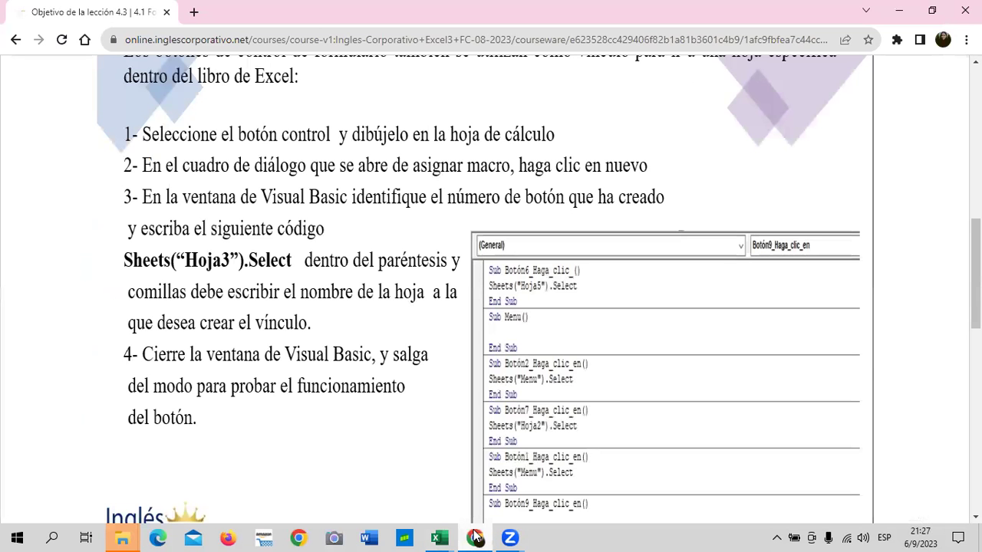
mouse_move(439, 536)
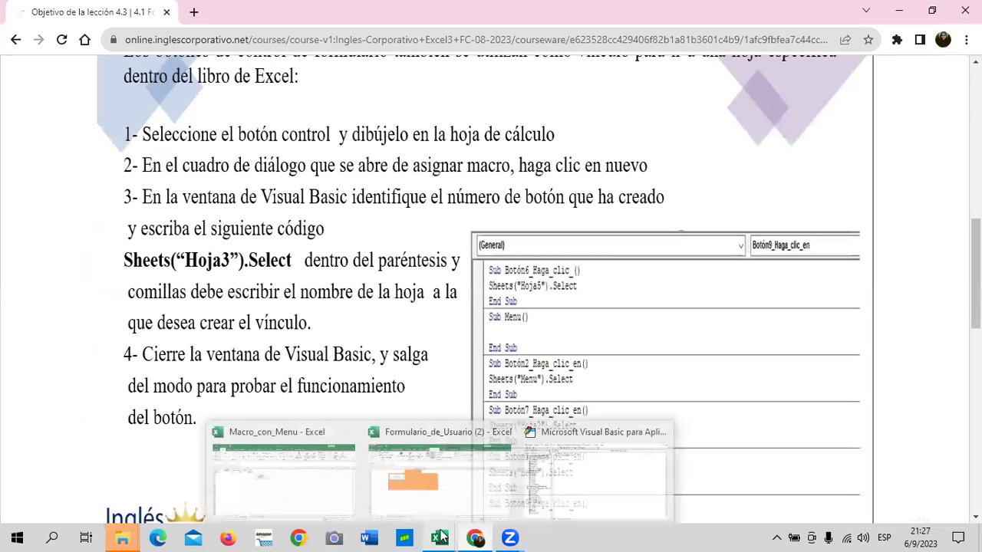
left_click(569, 495)
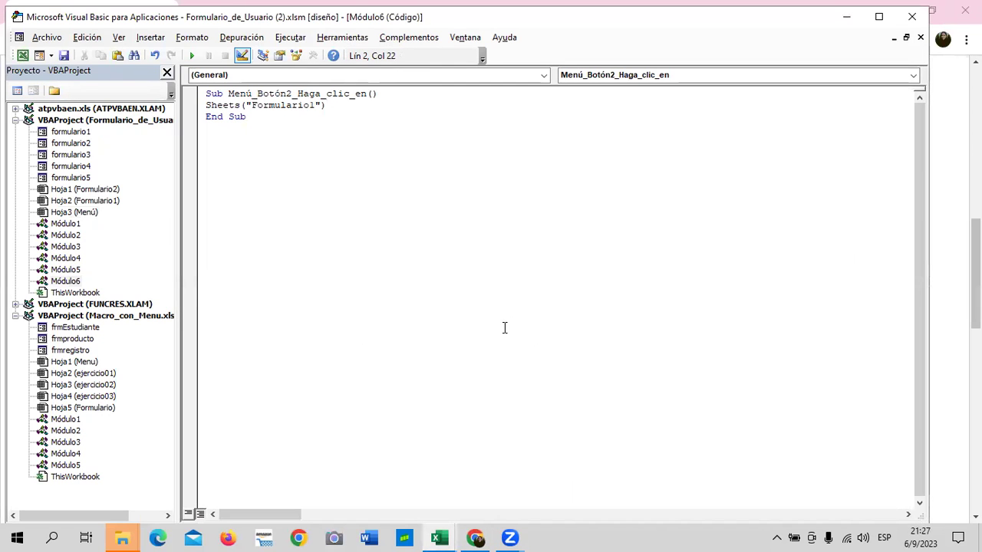
type("s")
key("BackSpace")
type("Sele")
left_click(505, 328)
type("t")
key("BackSpace")
key("BackSpace")
left_click(372, 106)
type("ct")
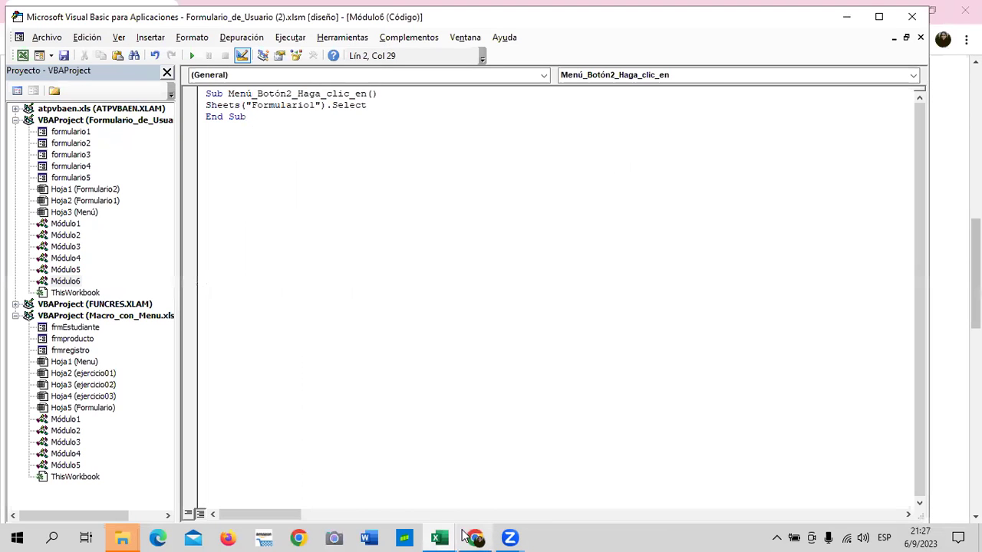
- Close the VBA editor and run Botón 2 to jump to the Formulario1 sheet
left_click(476, 536)
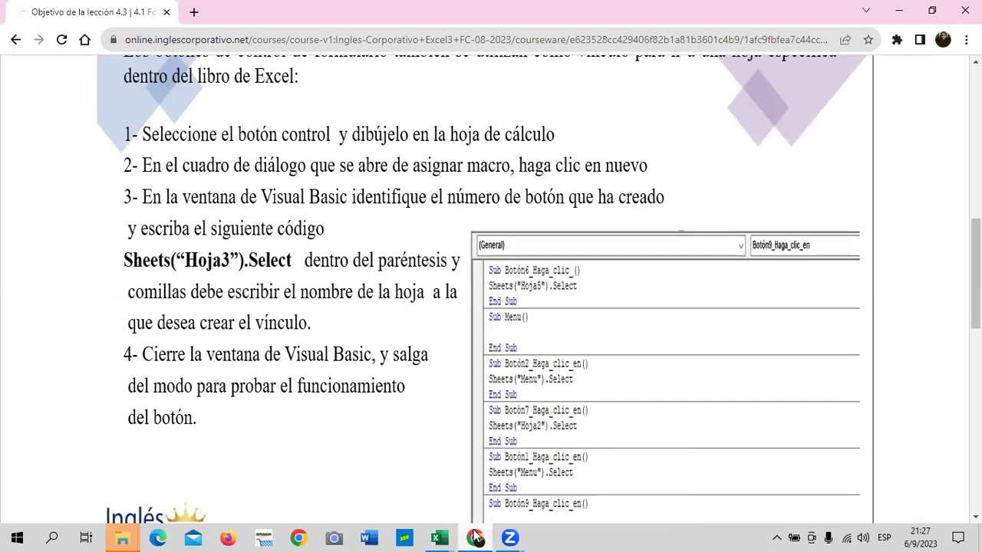
mouse_move(439, 537)
left_click(572, 480)
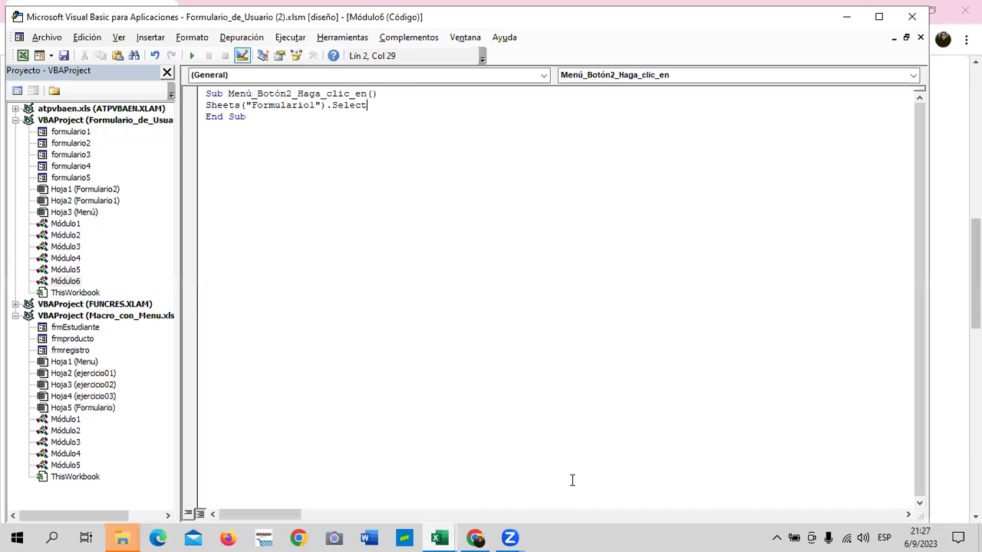
left_click(911, 17)
left_click(660, 251)
left_click(217, 225)
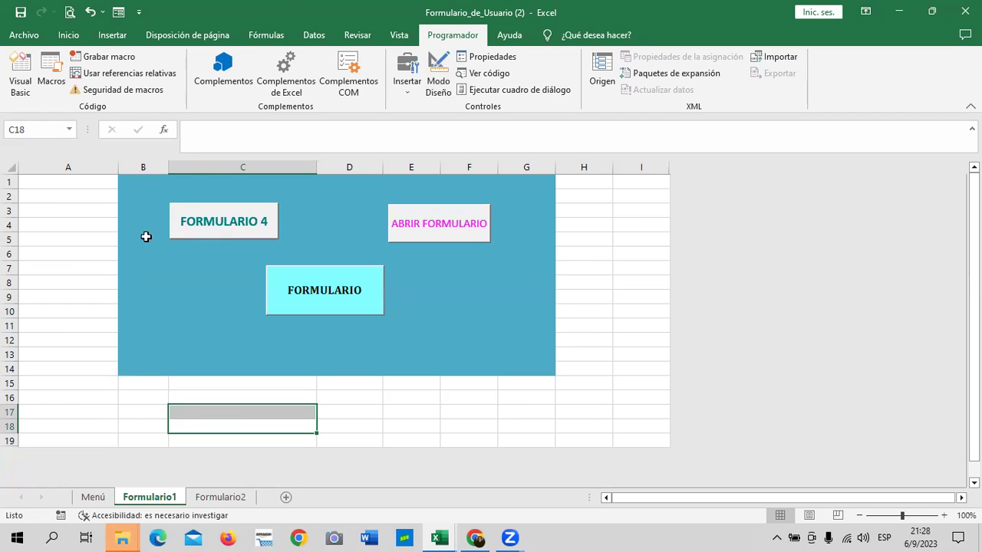
- Switch to Menú, use Botón 2 to reach Formulario1, then go back to Menú
left_click(95, 499)
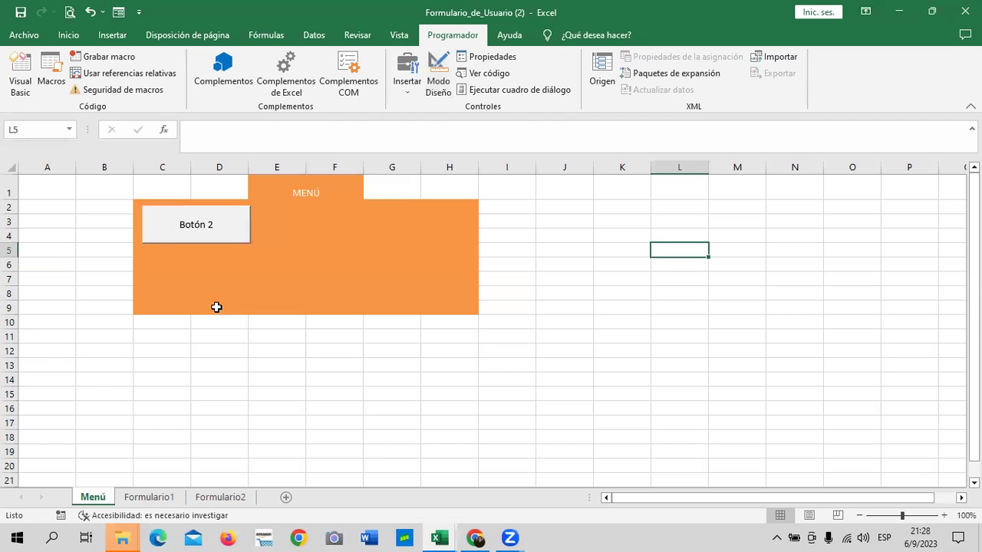
left_click(233, 238)
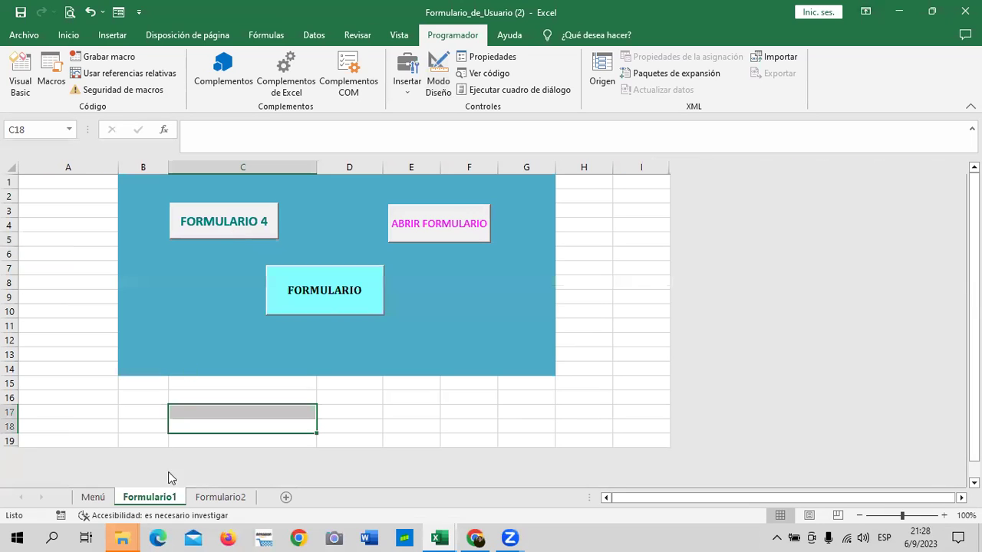
left_click(93, 497)
- Change Botón 2's caption to HOJA DE FORMULARIO 1
right_click(237, 243)
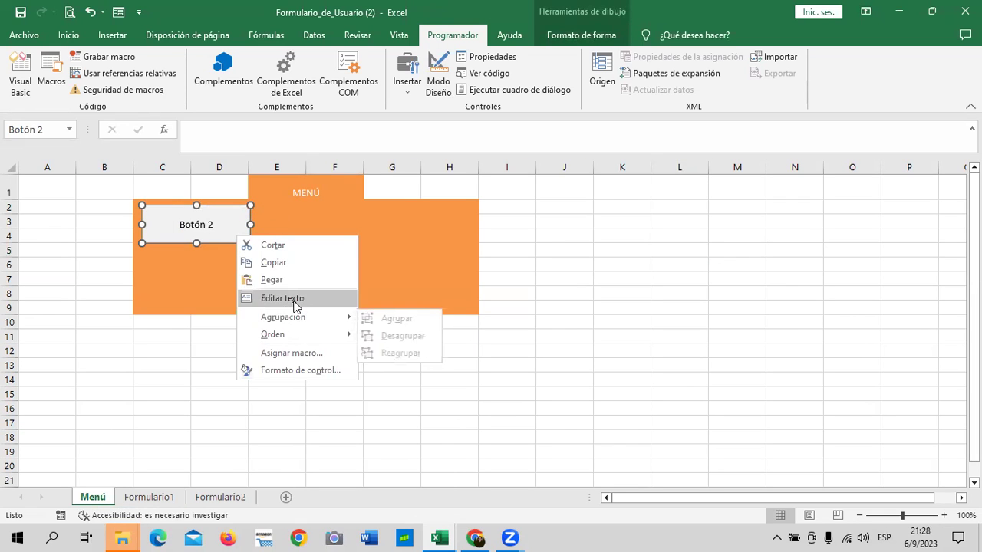
left_click(294, 297)
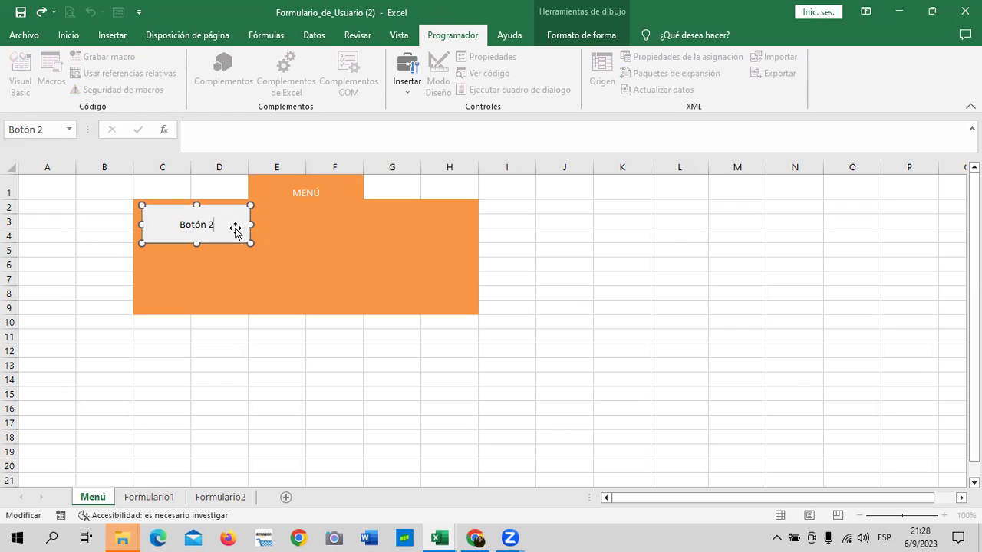
key("BackSpace")
key("BackSpace")
key("BackSpace")
key("BackSpace")
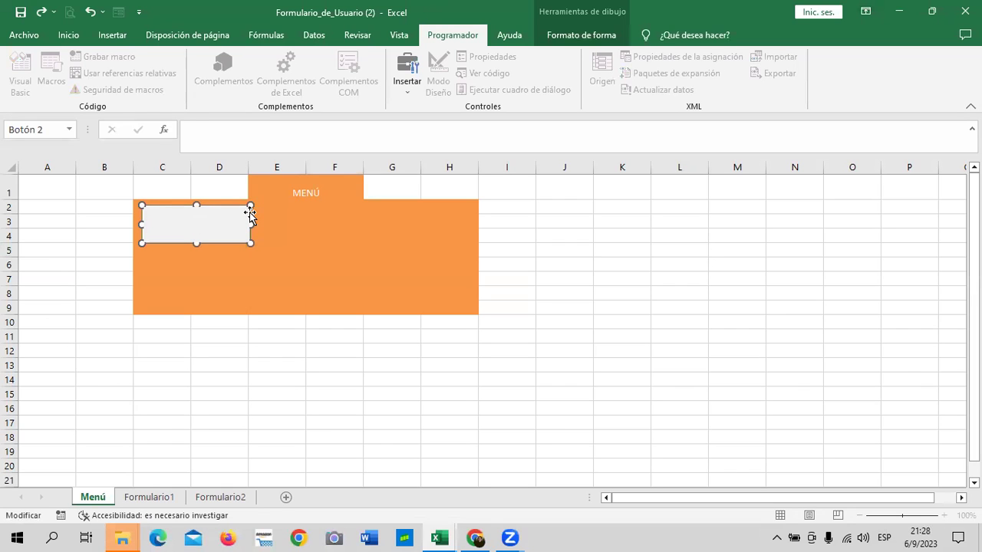
key("Caps_Lock")
type("OJA DE F")
type("ORMULARIO 1")
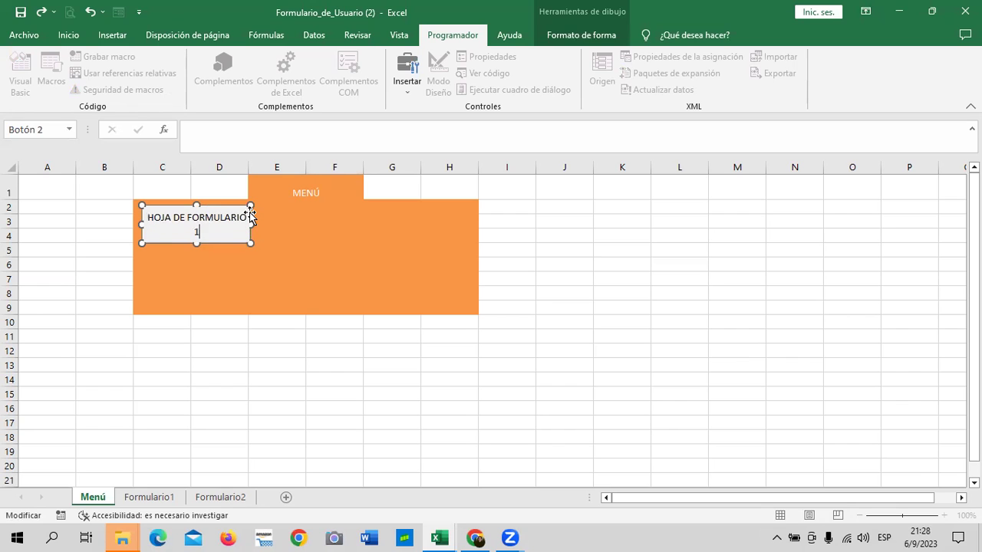
- Make the button taller and break its caption after HOJA DE onto two lines
left_click_drag(197, 243, 198, 256)
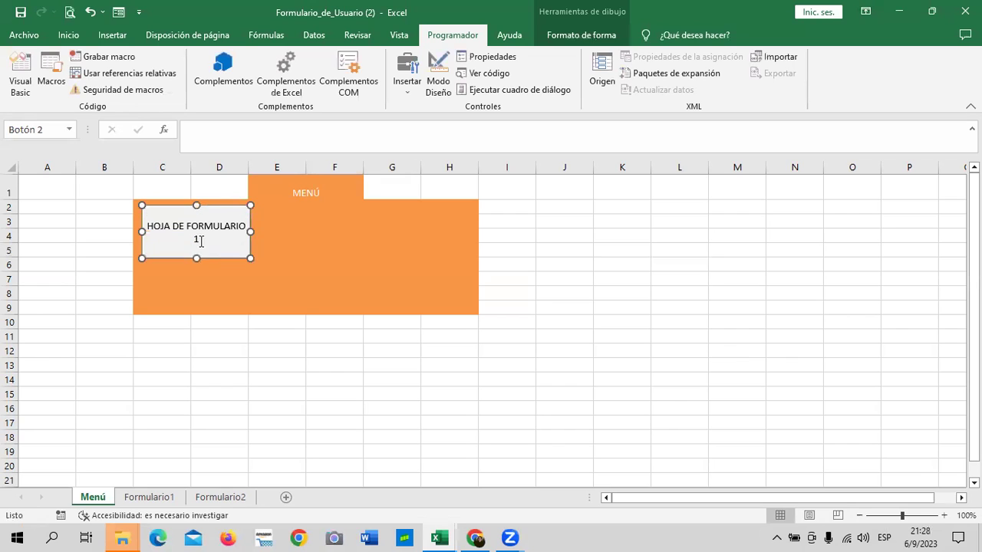
left_click(217, 233)
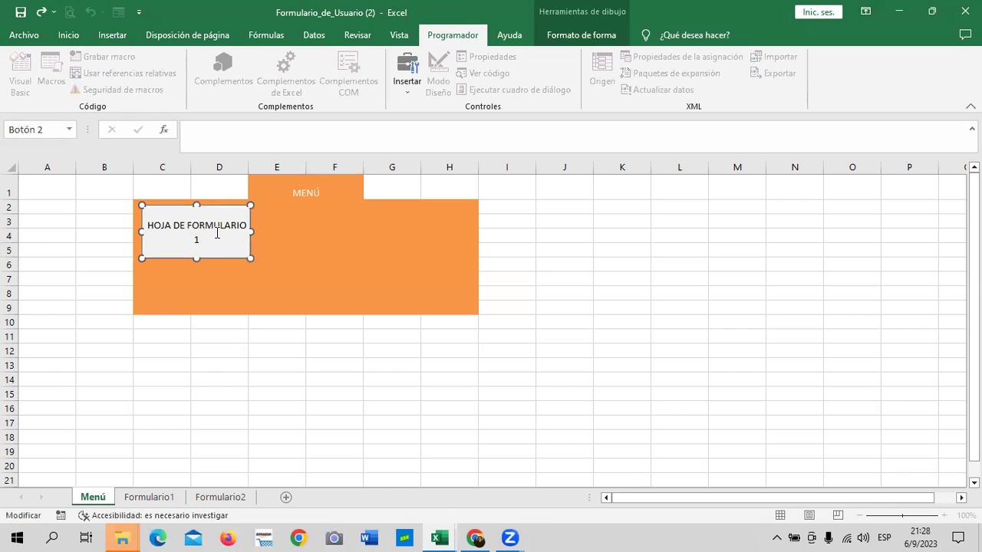
left_click(187, 224)
key("Return")
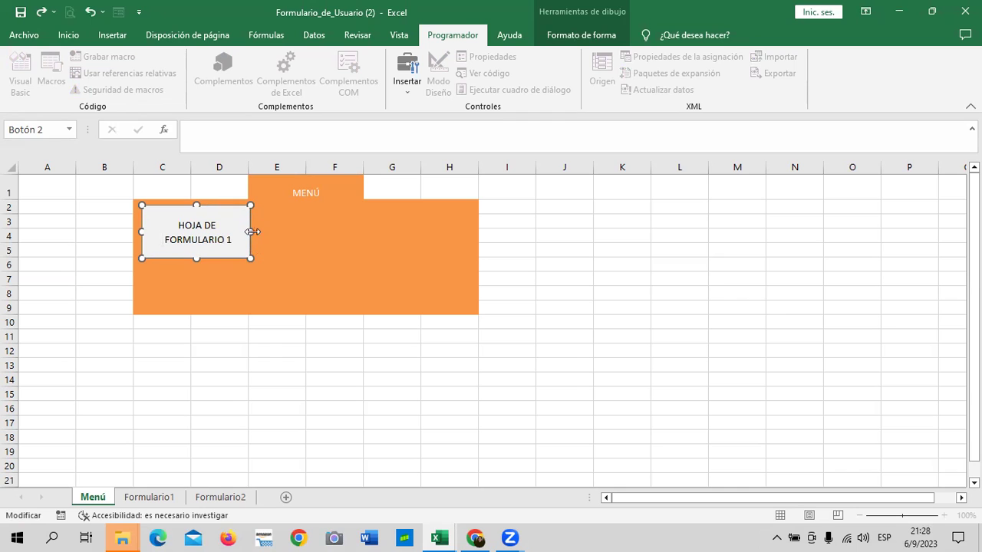
left_click(324, 233)
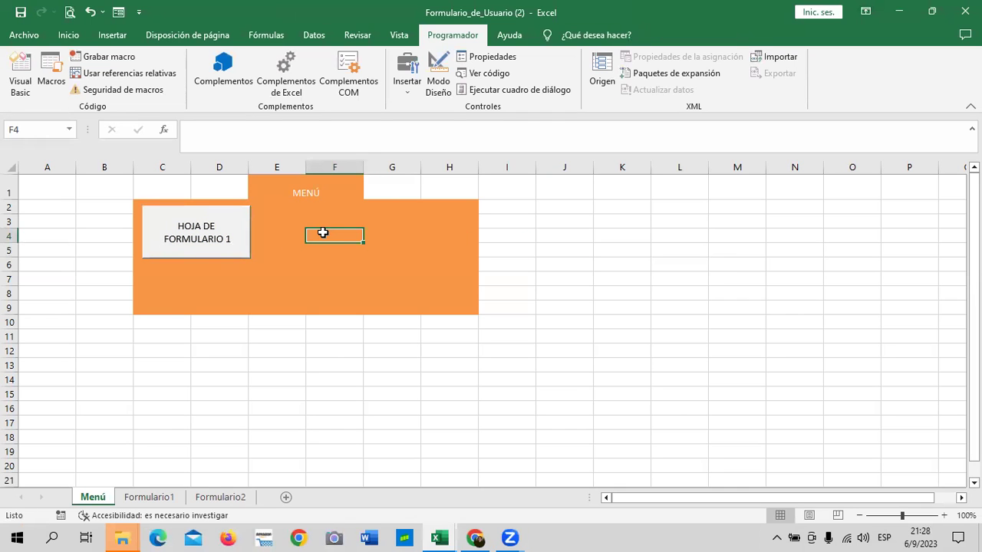
- Copy the HOJA DE FORMULARIO 1 button, paste it at G3 and align it with the first
right_click(239, 246)
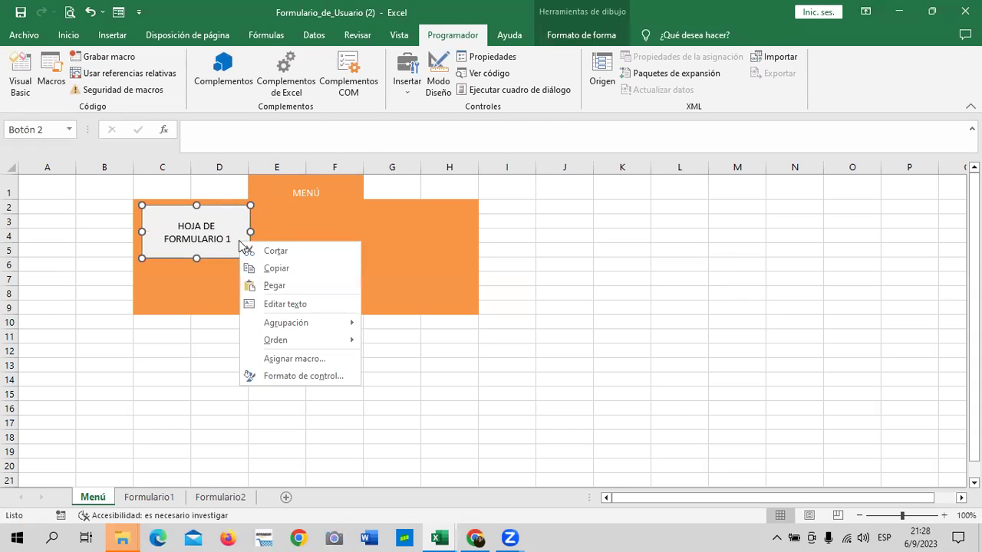
left_click(276, 267)
left_click(384, 226)
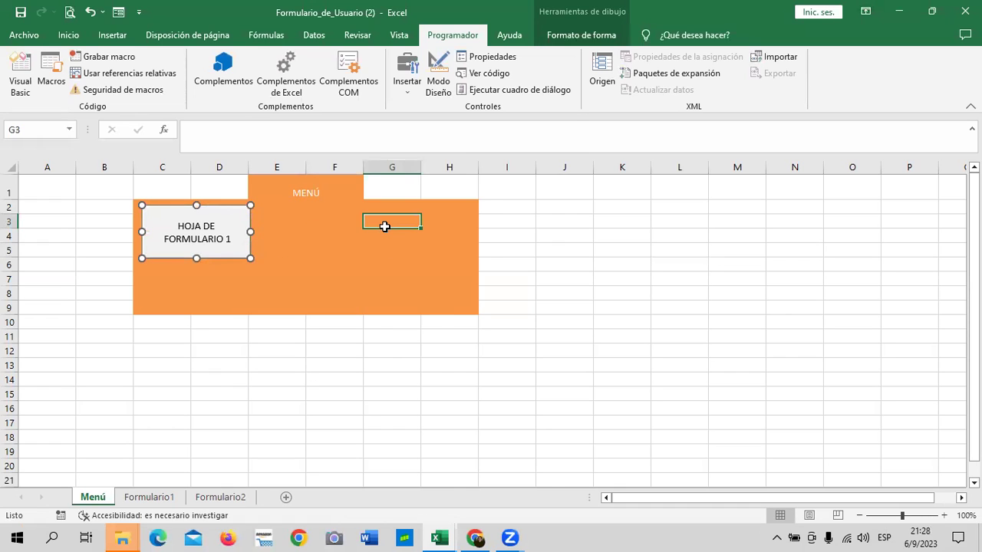
right_click(384, 226)
left_click(414, 256)
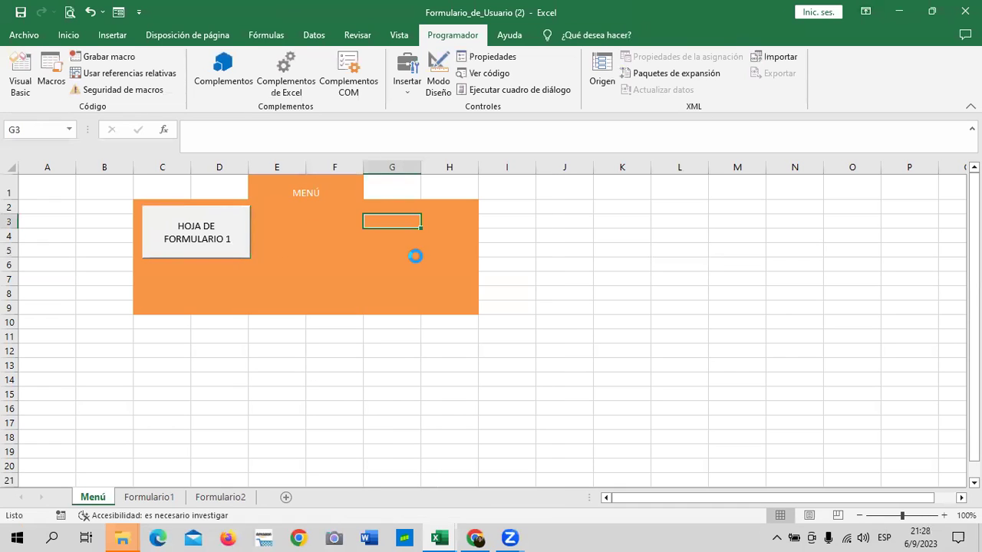
left_click_drag(443, 223, 434, 213)
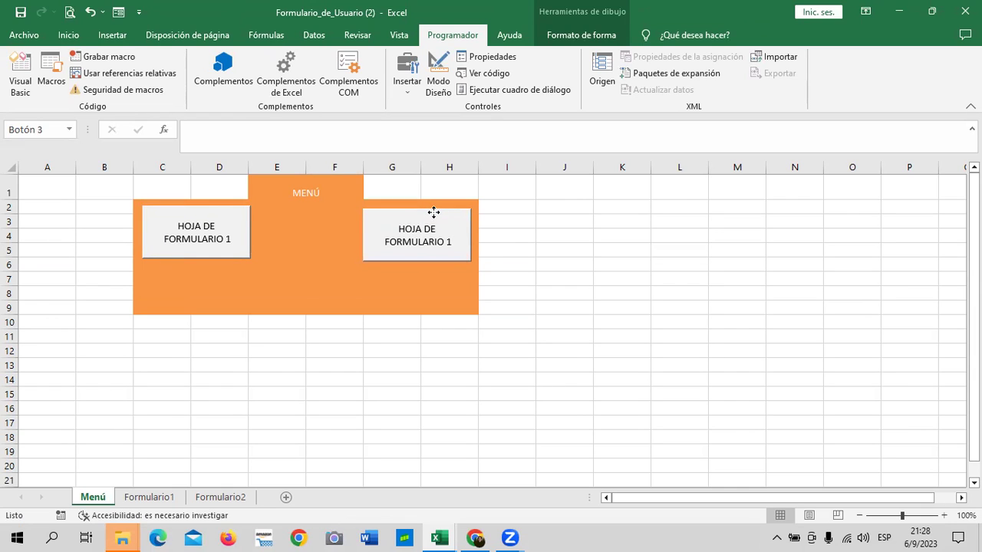
left_click(519, 247)
- Test that the copied button jumps to Formulario1, returning to Menú afterwards
left_click(450, 253)
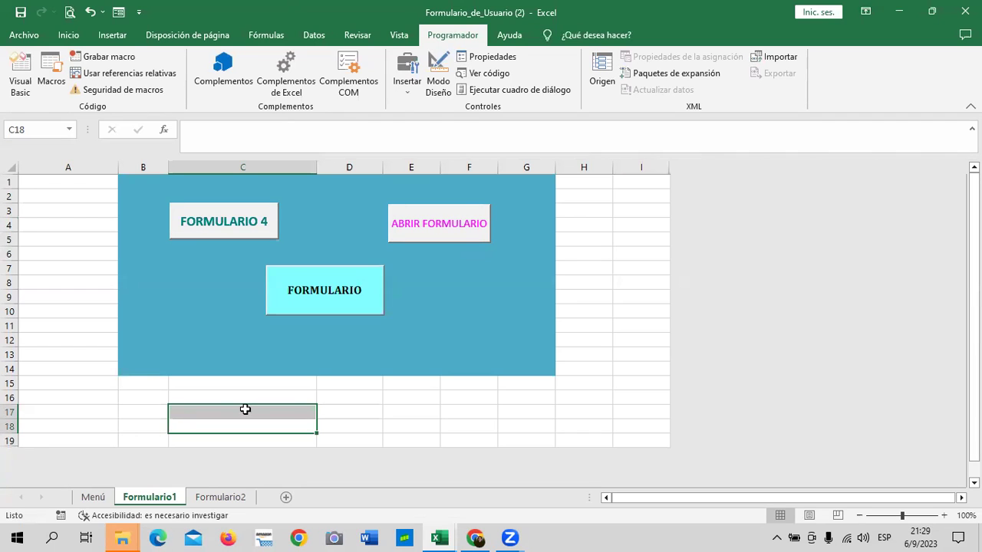
left_click(93, 496)
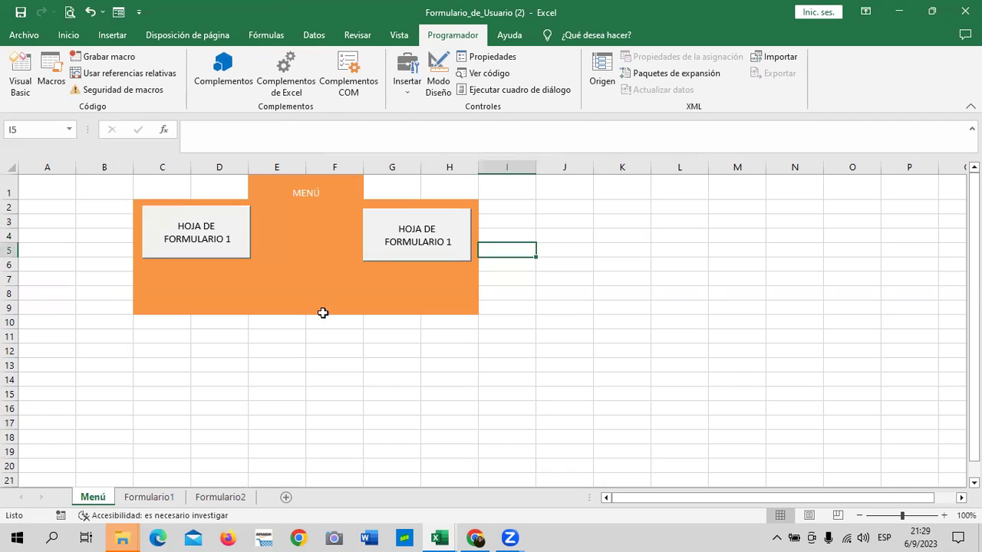
left_click(374, 284)
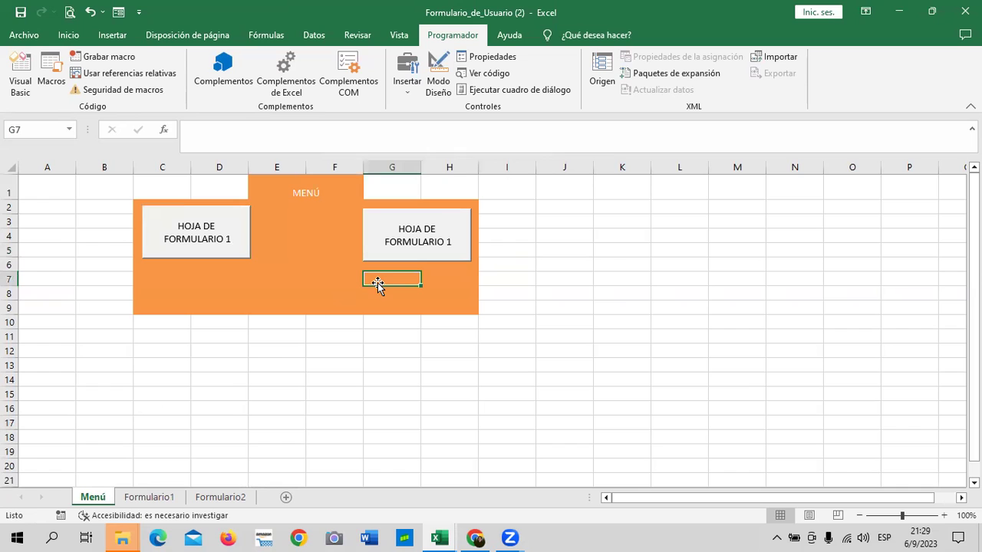
left_click(444, 218)
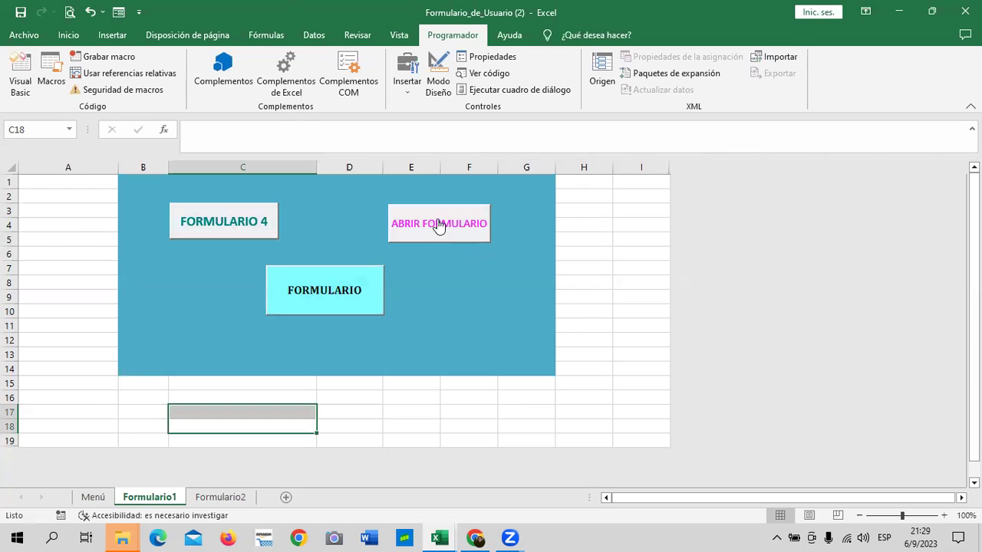
left_click(92, 500)
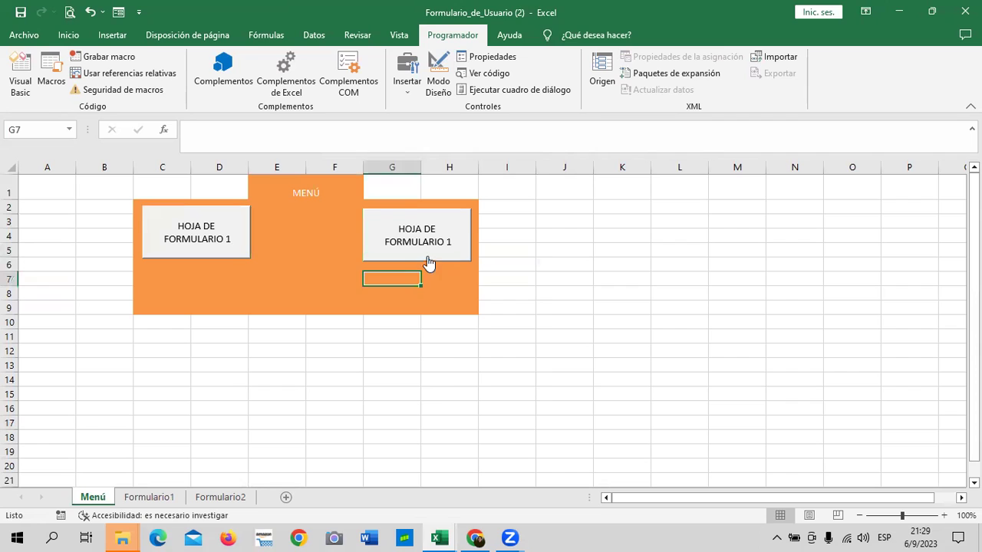
- Change the copied button's caption to HOJA DE FORMULARIO 2
right_click(427, 260)
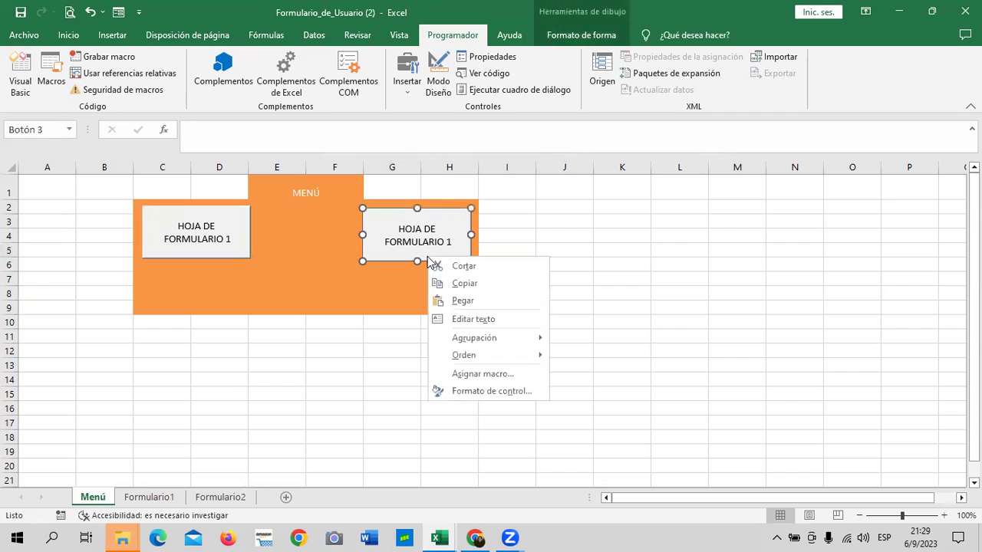
left_click(503, 319)
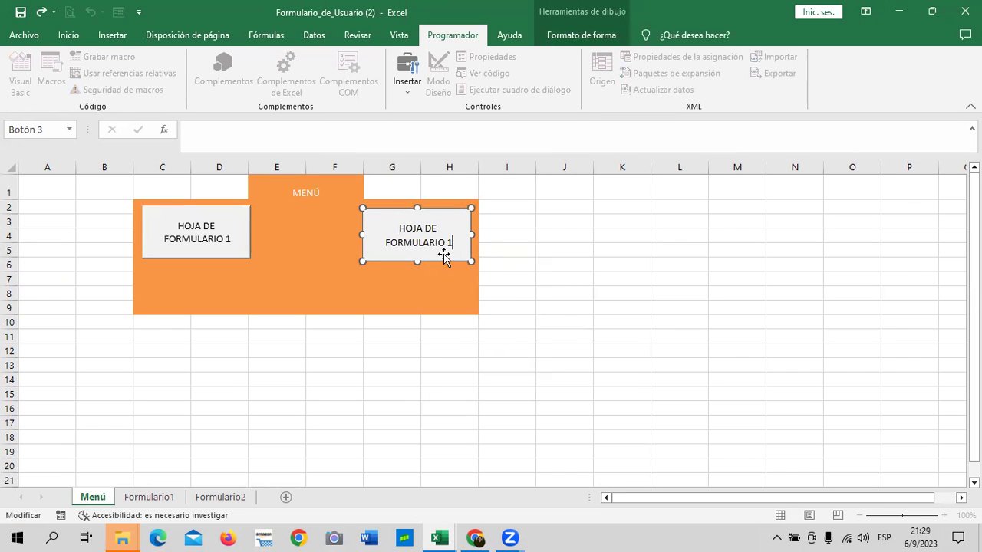
key("BackSpace")
type("2")
left_click(418, 282)
right_click(424, 248)
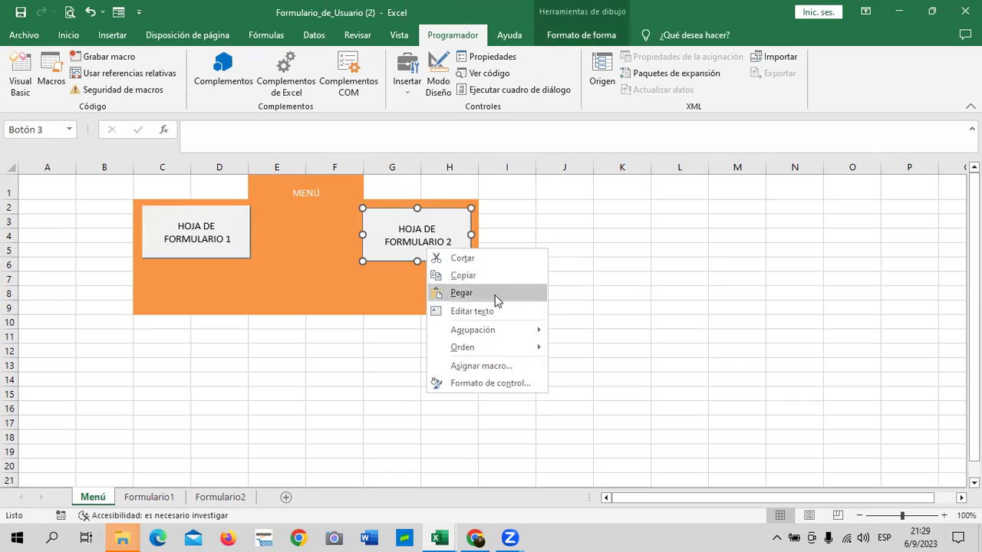
- View the second button's assigned macro code through Asignar macro > Modificar, then close the editor
left_click(475, 366)
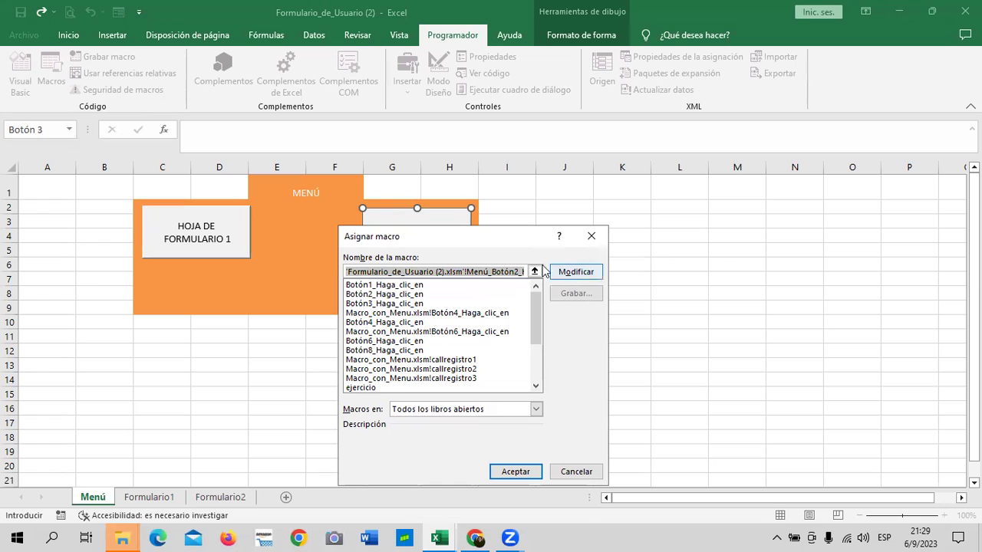
left_click(581, 272)
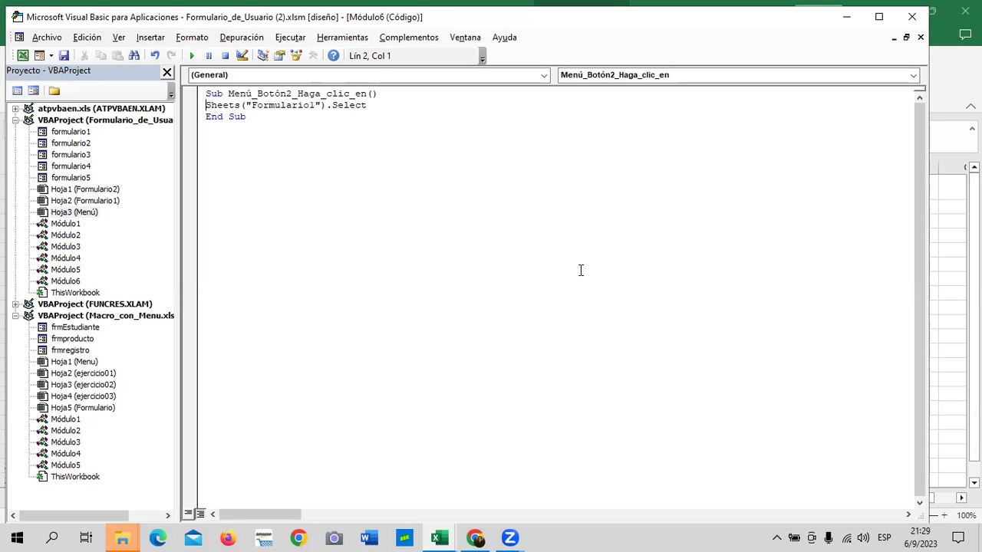
left_click(910, 17)
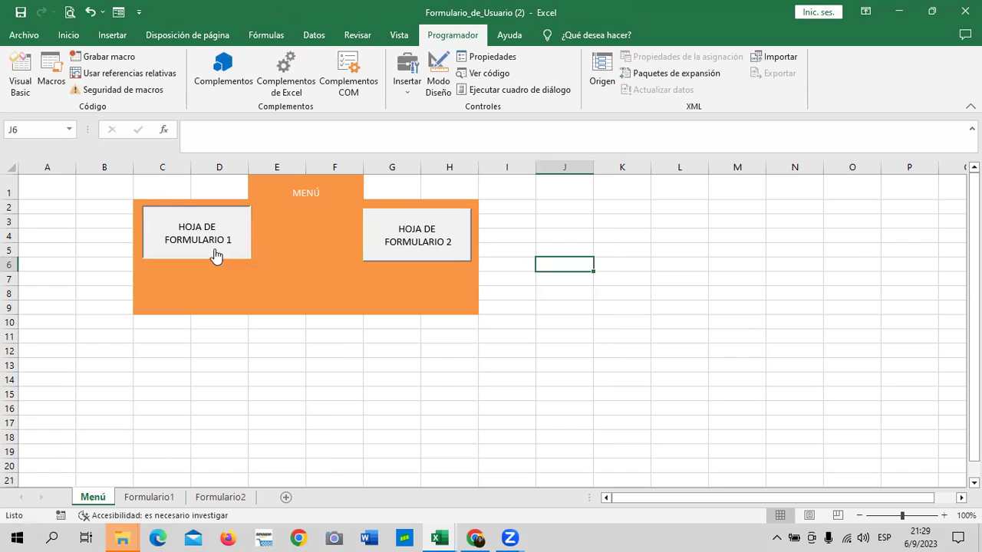
- Test that HOJA DE FORMULARIO 1 opens Formulario1, then open Asignar macro for it
left_click(217, 256)
left_click(93, 497)
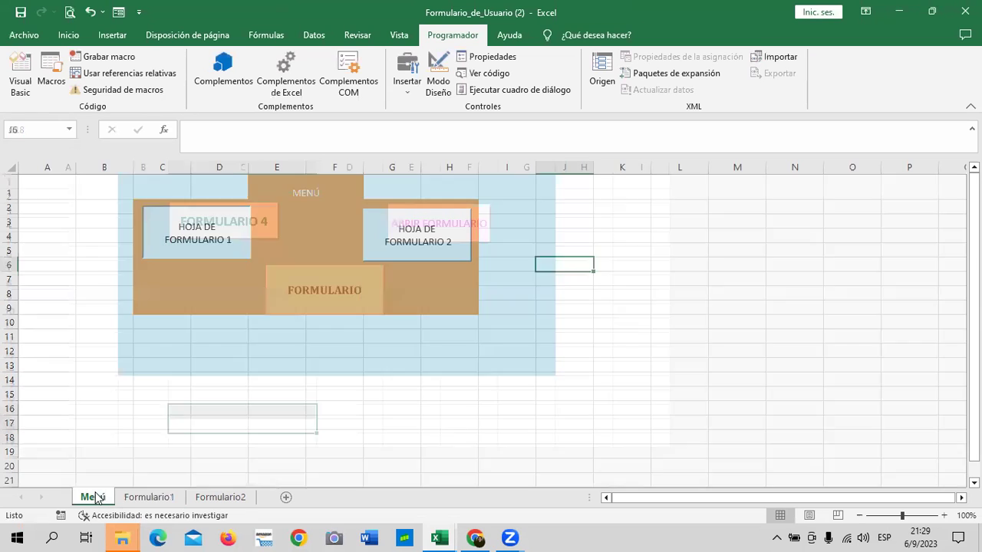
right_click(230, 242)
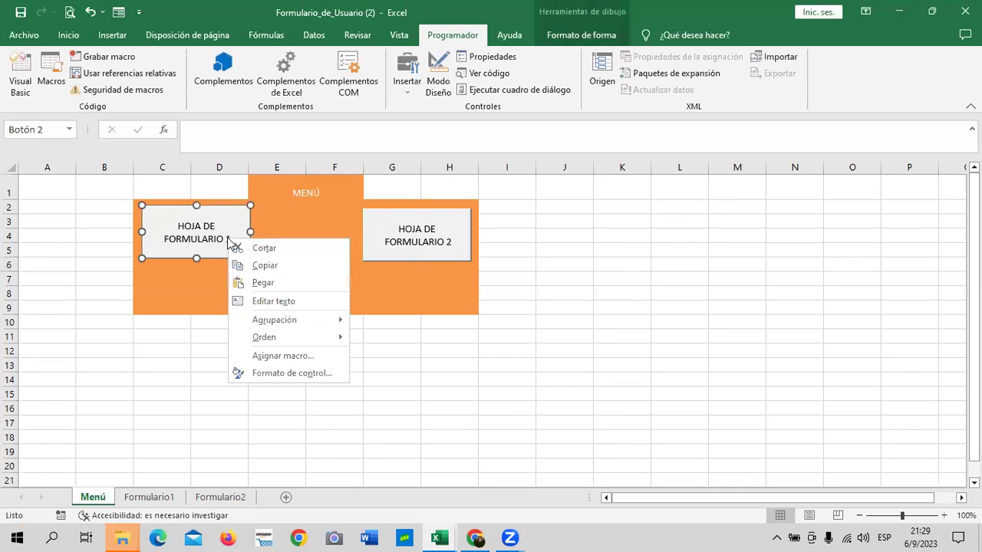
left_click(305, 356)
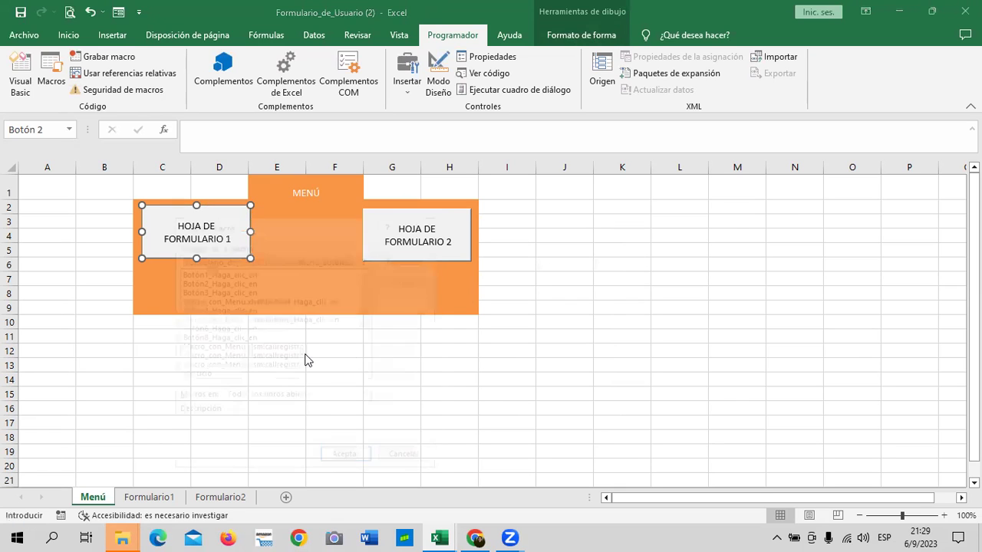
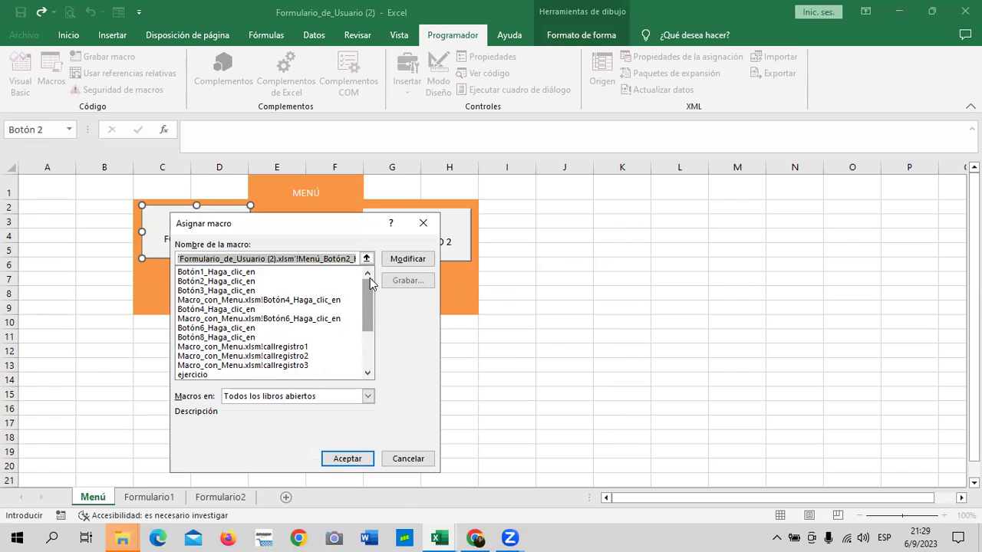
- Cancel the macro dialog, test HOJA DE FORMULARIO 2 (it jumps to Formulario1), and return to Menú
left_click(396, 461)
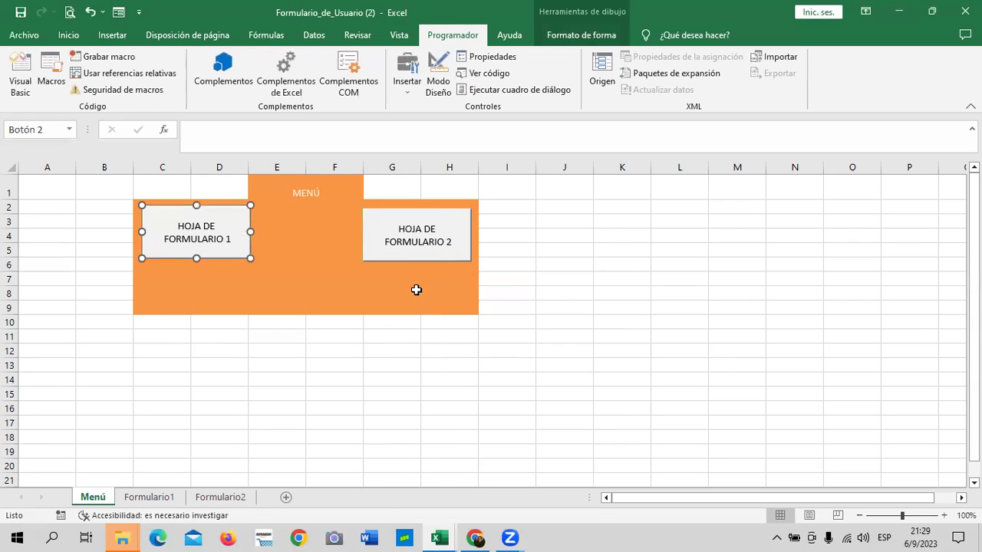
left_click(430, 258)
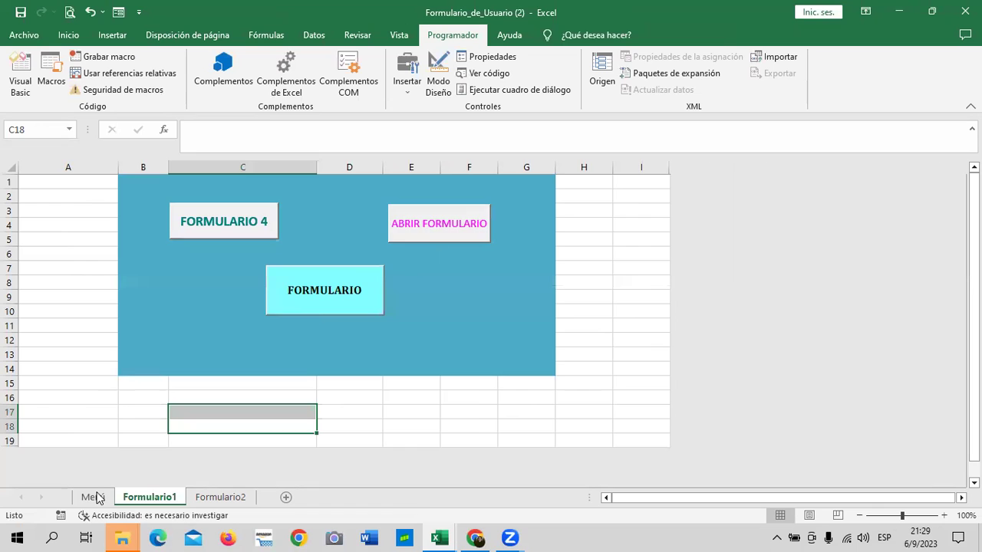
left_click(93, 496)
- Reopen Asignar macro for the HOJA DE FORMULARIO 2 button from its right-click menu
right_click(386, 259)
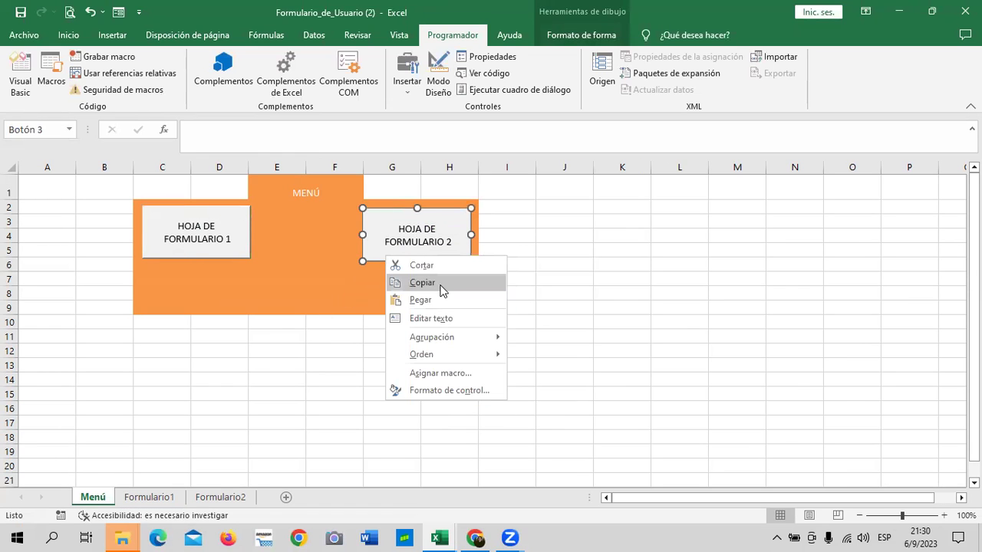
left_click(467, 374)
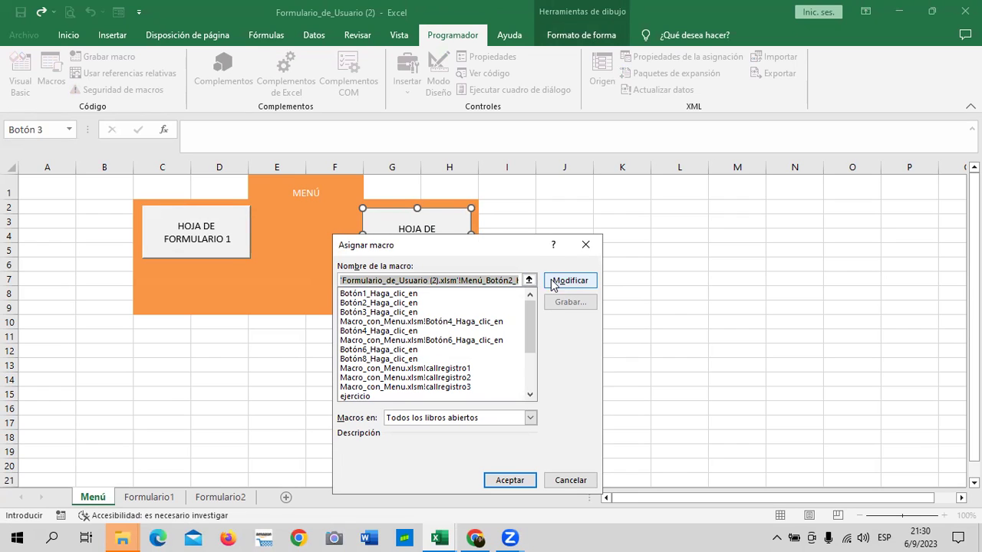
left_click(281, 269)
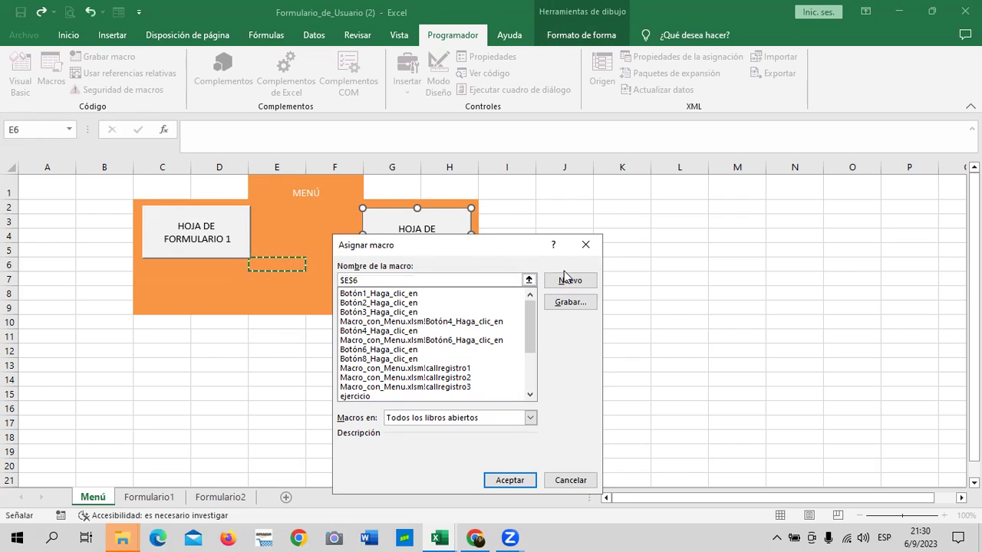
key("Escape")
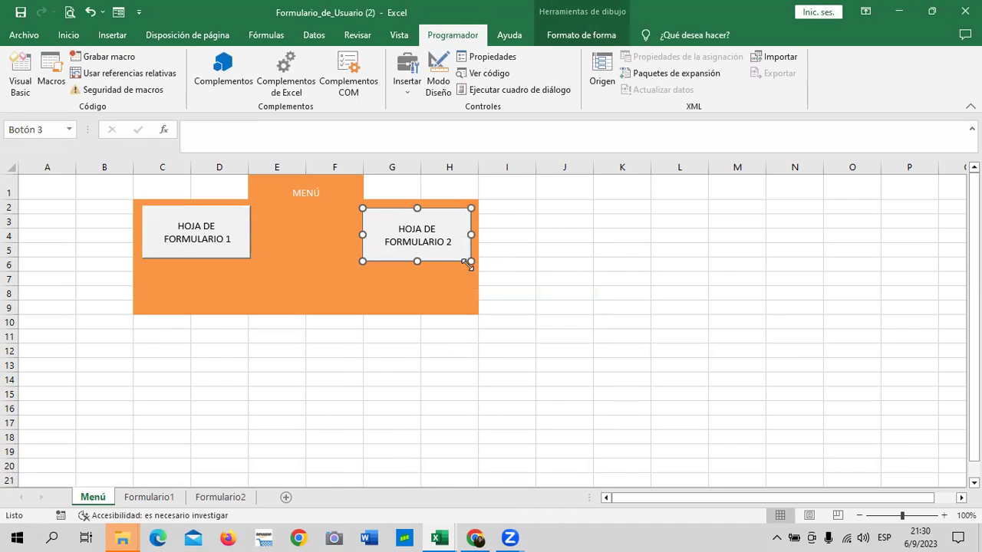
left_click(457, 285)
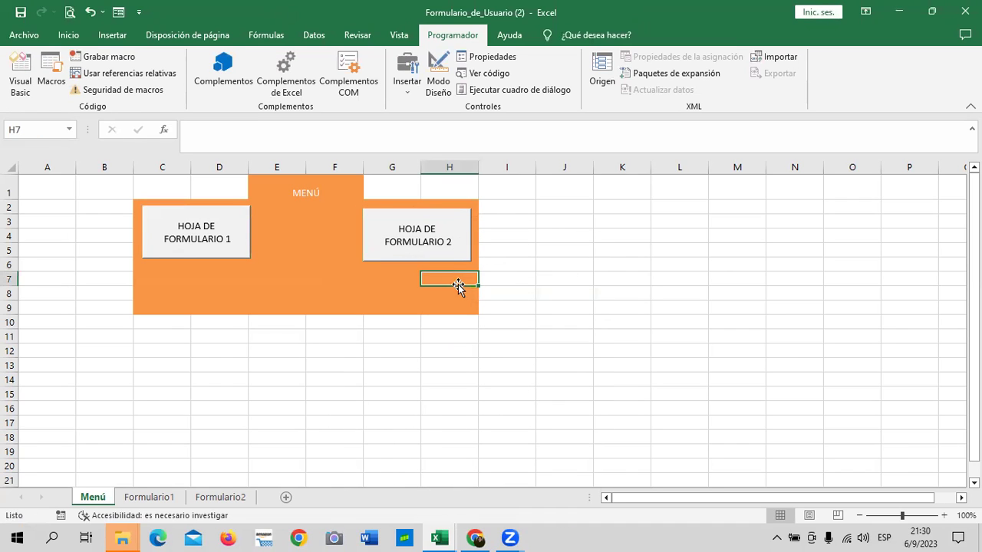
right_click(411, 255)
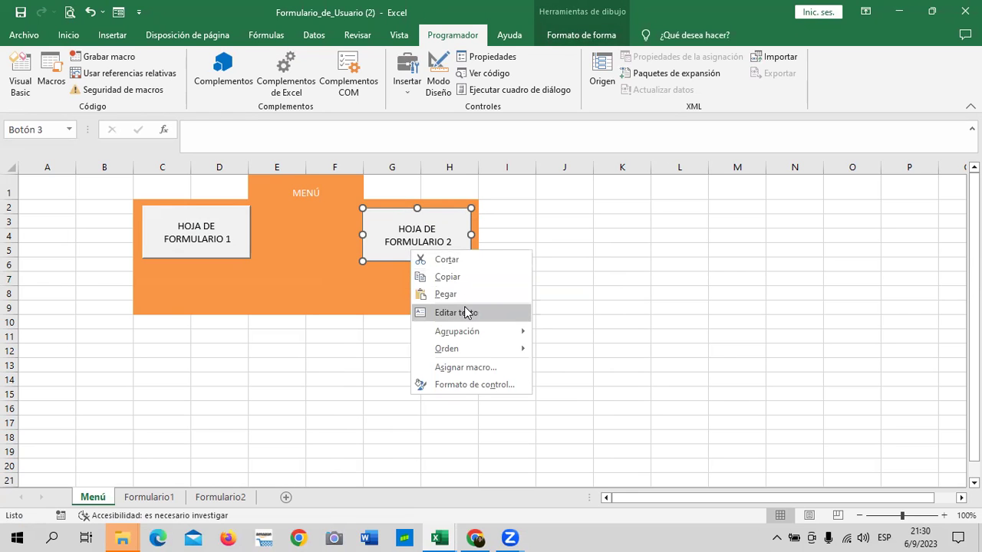
left_click(467, 367)
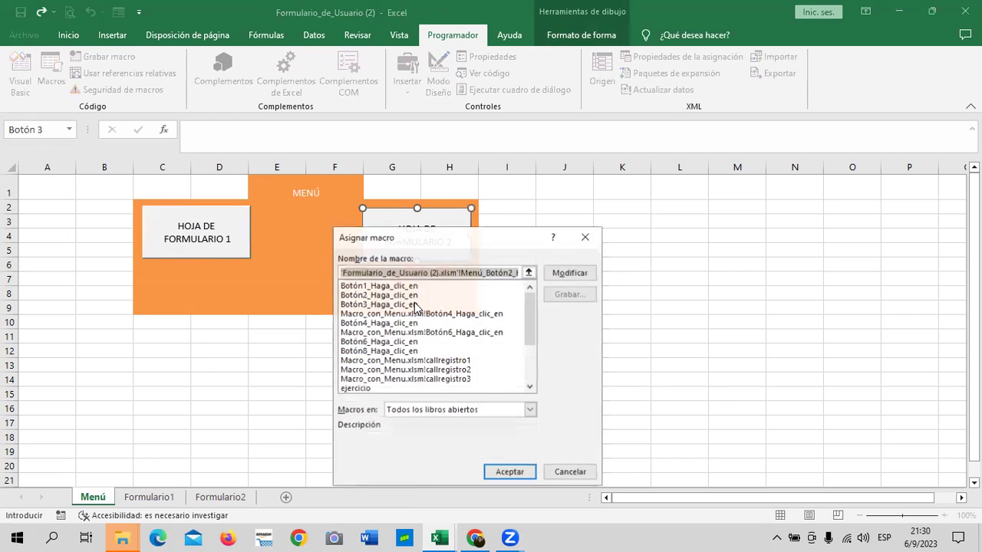
- Open the assigned macro with Modificar and inspect Módulo6's Object and Procedure lists
left_click(569, 273)
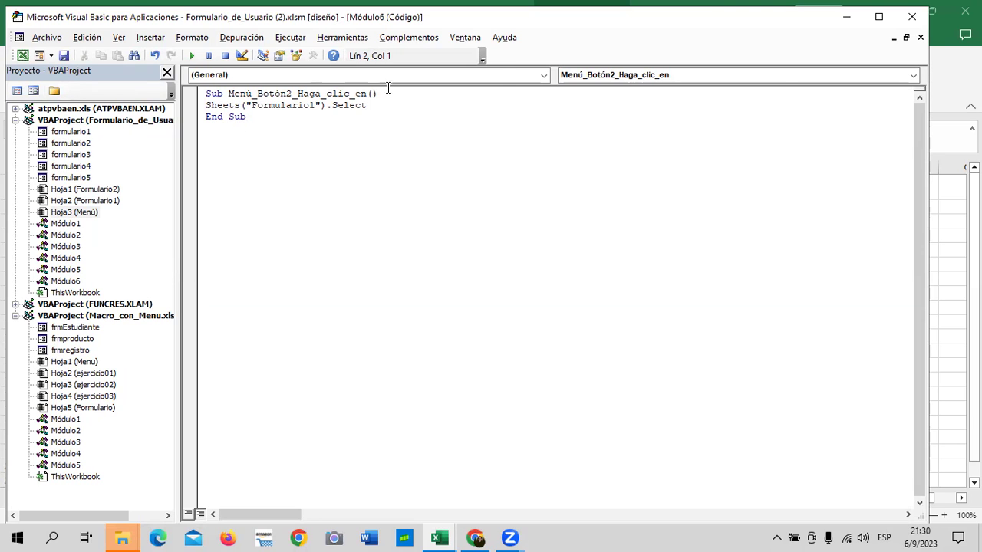
left_click(782, 82)
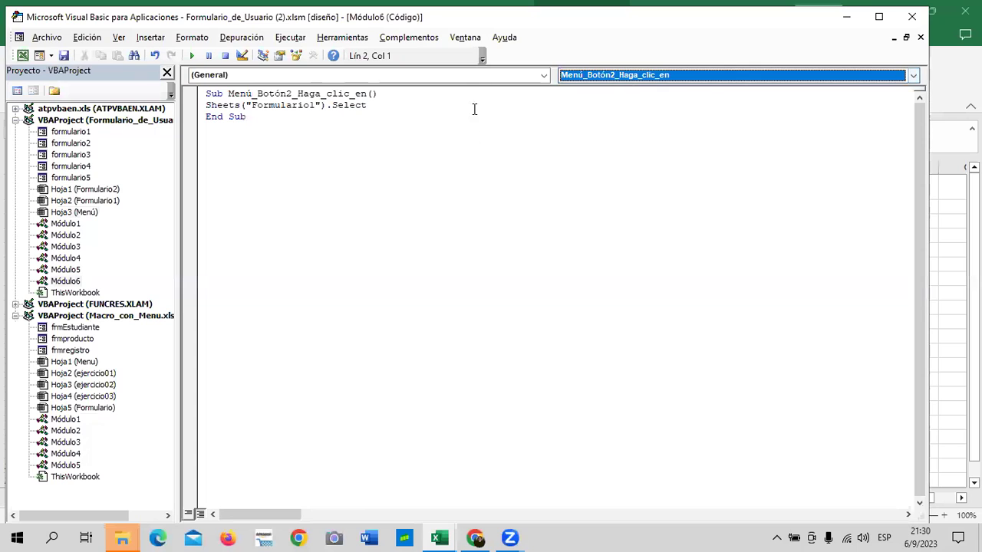
left_click(543, 74)
left_click(230, 87)
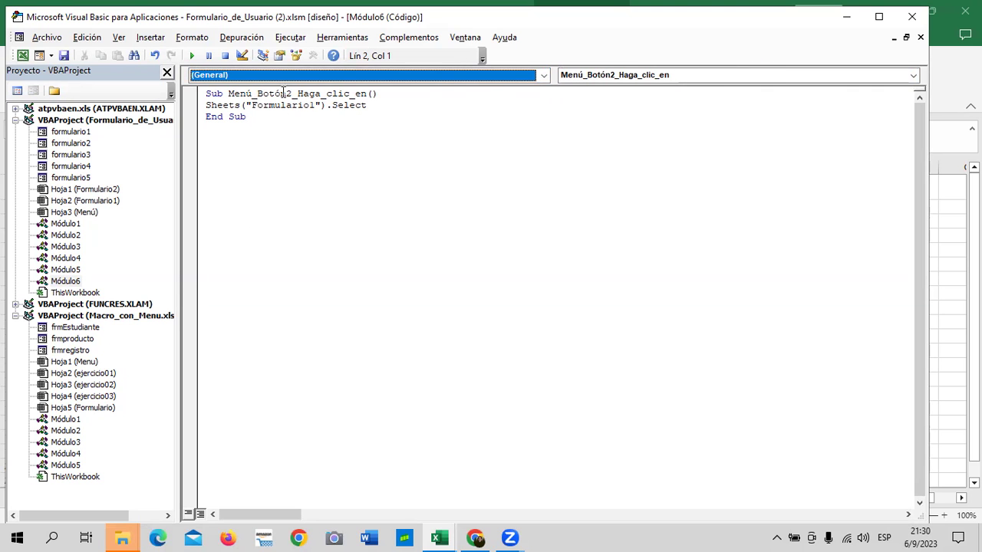
- Return to Excel and open the HOJA DE FORMULARIO 1 button's assigned macro code
left_click(911, 16)
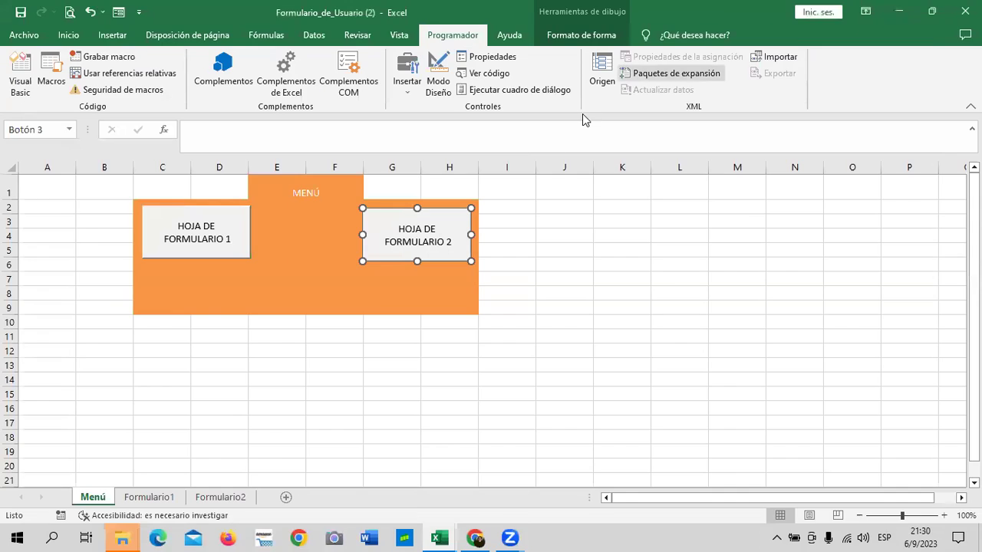
right_click(222, 242)
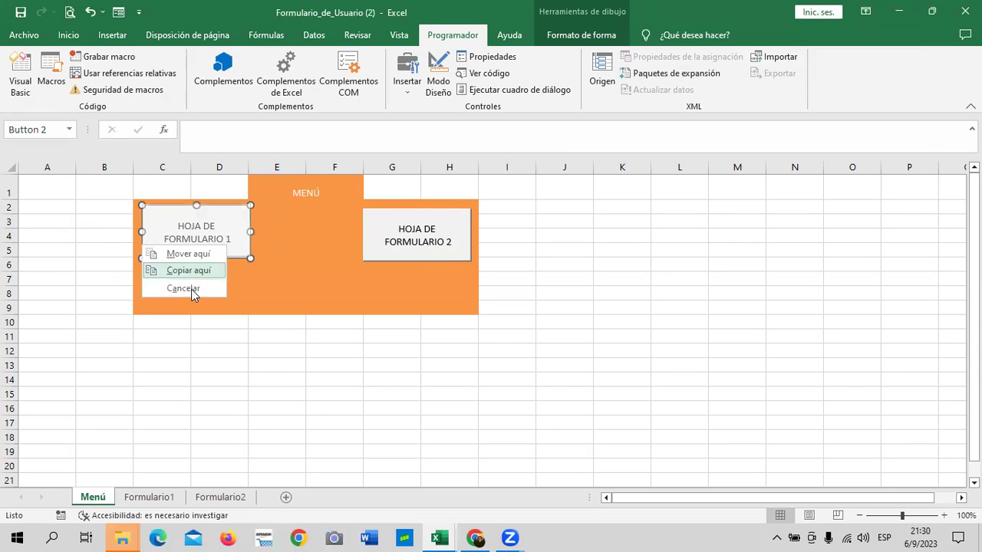
left_click(193, 289)
right_click(220, 251)
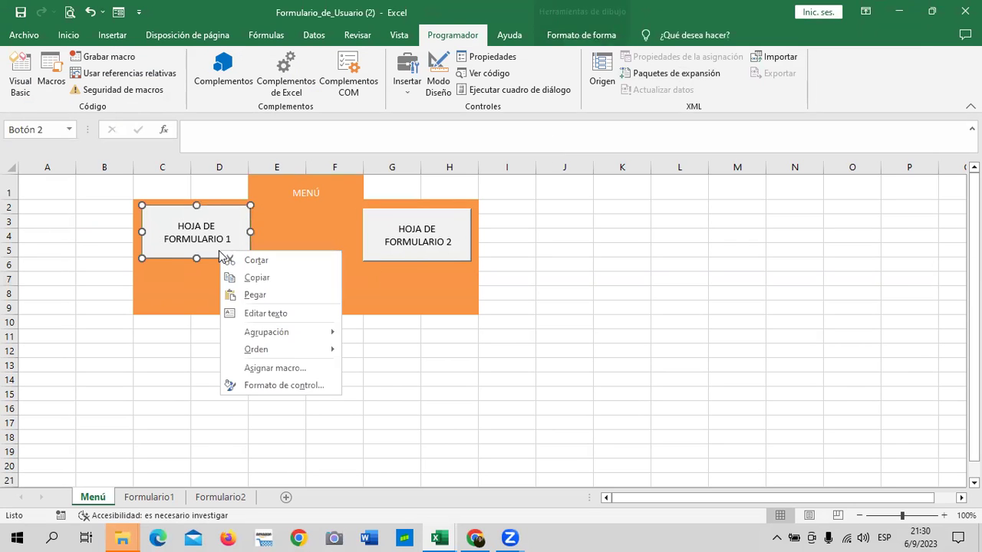
left_click(257, 368)
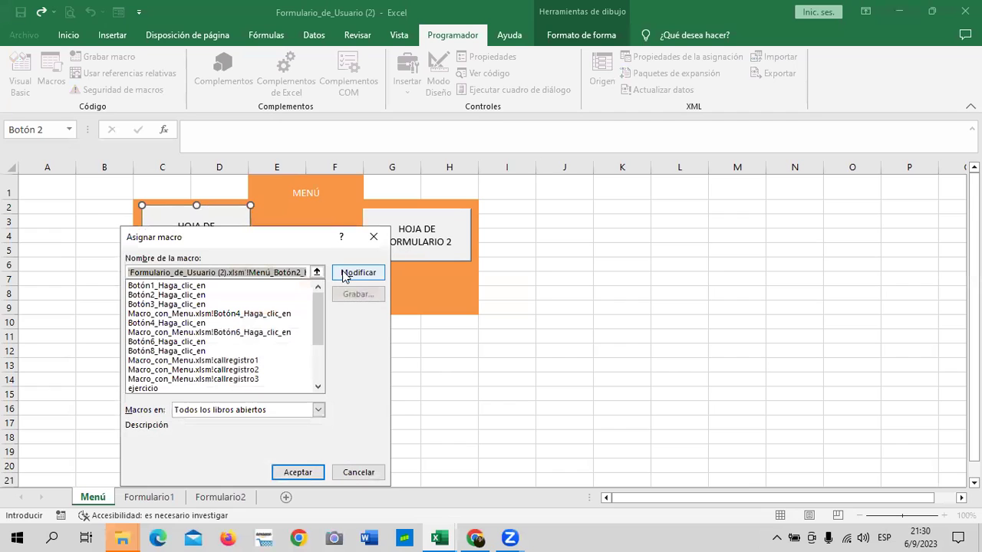
left_click(346, 271)
- Change Botón2 to Botón1 in the Sub name and go back to Excel
left_click(292, 93)
key("BackSpace")
type("1_Haga_clic_en(")
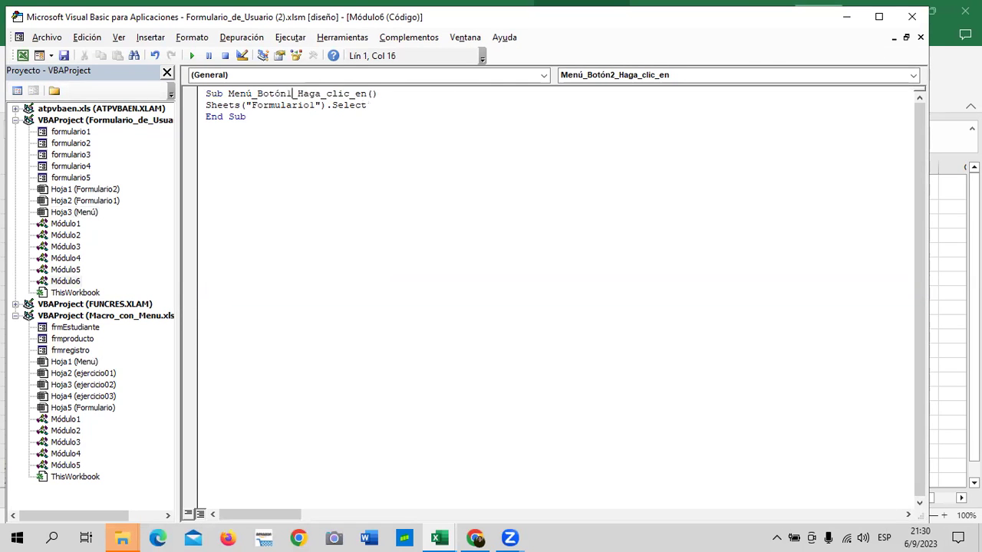
left_click(326, 180)
left_click(911, 16)
left_click(563, 294)
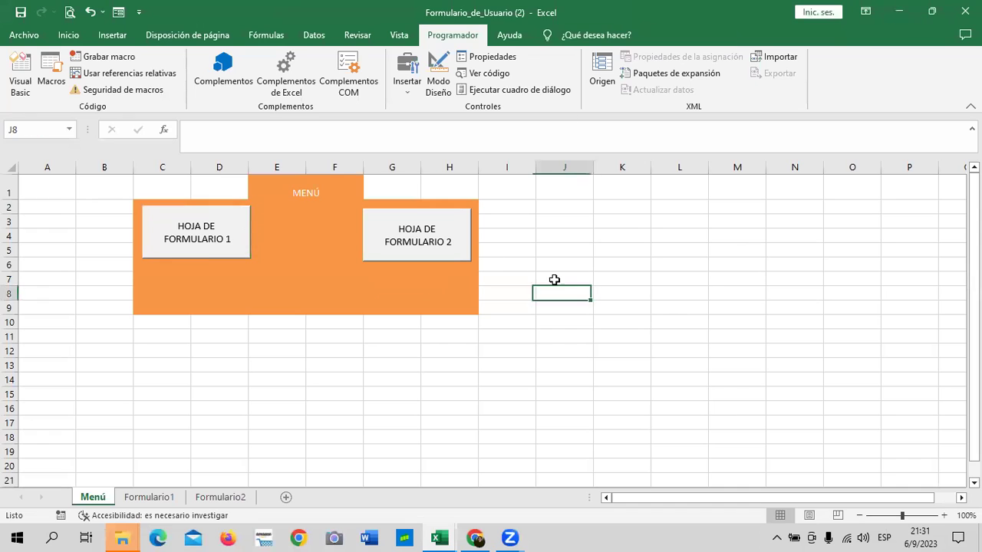
- Test both menu buttons and dismiss the macro error messages they raise
left_click(226, 251)
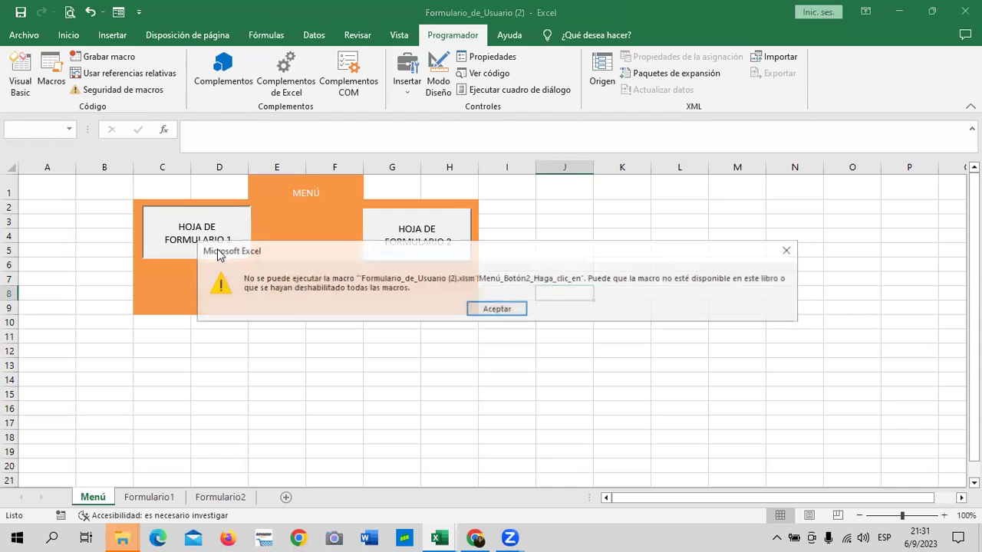
left_click(525, 311)
left_click(438, 247)
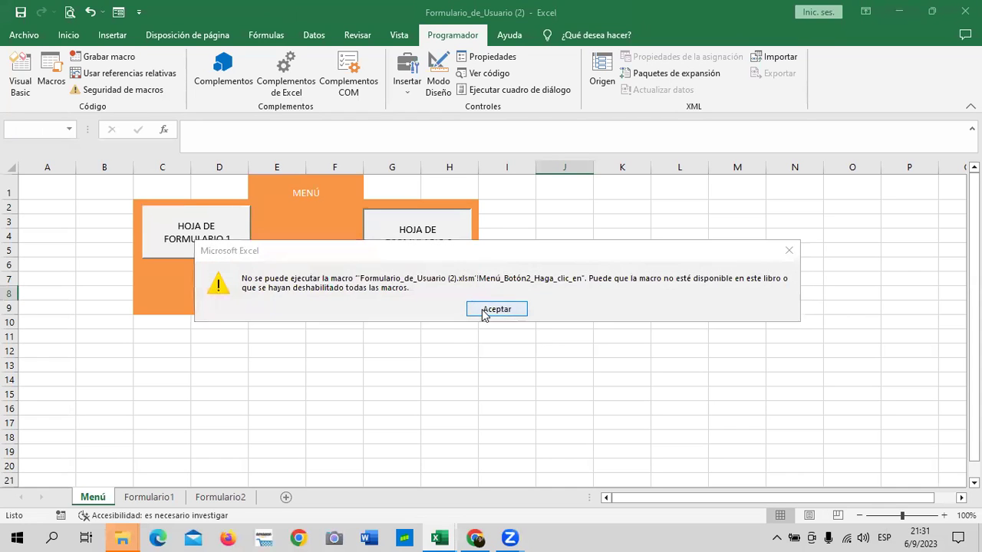
left_click(483, 310)
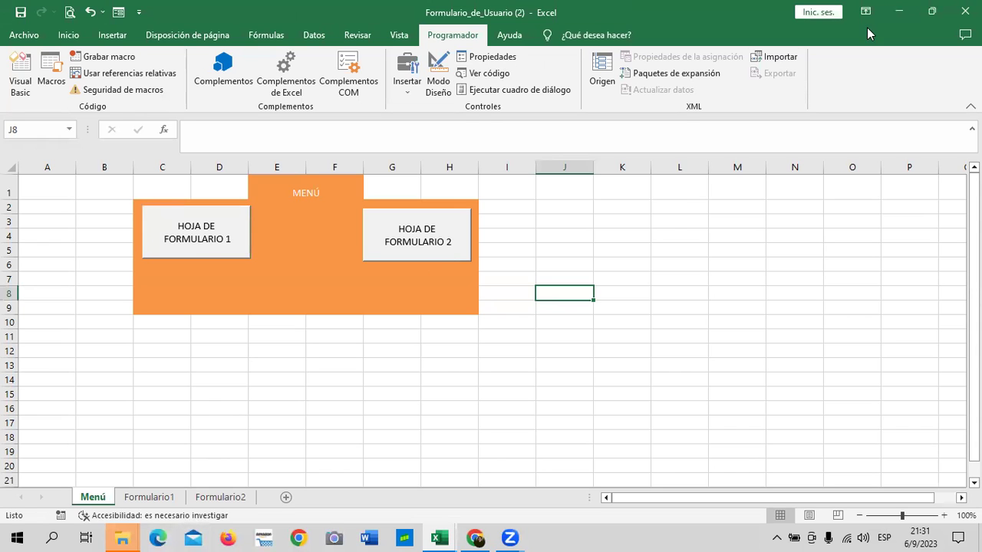
- In Visual Basic change Botón1 back to Botón2 in the Sub name, then retest HOJA DE FORMULARIO 1
left_click(34, 65)
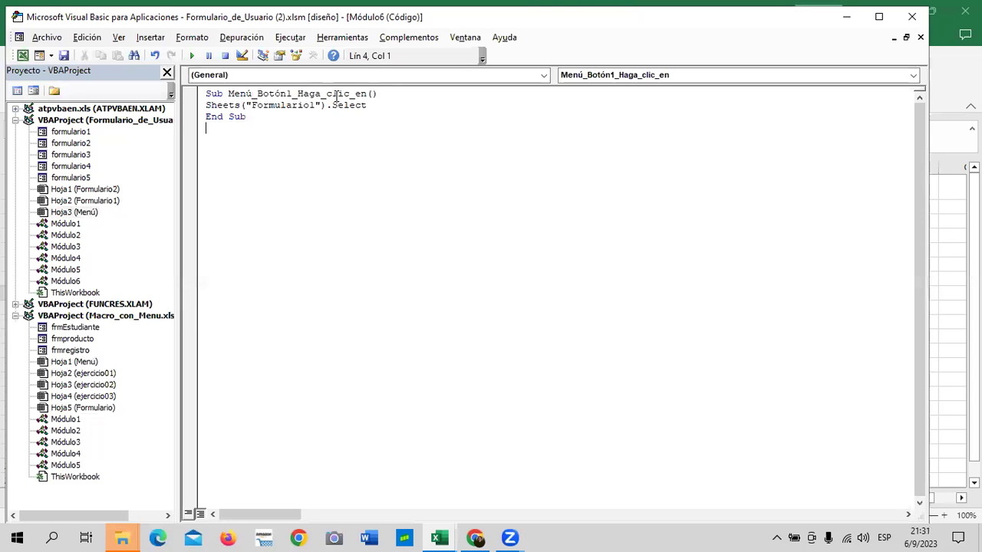
left_click(293, 94)
key("BackSpace")
type("2")
key("alt+F11")
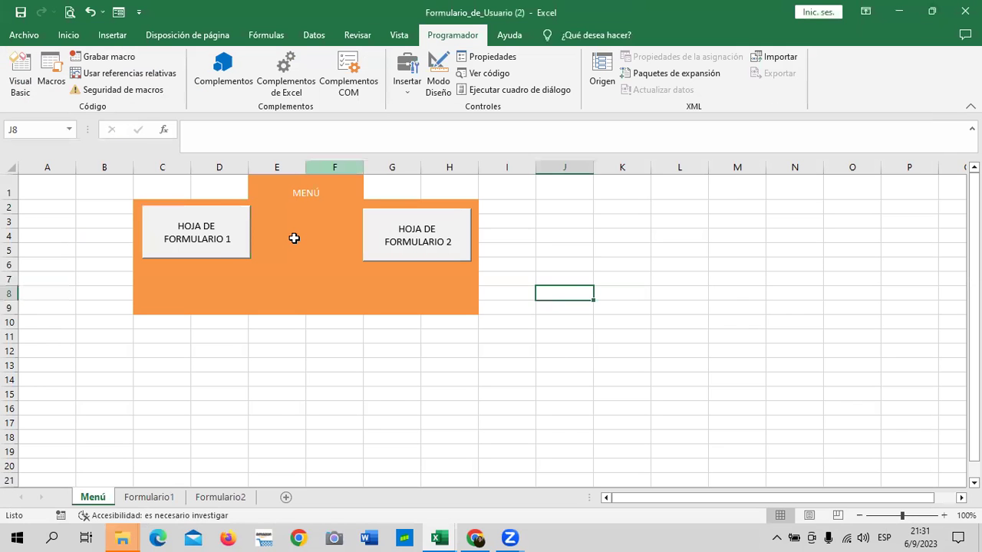
left_click(227, 252)
left_click(96, 498)
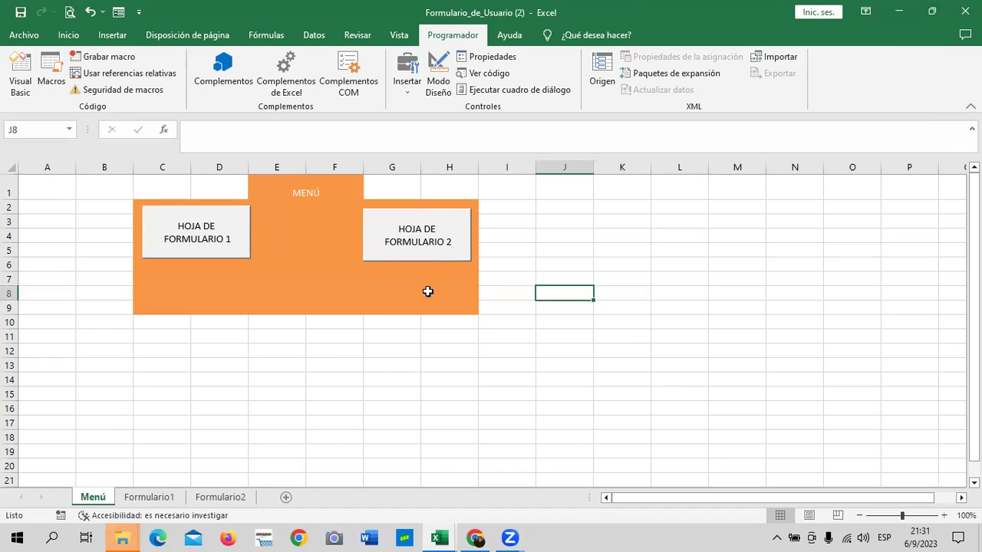
- Limit the HOJA DE FORMULARIO 2 button's macro list to this workbook and confirm
right_click(436, 253)
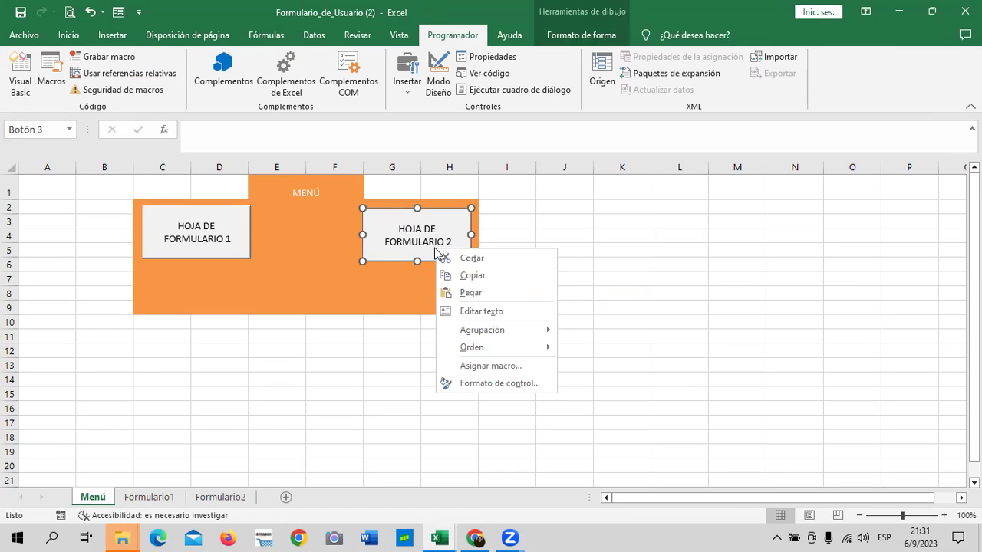
left_click(522, 367)
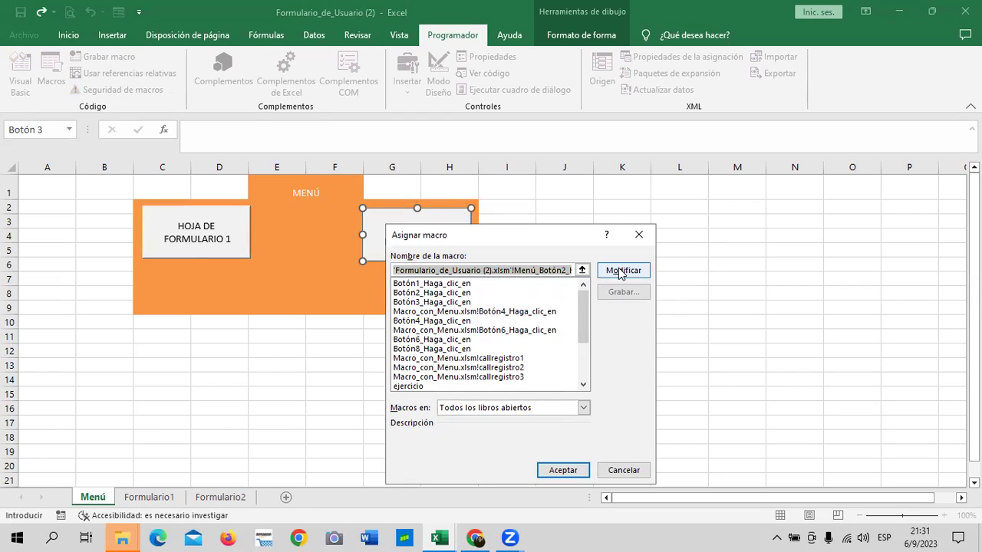
left_click(583, 409)
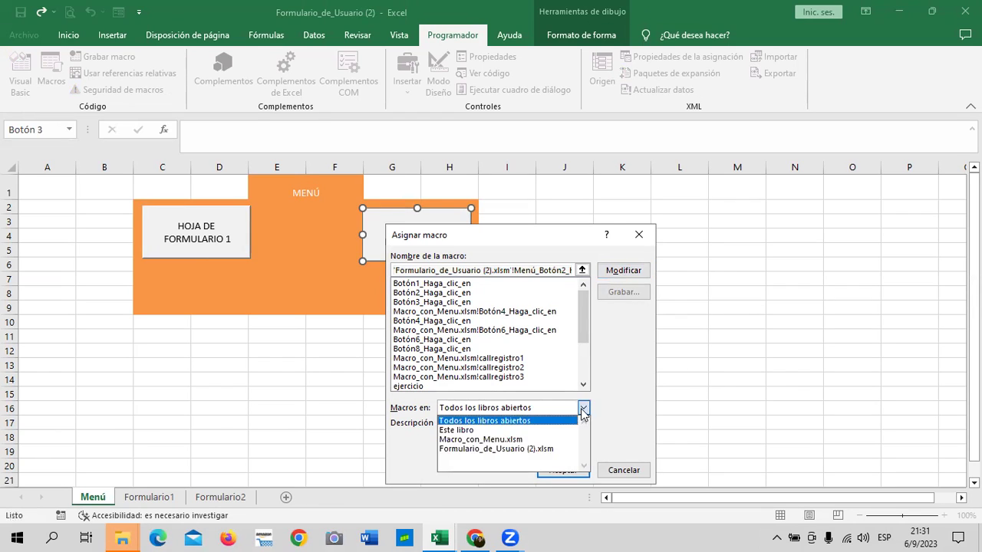
left_click(519, 430)
left_click(571, 470)
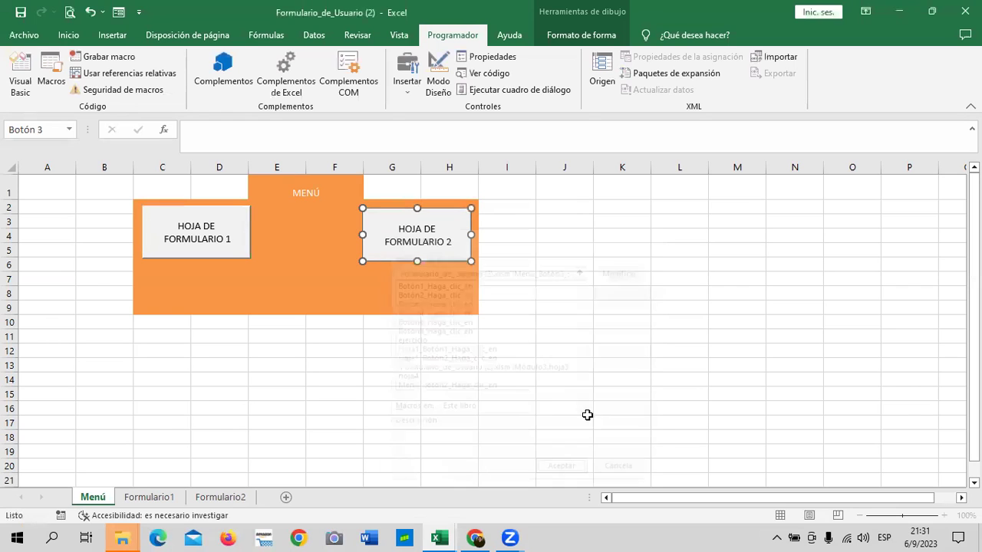
- Reopen the button's assigned macro code, then return to the workbook
right_click(460, 261)
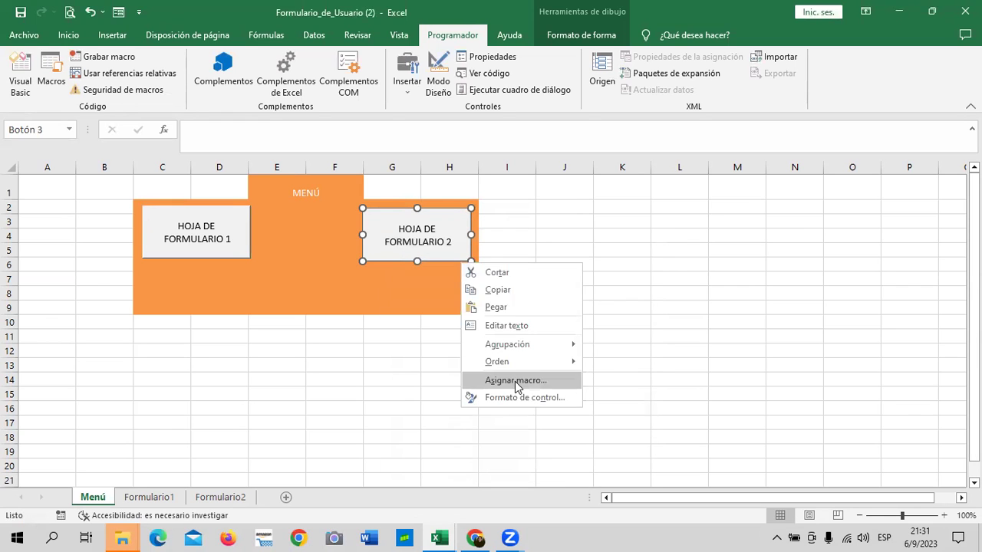
left_click(515, 381)
left_click(602, 286)
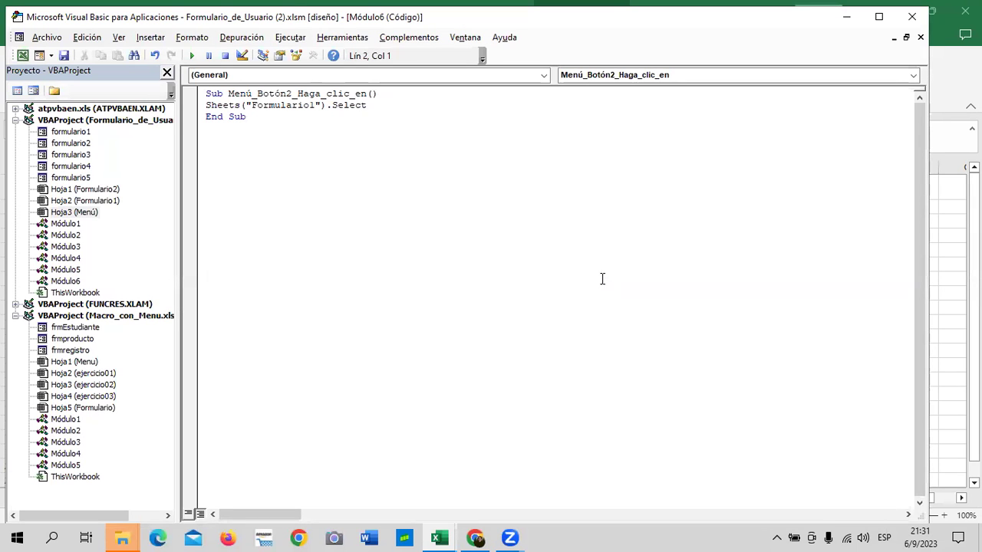
left_click(912, 17)
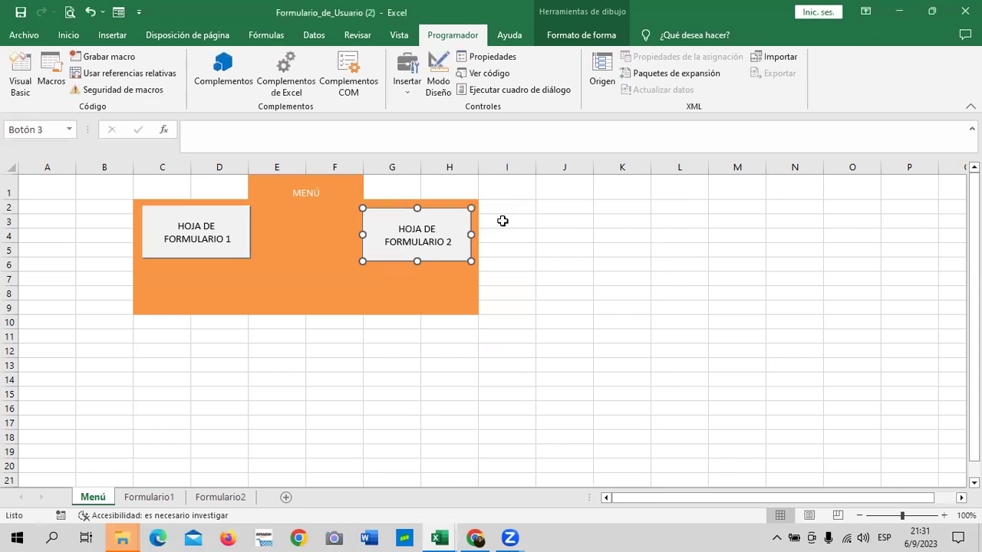
- Delete HOJA DE FORMULARIO 2 and draw a new form button in its place on the orange menu
key("Delete")
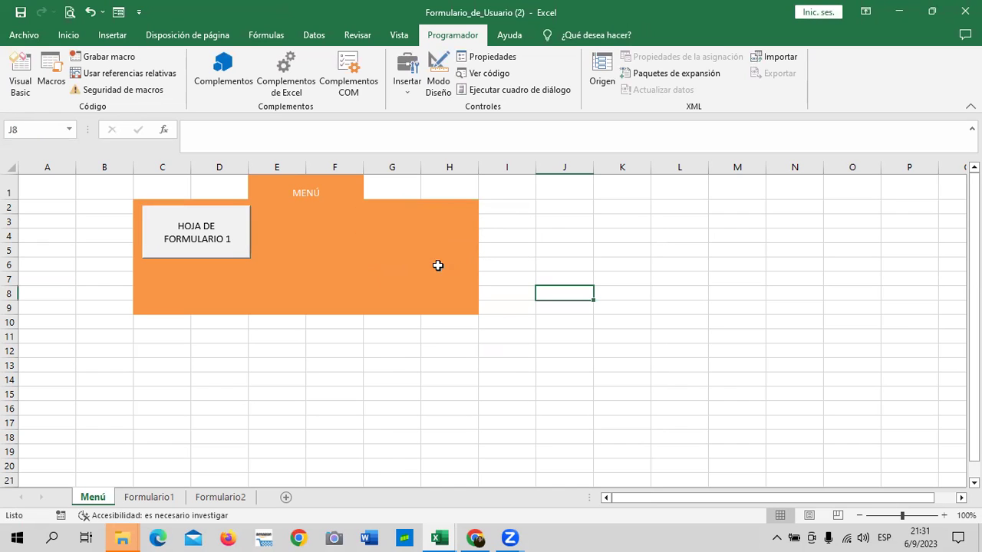
left_click(409, 91)
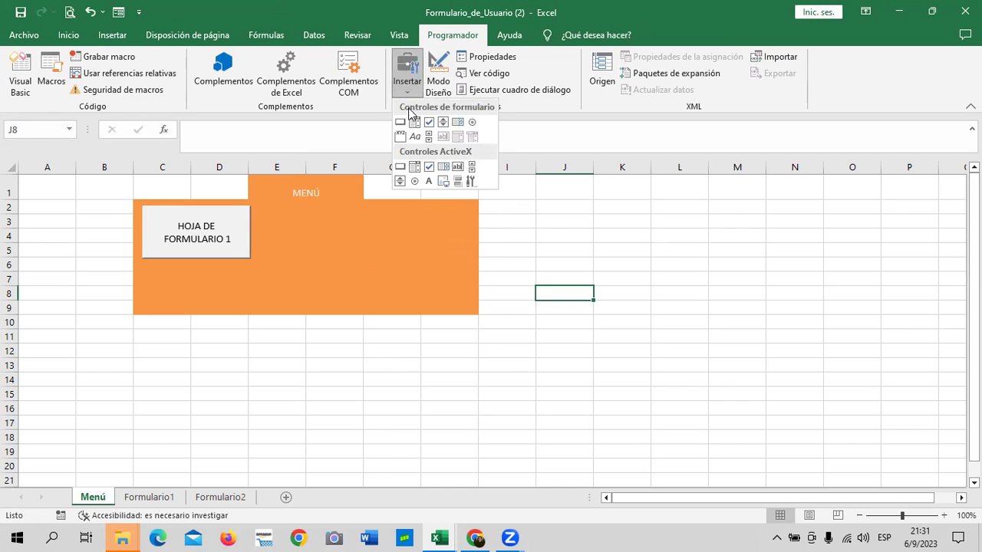
left_click(399, 122)
left_click_drag(355, 207, 469, 261)
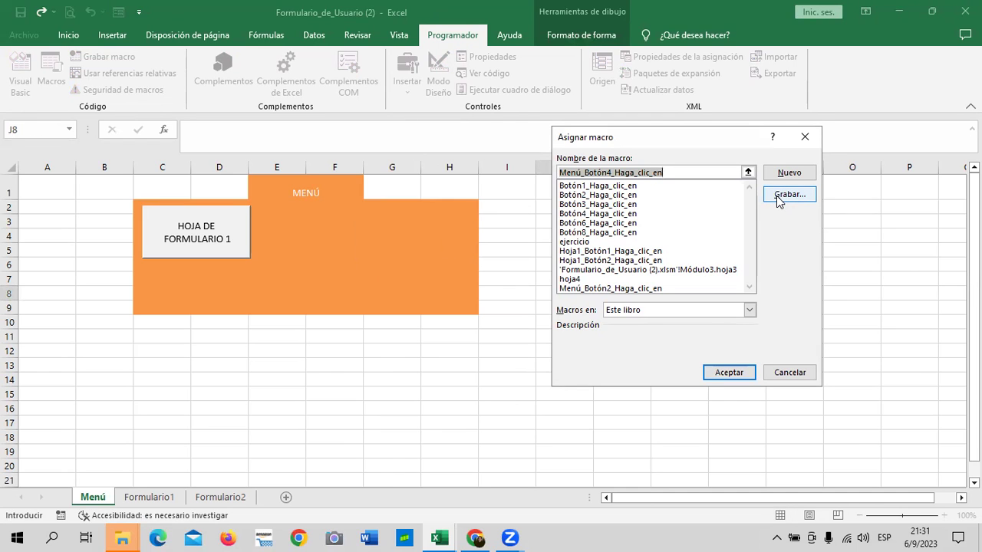
- Create the Menú_Botón4_Haga_clic_en macro with Sheets("Formulario2").Select and close the editor
left_click(803, 172)
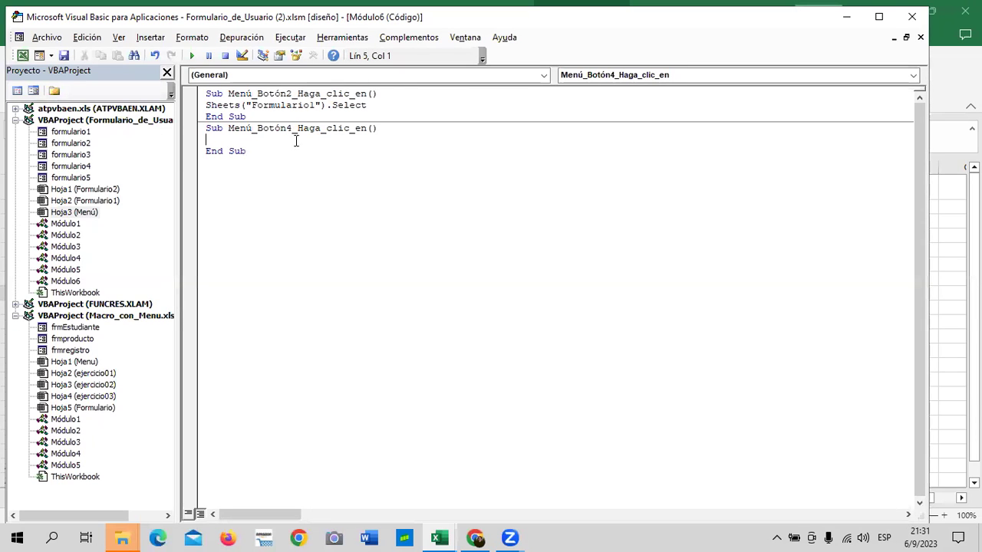
type("sH")
key("BackSpace")
key("BackSpace")
key("BackSpace")
key("BackSpace")
type("S")
type("s")
type("s")
type("(")
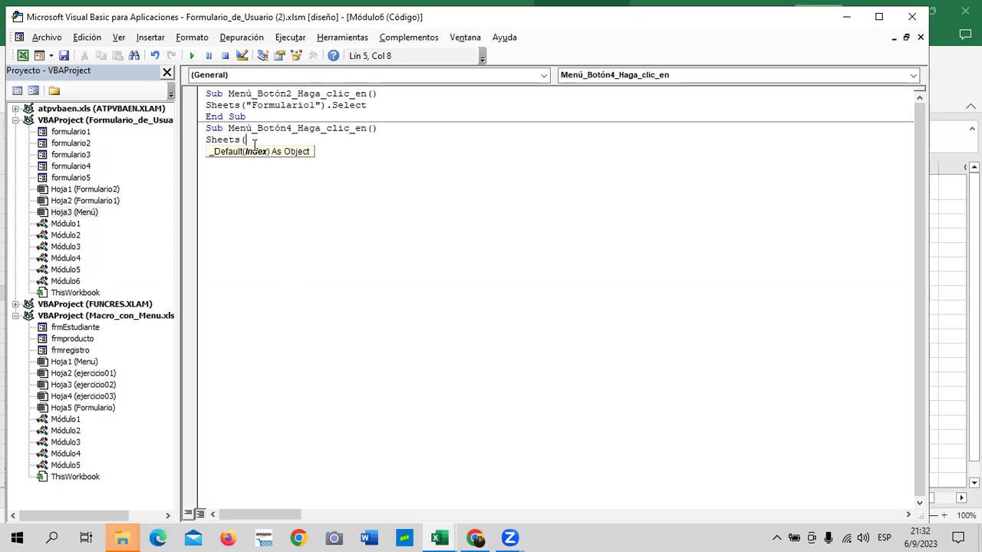
key("Escape")
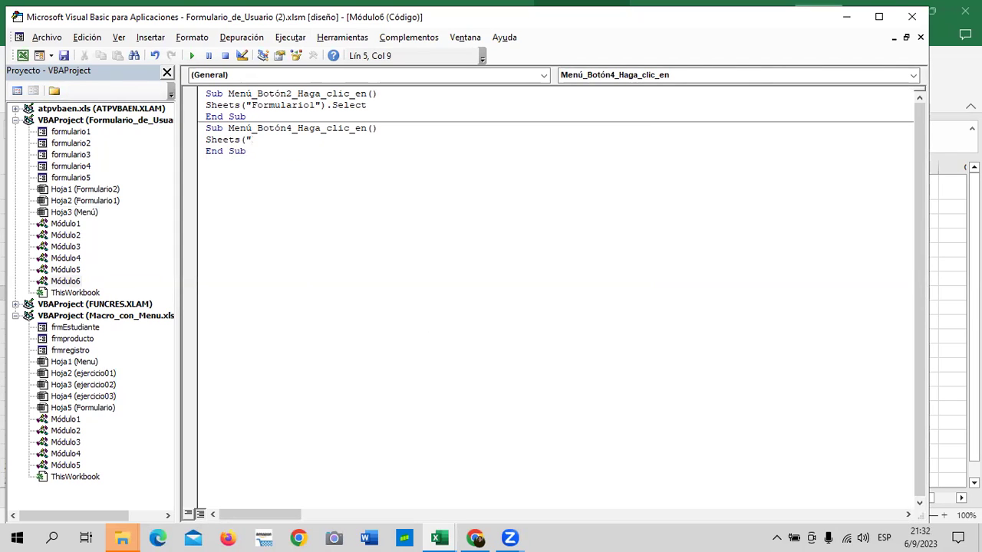
type("Formula")
type("rio2\"")
type(").S")
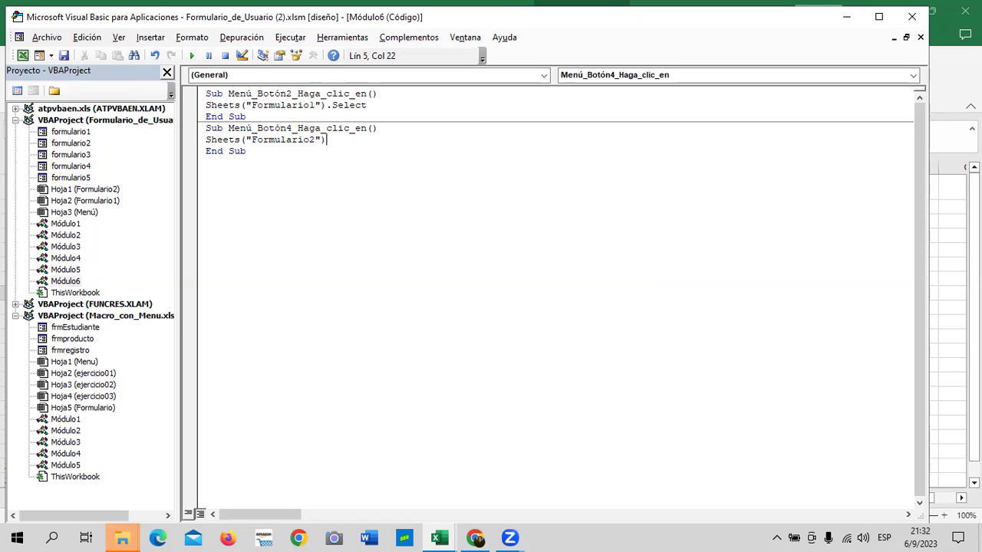
type("elect")
left_click(402, 212)
left_click(909, 15)
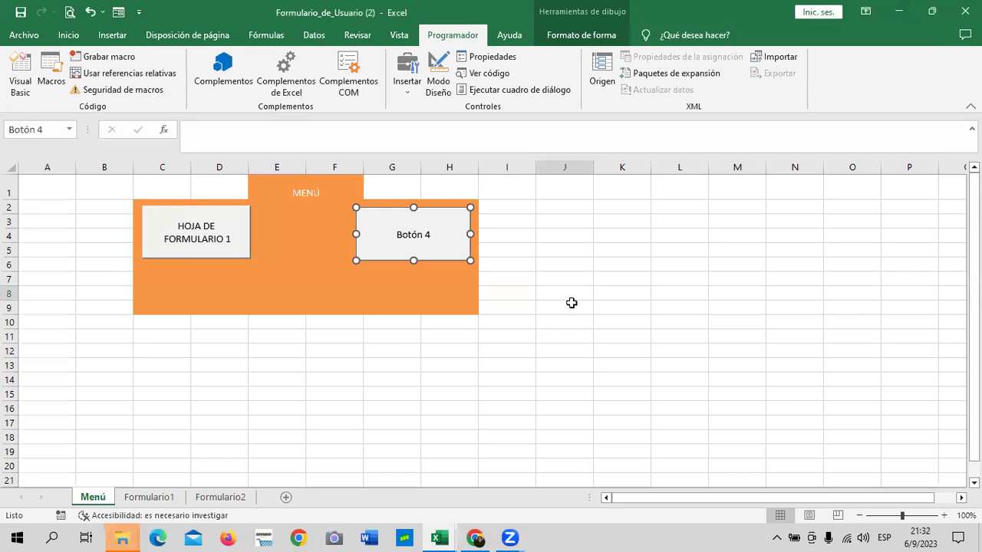
- Test Botón 4, confirming it opens Formulario2, then go back to the Menú sheet
left_click(449, 256)
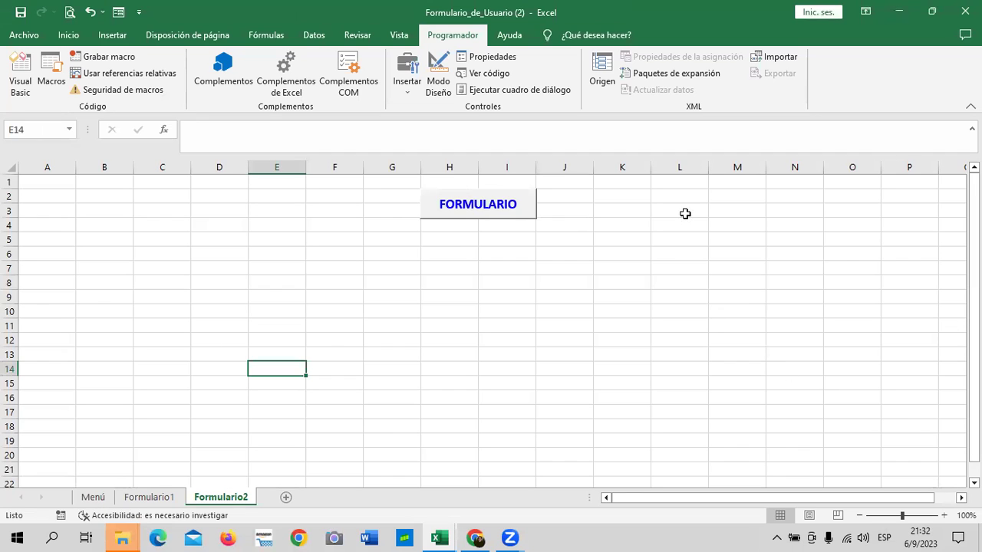
left_click(92, 497)
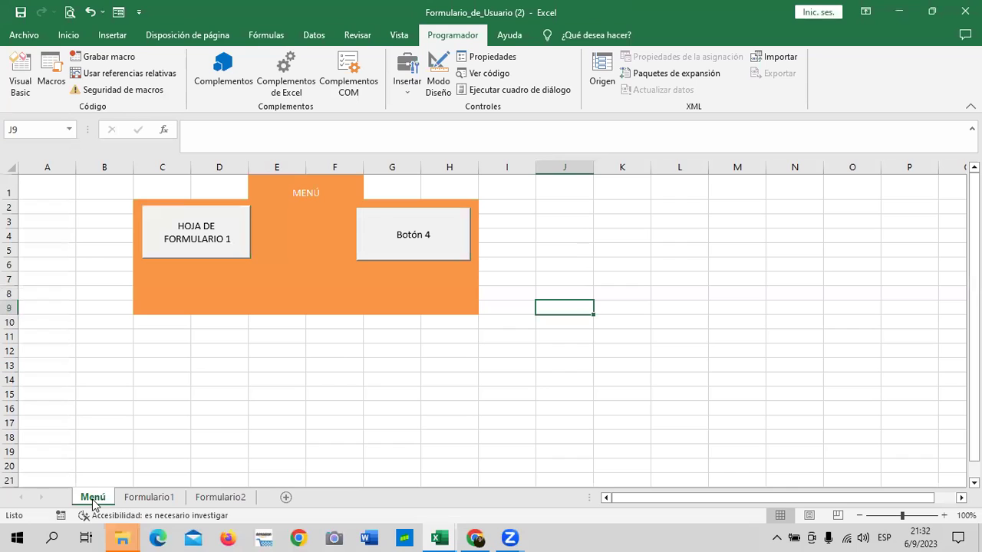
left_click(636, 220)
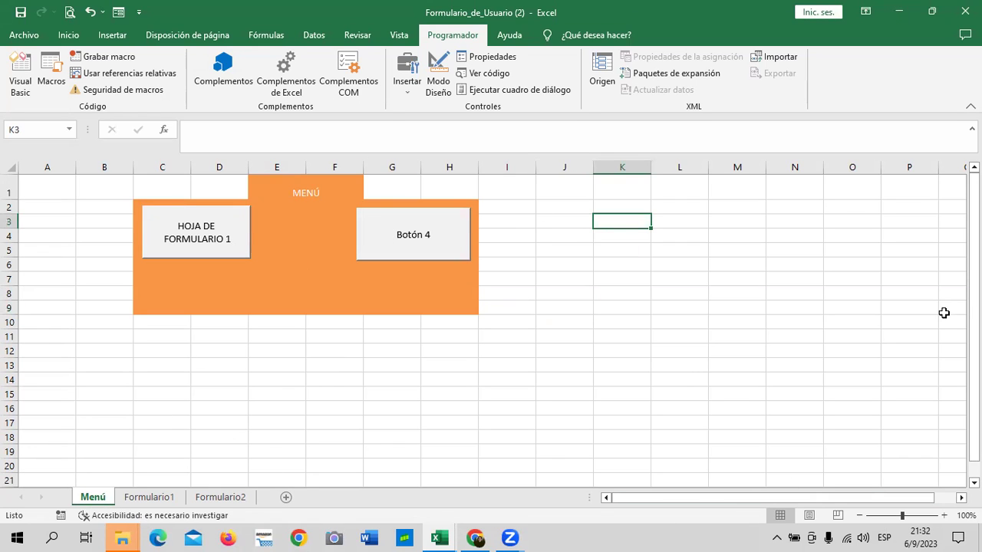
- Relabel Botón 4 as 'HOJA DE' / 'FORMULARIO 2' on two lines
right_click(445, 252)
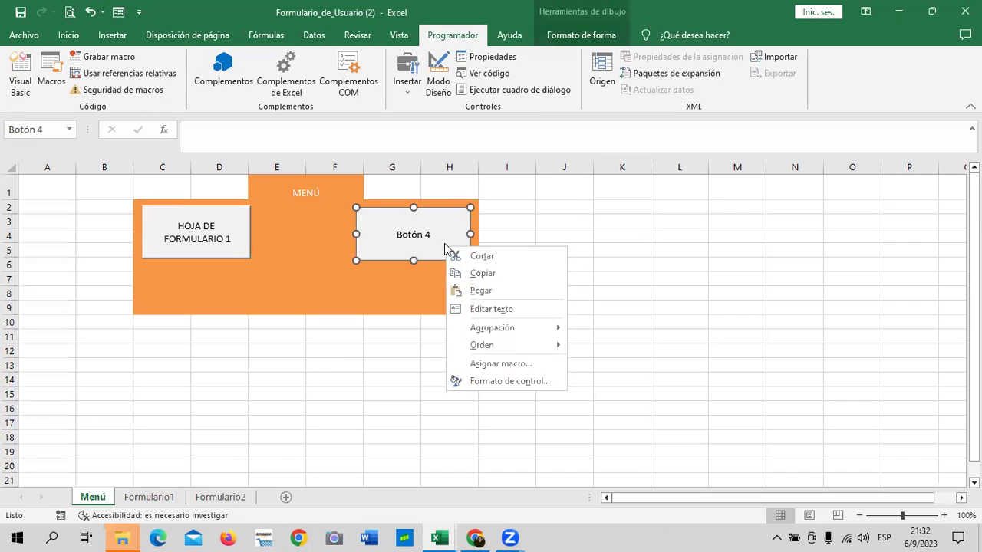
left_click(520, 310)
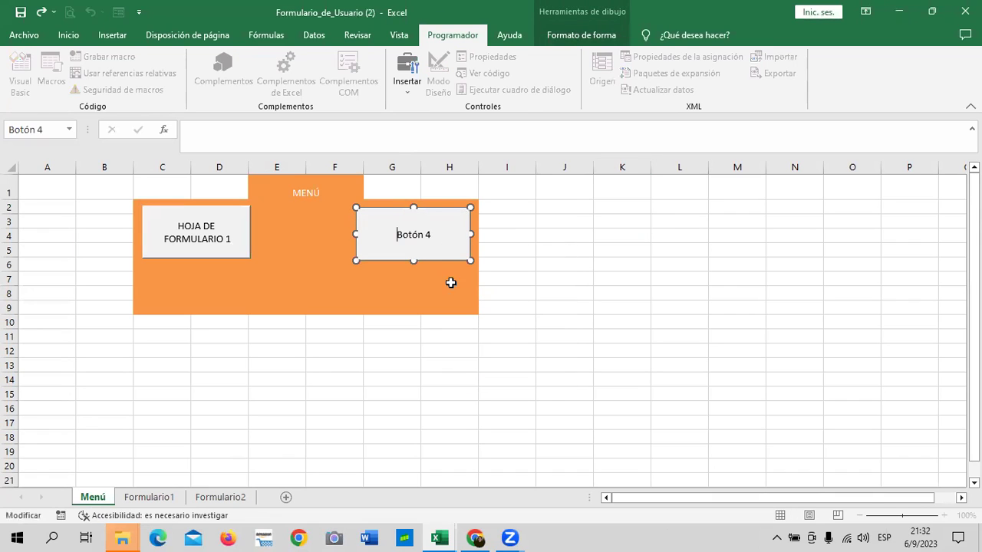
left_click(431, 234)
key("BackSpace")
key("BackSpace")
key("BackSpace")
key("BackSpace")
key("Caps_Lock")
key("BackSpace")
key("BackSpace")
key("BackSpace")
type("HIJA DE")
key("BackSpace")
key("BackSpace")
key("BackSpace")
key("BackSpace")
key("BackSpace")
key("BackSpace")
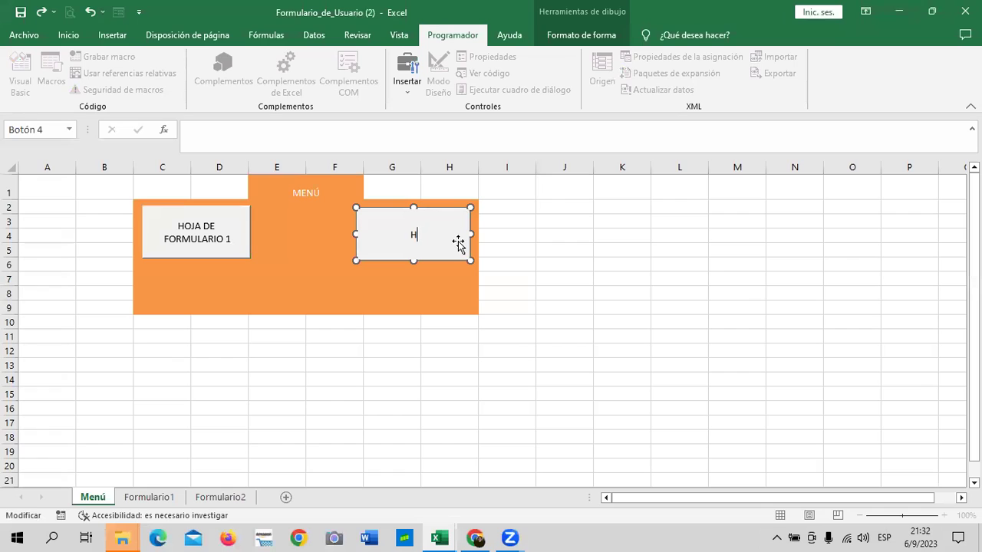
type("OJA DE FORMULARIO")
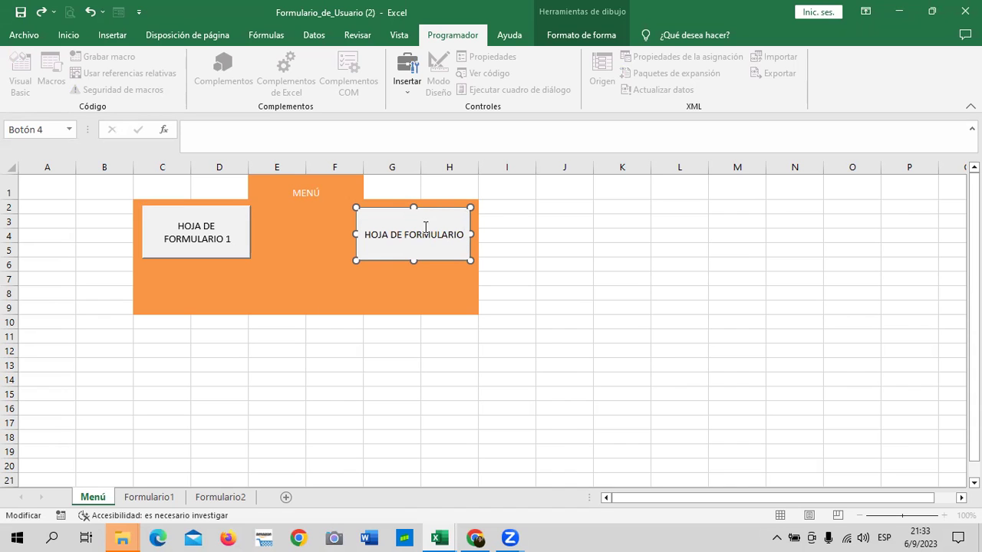
key("Return")
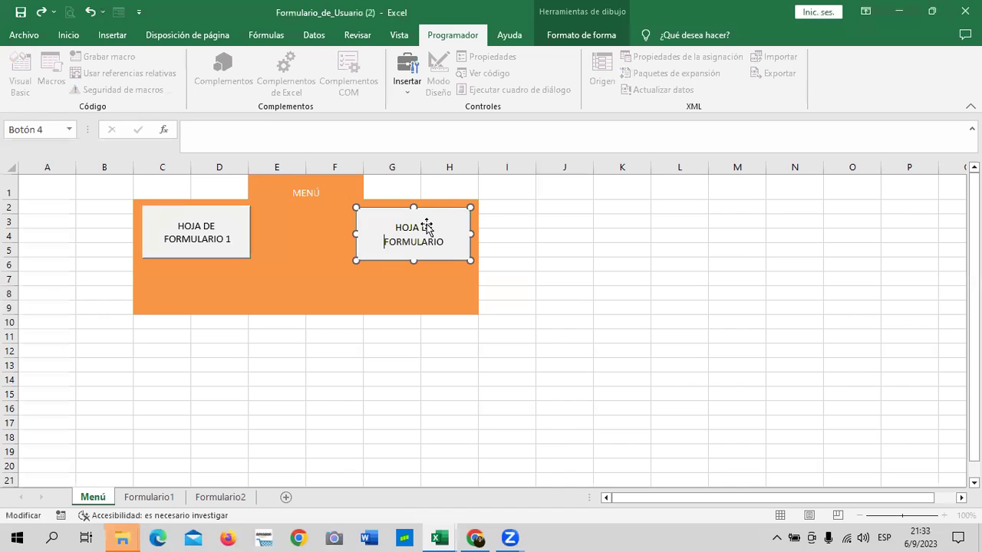
key("End")
type("2")
left_click(569, 260)
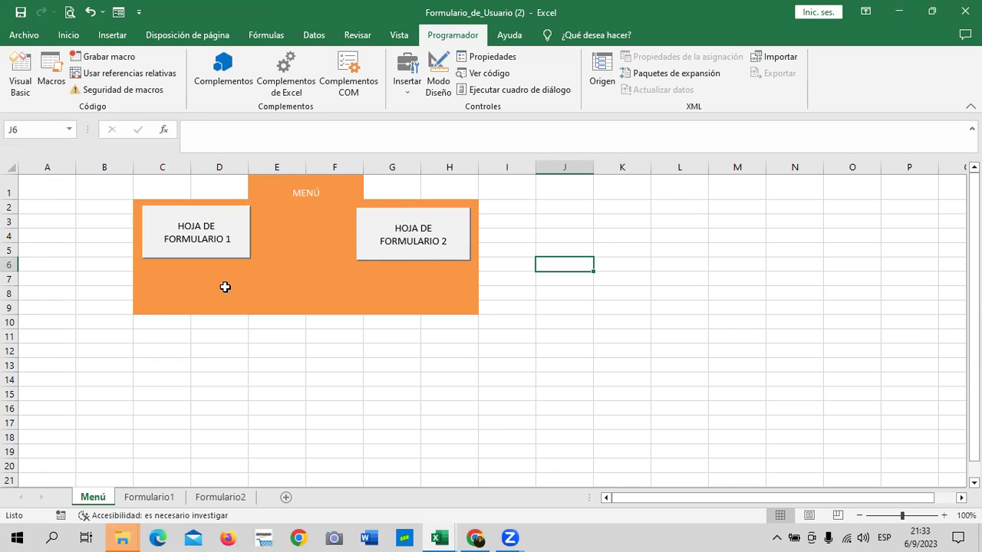
- Test HOJA DE FORMULARIO 1 and 2, ending on Formulario2 with the Insertar controls list open
left_click(301, 307)
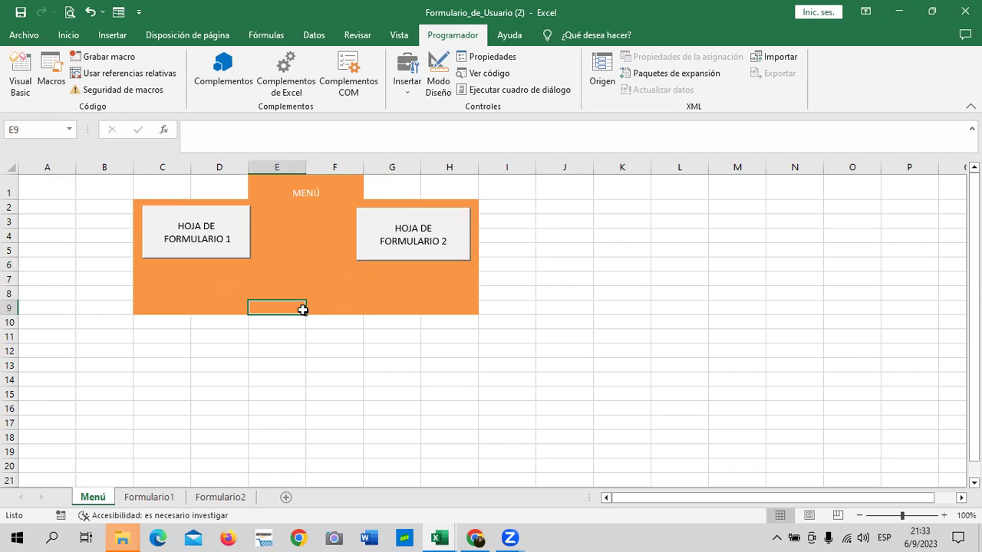
left_click(599, 258)
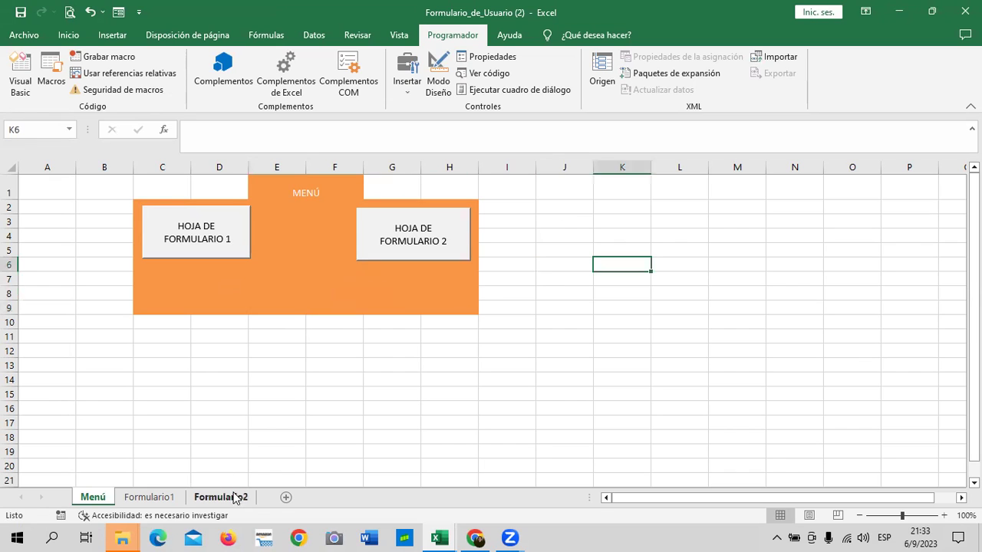
left_click(189, 236)
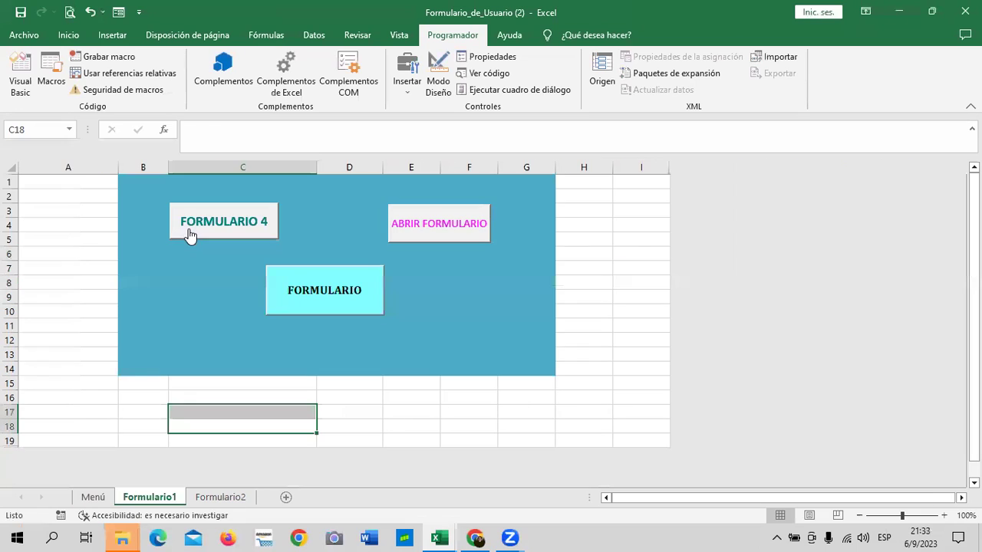
left_click(89, 496)
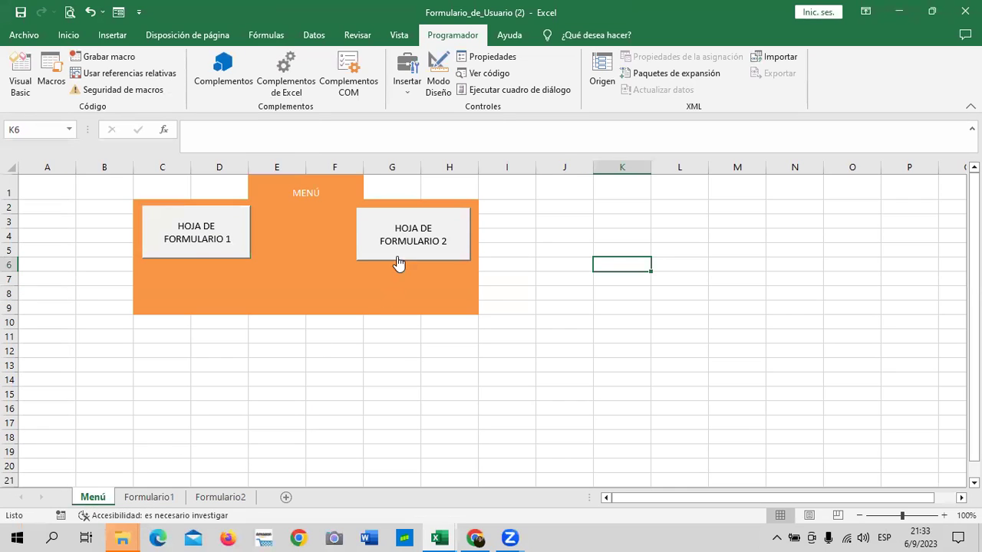
left_click(398, 258)
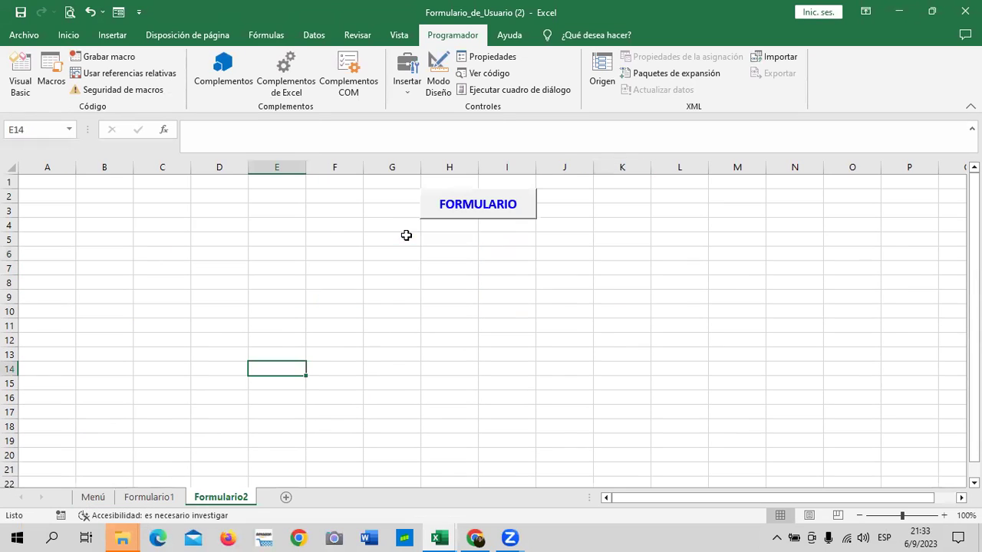
left_click(661, 266)
left_click(408, 88)
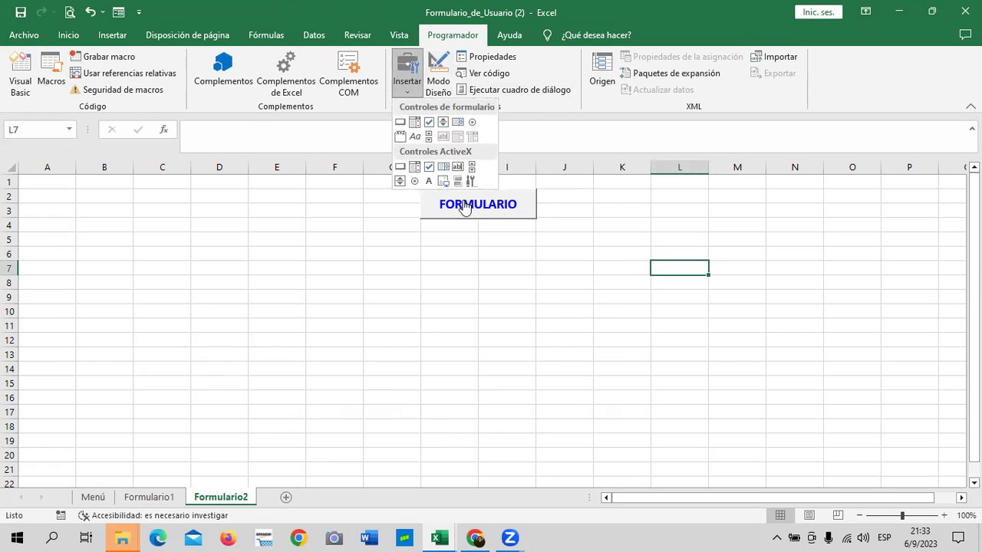
- Draw a form button below FORMULARIO and create its empty Formulario2_Botón2_Haga_clic_en macro
left_click(401, 120)
mouse_move(431, 286)
left_mouse_down()
mouse_move(519, 335)
mouse_move(519, 325)
left_mouse_up()
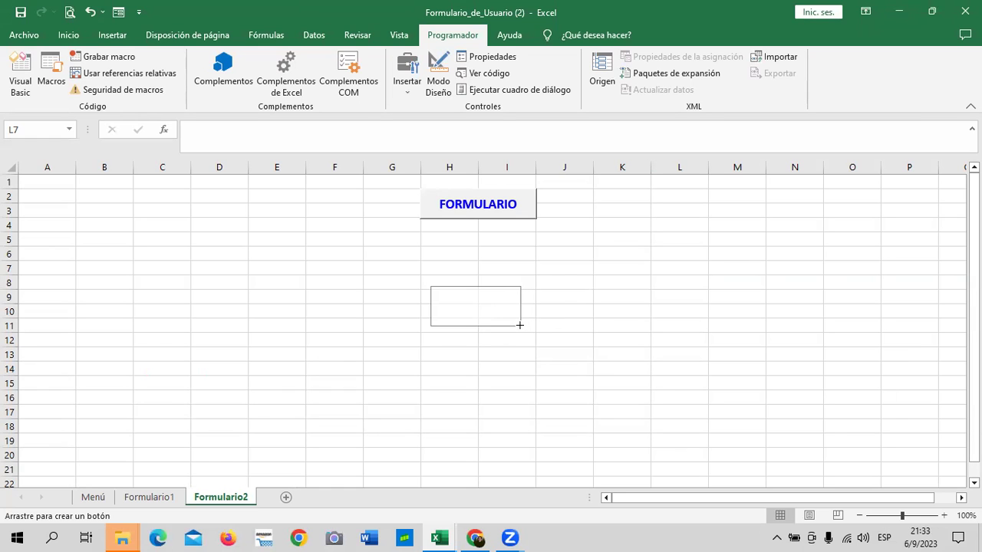
left_click_drag(520, 325, 539, 340)
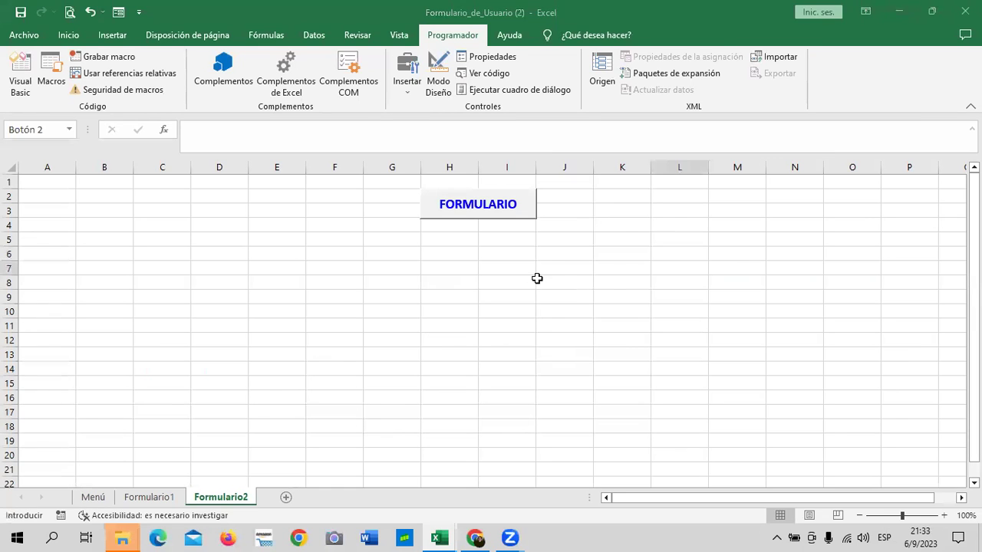
left_click(801, 171)
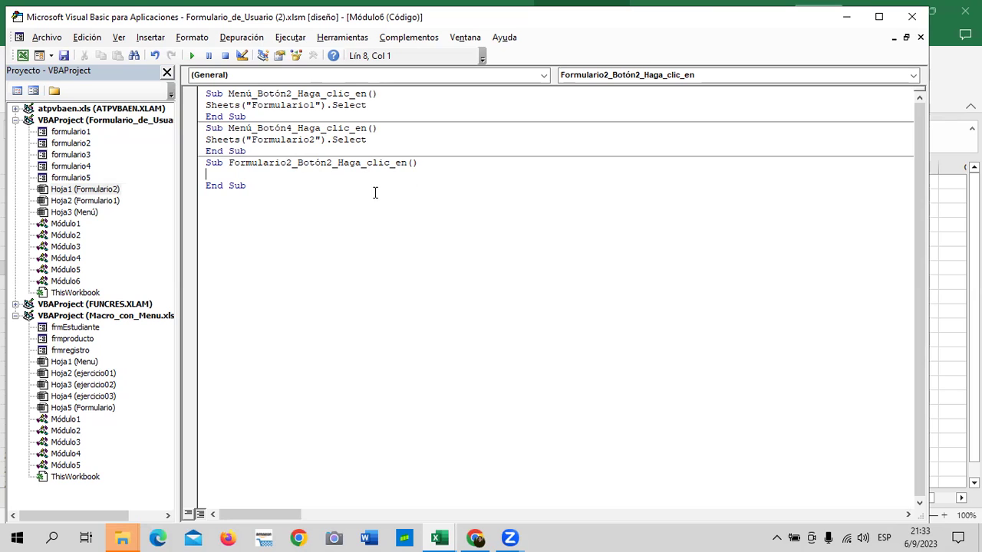
- Type Sheets("Menú") into the Formulario2_Botón2_Haga_clic_en macro, fixing the typos
type("s")
key("BackSpace")
key("Caps_Lock")
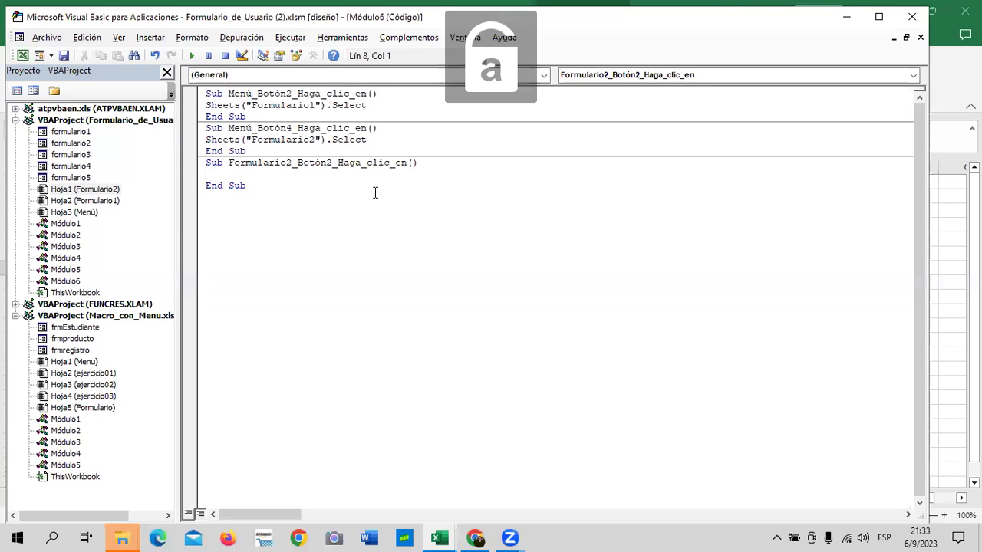
type("Shee")
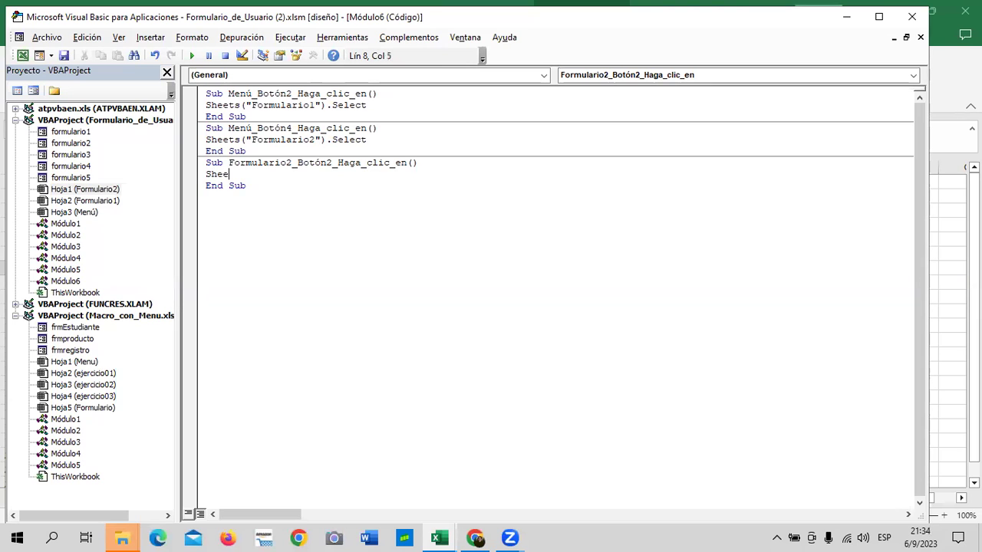
type("te")
type("s")
key("BackSpace")
key("BackSpace")
type("s(")
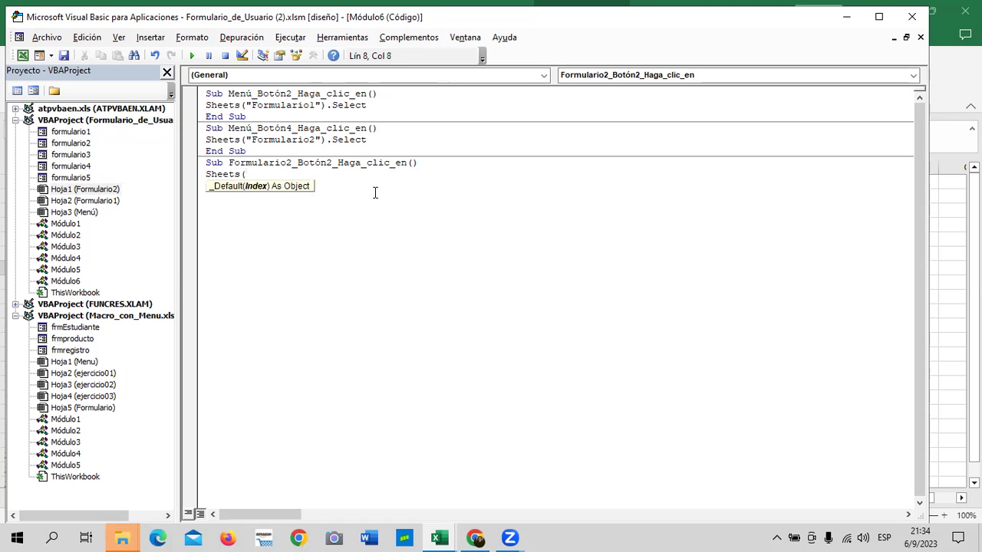
key("Escape")
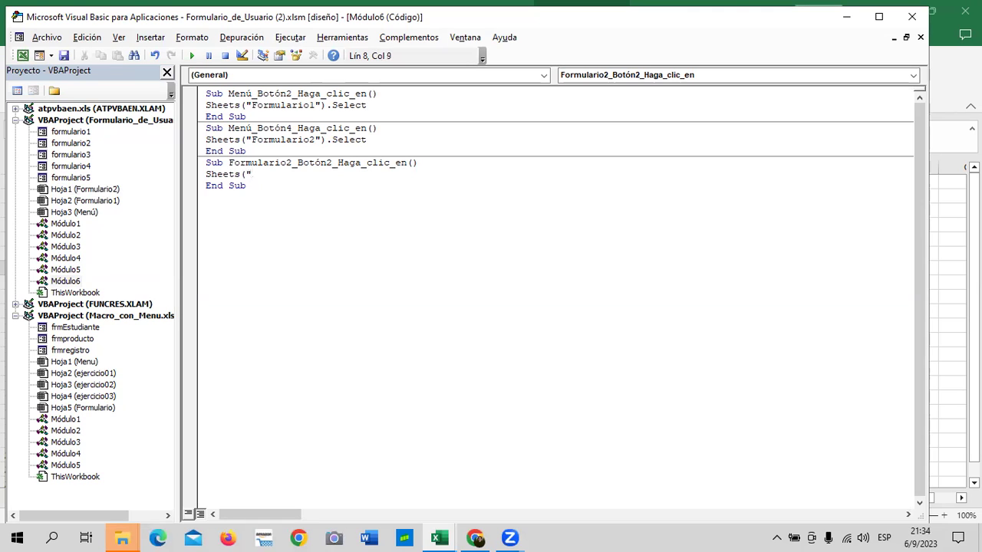
type("Menú\"")
type(")")
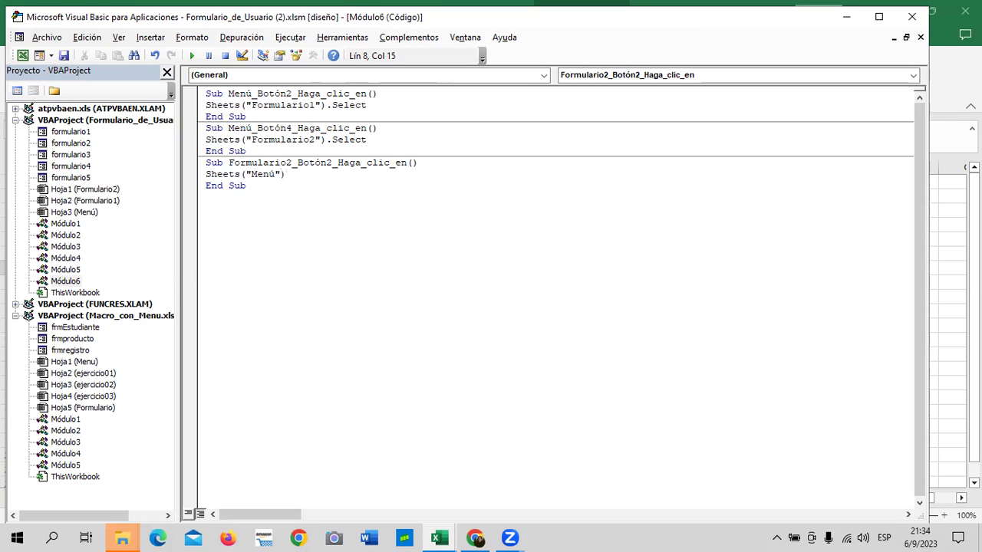
key("Return")
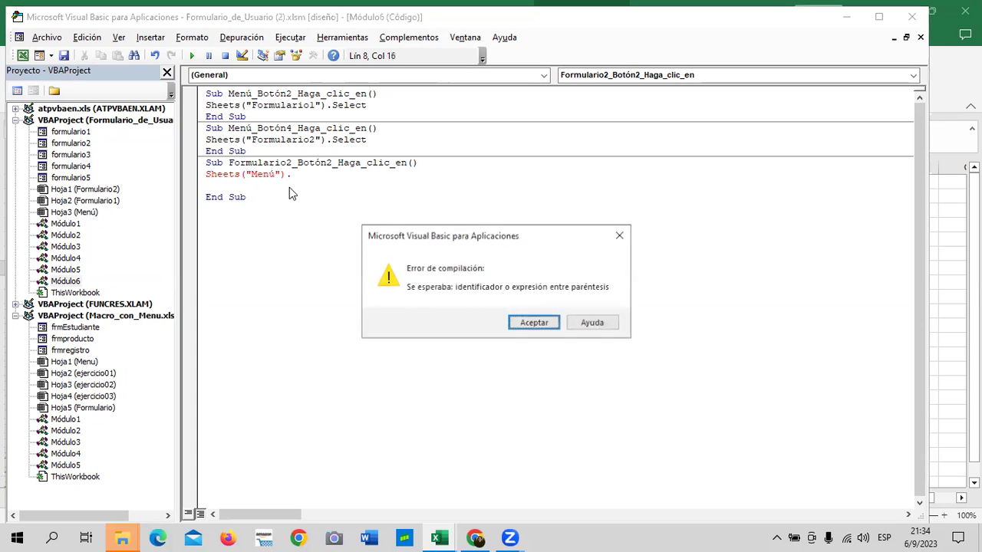
- Dismiss the compile error, complete the line with .Select, and close the VBA editor
left_click(527, 315)
type("Select")
left_click(334, 214)
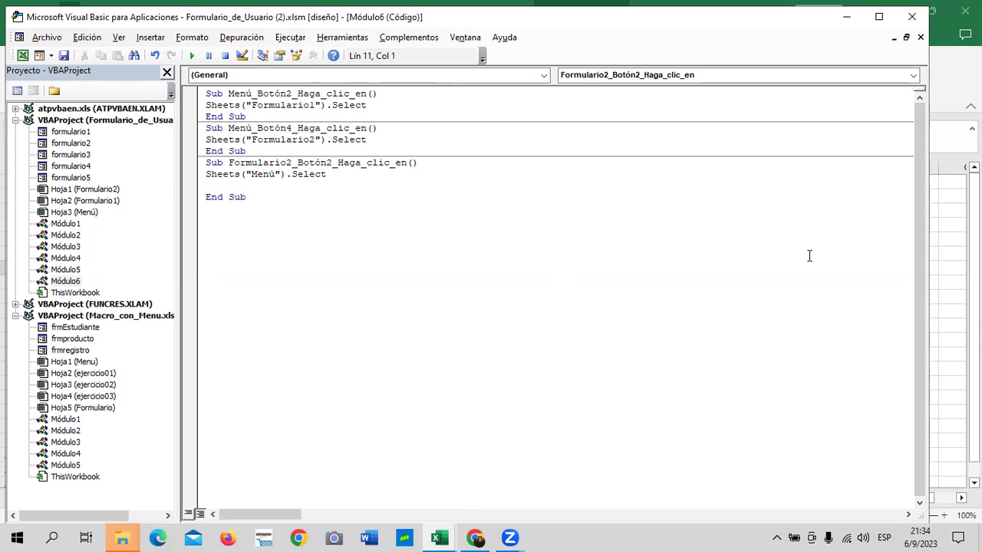
left_click(911, 16)
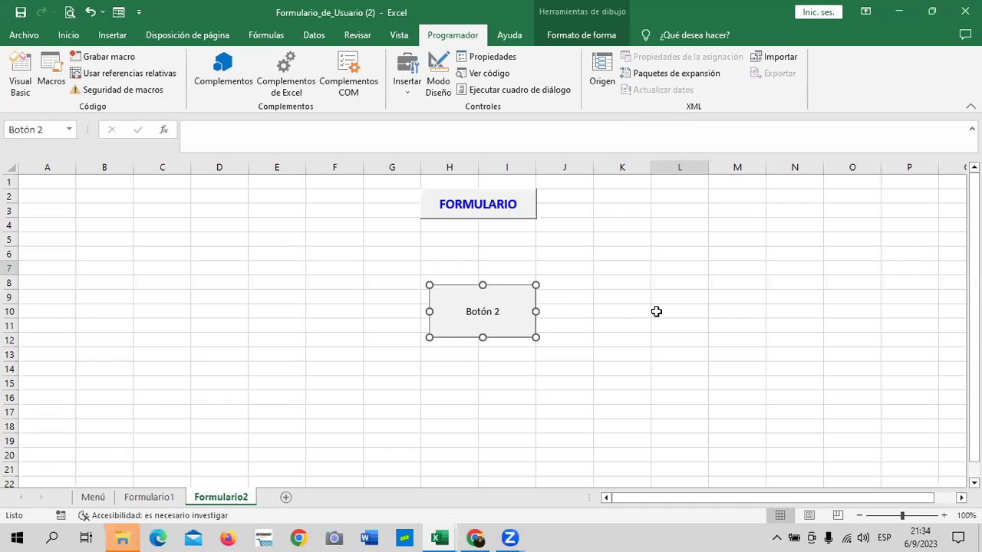
- Change the second button's label from Botón 2 to 'Menú' via Editar texto
left_click(519, 336)
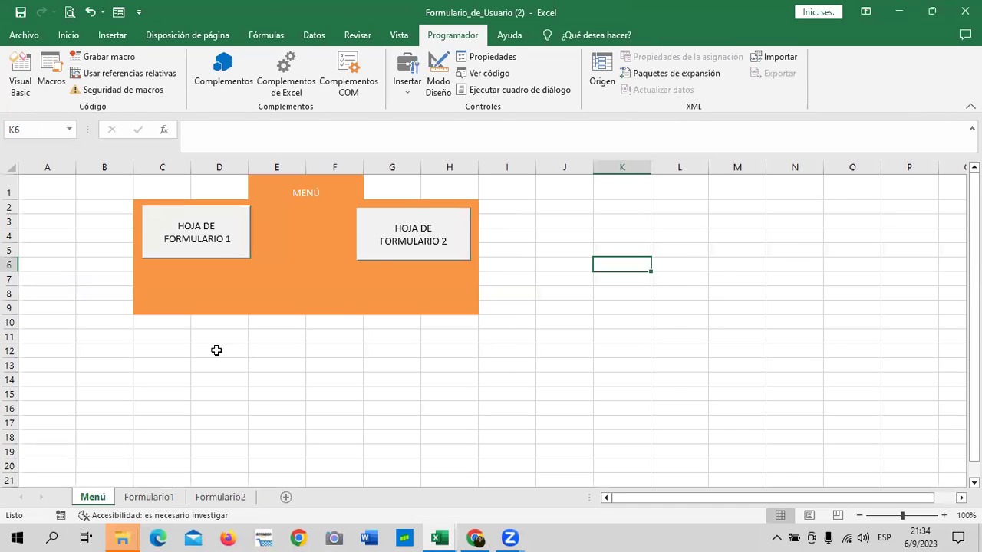
left_click(383, 253)
right_click(500, 311)
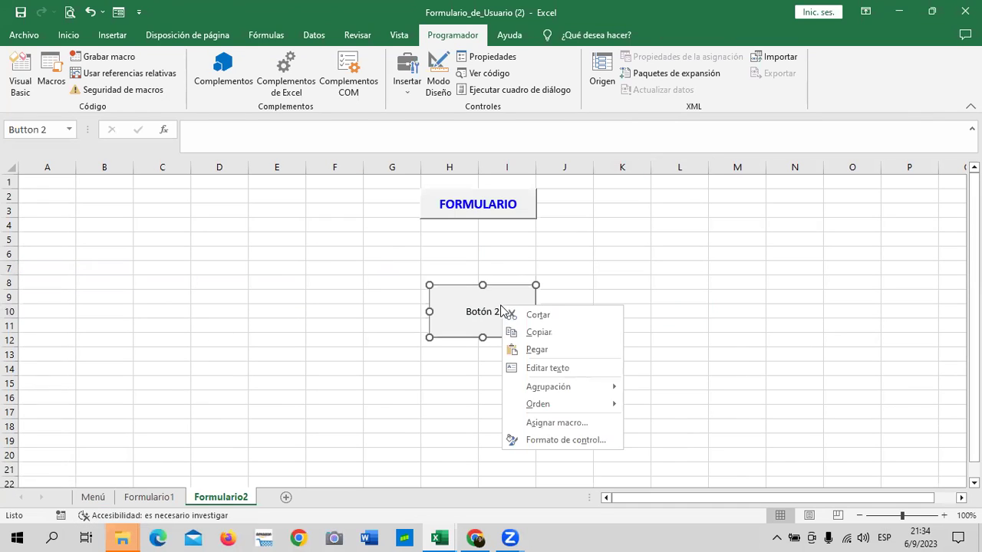
left_click(572, 367)
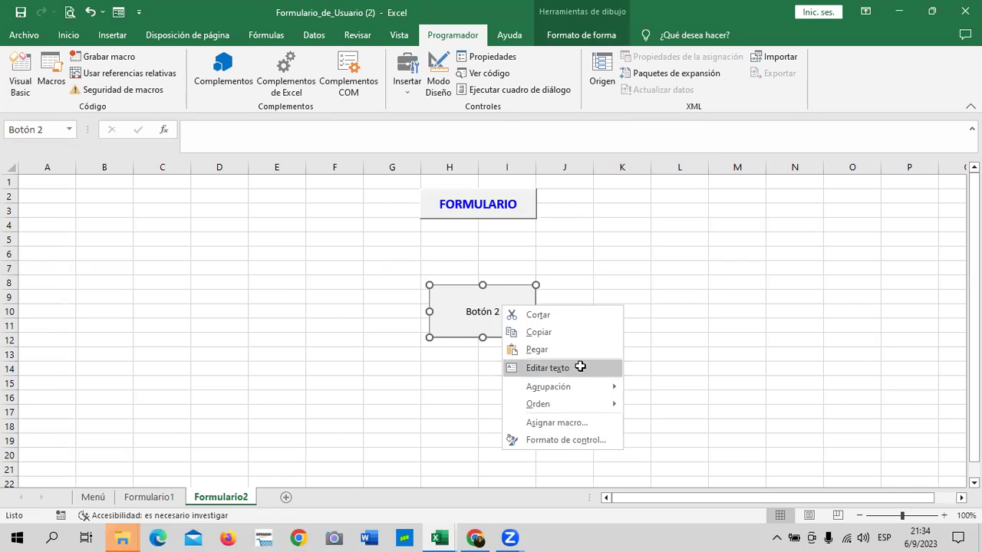
left_click(500, 312)
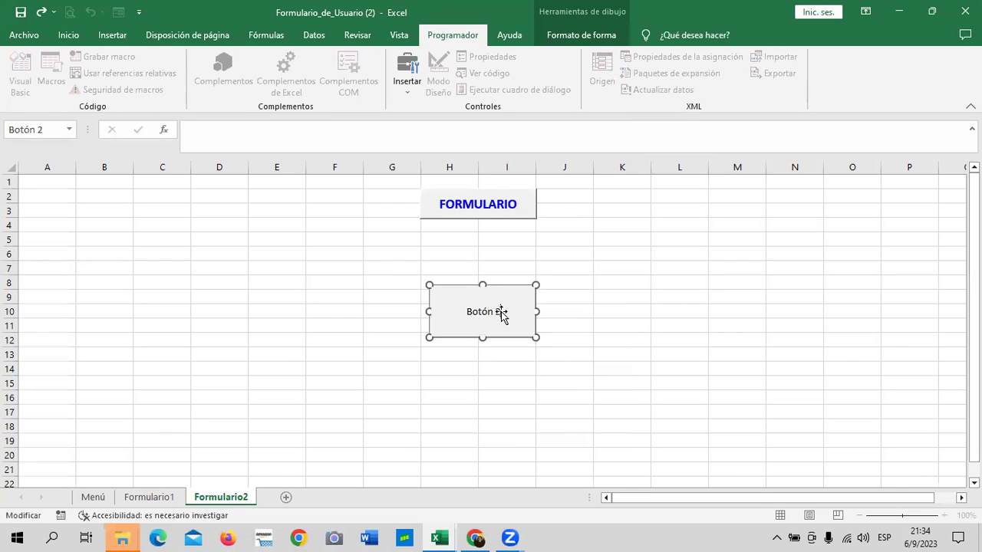
key("BackSpace")
key("BackSpace")
key("BackSpace")
key("BackSpace")
key("BackSpace")
key("BackSpace")
key("BackSpace")
type("Menú")
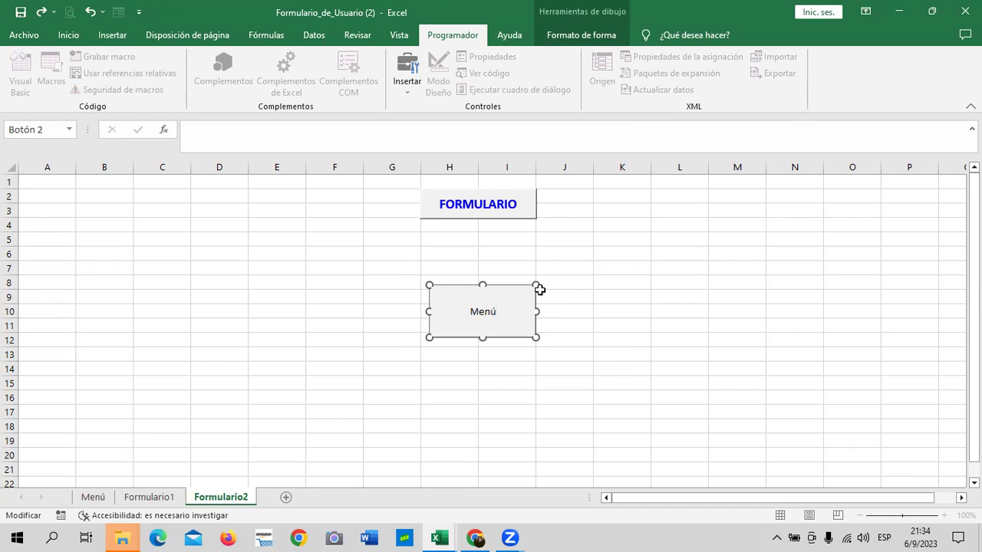
left_click(625, 283)
- Confirm the Menú button jumps to the Menú sheet, then return to Formulario2
left_click(510, 326)
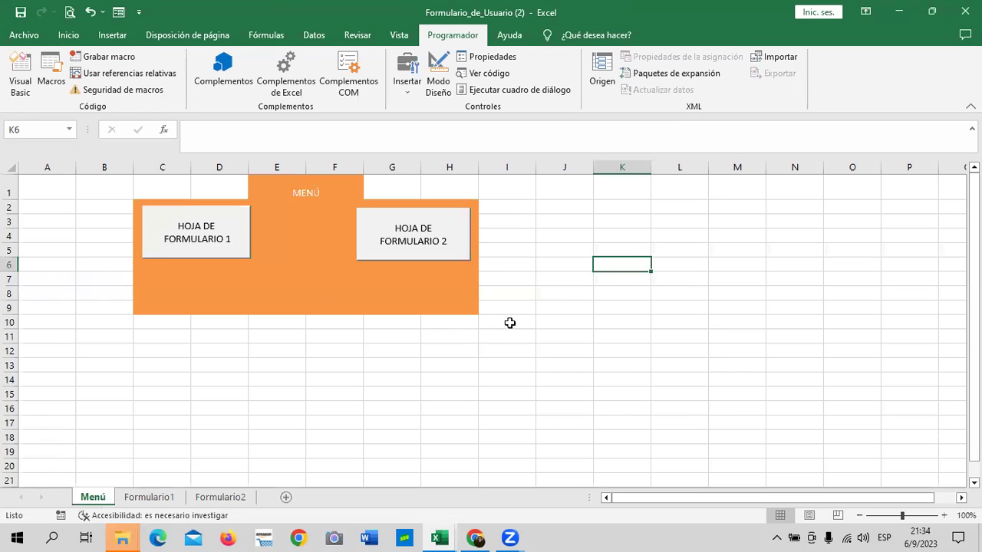
left_click(396, 251)
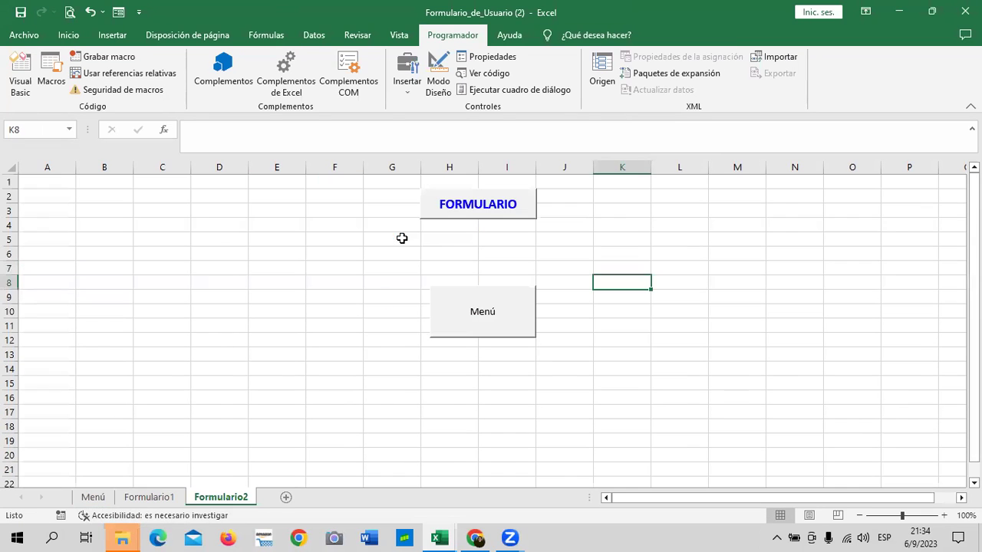
right_click(518, 327)
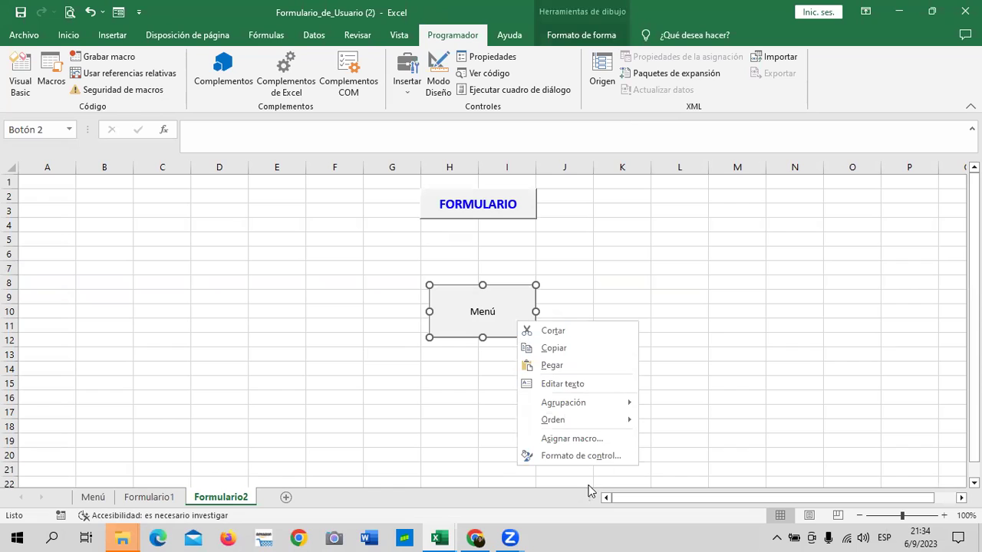
- Give the Menú button 14-point dark navy text and test its jump to the Menú sheet
left_click(547, 456)
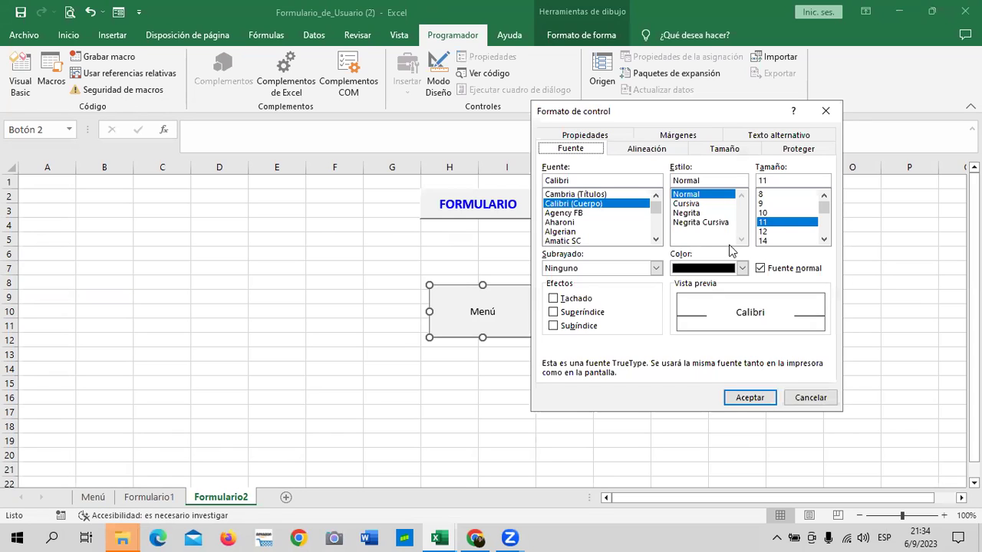
left_click(763, 241)
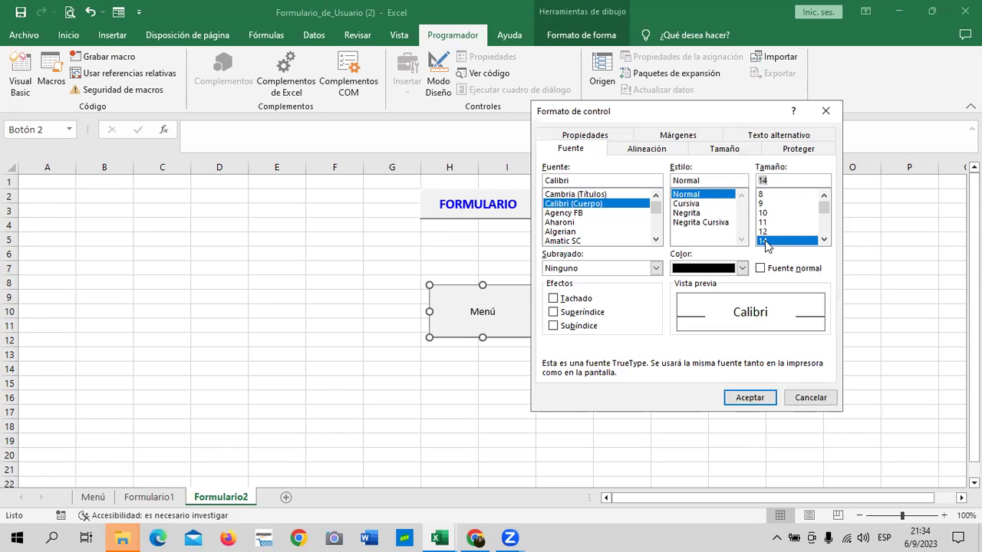
left_click(742, 268)
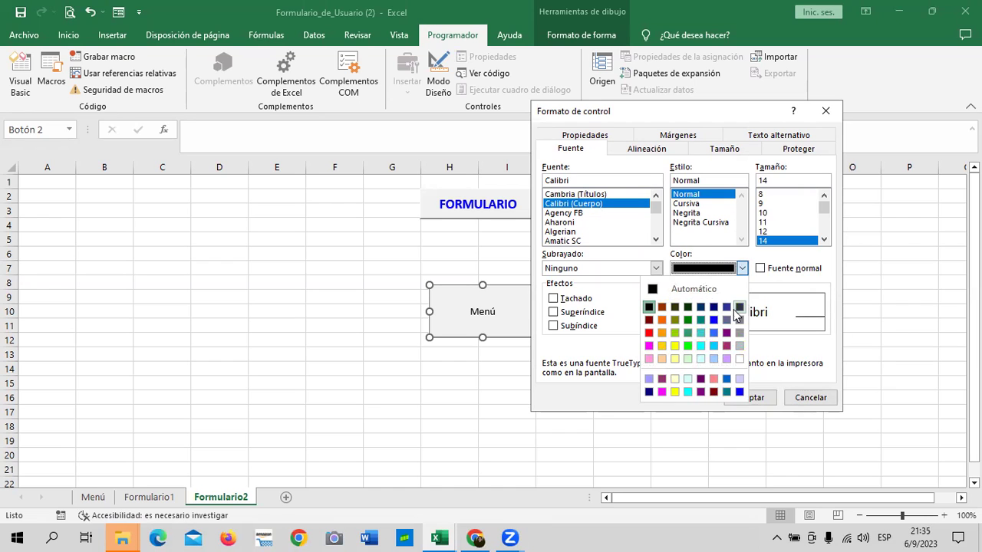
left_click(649, 391)
left_click(750, 397)
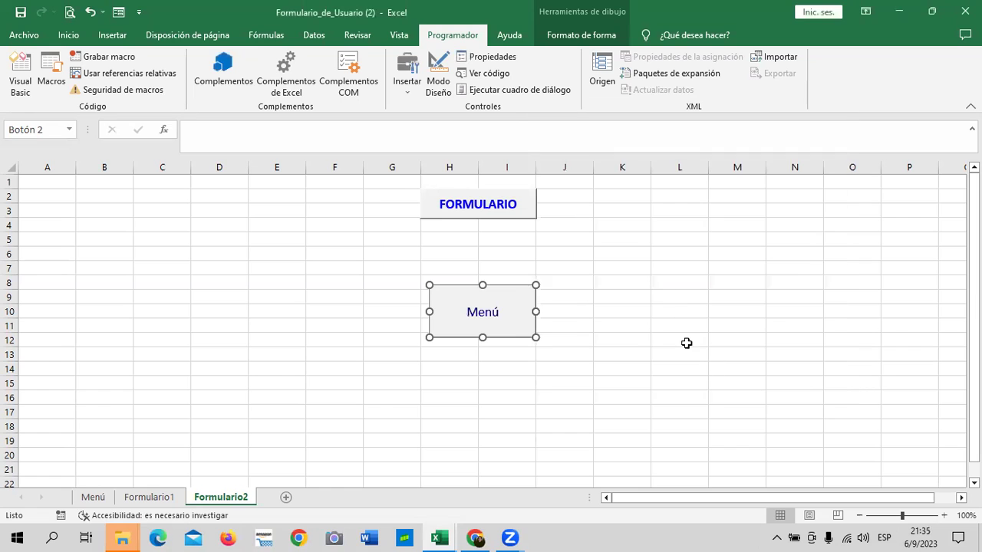
left_click(672, 281)
left_click(490, 309)
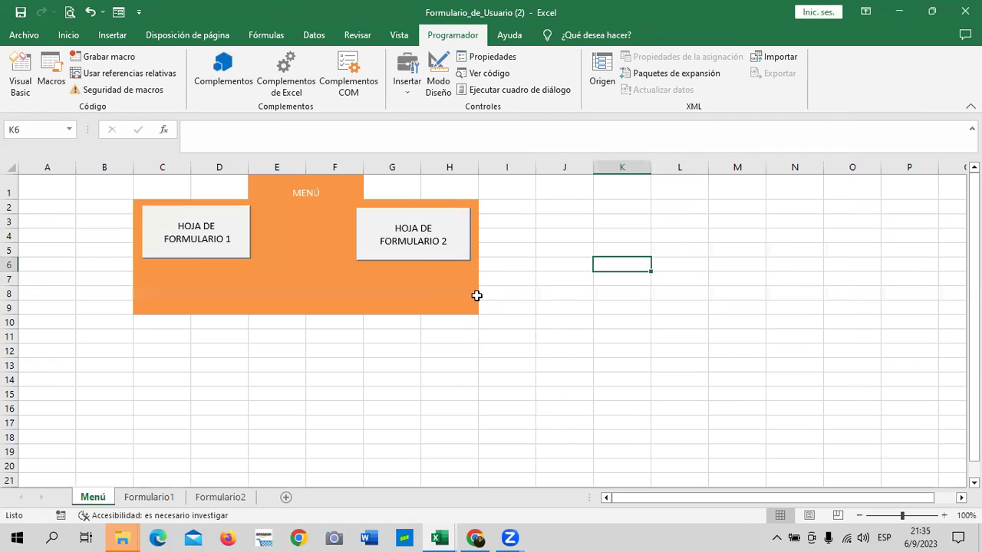
left_click(434, 227)
- Make the Menú button's text bold (Negrita) in Formato de control
right_click(506, 310)
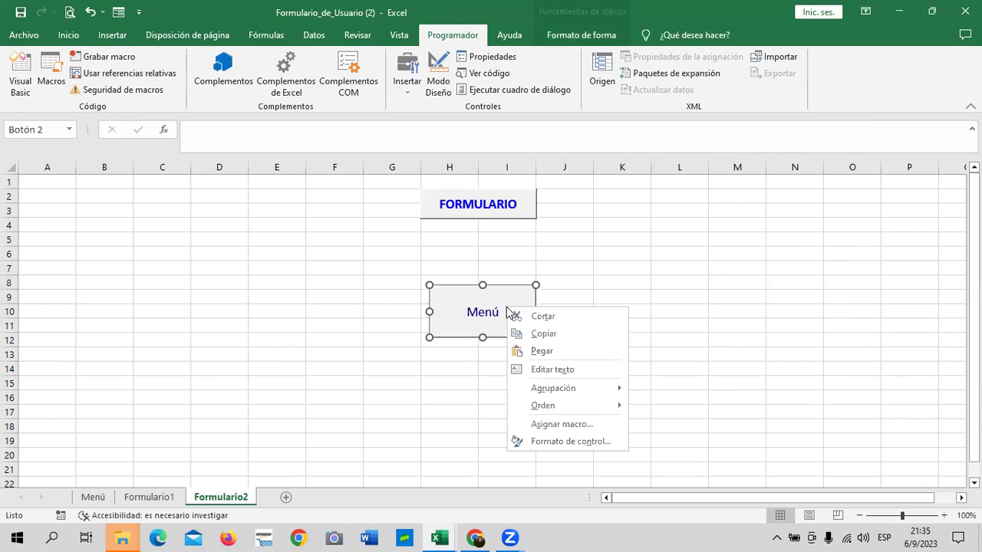
left_click(577, 439)
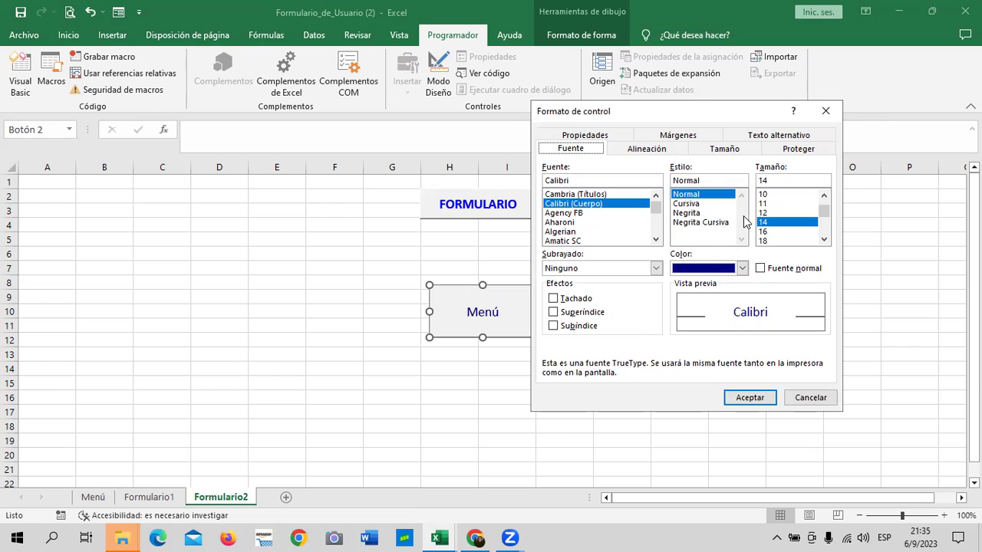
left_click(690, 214)
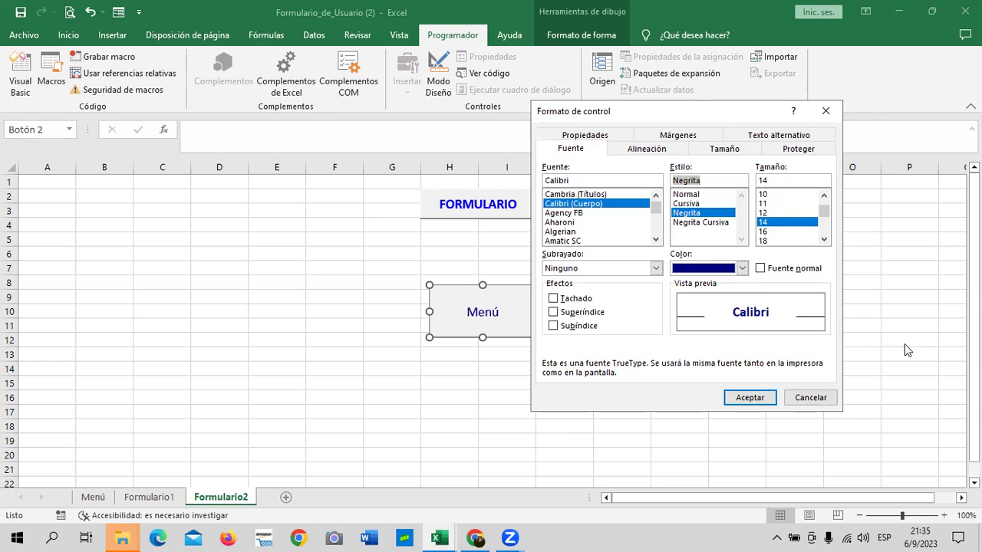
left_click(750, 397)
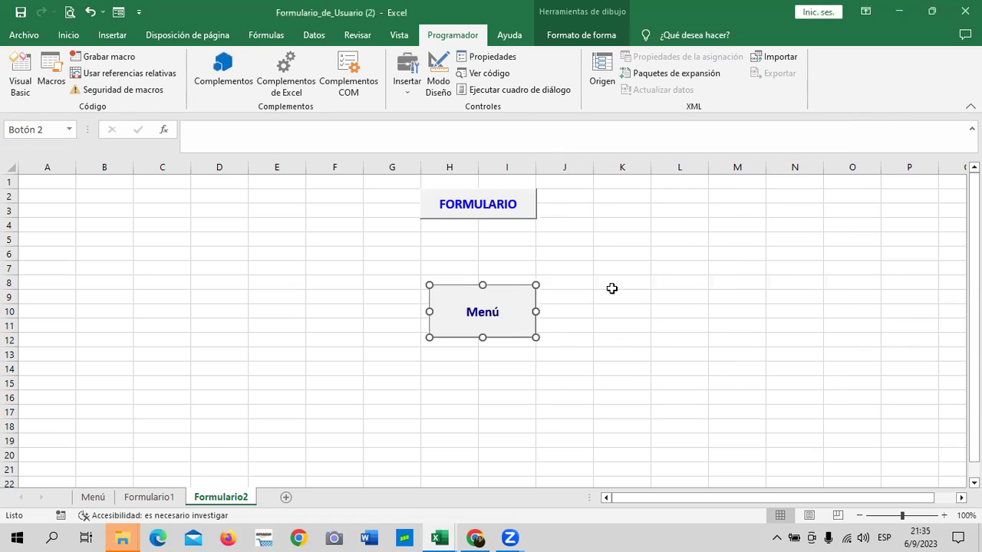
left_click(612, 289)
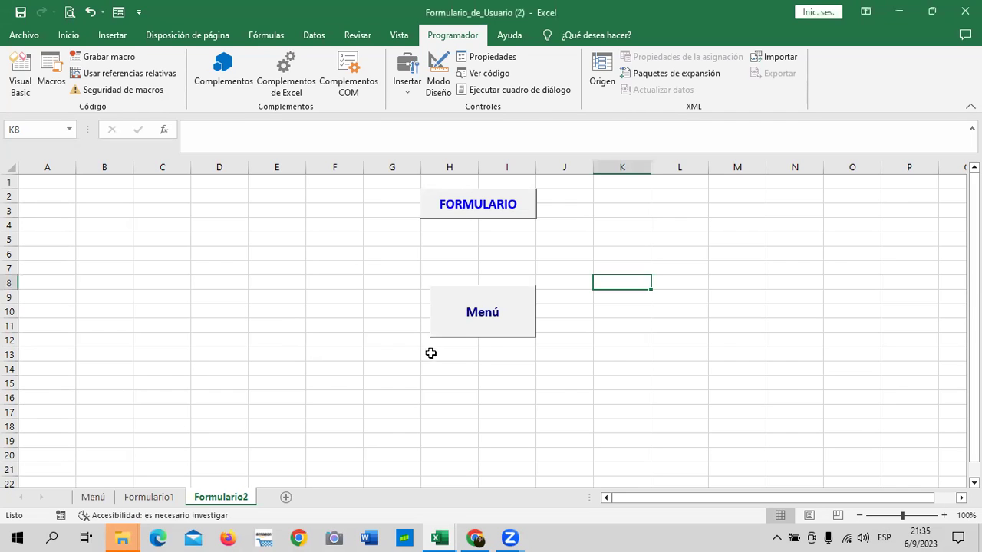
- Jump to Menú, open and close Formulario1's welcome and data-entry forms, then return to Menú
left_click(482, 330)
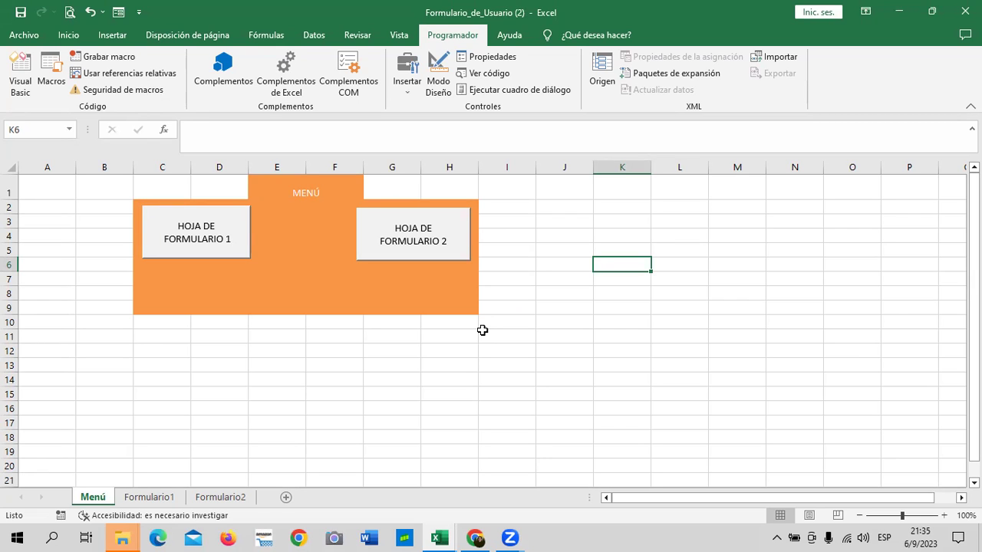
left_click(219, 247)
left_click(418, 237)
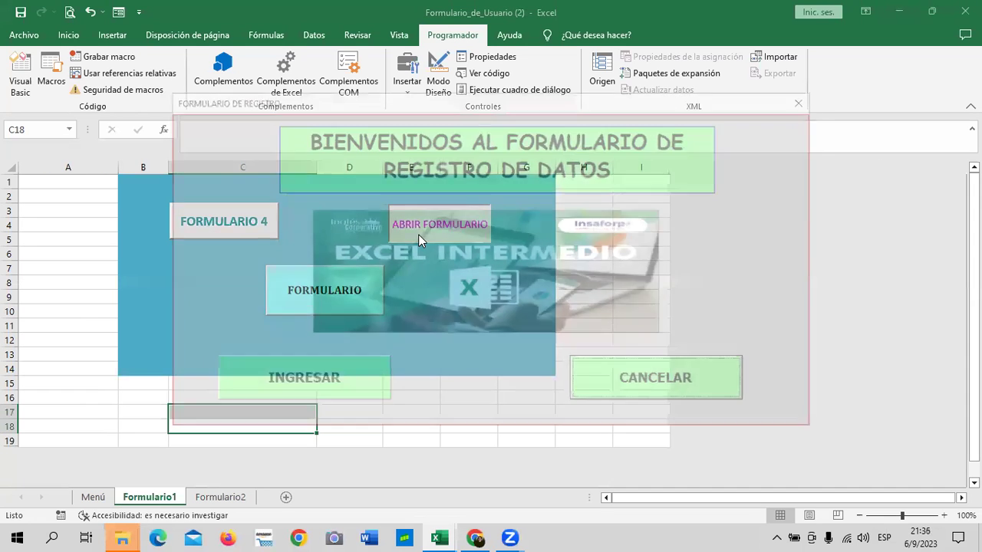
left_click(344, 383)
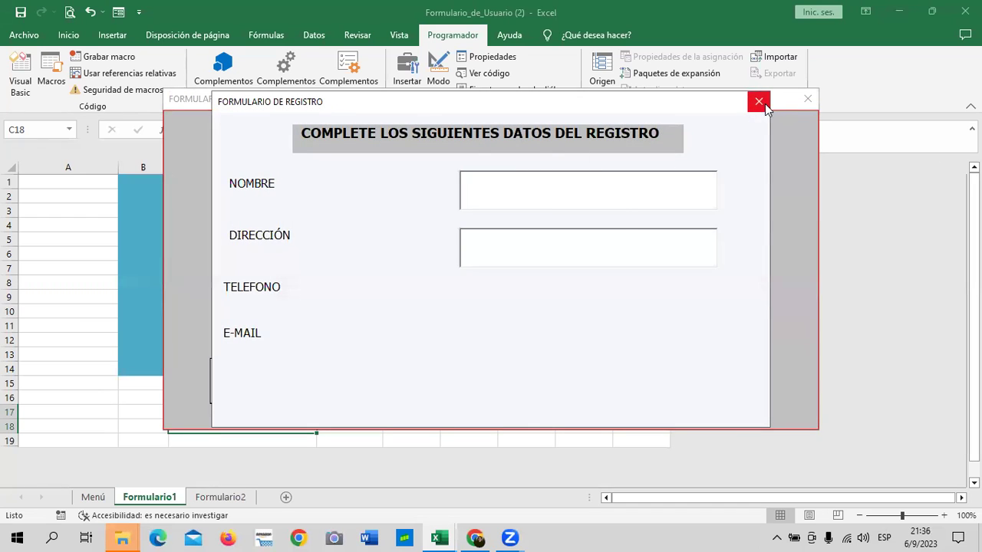
left_click(758, 101)
left_click(729, 396)
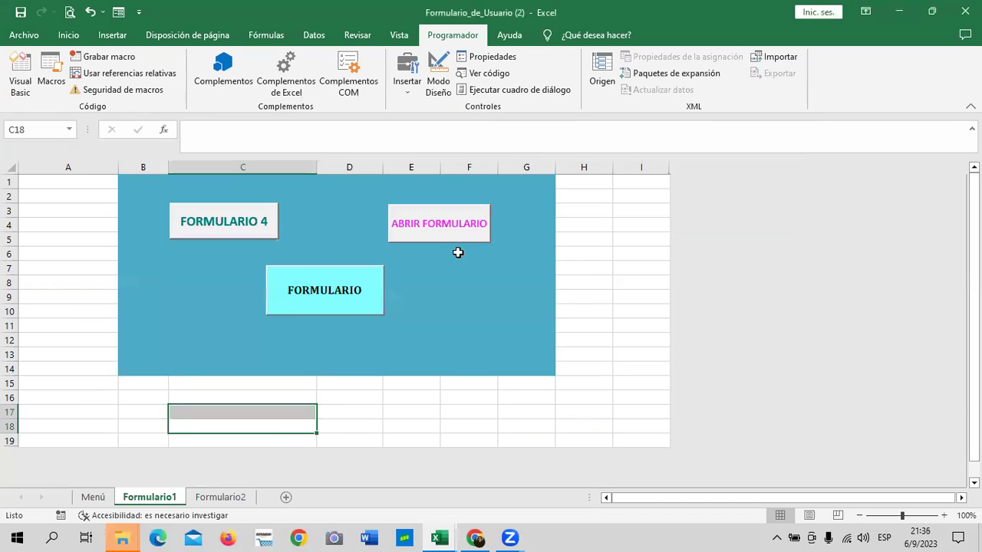
left_click(93, 498)
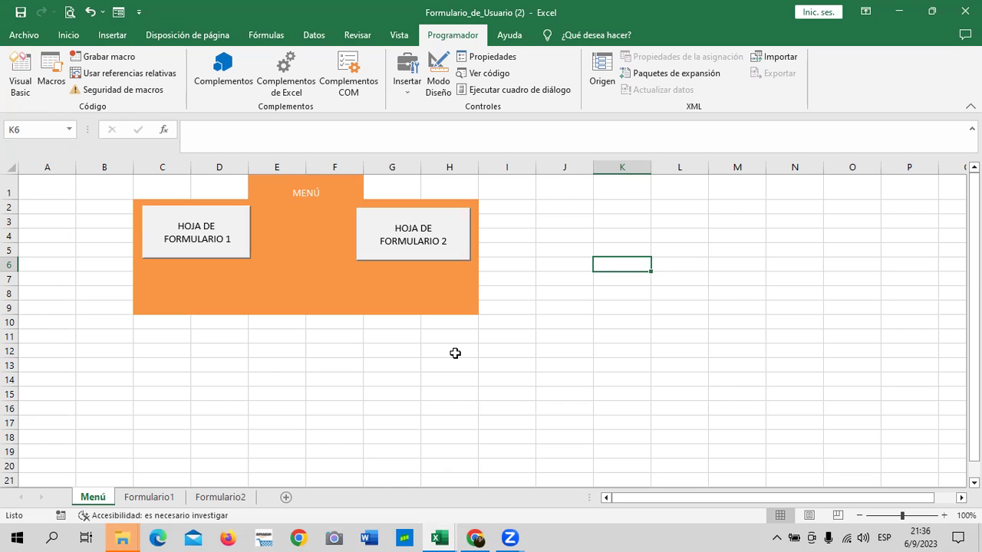
left_click(515, 58)
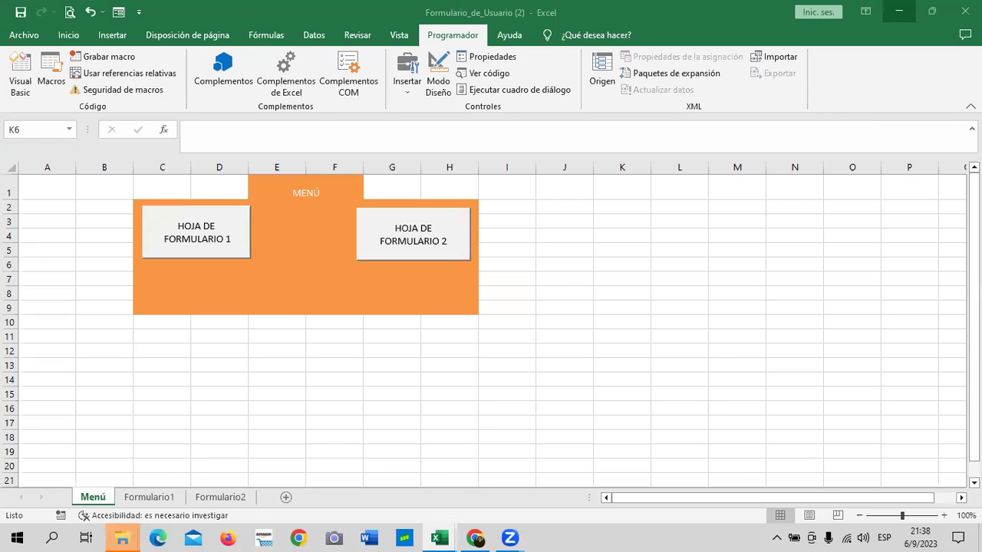
- Return to the workbook's Formulario1 sheet and open the VBA code editor
left_click(218, 242)
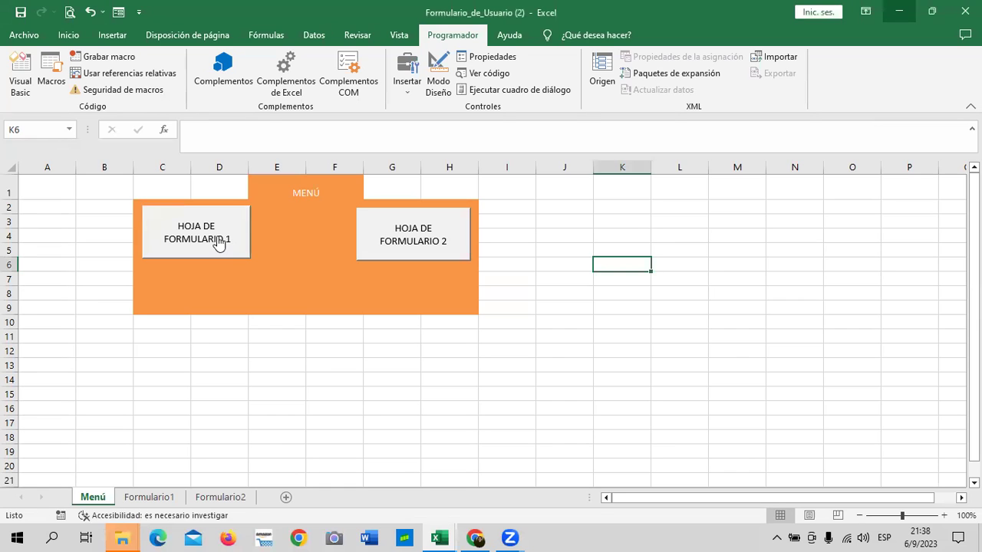
left_click(214, 228)
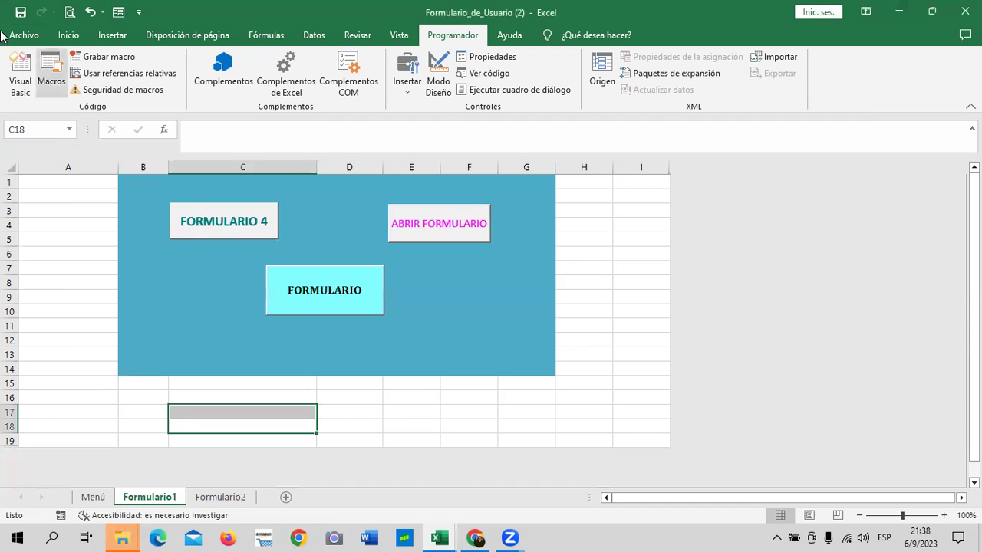
left_click(21, 75)
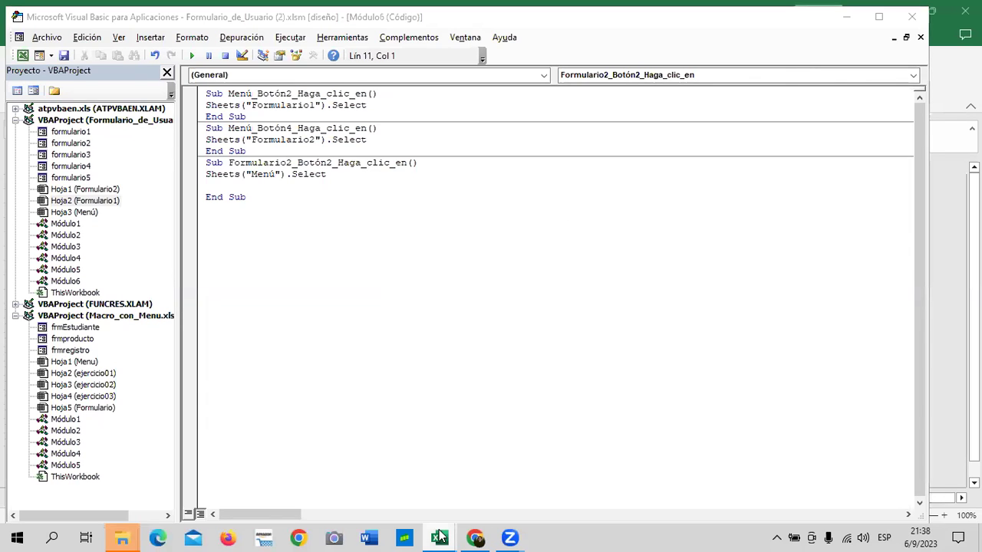
- Close the Macro_con_Menu workbook with No guardar and bring the VBA editor back
mouse_move(440, 537)
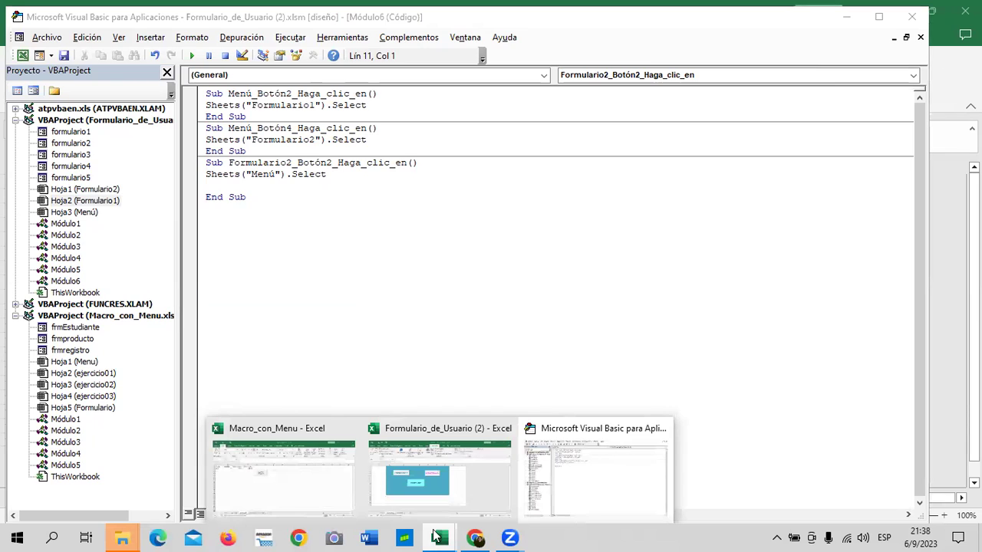
left_click(272, 475)
key("alt+F4")
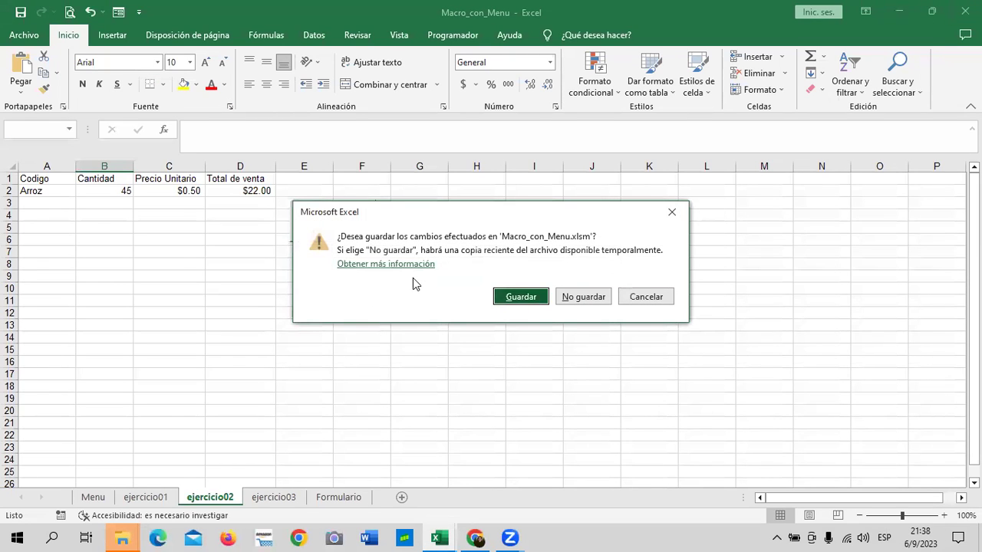
left_click(580, 298)
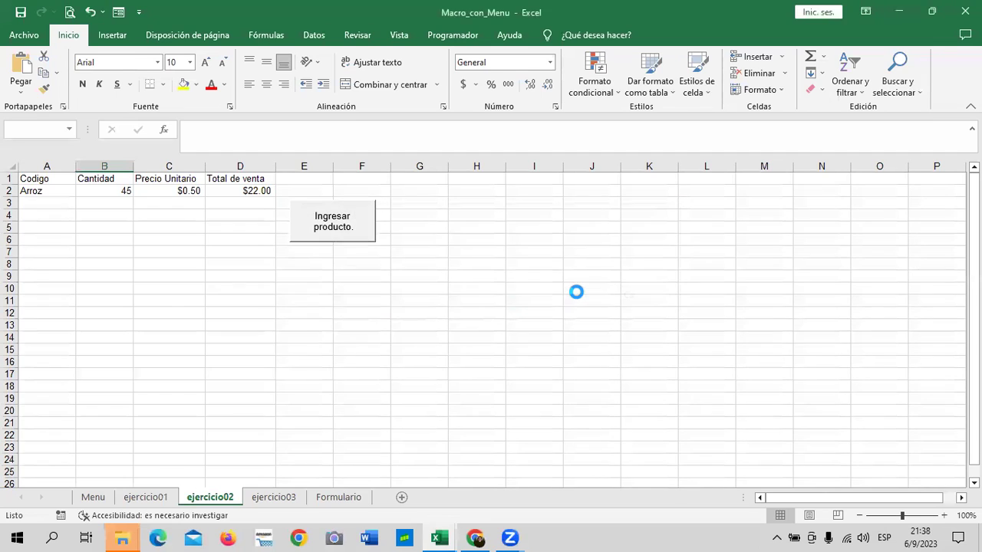
left_click(588, 370)
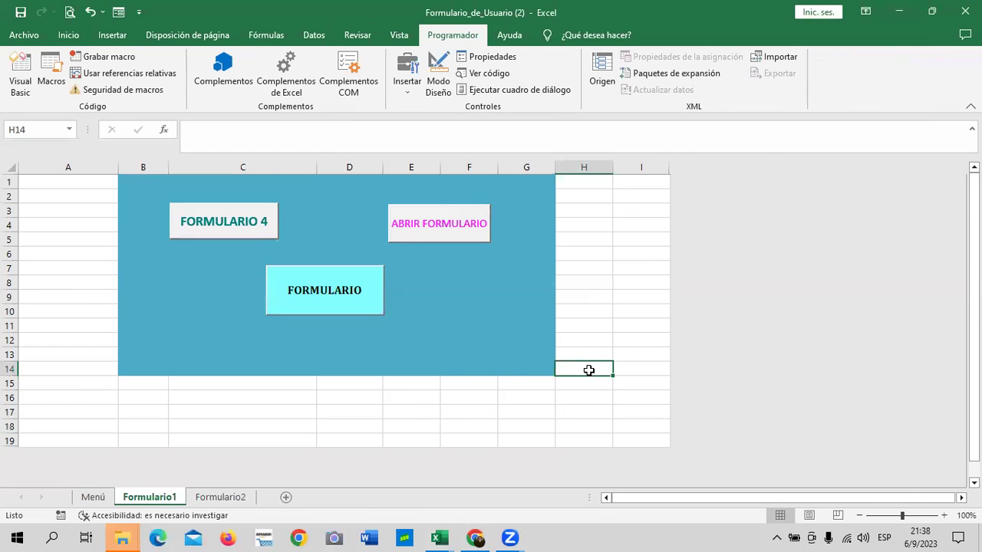
mouse_move(447, 531)
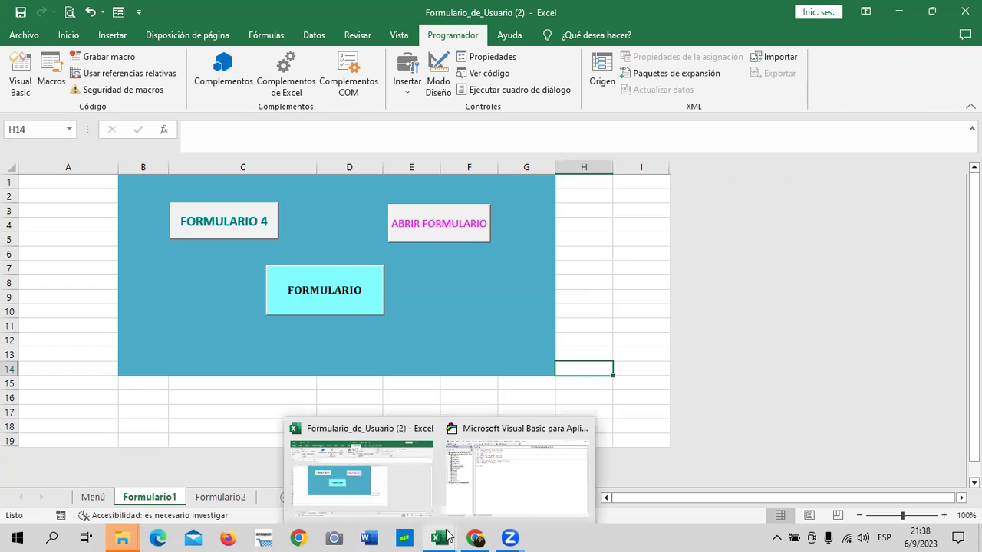
left_click(514, 491)
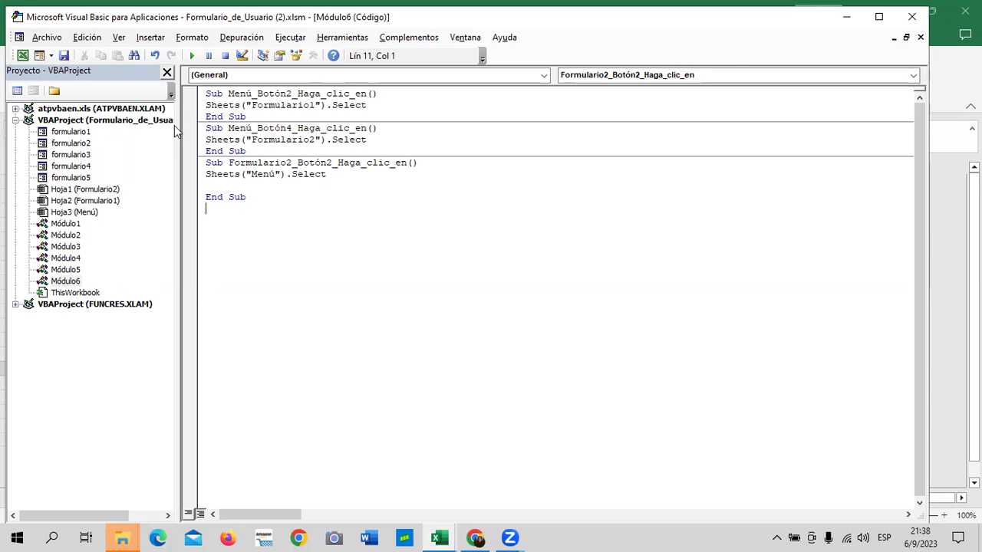
- Open the formulario5 UserForm in design view and move the Toolbox to its right
double_click(88, 169)
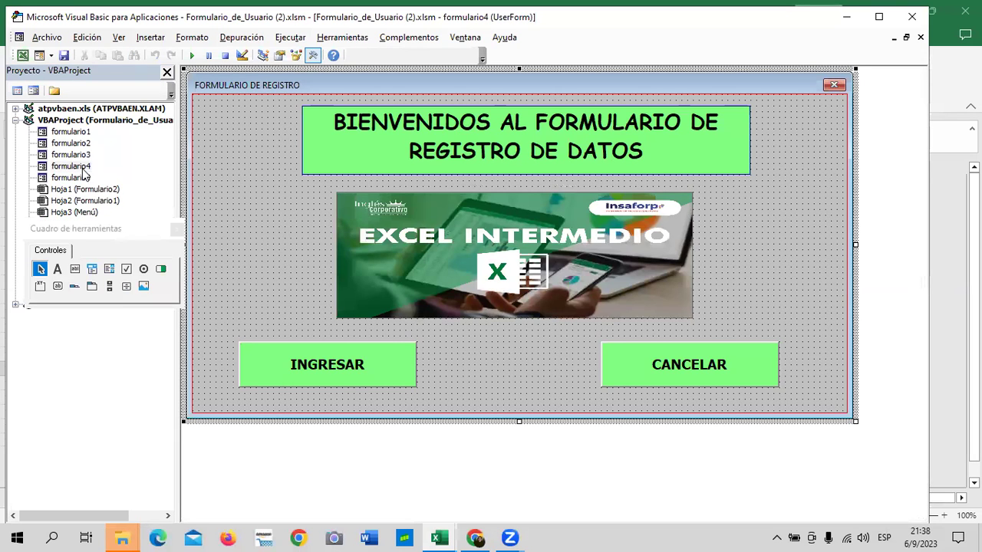
double_click(80, 179)
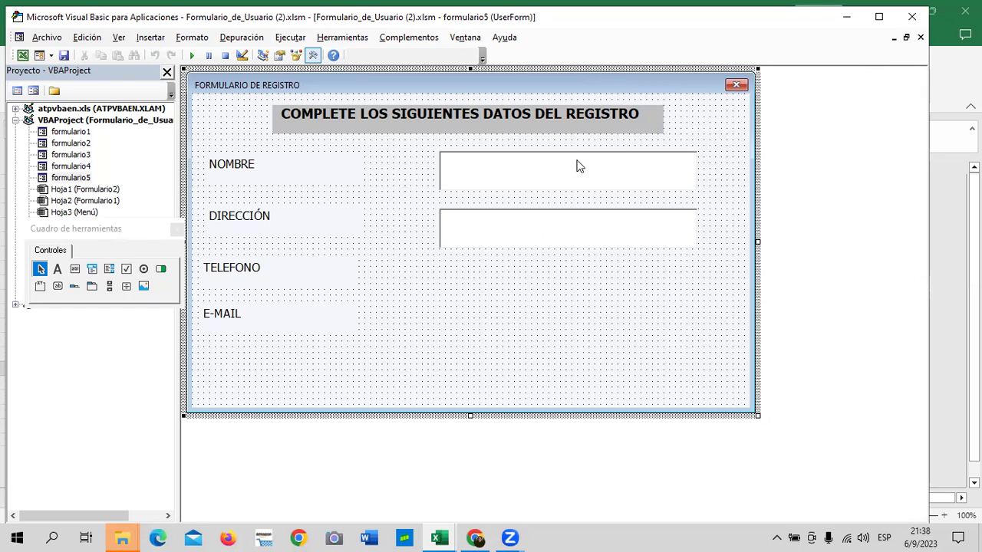
left_click(123, 237)
left_click_drag(105, 234, 808, 285)
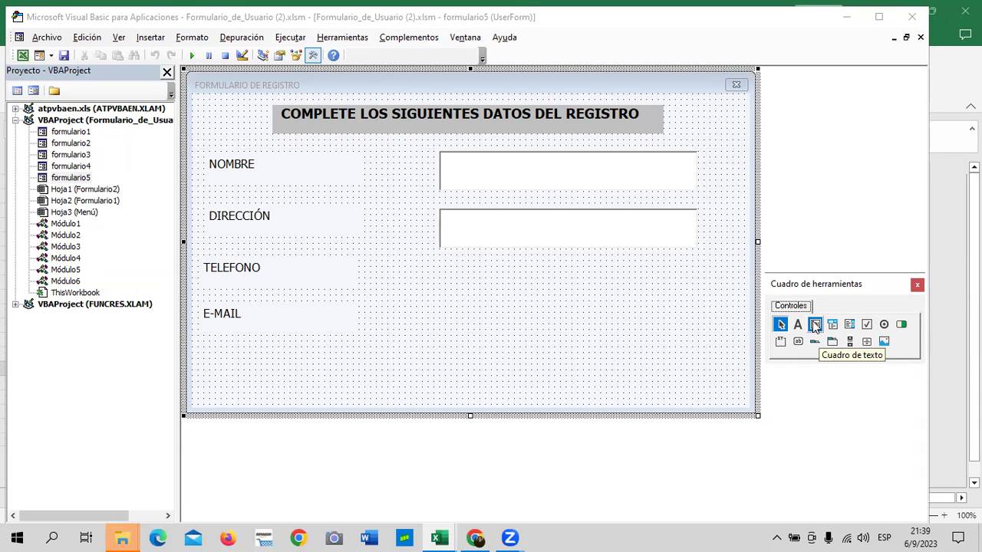
left_click(813, 324)
left_click(619, 240)
- Copy-paste the DIRECCIÓN text box twice, placing copies beside the TELEFONO and E-MAIL labels
right_click(605, 232)
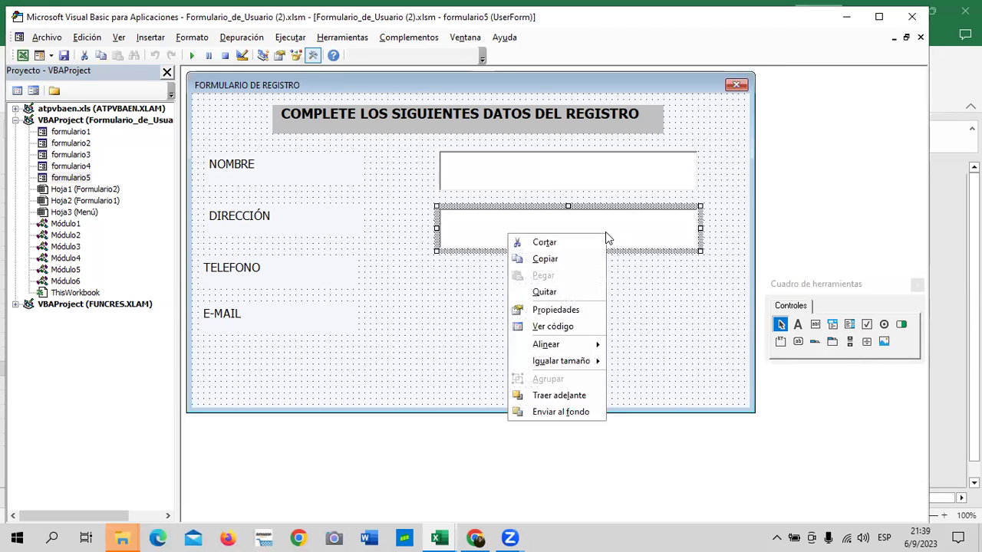
left_click(545, 259)
right_click(503, 299)
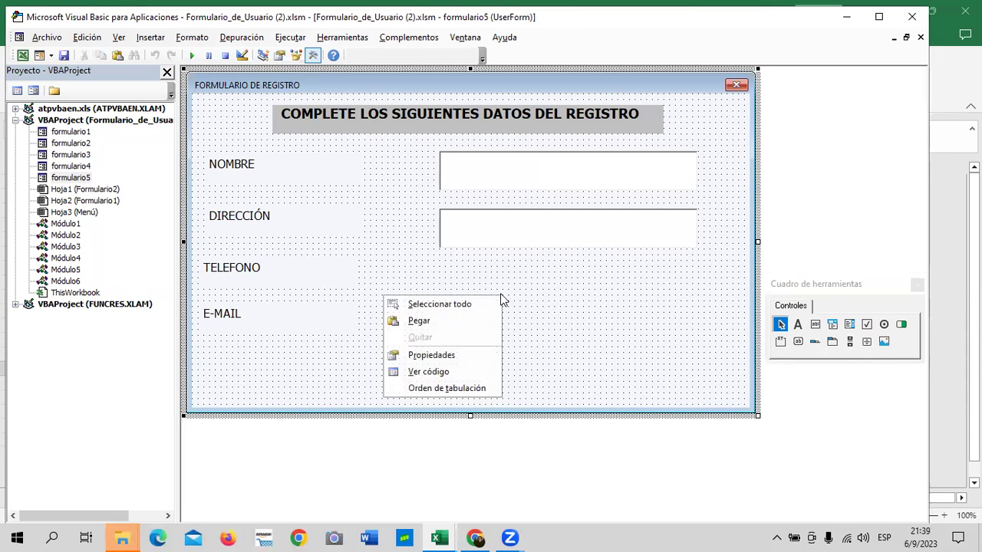
left_click(456, 321)
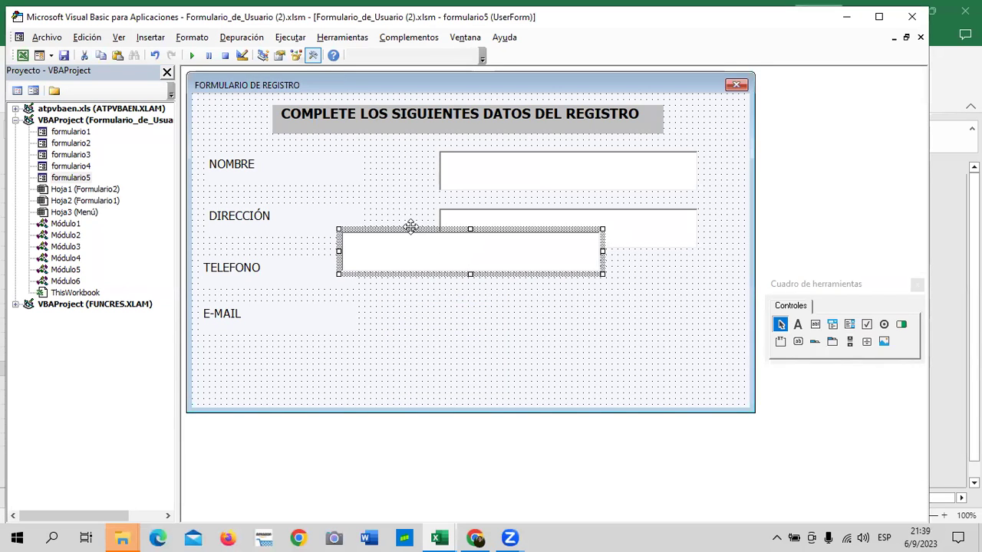
mouse_move(409, 229)
left_mouse_down()
mouse_move(512, 280)
mouse_move(511, 271)
left_mouse_up()
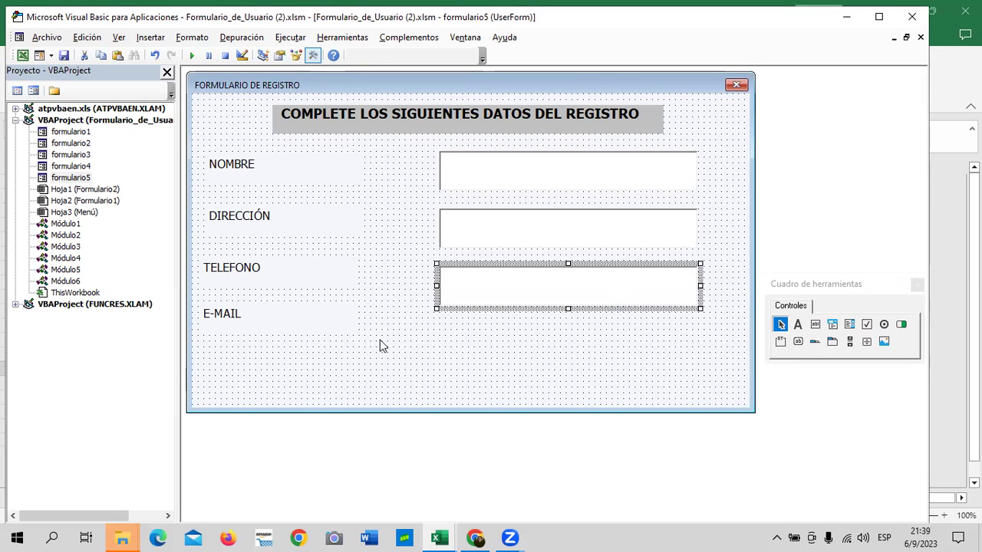
right_click(628, 266)
left_click(601, 286)
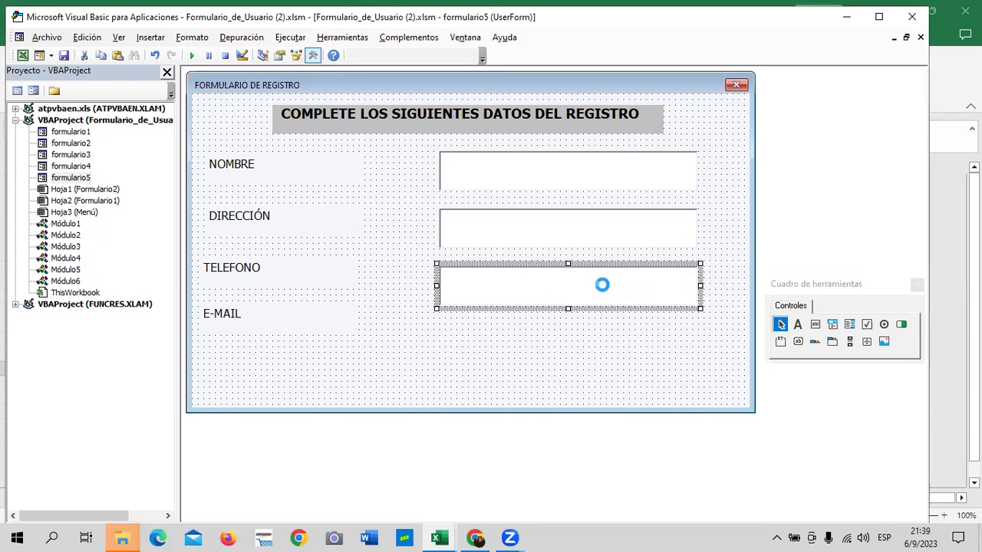
right_click(540, 362)
left_click(500, 390)
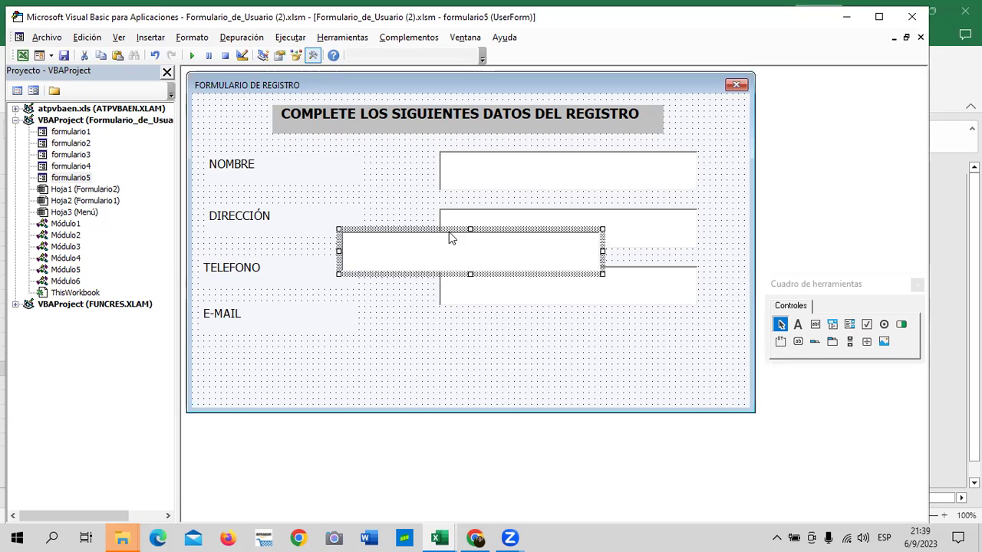
left_click_drag(444, 235, 547, 330)
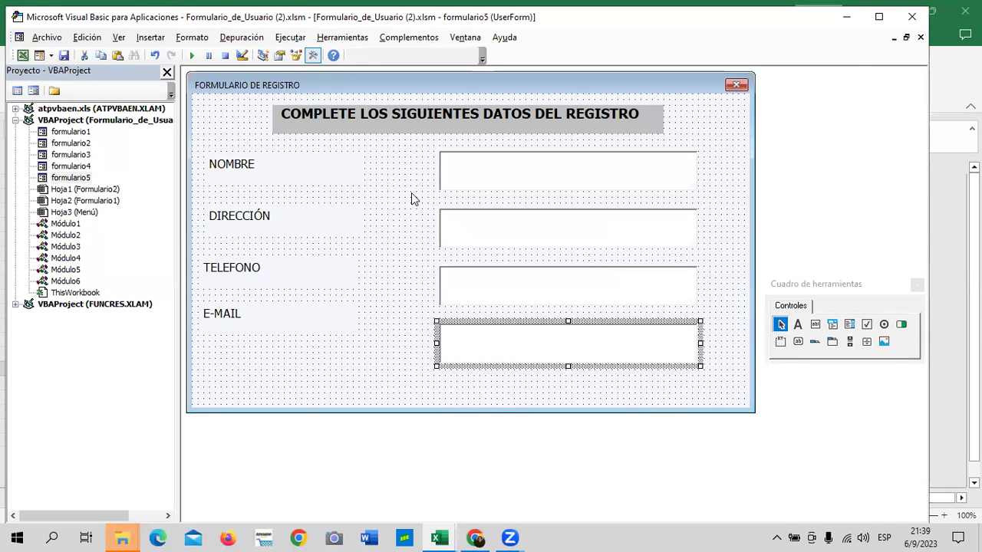
left_click(300, 169)
left_click_drag(327, 161, 348, 161)
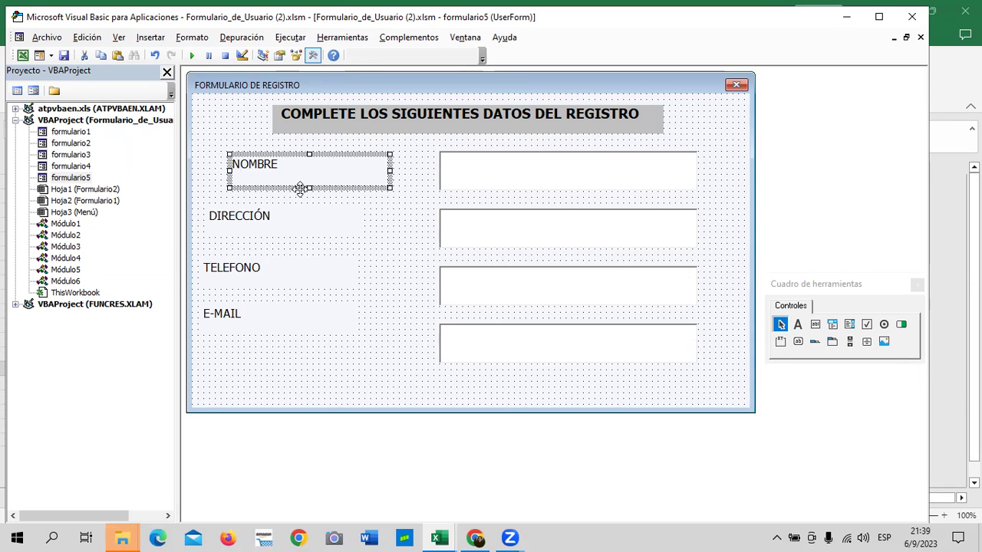
left_click(256, 220)
left_click_drag(297, 205, 327, 208)
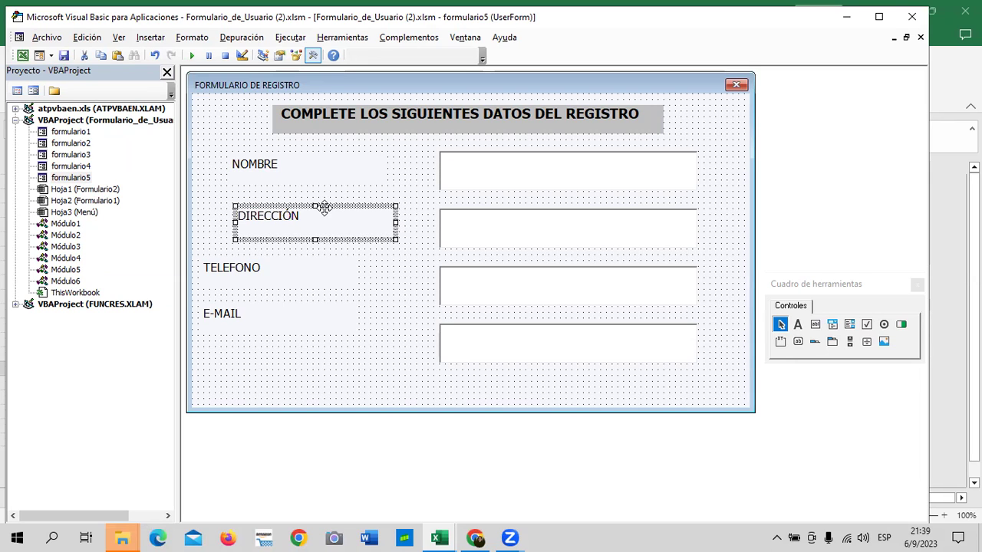
left_click(295, 276)
left_click_drag(304, 255, 335, 264)
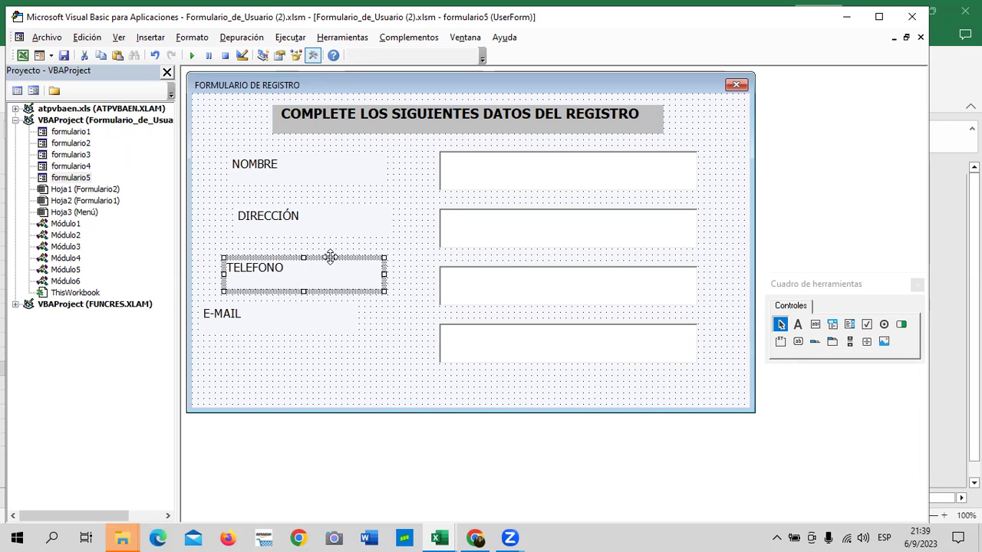
left_click(255, 331)
mouse_move(314, 301)
left_mouse_down()
mouse_move(350, 335)
mouse_move(365, 323)
left_mouse_up()
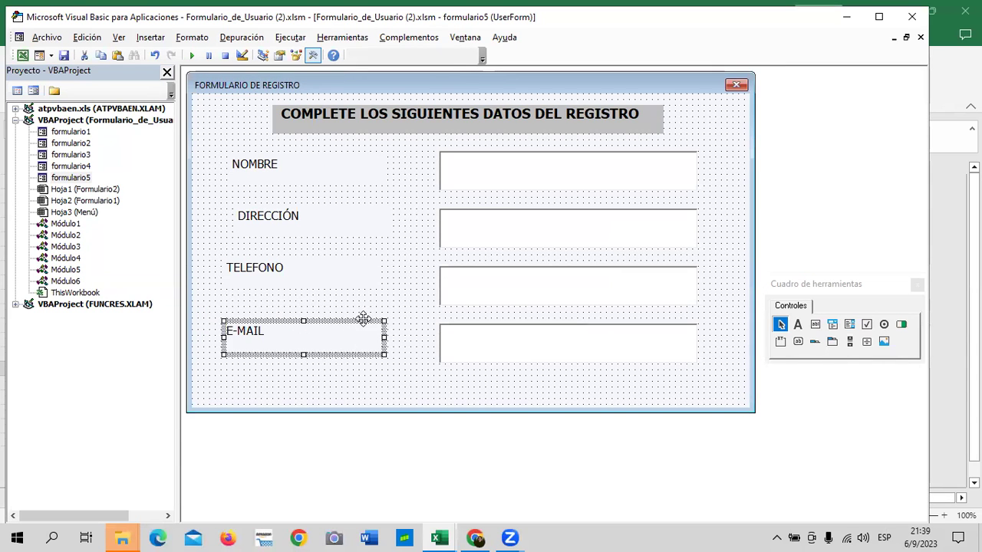
left_click(375, 387)
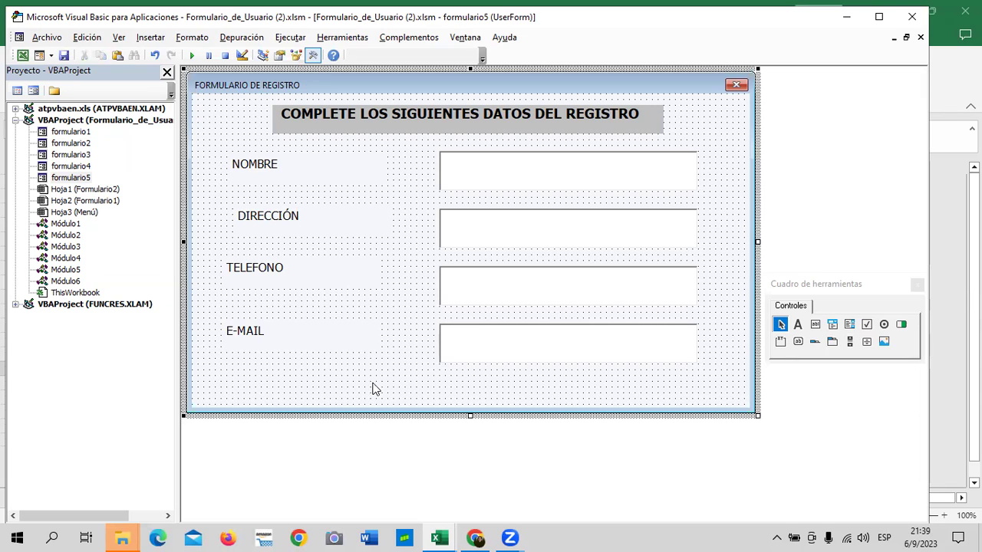
left_click(308, 215)
left_click_drag(325, 204, 314, 204)
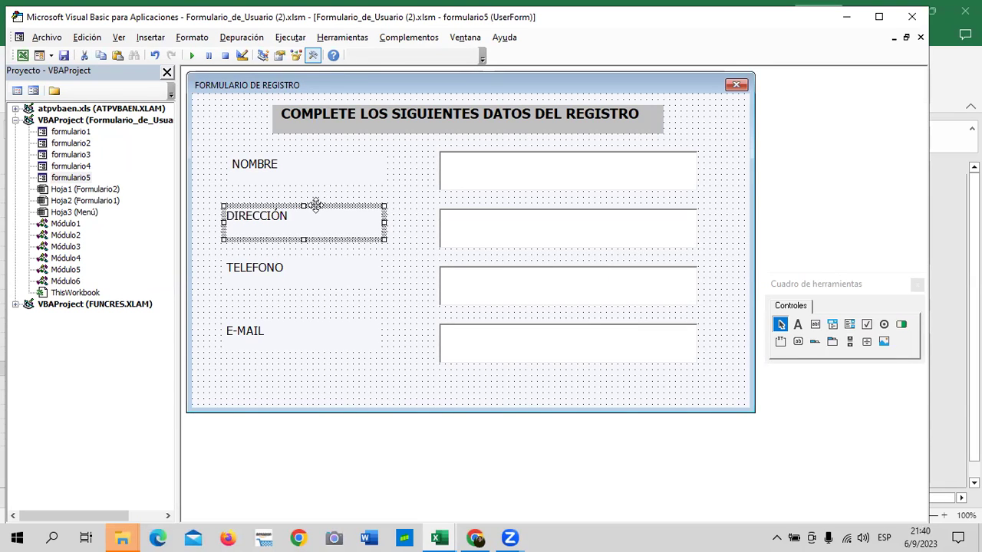
left_click(309, 270)
left_click(296, 339)
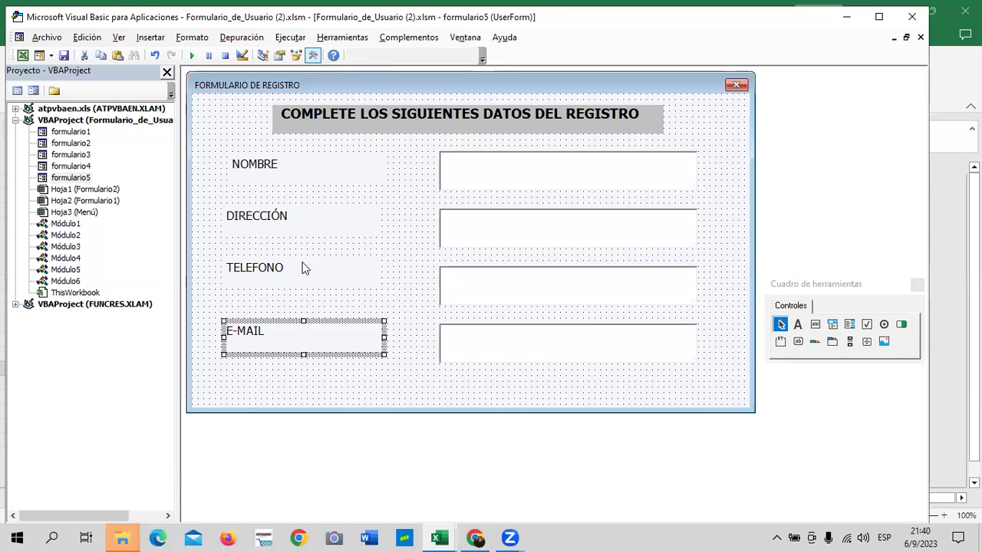
left_click(304, 176)
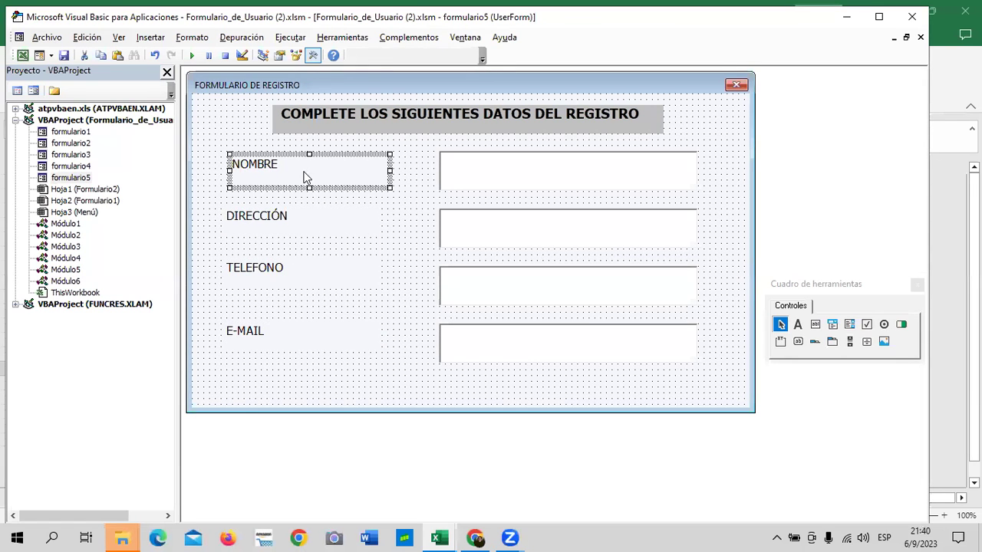
left_click(331, 386)
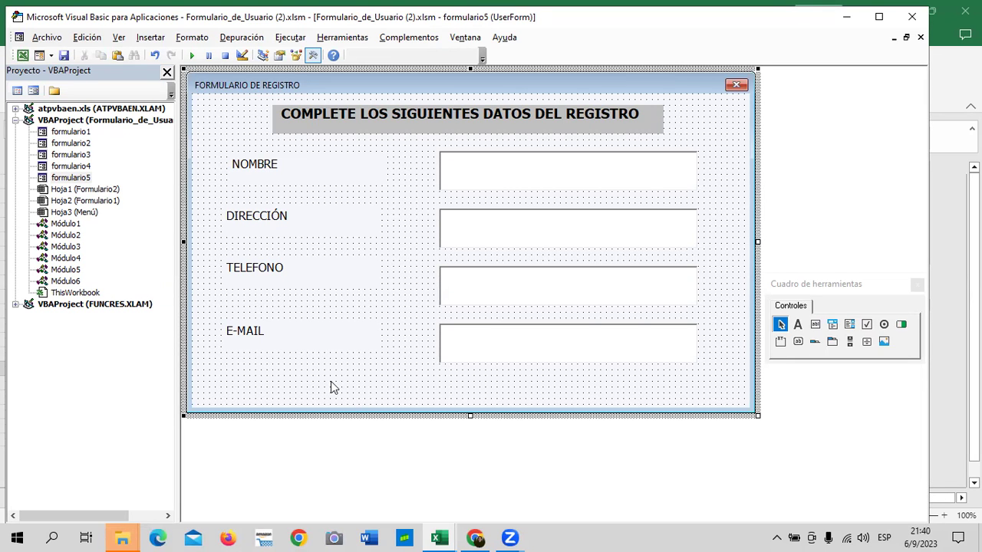
left_click(309, 167)
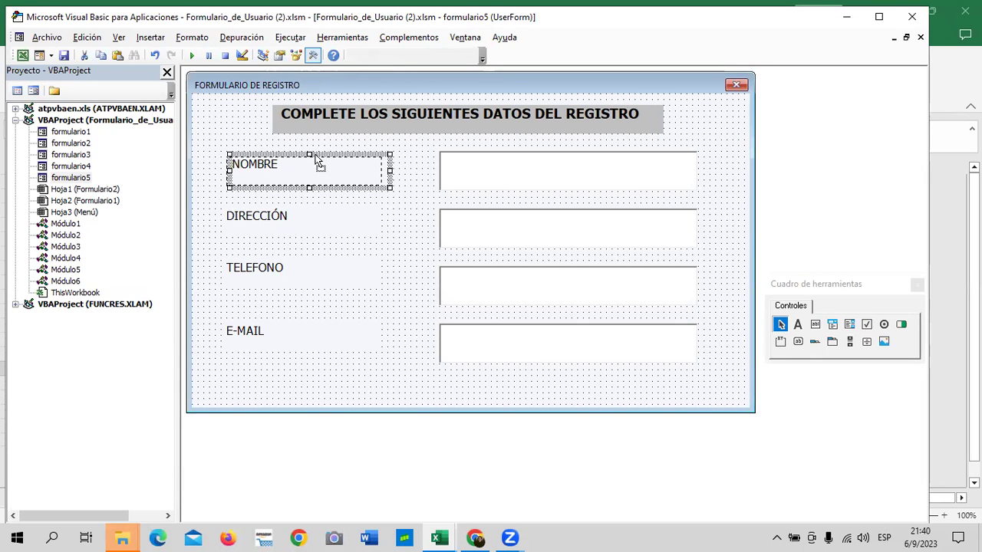
left_click_drag(318, 162, 318, 154)
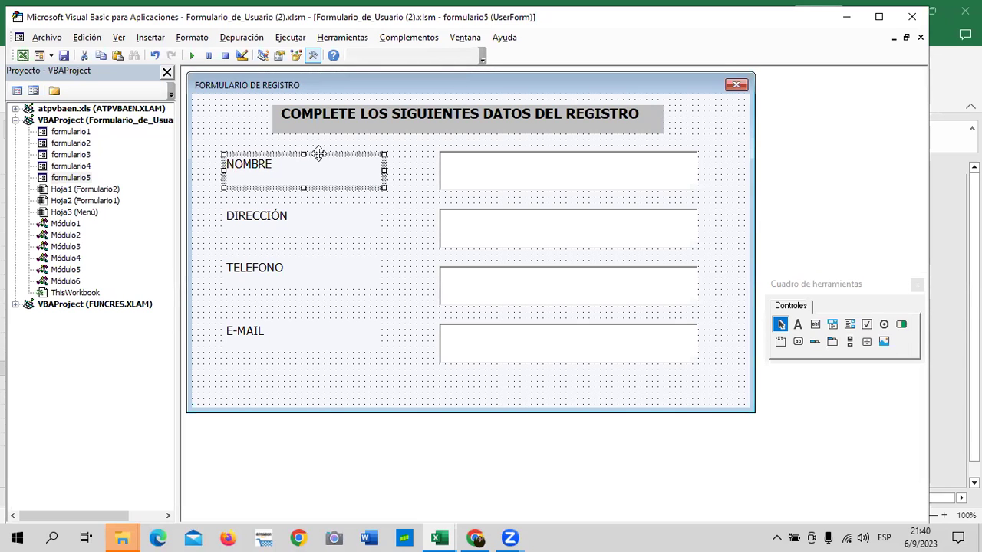
left_click(314, 228)
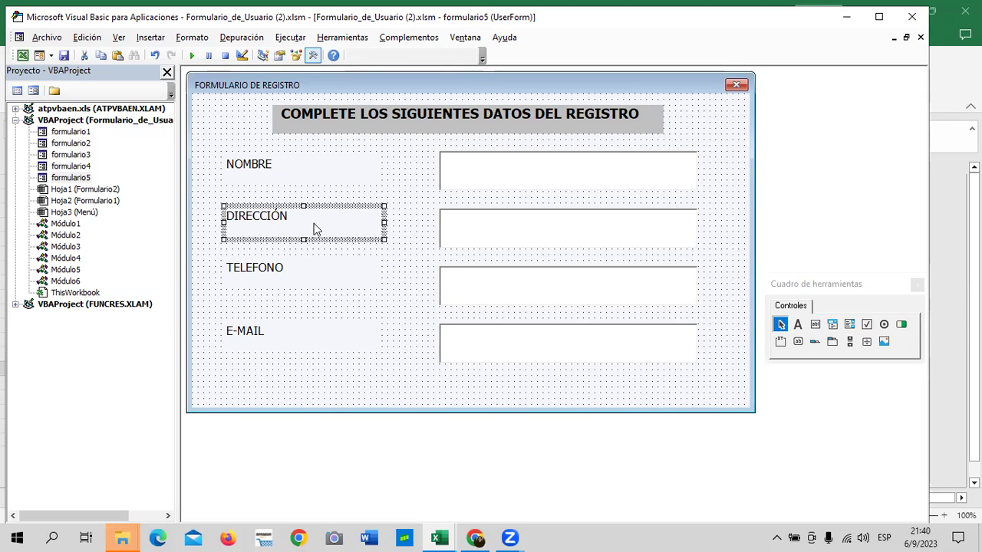
left_click(314, 283)
left_click(311, 349)
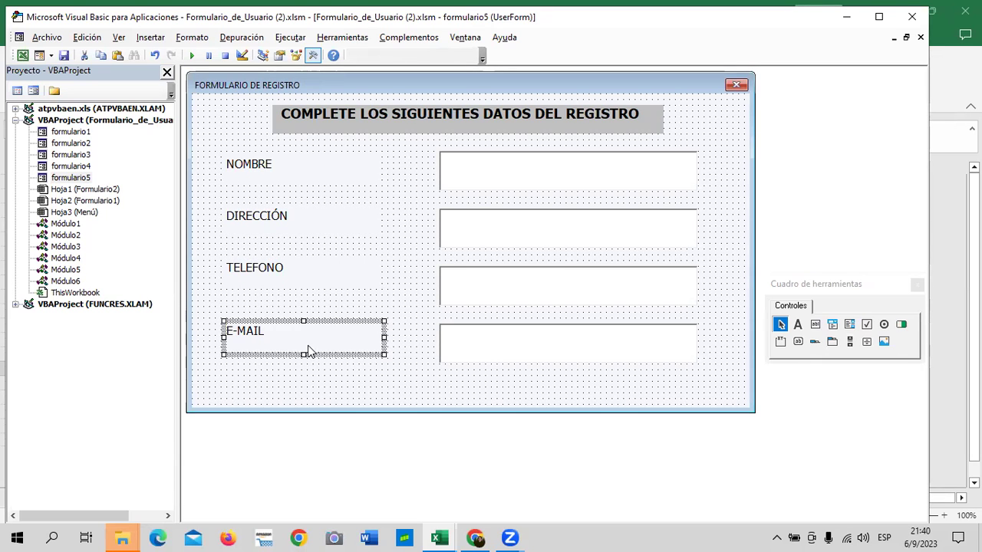
left_click(327, 169)
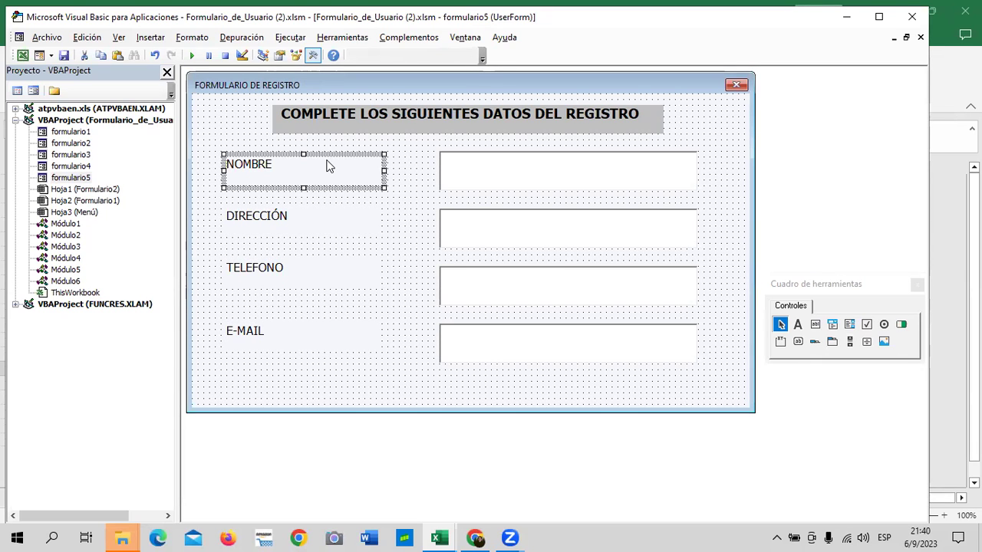
- Open Propiedades for the NOMBRE label and close the Cuadro de herramientas toolbox
right_click(328, 167)
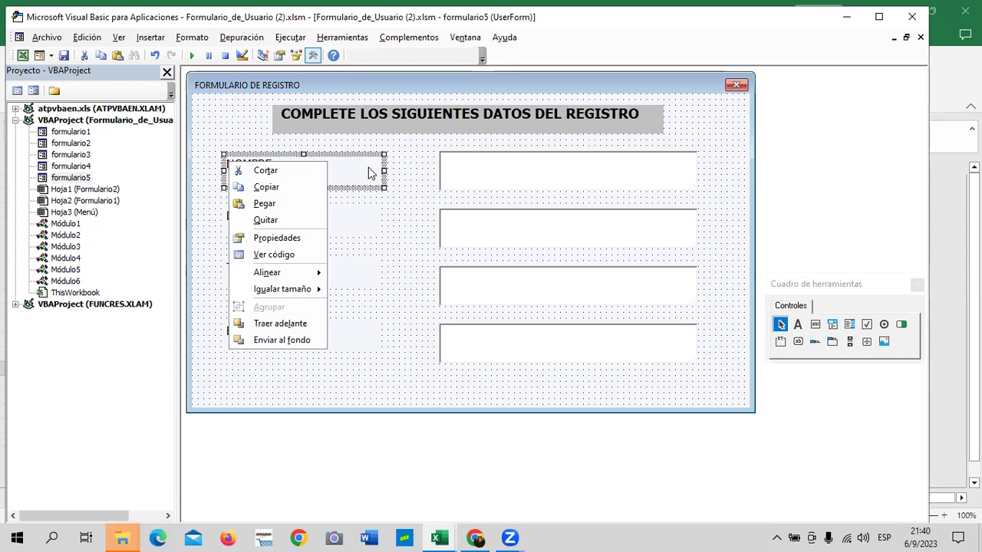
left_click(256, 243)
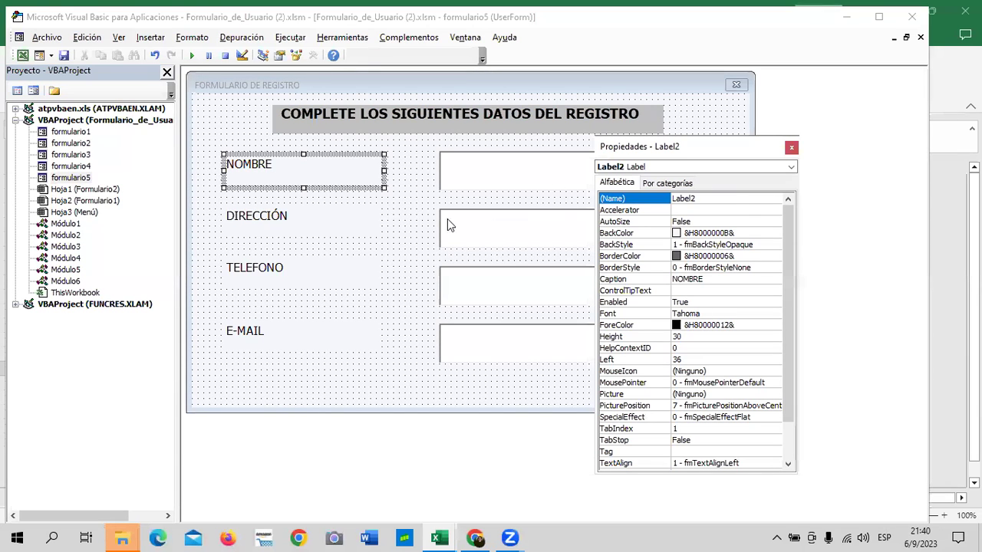
left_click(351, 228)
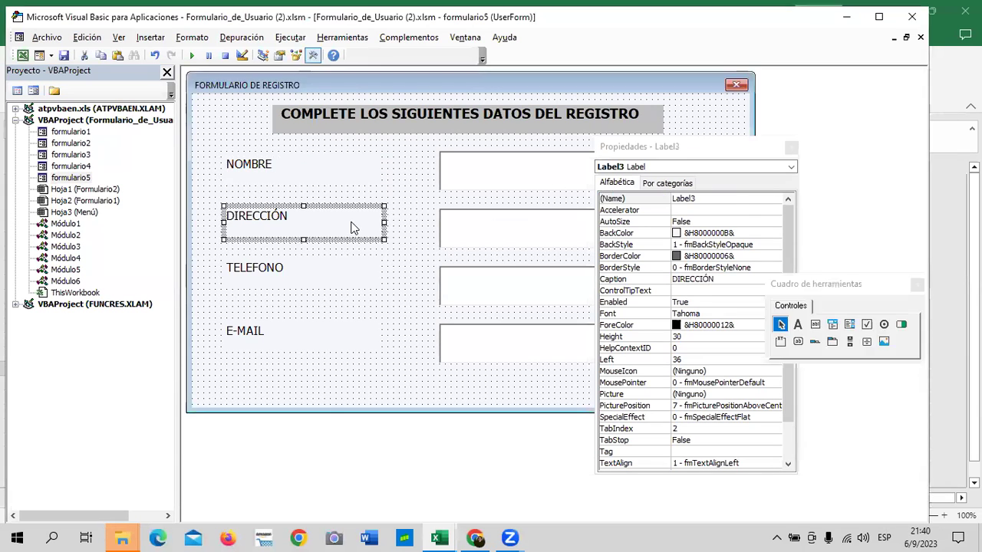
left_click(351, 273)
left_click(342, 335)
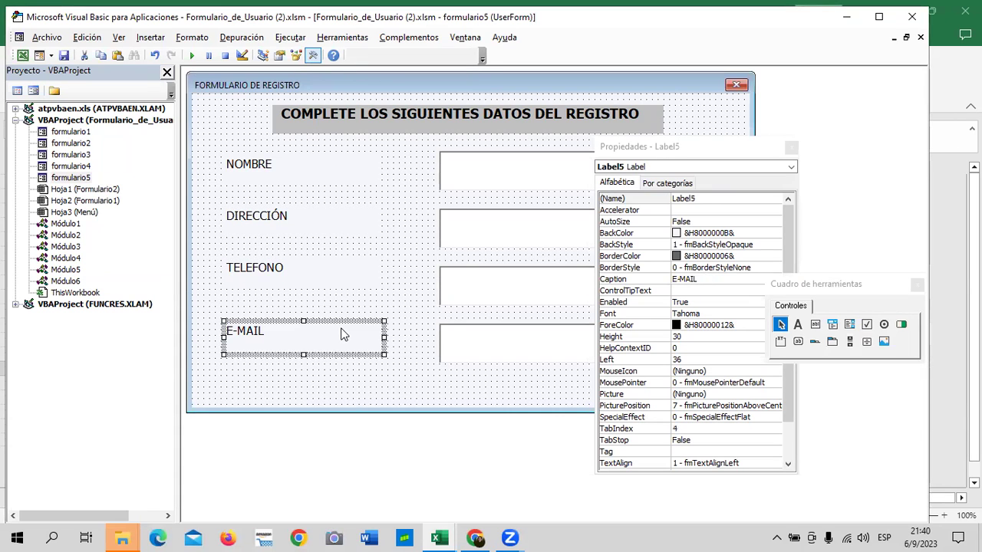
left_click(917, 284)
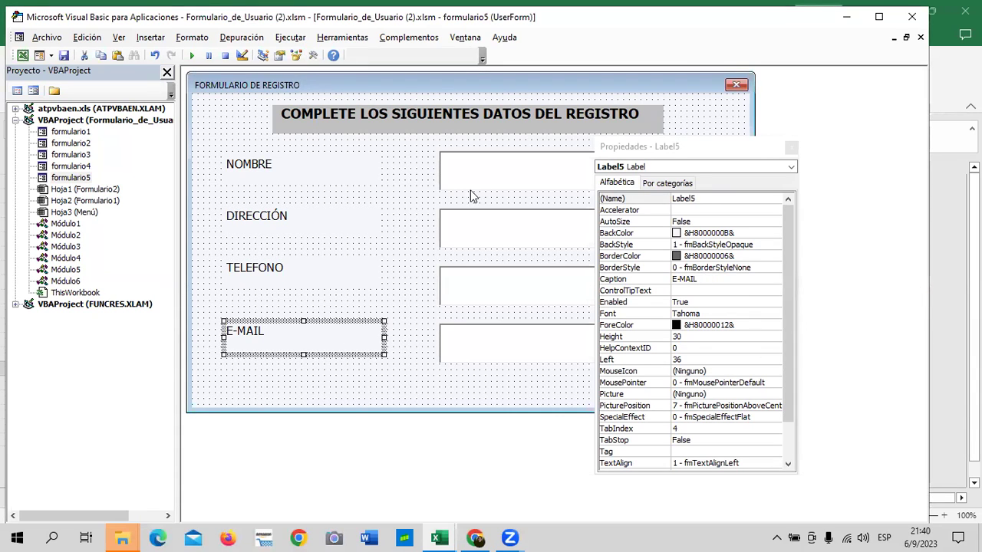
- Reselect NOMBRE (Label2) and check its AutoSize setting, still False
left_click(375, 176)
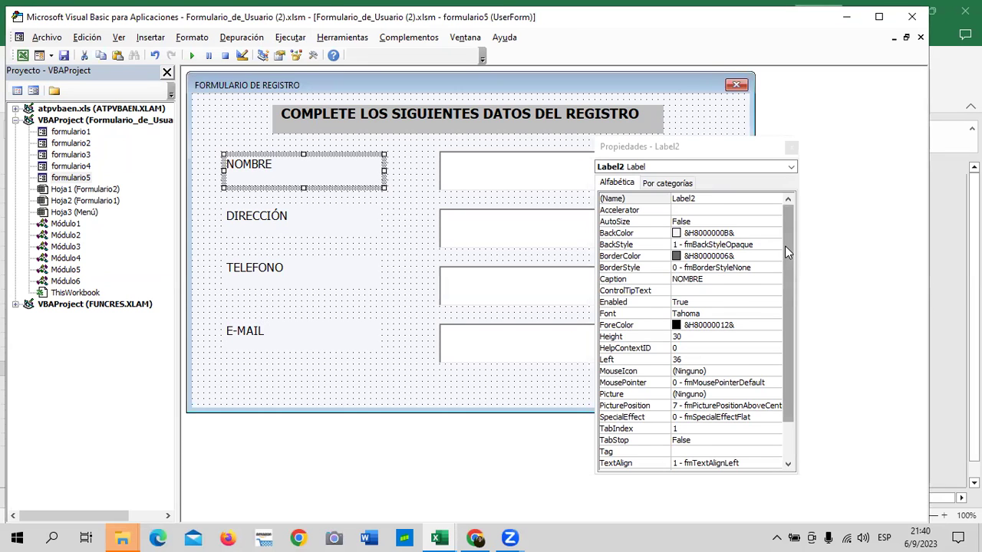
left_click_drag(785, 245, 789, 231)
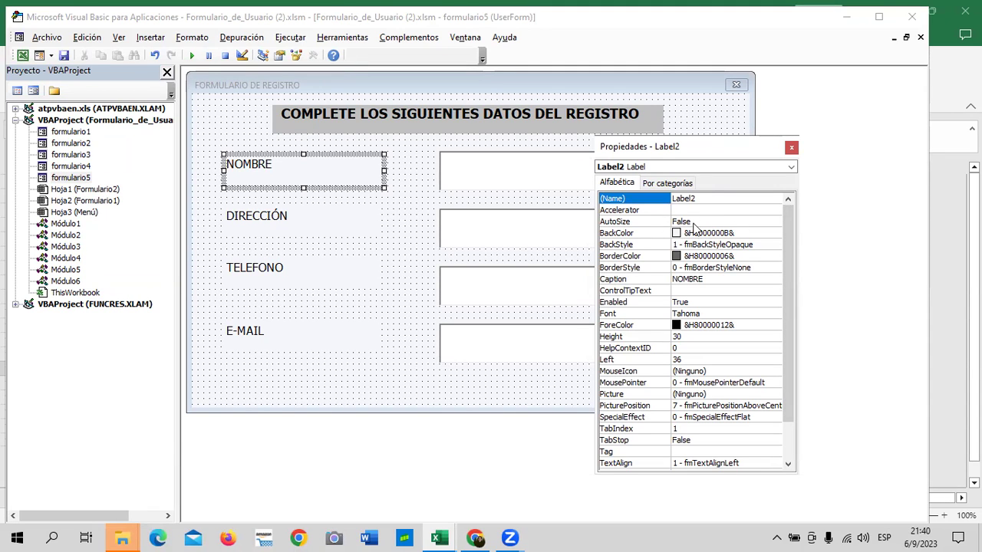
left_click(713, 223)
left_click(774, 223)
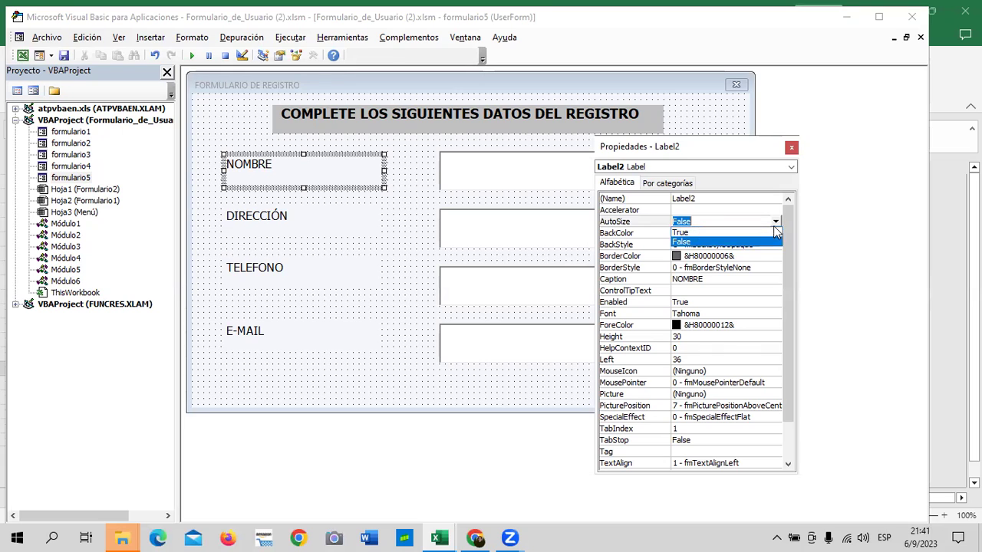
- Set NOMBRE's BackColor to the Sistema colour Resalte (&H8000000D&), replacing palette blue
left_click(835, 240)
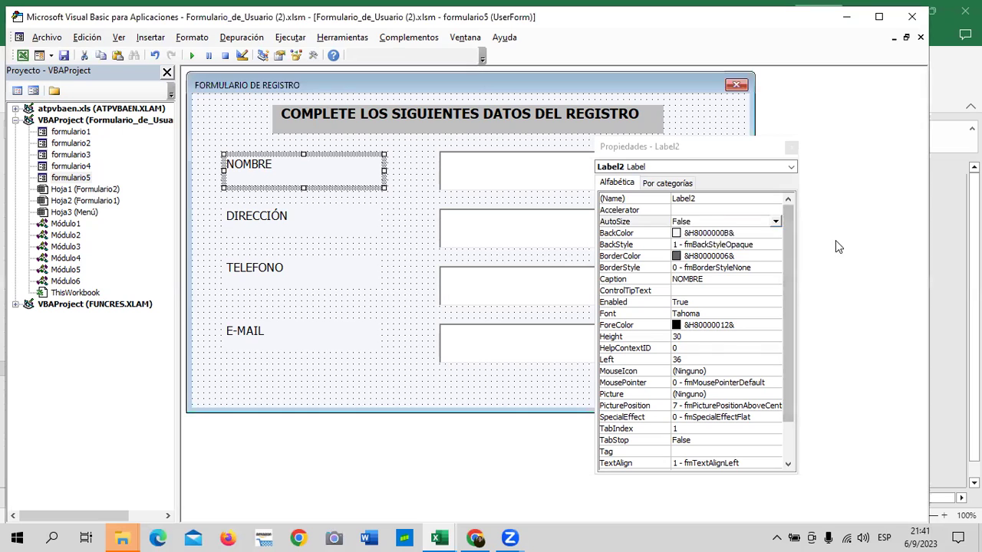
left_click(641, 233)
left_click(775, 233)
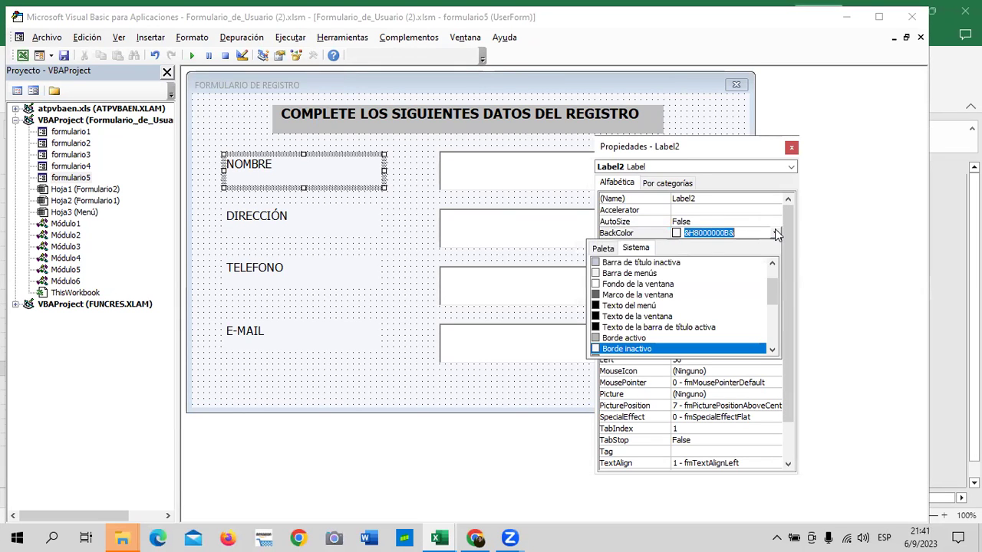
left_click(602, 248)
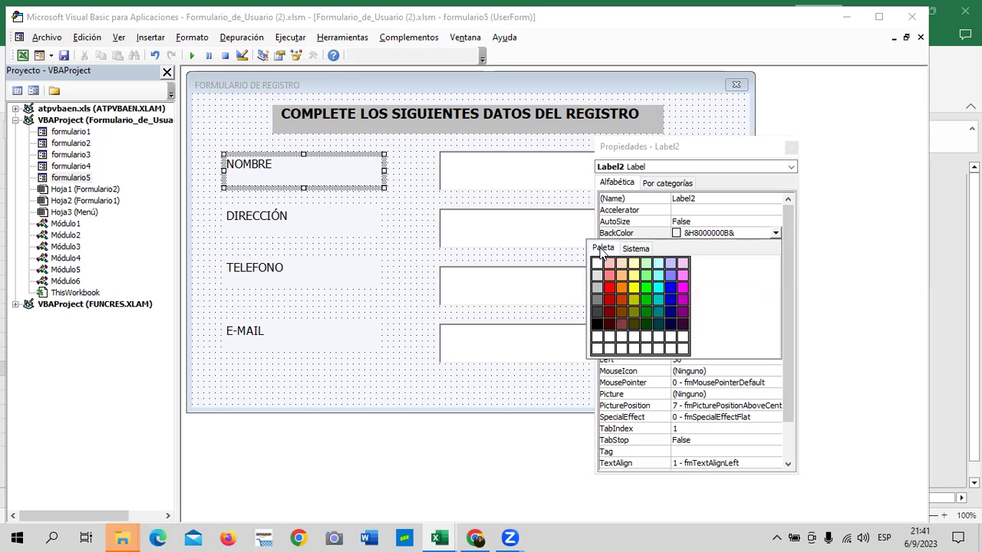
left_click(674, 286)
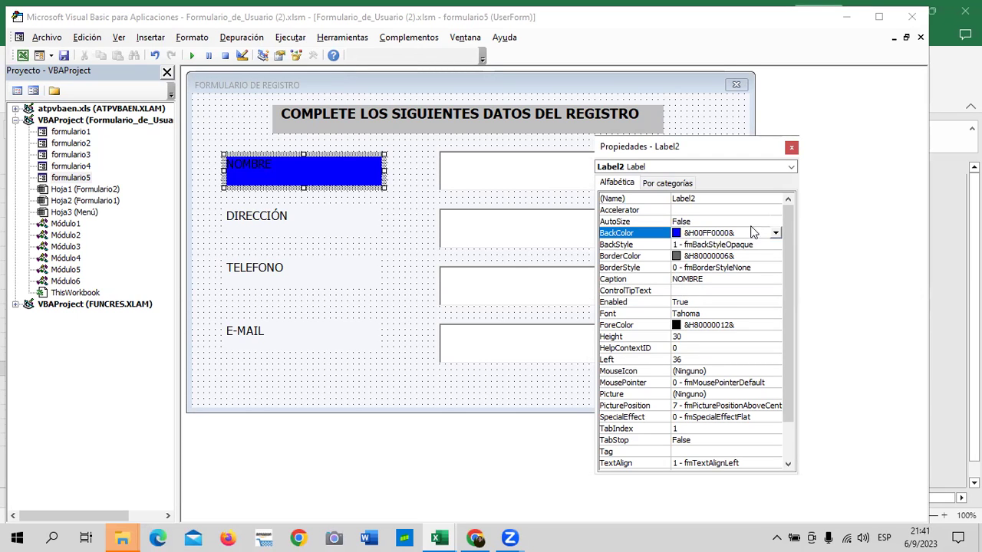
left_click(776, 232)
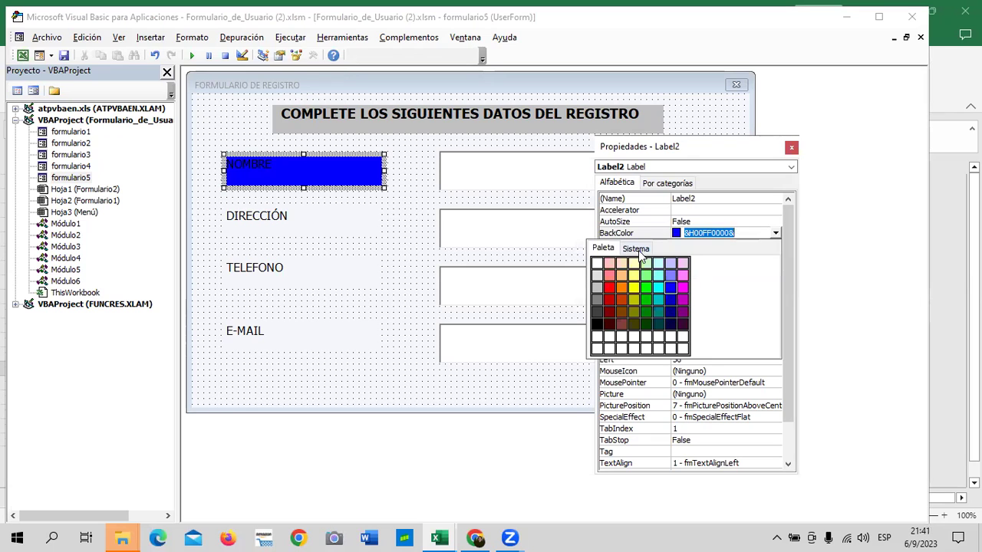
left_click(636, 249)
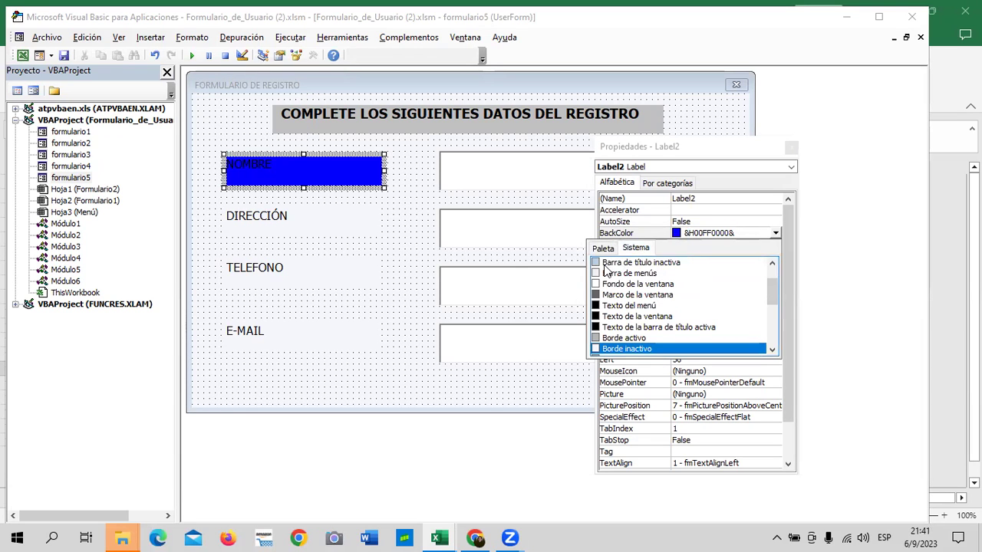
left_click_drag(772, 304, 772, 328)
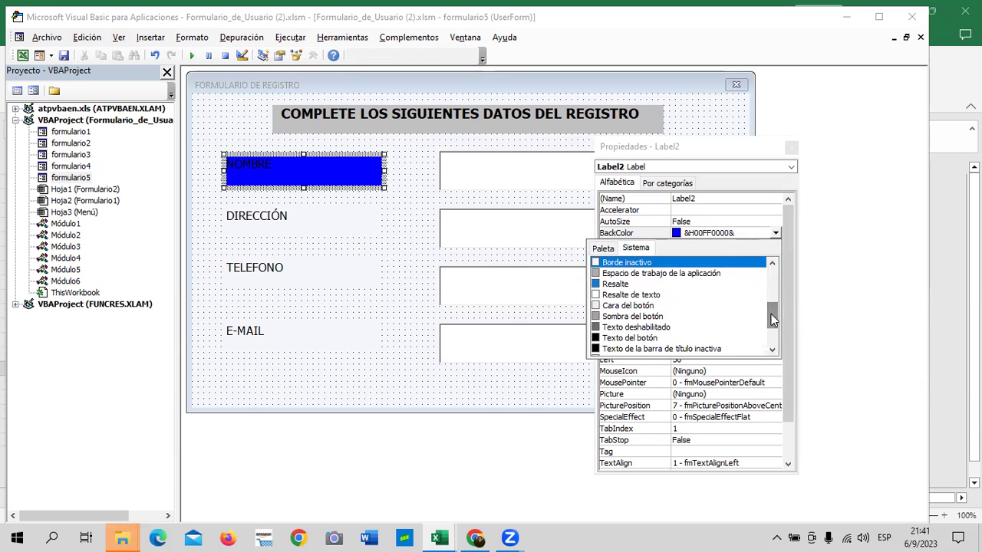
left_click(598, 285)
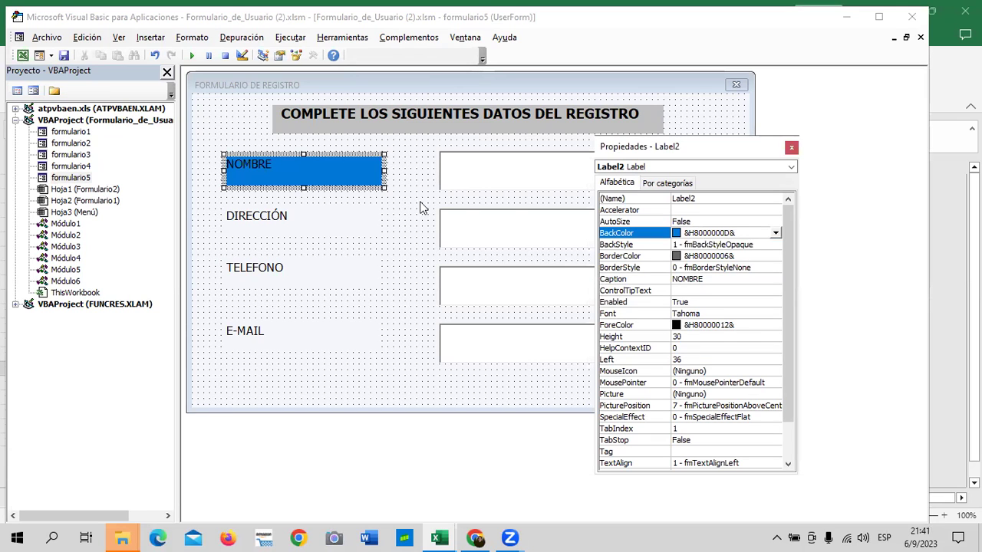
left_click(342, 214)
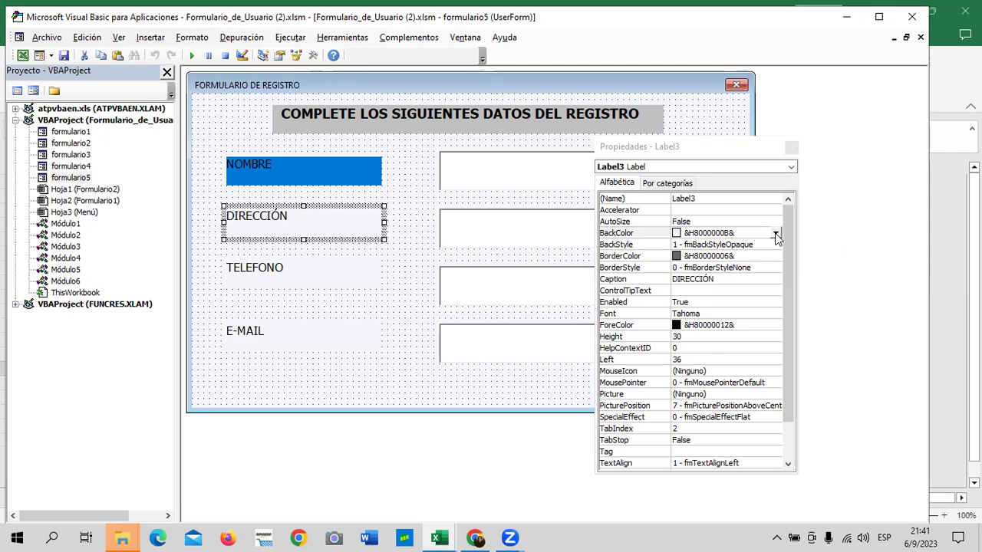
- Set BackColor to Resalte (&H8000000D&) on the DIRECCIÓN, TELEFONO and E-MAIL labels
left_click(775, 233)
left_click(606, 283)
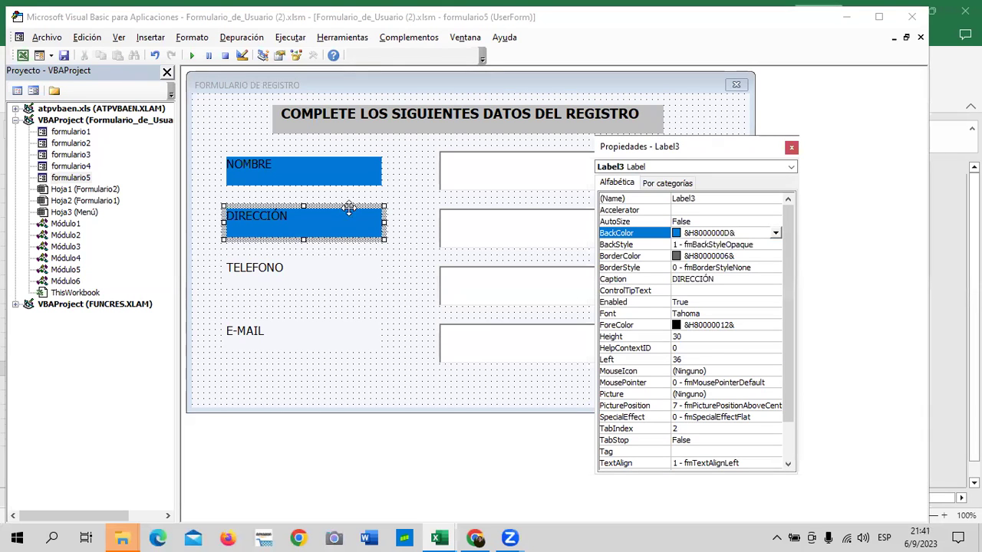
left_click(319, 266)
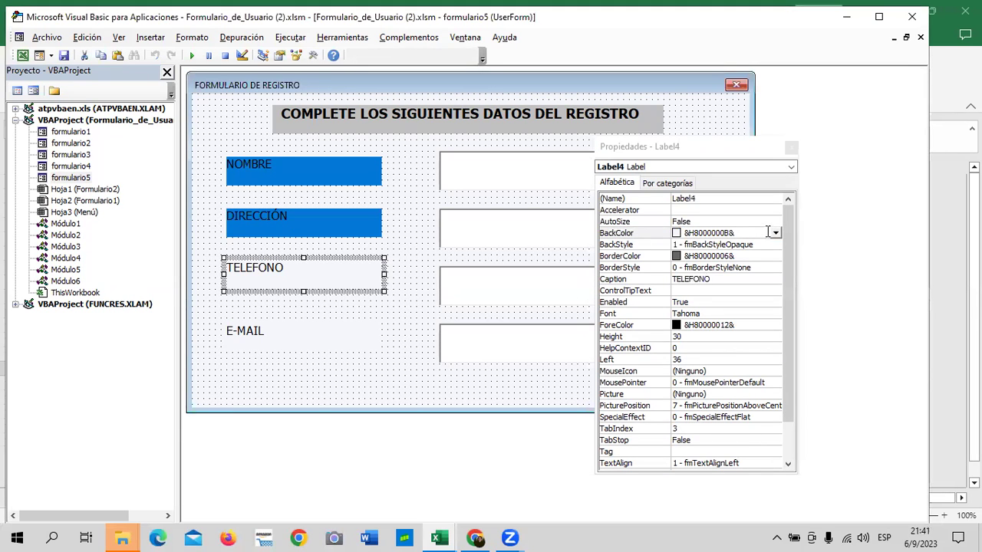
left_click(775, 232)
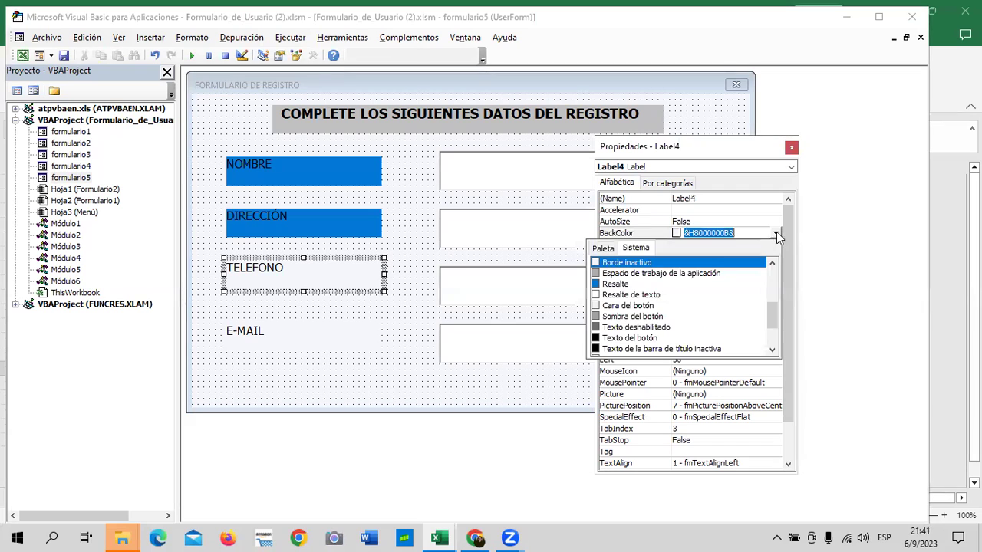
left_click(606, 284)
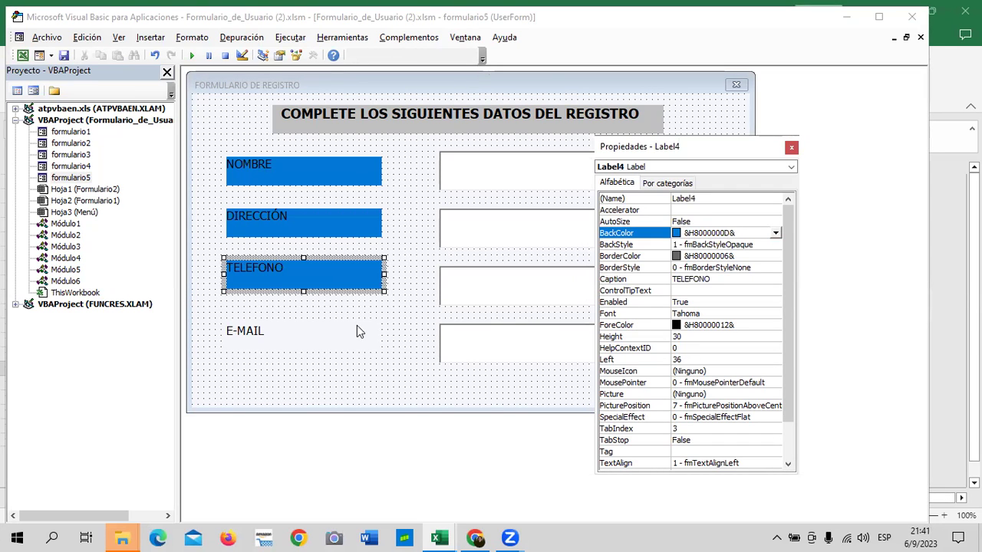
left_click(357, 331)
left_click(776, 232)
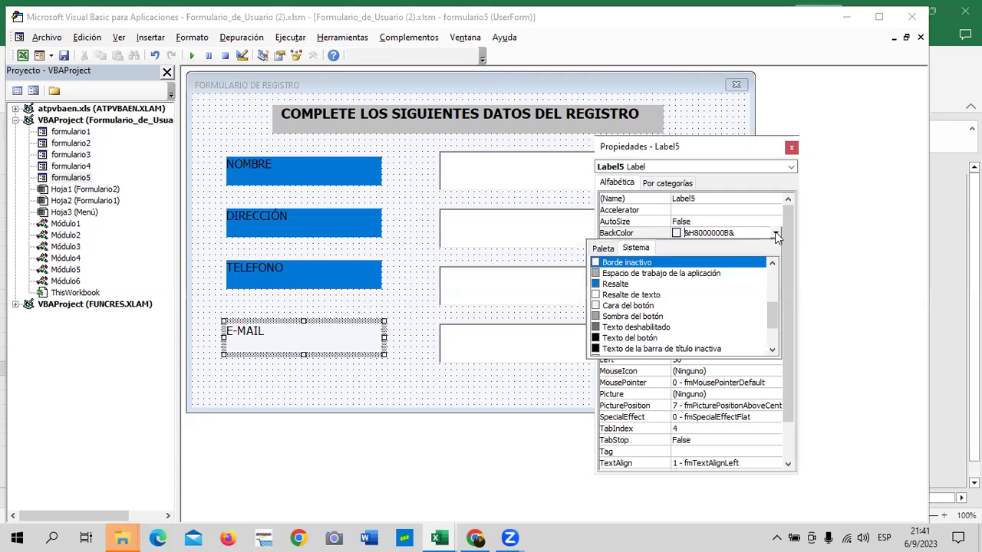
left_click(614, 283)
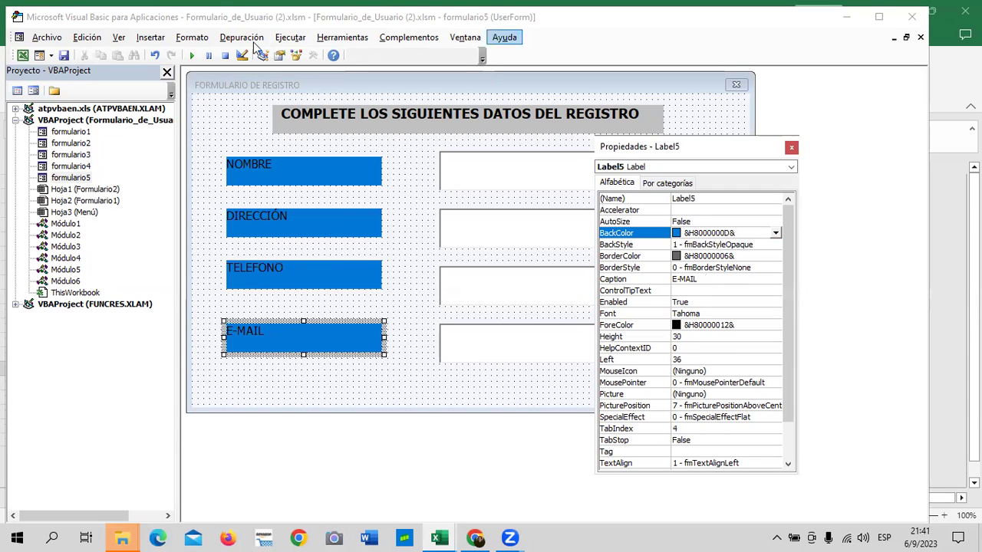
left_click(315, 174)
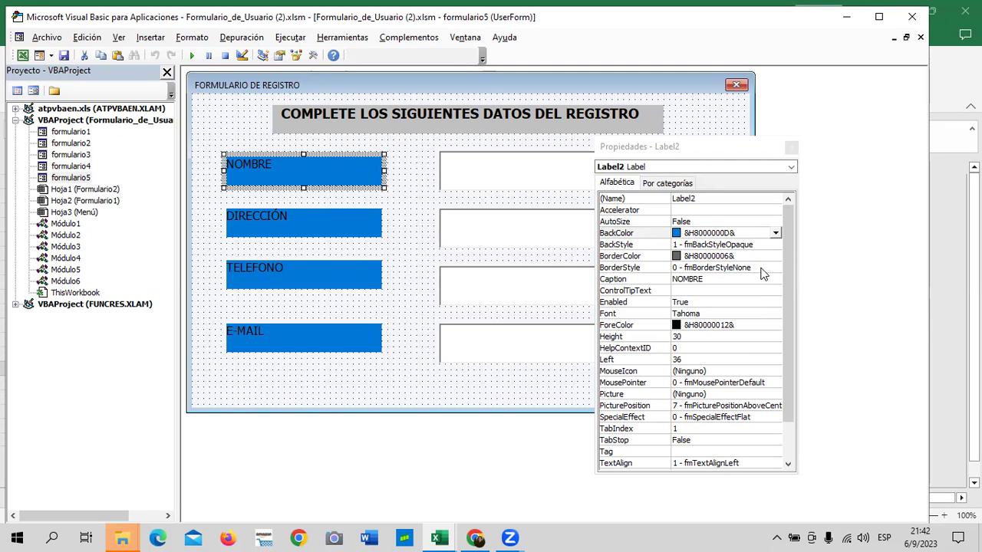
- Give the NOMBRE label a single-line border with BorderColor Texto del menú
left_click(776, 267)
left_click(776, 267)
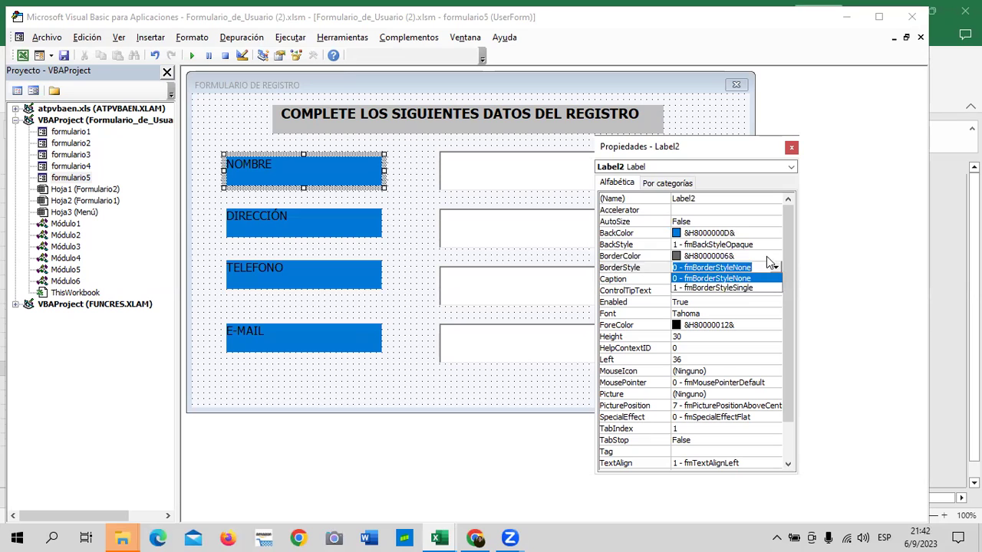
left_click(737, 288)
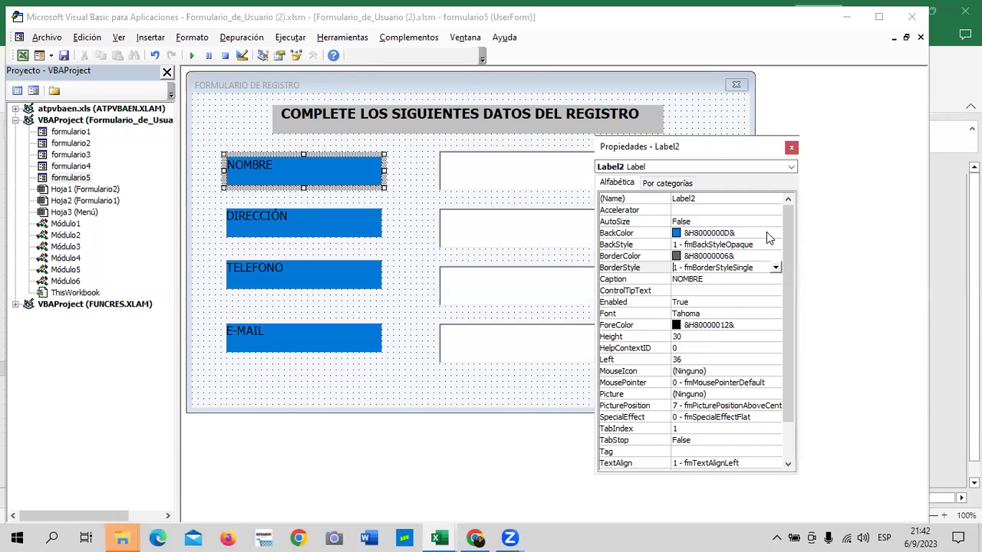
left_click(767, 255)
left_click(776, 256)
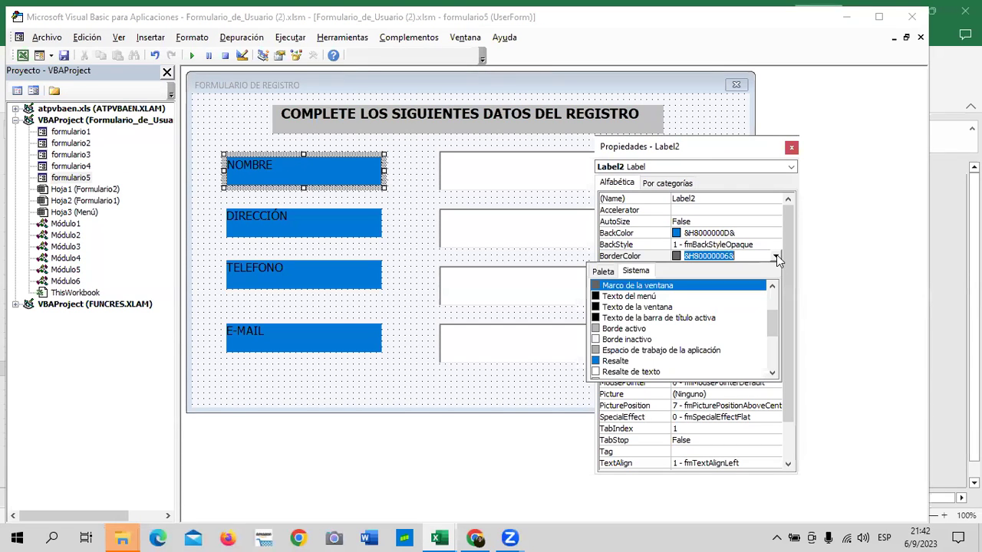
left_click(606, 296)
- Give the DIRECCIÓN label a single-line border with BorderColor Texto del menú
left_click(361, 229)
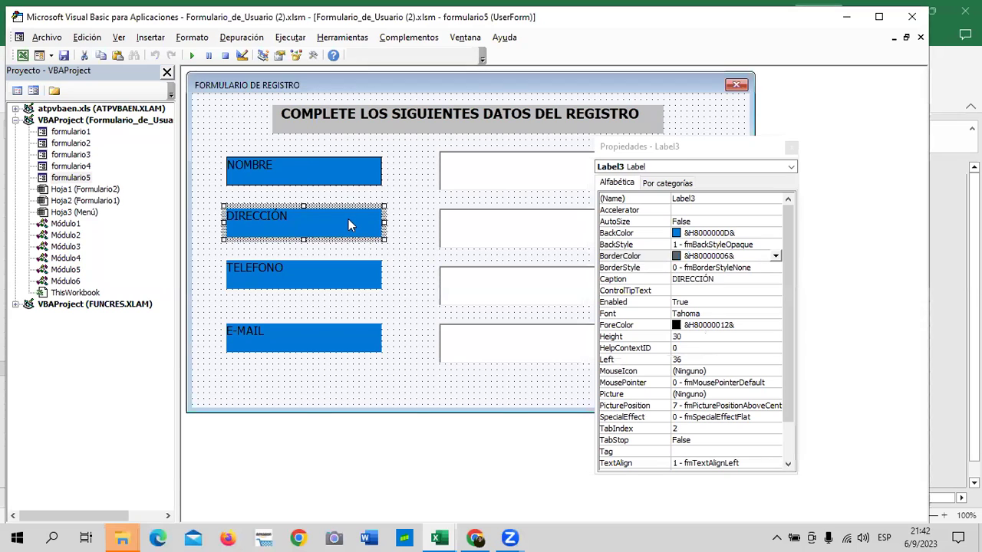
left_click(748, 268)
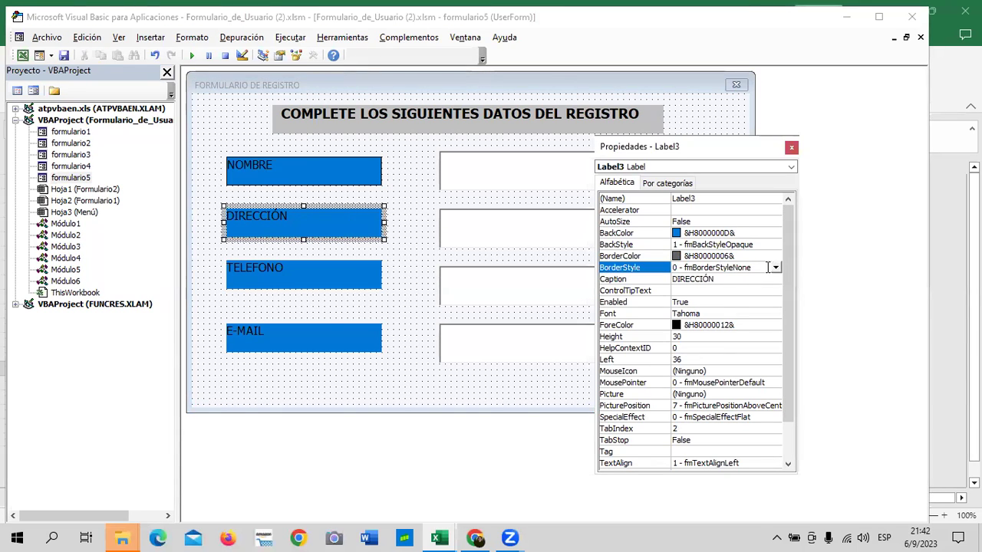
left_click(776, 267)
left_click(741, 285)
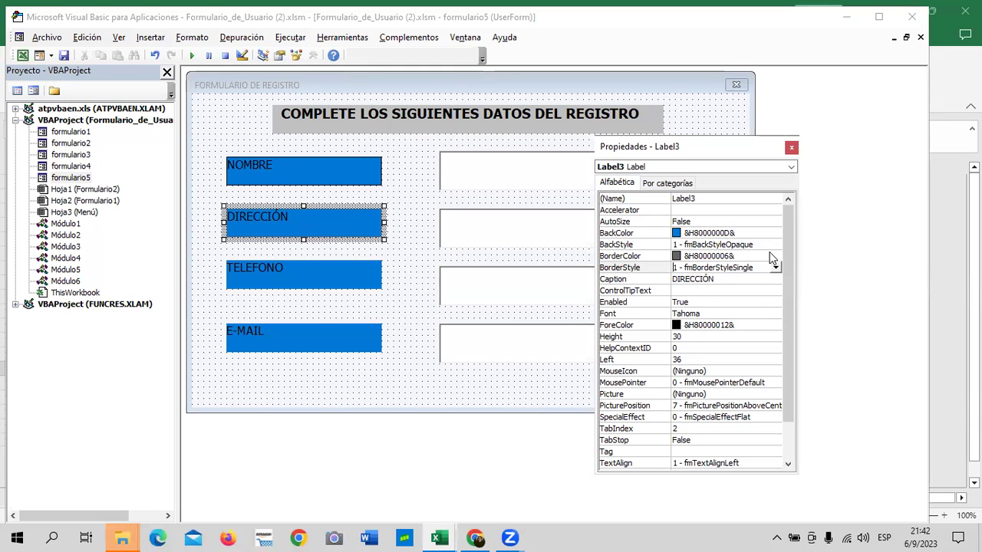
left_click(756, 258)
left_click(776, 257)
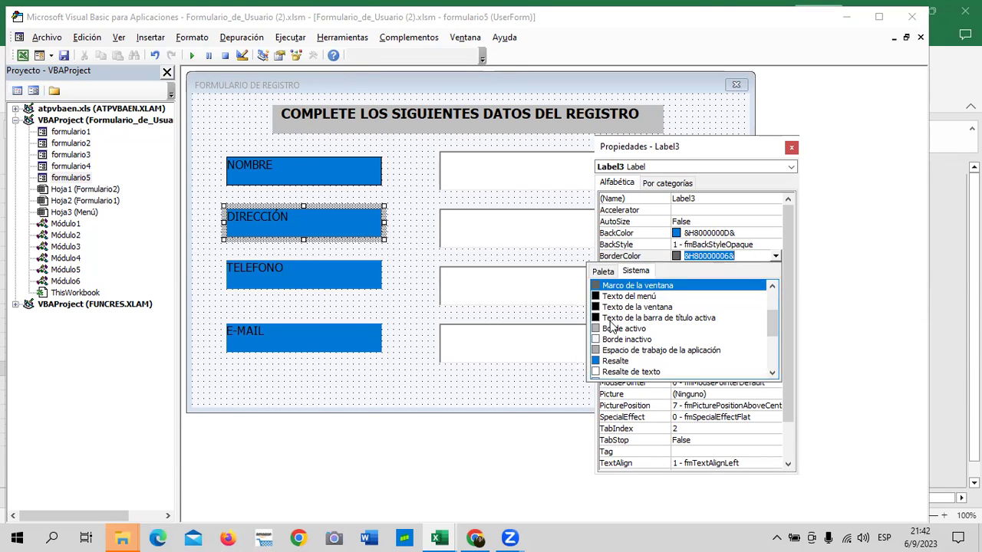
left_click(598, 298)
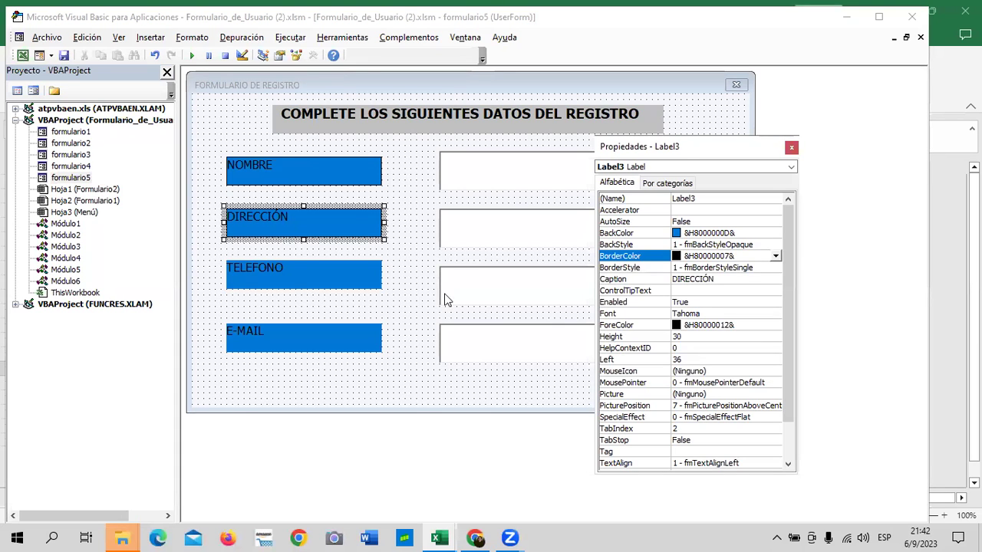
- Give the TELEFONO label a single-line border with BorderColor Texto del menú
left_click(375, 280)
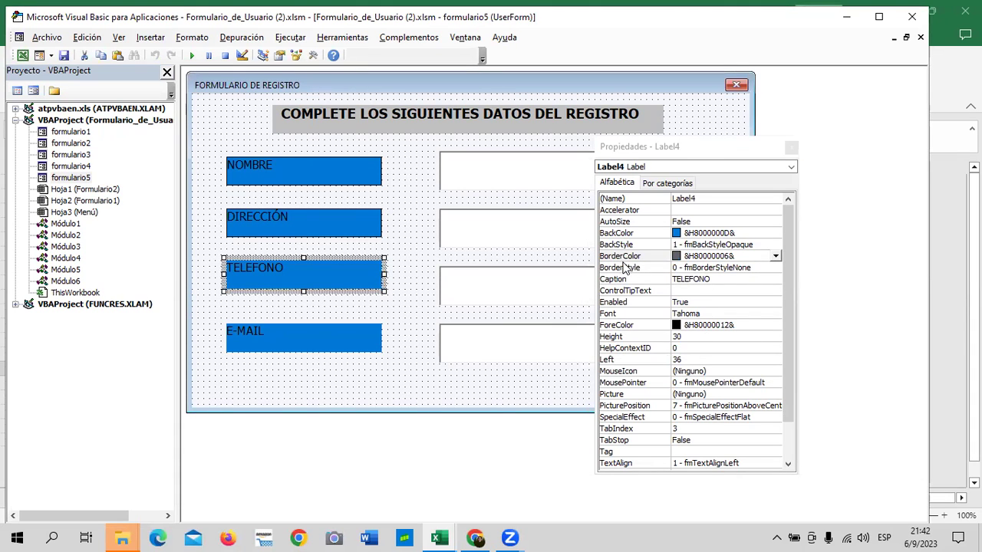
left_click(776, 267)
left_click(776, 268)
left_click(730, 289)
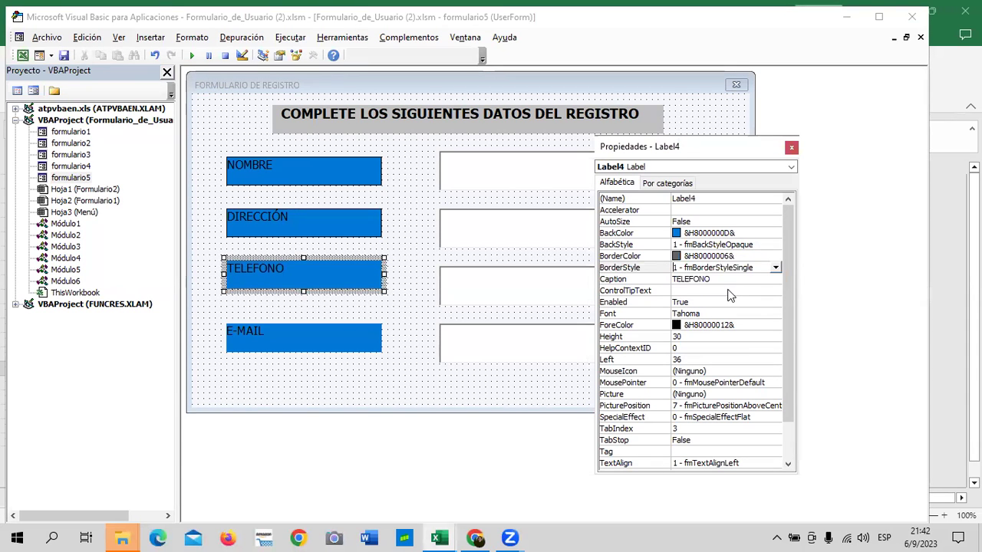
left_click(745, 255)
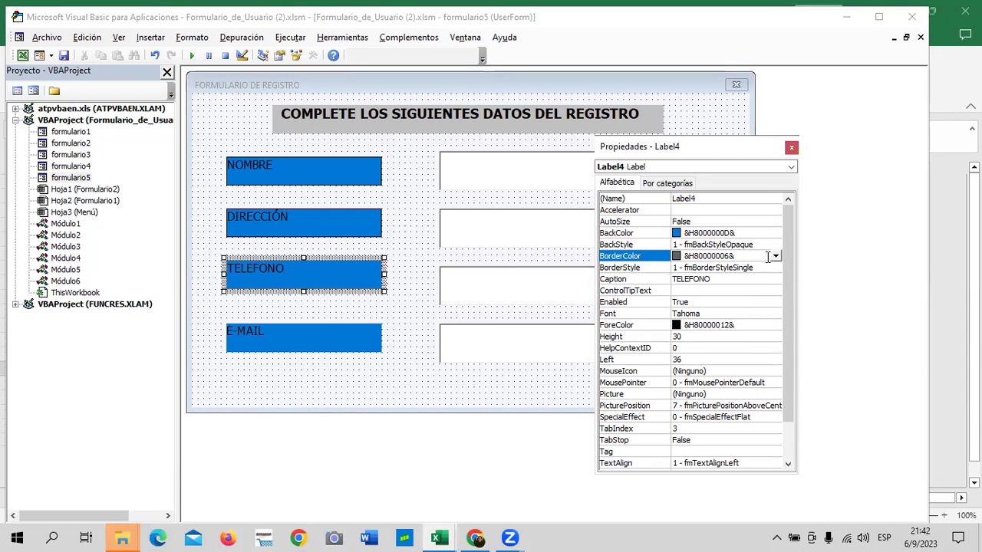
left_click(775, 255)
left_click(603, 299)
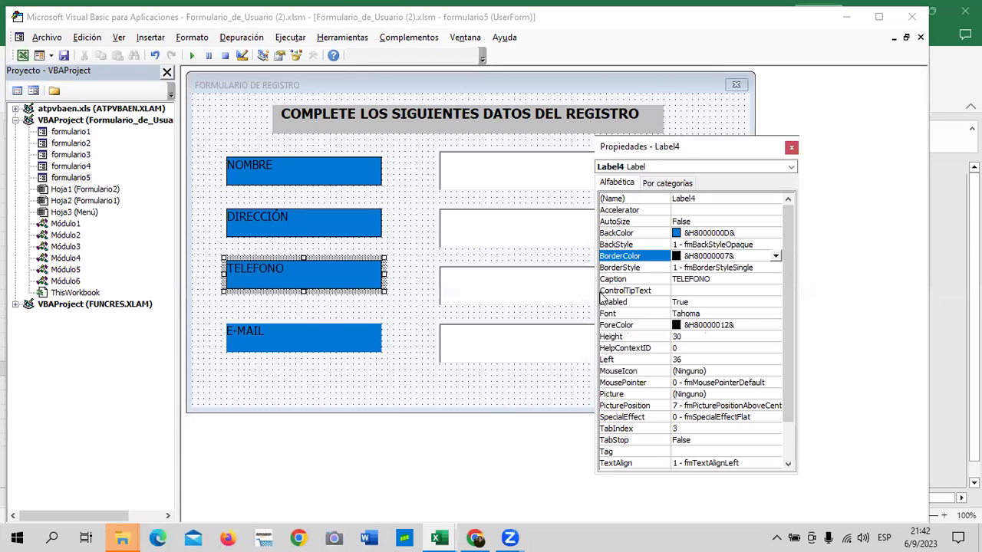
- Give the E-MAIL label a single-line black border, then close the Properties window
left_click(373, 342)
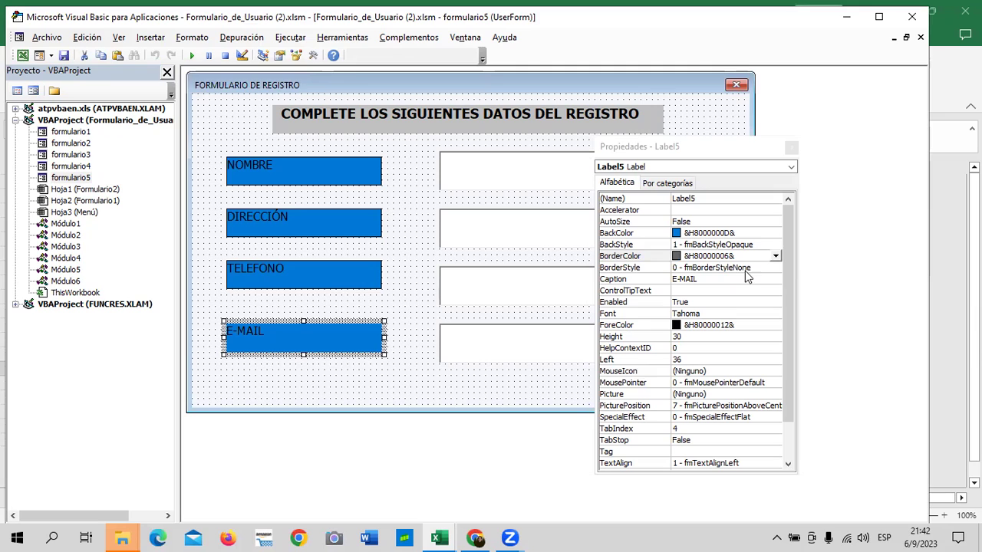
left_click(773, 267)
left_click(775, 268)
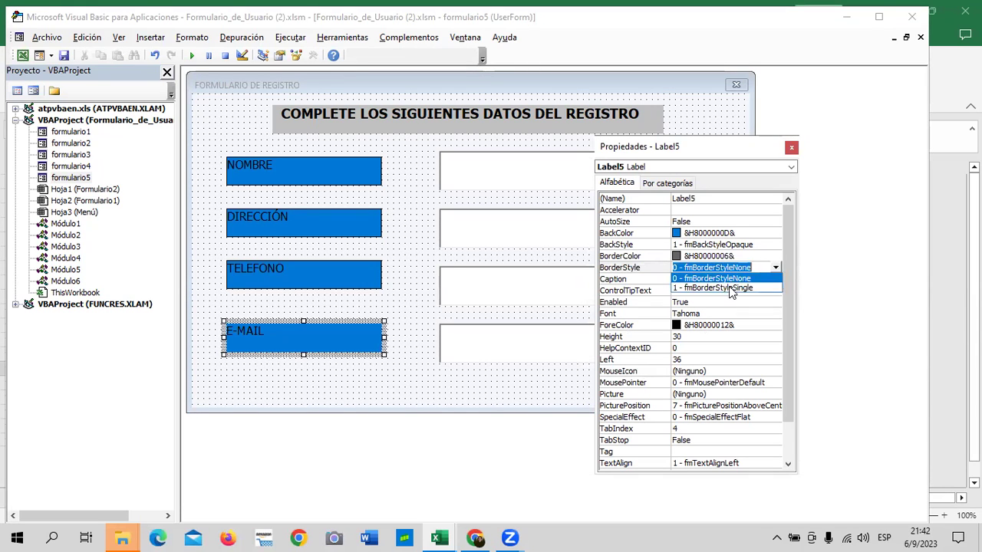
left_click(737, 284)
left_click(777, 256)
left_click(776, 256)
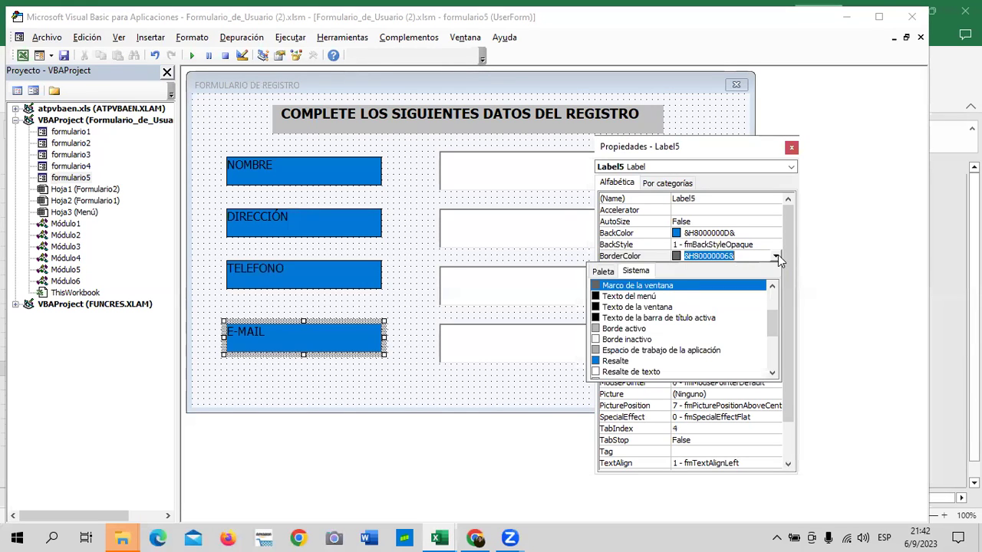
left_click(595, 297)
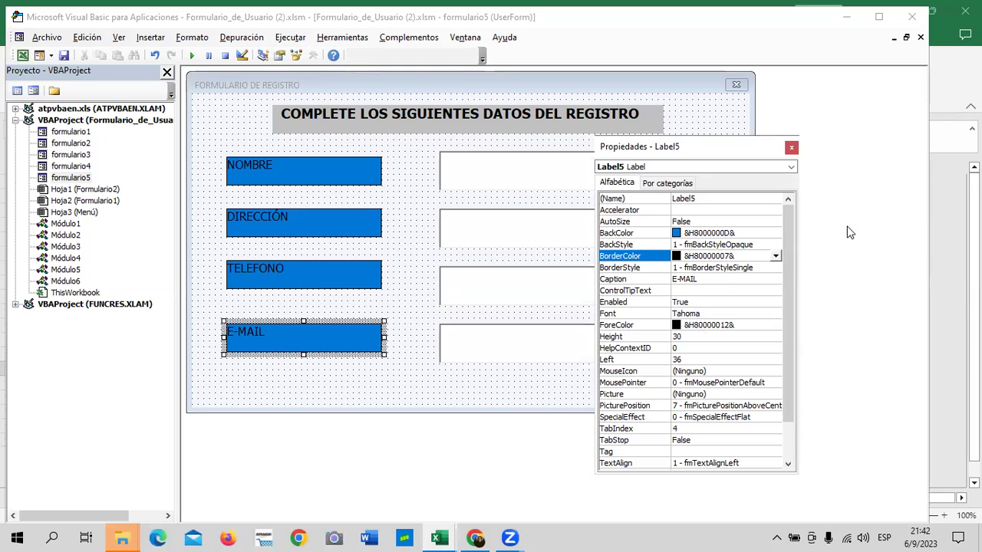
left_click(790, 147)
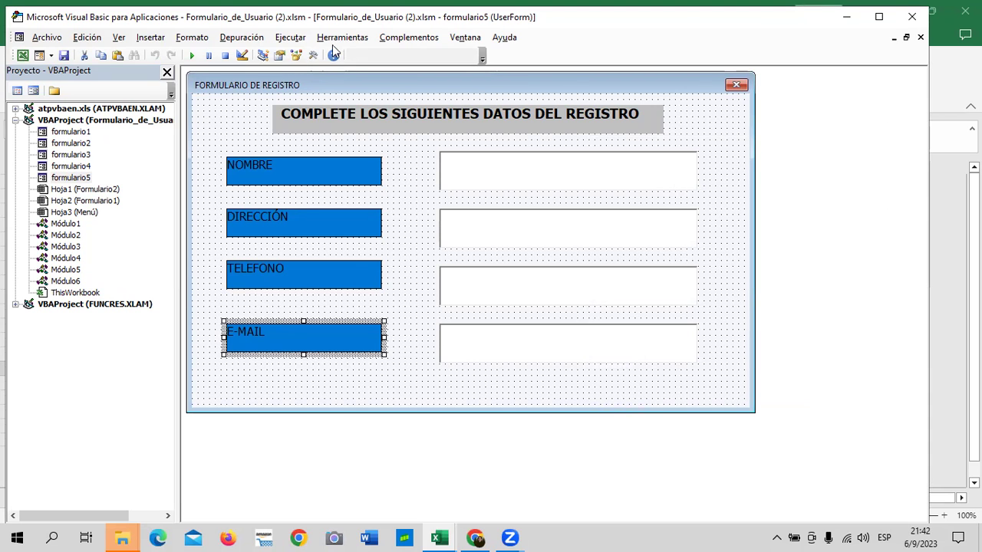
- Run FORMULARIO 4, open the registration form via INGRESAR, try the DIRECCIÓN and TELEFONO fields, close both forms, reopen Visual Basic
left_click(912, 17)
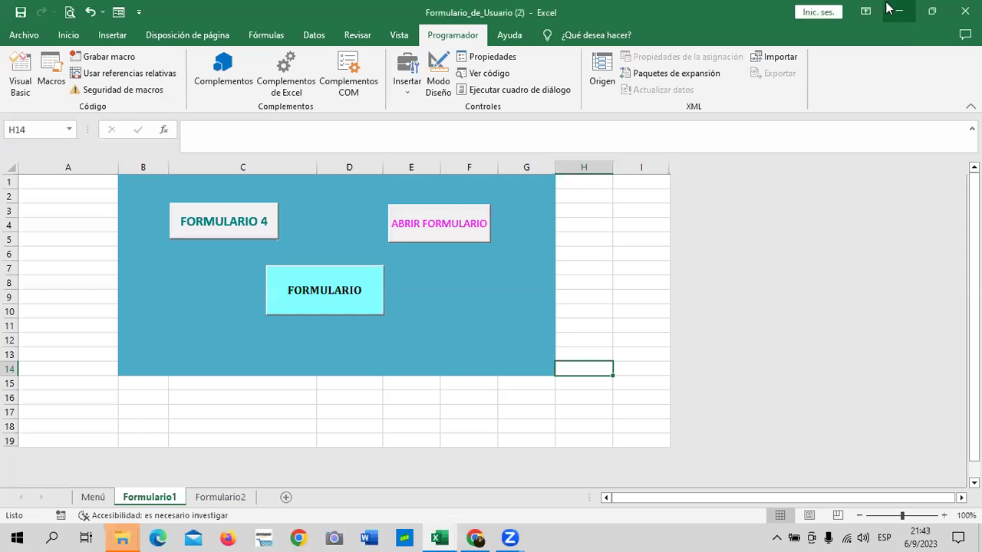
left_click(253, 224)
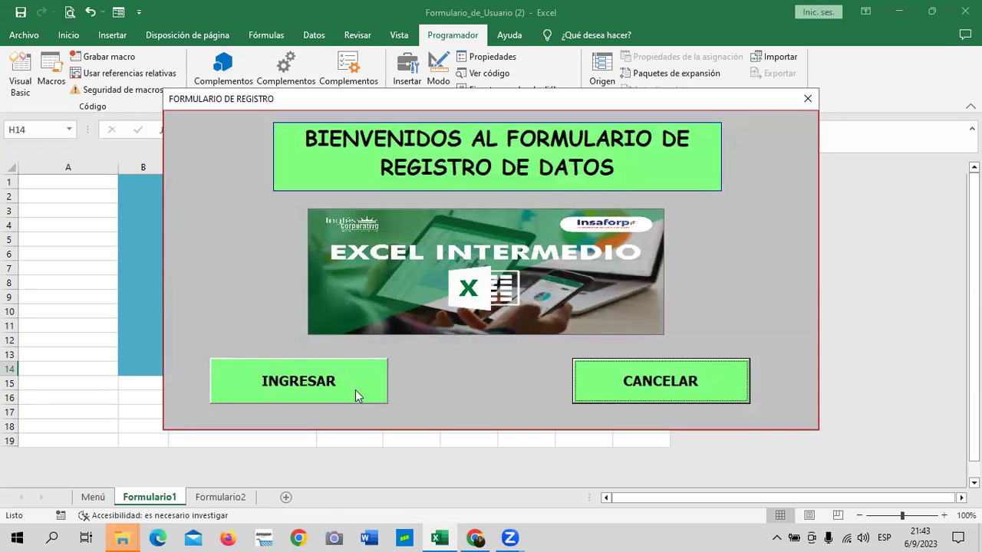
left_click(355, 390)
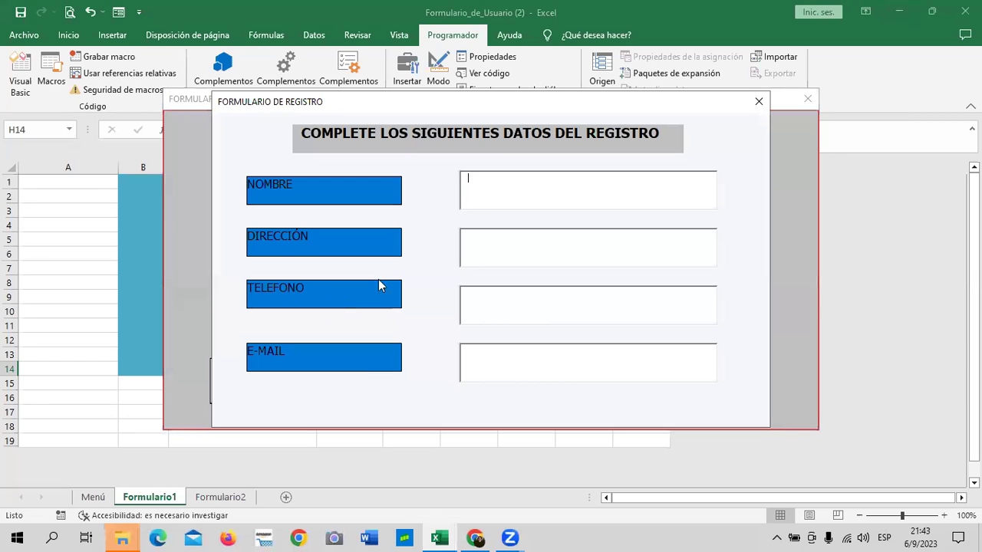
left_click(497, 242)
left_click(490, 307)
left_click(759, 102)
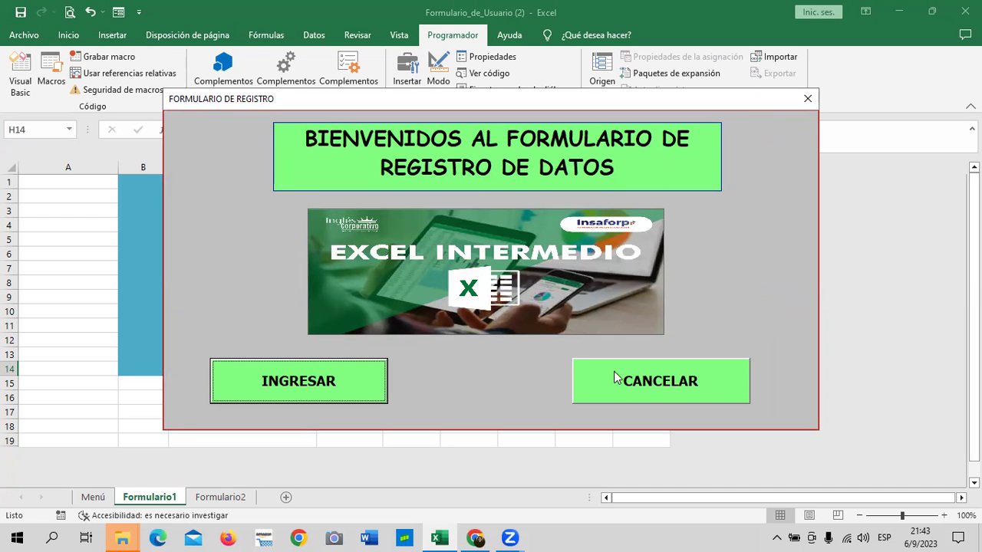
left_click(618, 375)
left_click(20, 87)
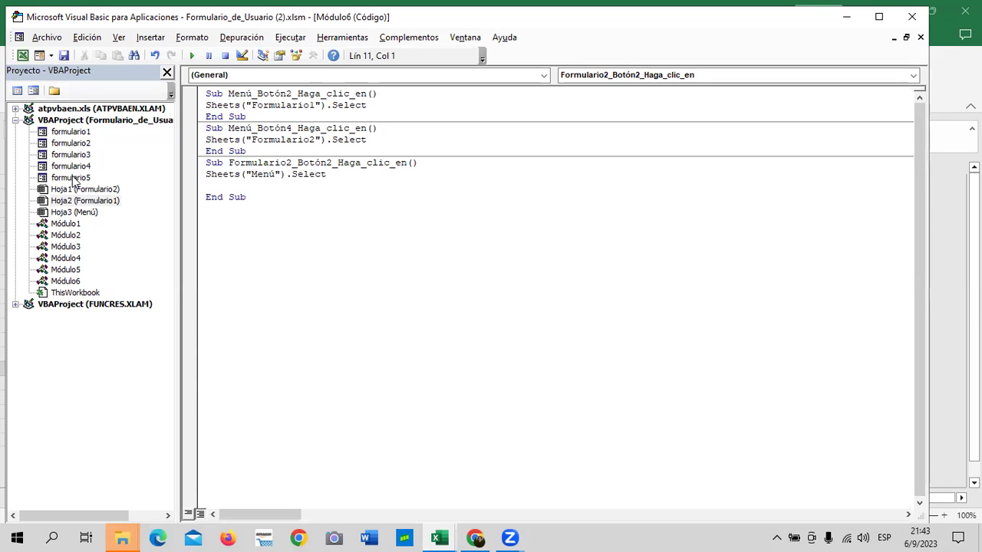
- Open formulario5, show the NOMBRE label's properties and set its TextAlign to 2 - fmTextAlignCenter
double_click(70, 180)
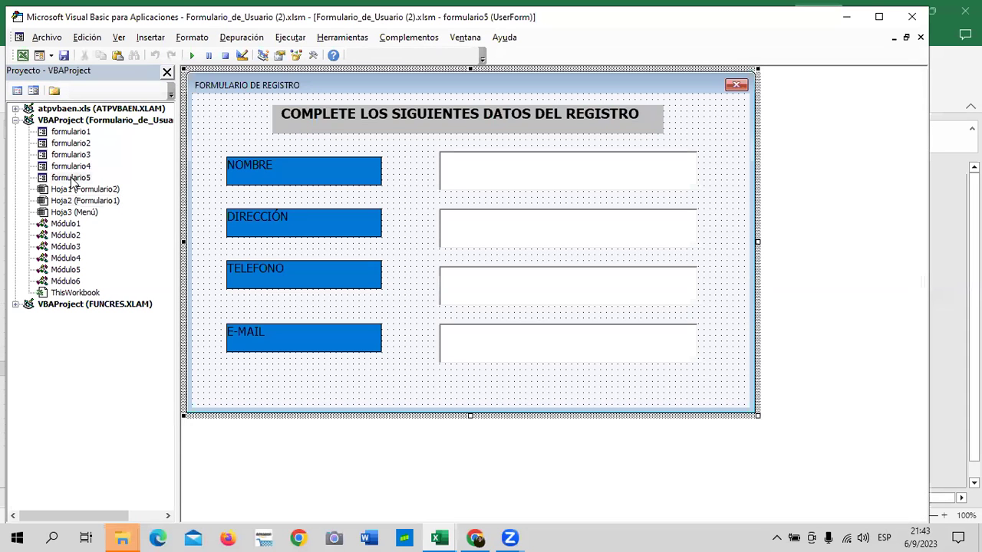
left_click(291, 166)
right_click(310, 163)
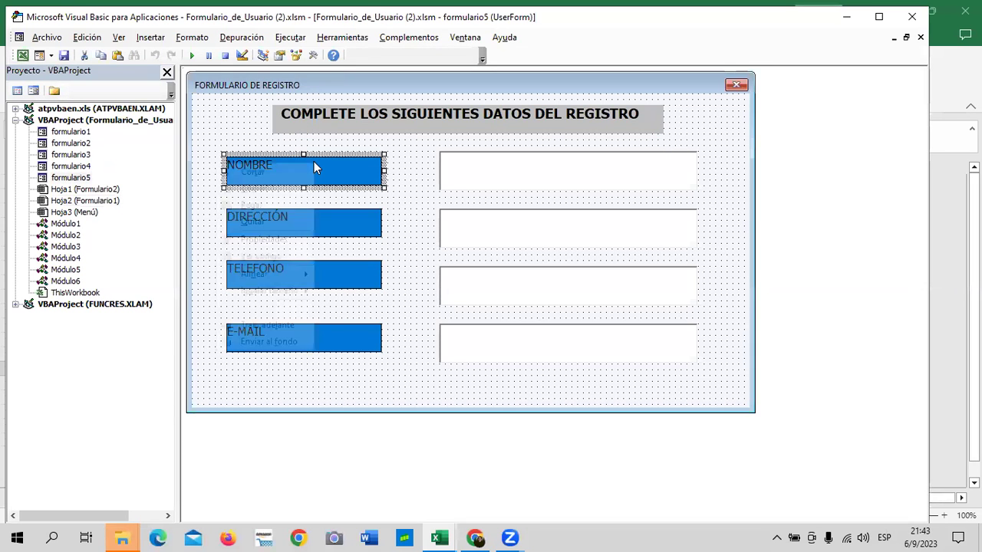
left_click(284, 241)
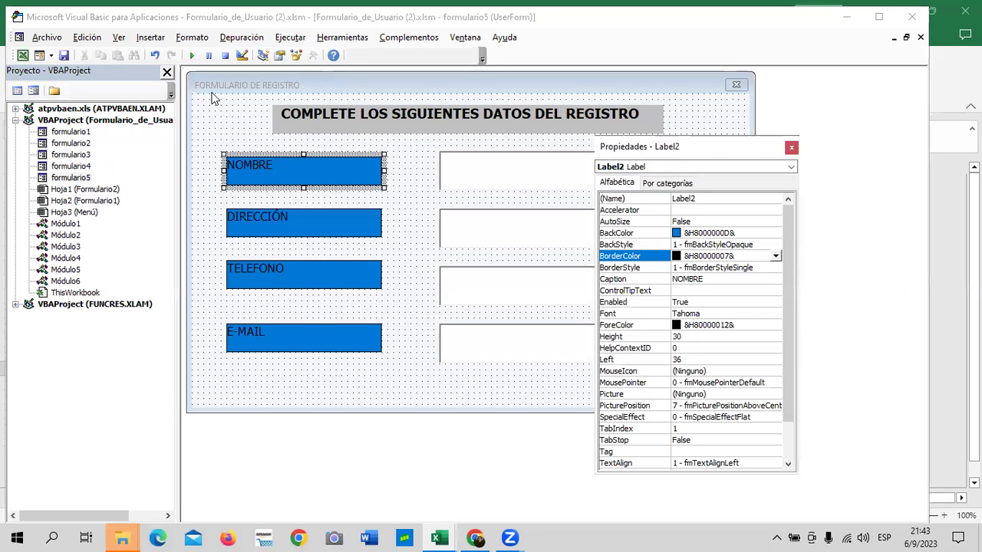
left_click_drag(759, 146, 785, 129)
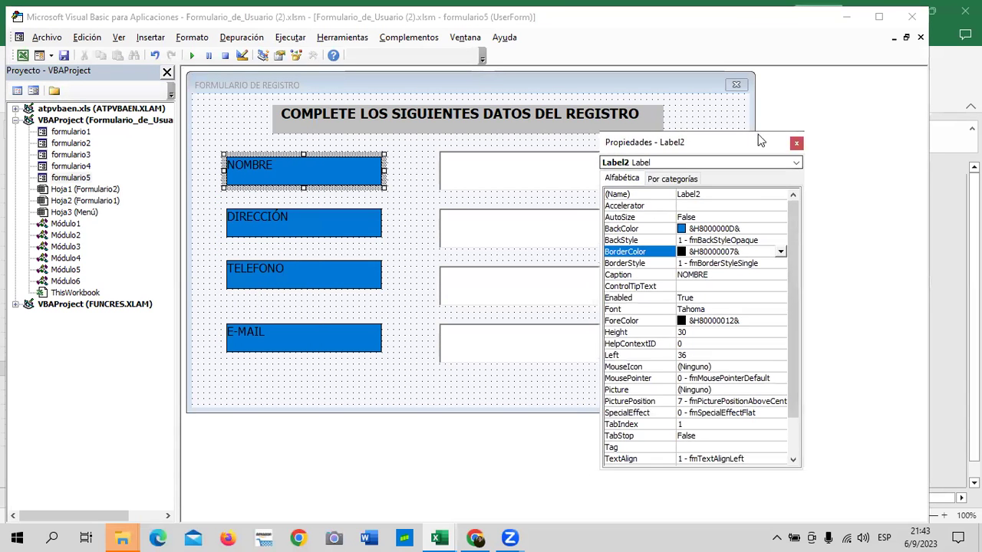
left_click_drag(817, 246, 817, 254)
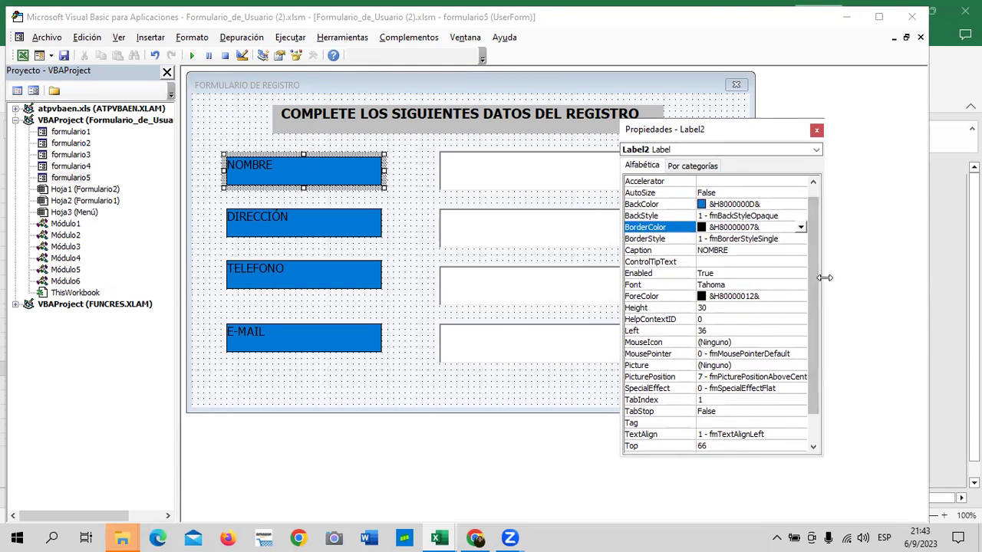
left_click_drag(818, 254, 813, 287)
left_click(732, 399)
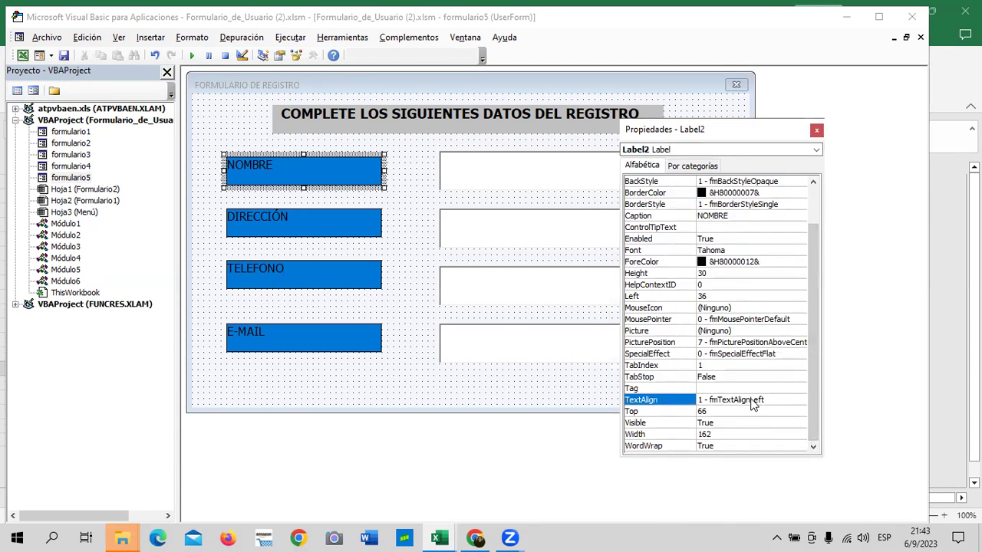
left_click(800, 399)
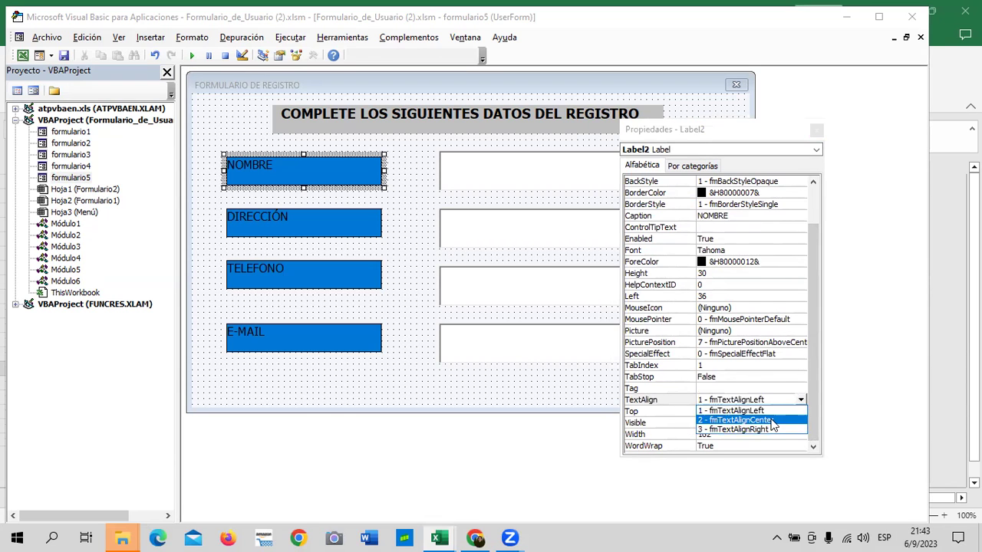
left_click(775, 420)
- Set TextAlign to 2 - fmTextAlignCenter for DIRECCIÓN, TELEFONO and E-MAIL, then close Properties
left_click(358, 220)
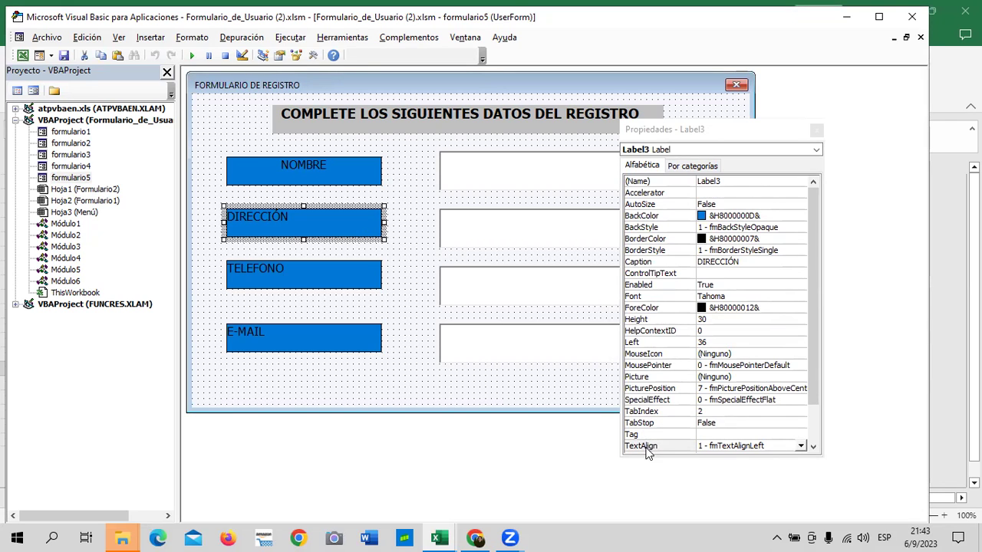
left_click(800, 446)
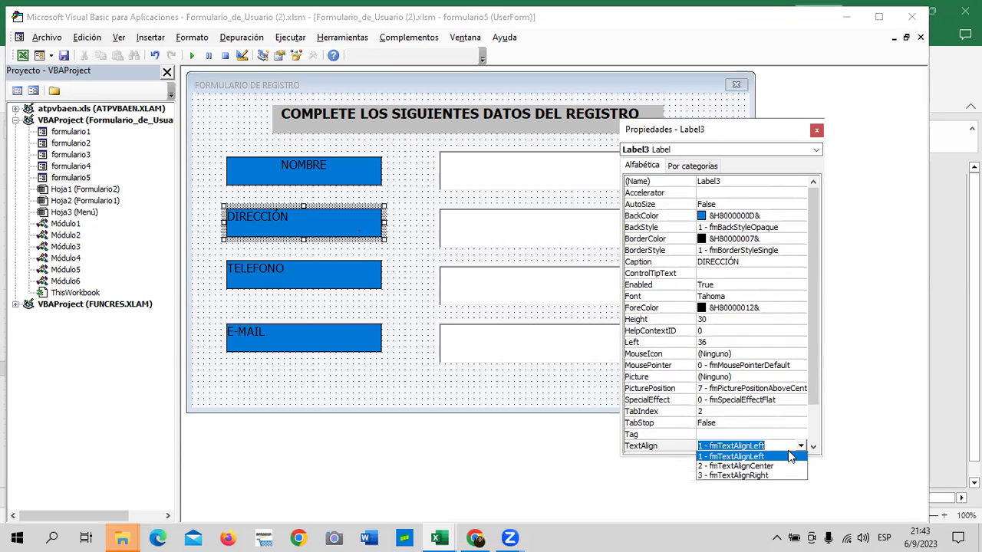
left_click(771, 465)
left_click(374, 281)
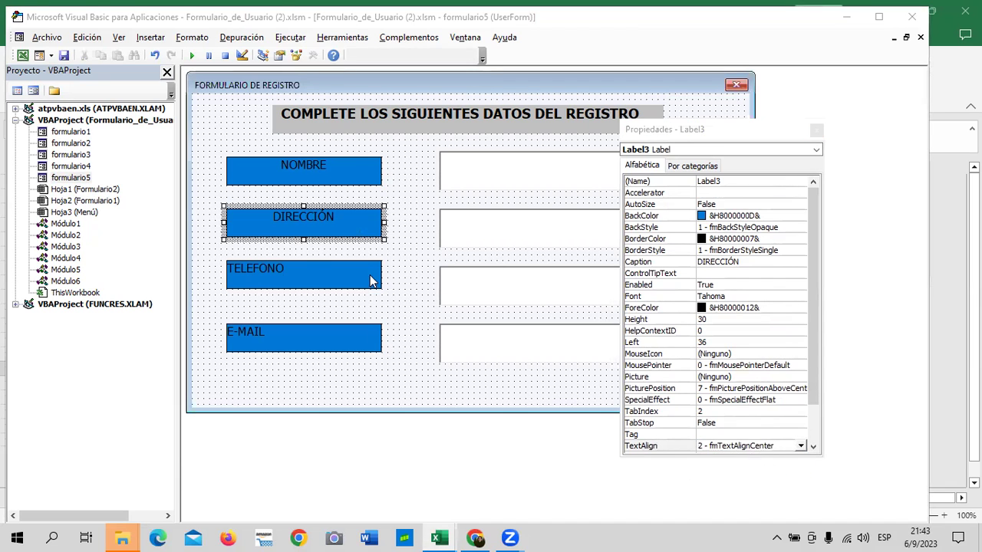
left_click(800, 446)
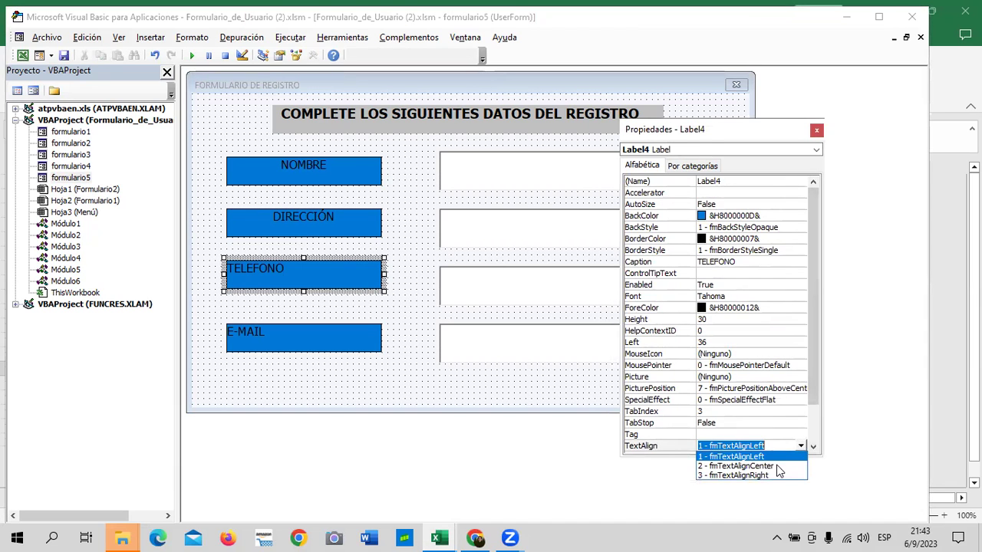
left_click(776, 467)
left_click(358, 335)
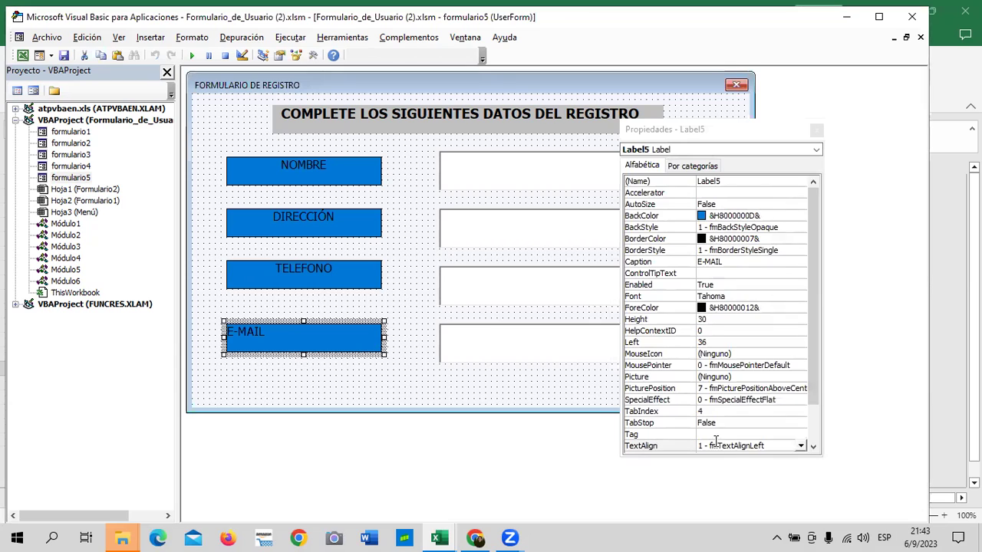
left_click(799, 446)
left_click(772, 466)
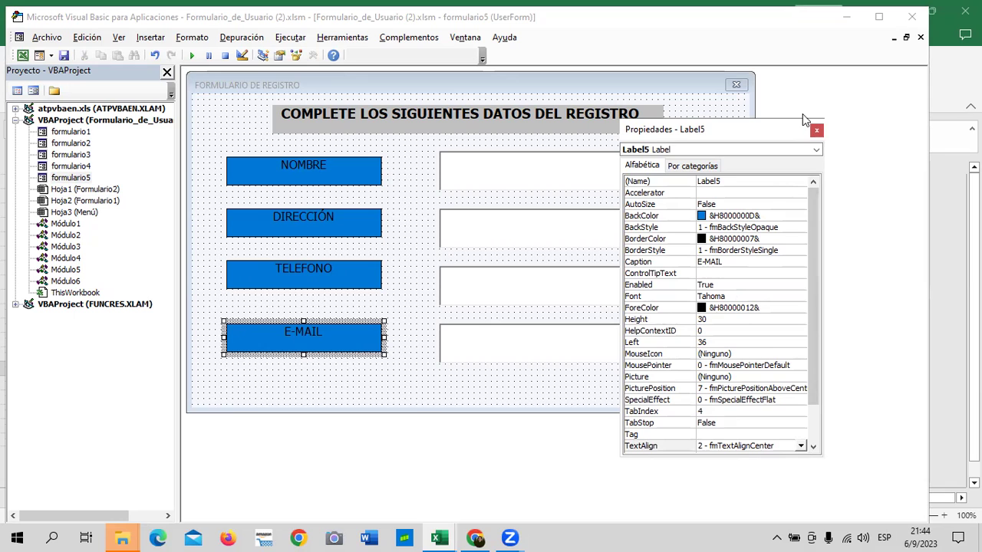
left_click(816, 130)
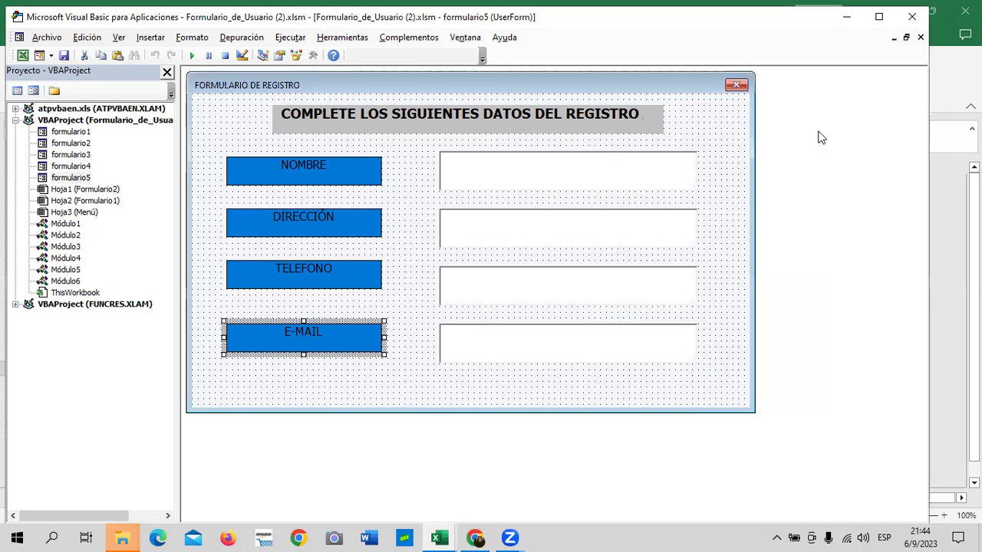
- Drag the UserForm's bottom edge down to make the registration form taller
left_click(697, 133)
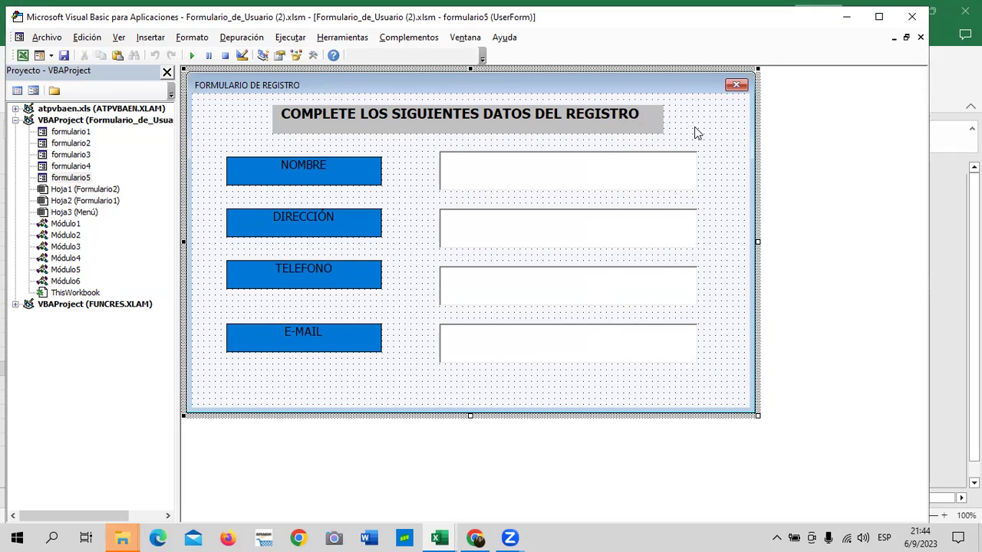
left_click(648, 124)
left_click(495, 404)
left_click_drag(469, 415, 474, 469)
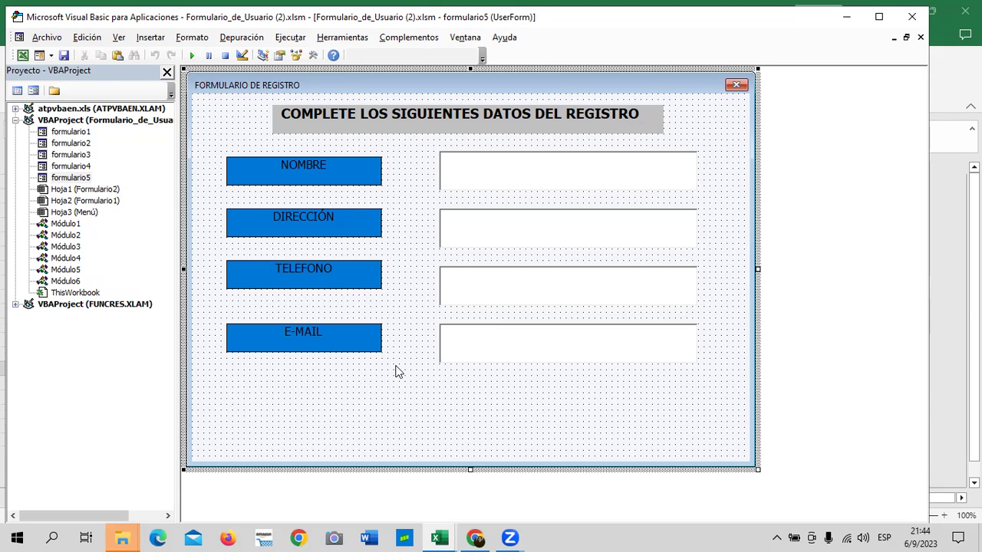
- Select the E-MAIL label and each text box in turn to check the layout
left_click(365, 342)
left_click(491, 346)
left_click(492, 305)
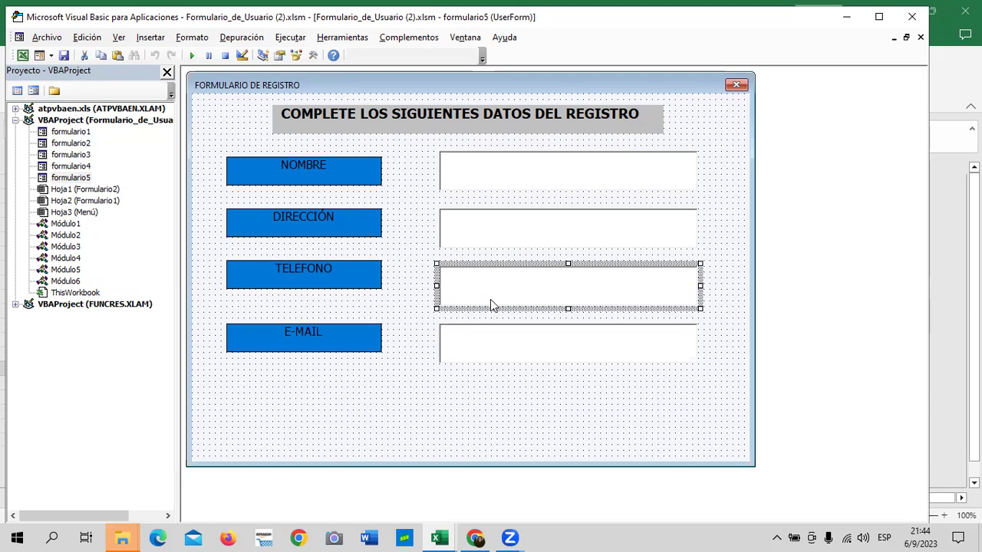
left_click(477, 247)
left_click(481, 192)
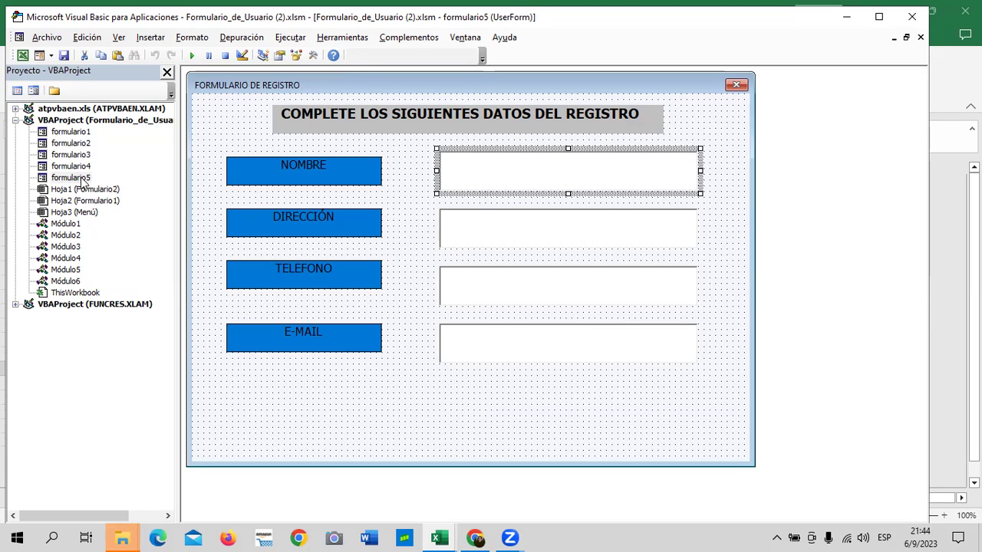
- Draw a CommandButton from the Toolbox at the form's lower right
left_click(769, 24)
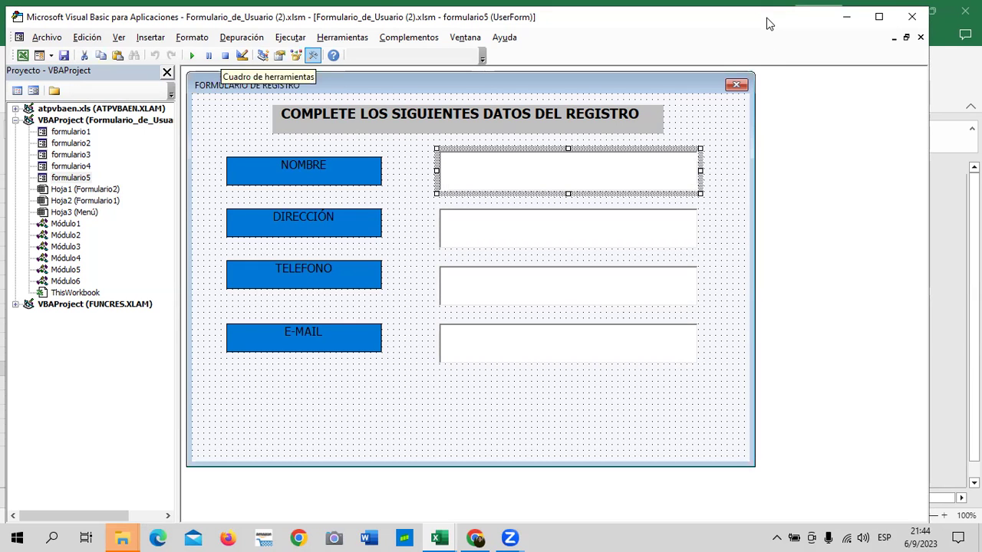
left_click(313, 55)
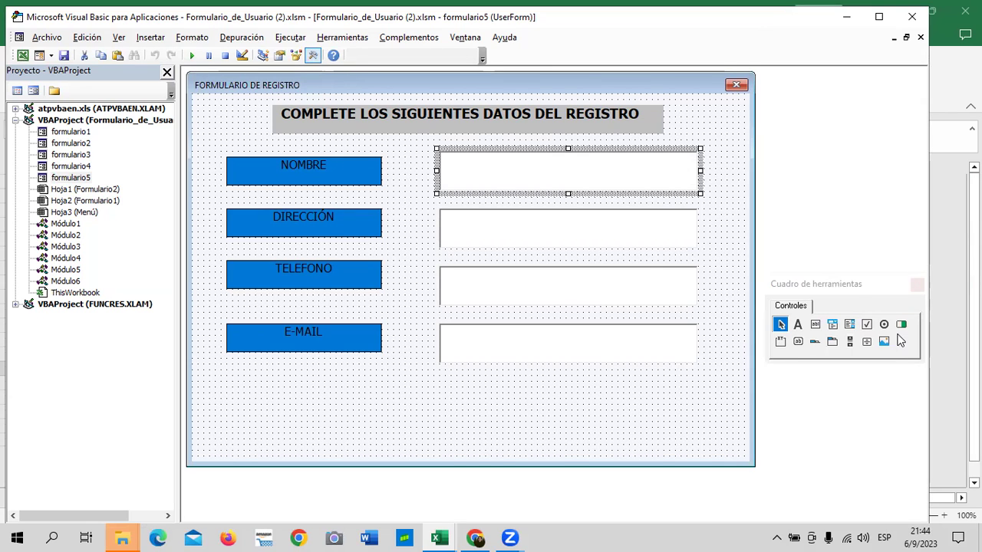
left_click(798, 343)
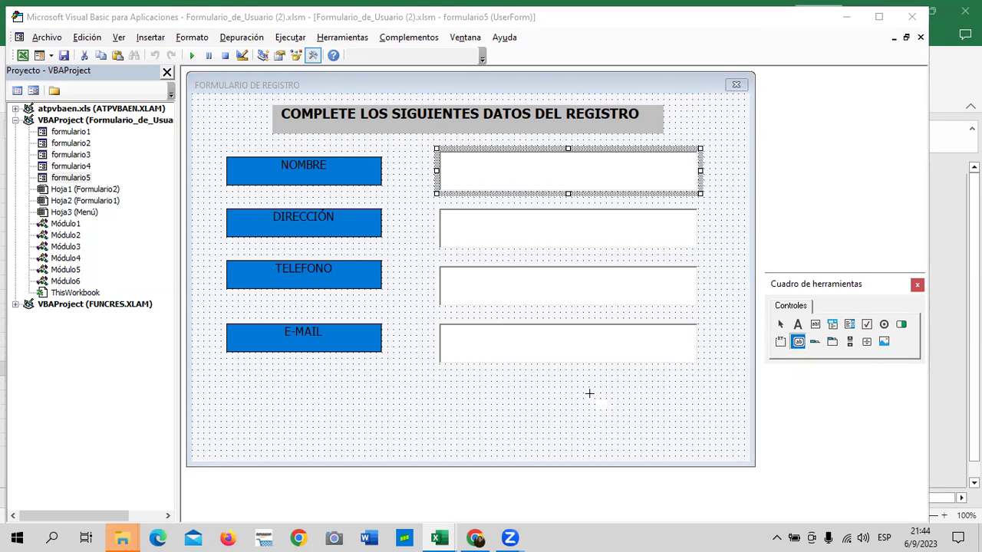
left_click_drag(584, 394, 716, 439)
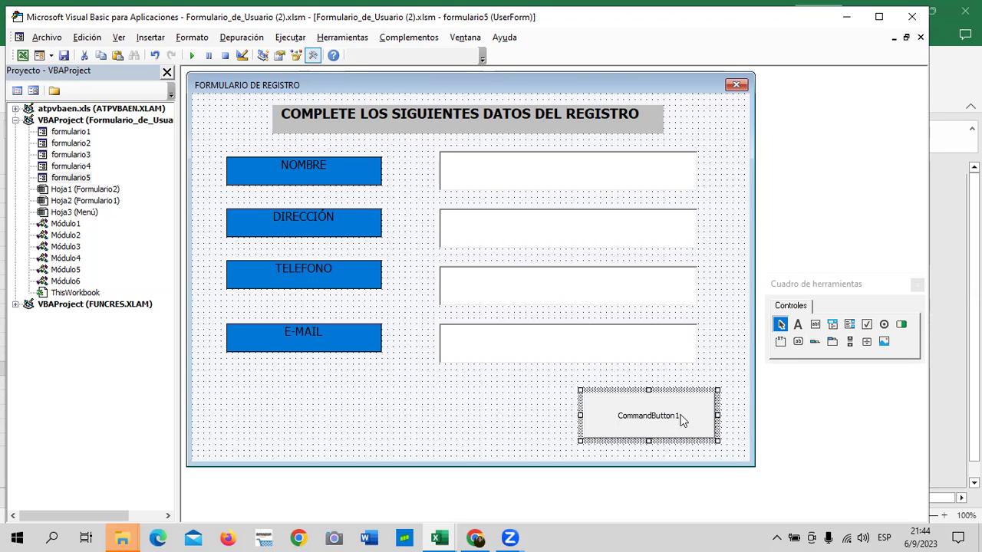
- Change the new button's caption to CANCELAR
right_click(651, 405)
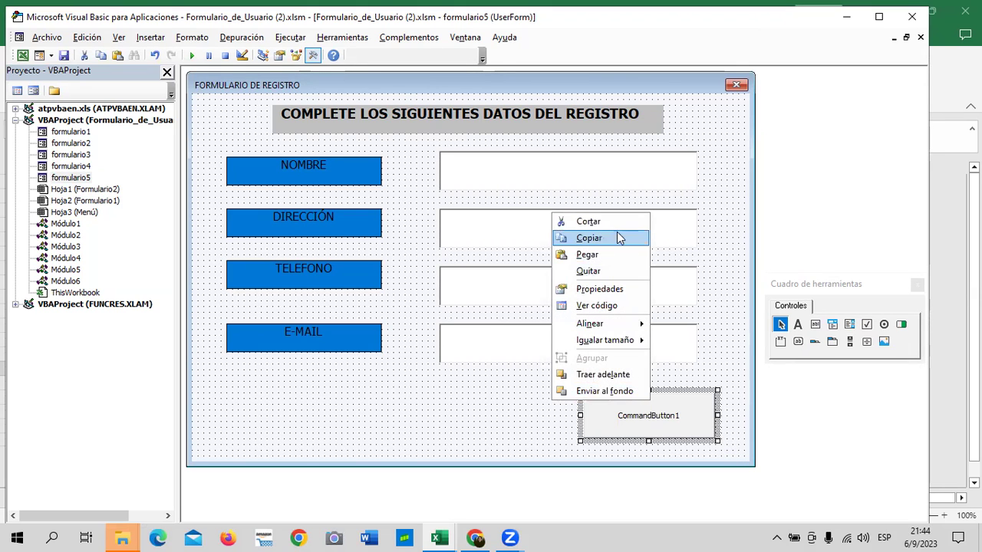
left_click(671, 431)
left_click(679, 416)
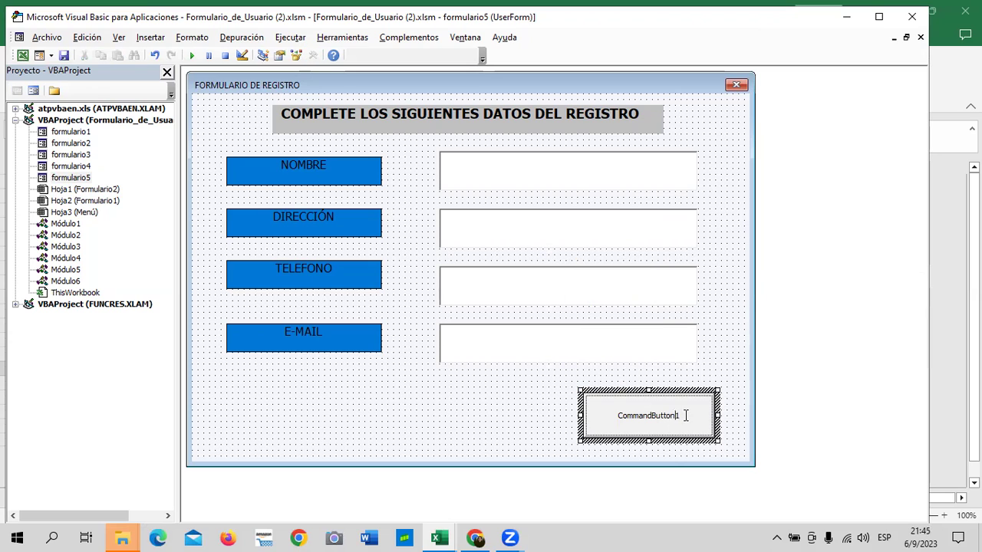
key("BackSpace")
key("BackSpace")
key("BackSpace")
key("BackSpace")
key("BackSpace")
key("BackSpace")
key("BackSpace")
key("BackSpace")
key("BackSpace")
key("BackSpace")
key("BackSpace")
key("BackSpace")
key("Caps_Lock")
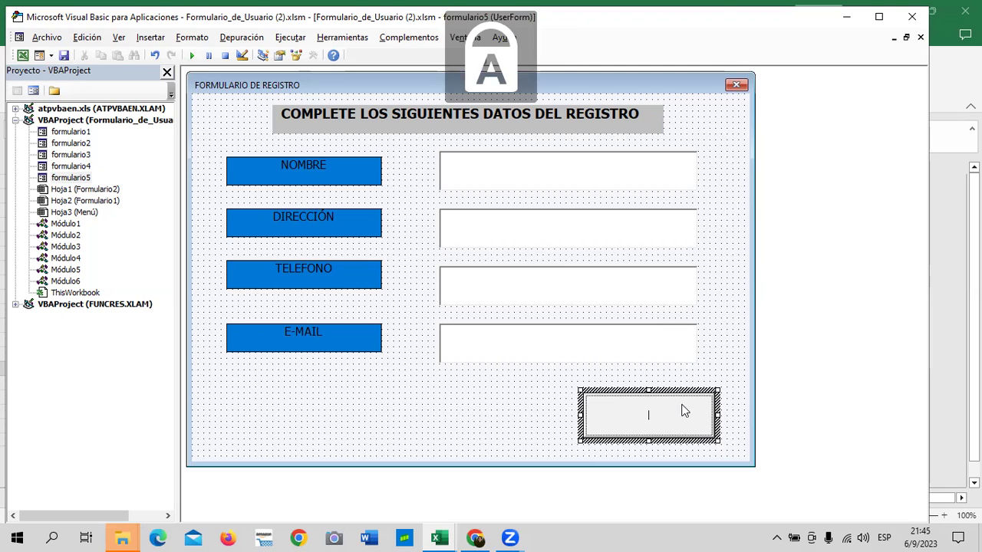
type("CANCELAR")
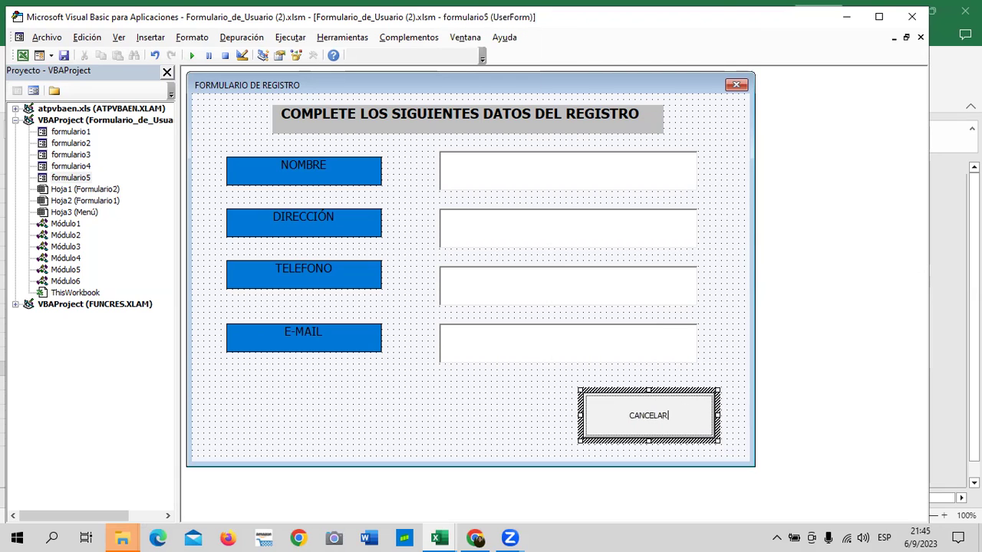
left_click(727, 359)
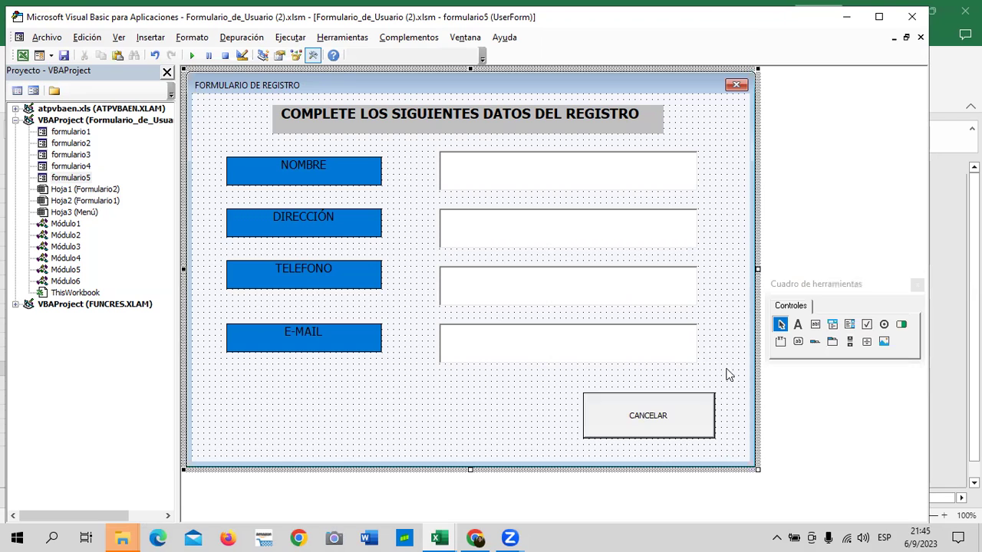
left_click(679, 417)
right_click(680, 413)
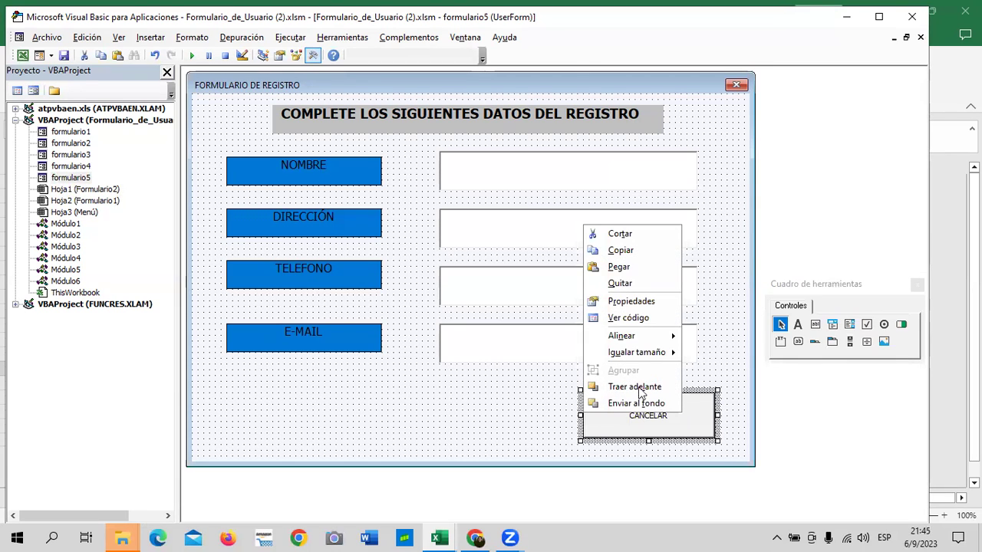
- Correct the CANCELAR click code to 'Unload Me', then return to the formulario5 layout
left_click(648, 318)
type("uNLOAD")
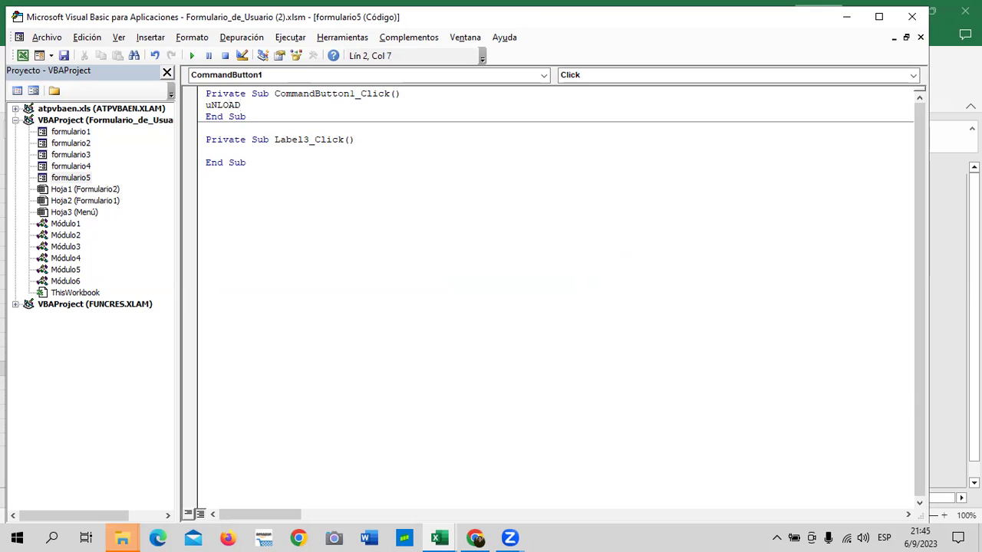
key("BackSpace")
key("BackSpace")
key("BackSpace")
key("BackSpace")
key("BackSpace")
key("BackSpace")
type("ad")
key("BackSpace")
key("BackSpace")
key("BackSpace")
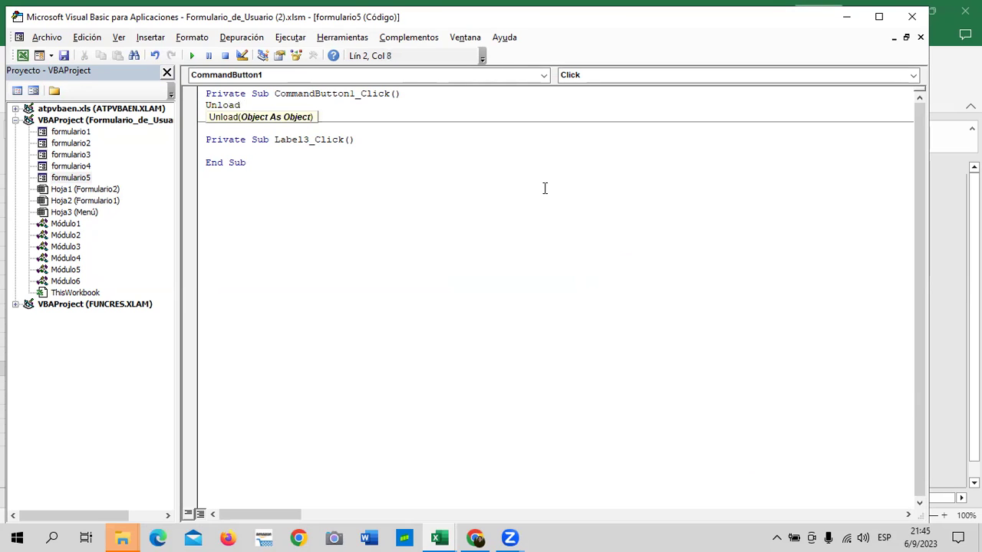
type("e")
left_click(471, 330)
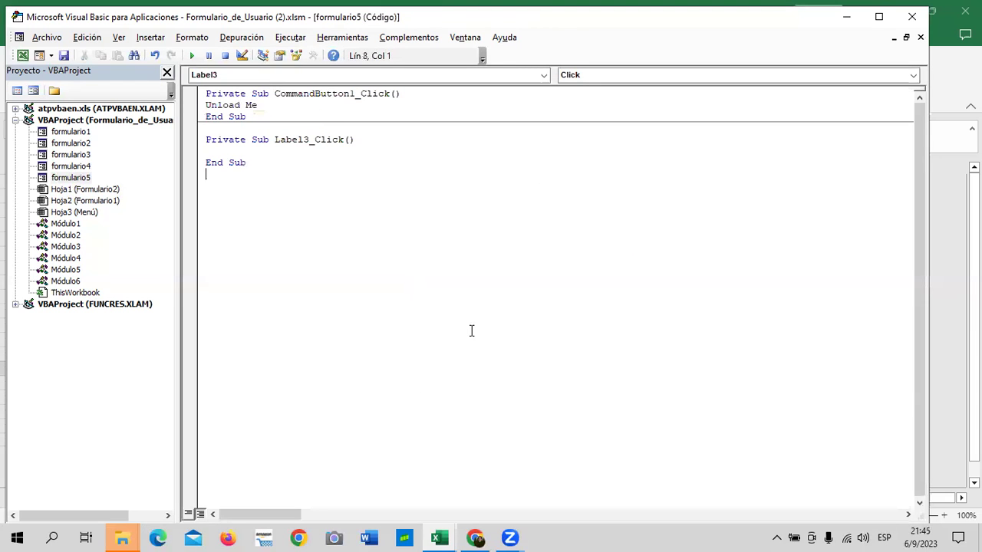
double_click(80, 177)
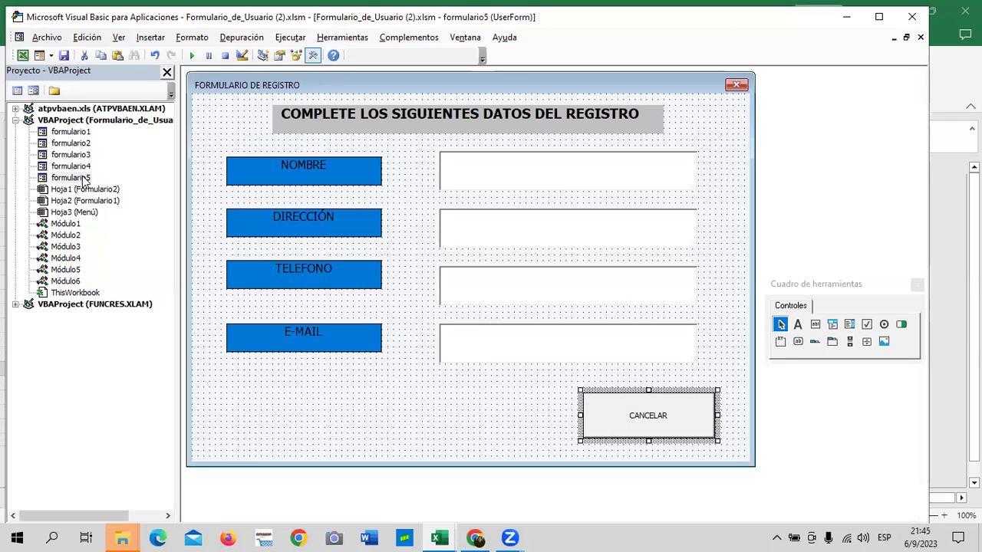
- Open the CANCELAR button's properties and its Font dialog
right_click(698, 412)
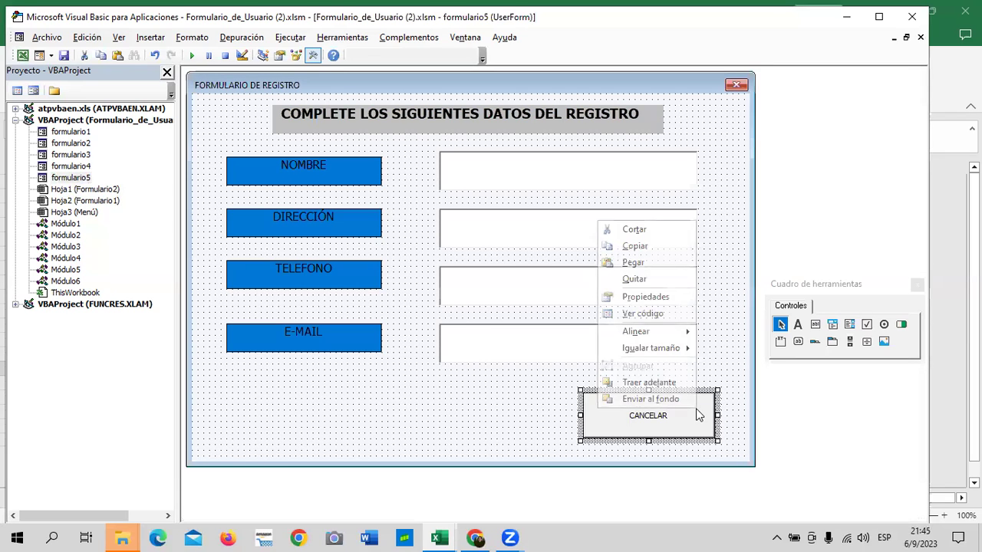
left_click(676, 296)
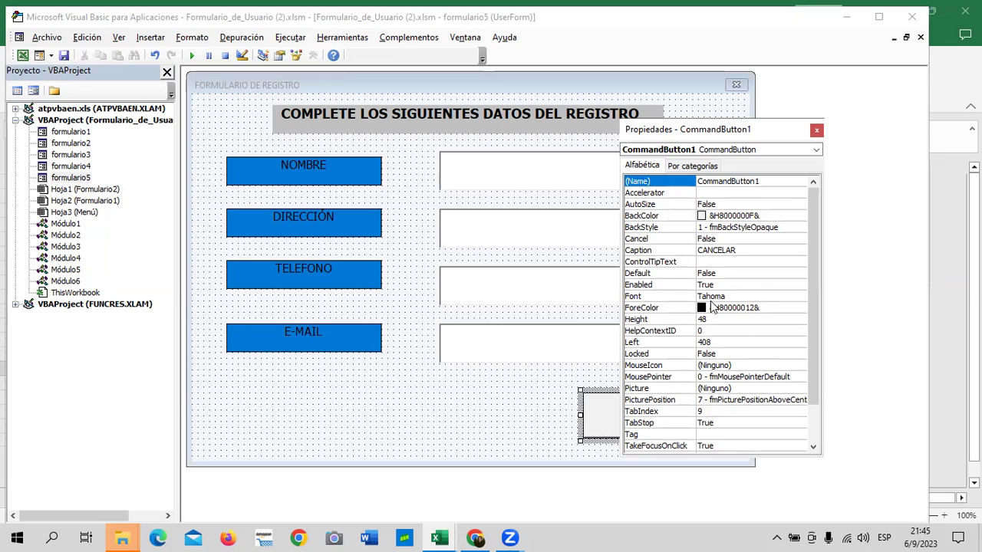
left_click(711, 301)
left_click(797, 298)
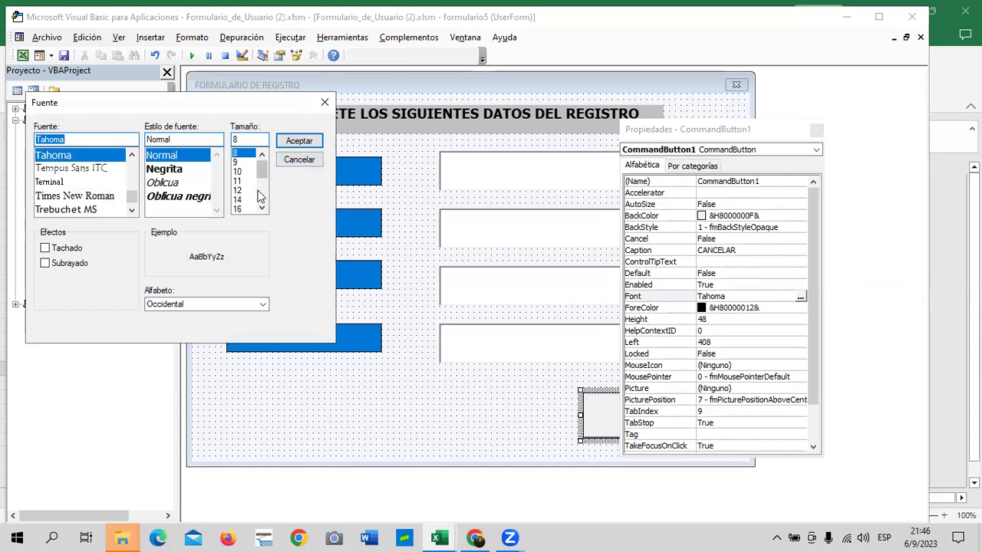
- Choose Negrita and size 12 in the Font dialog, then close it and the Properties window
left_click(238, 190)
left_click(154, 170)
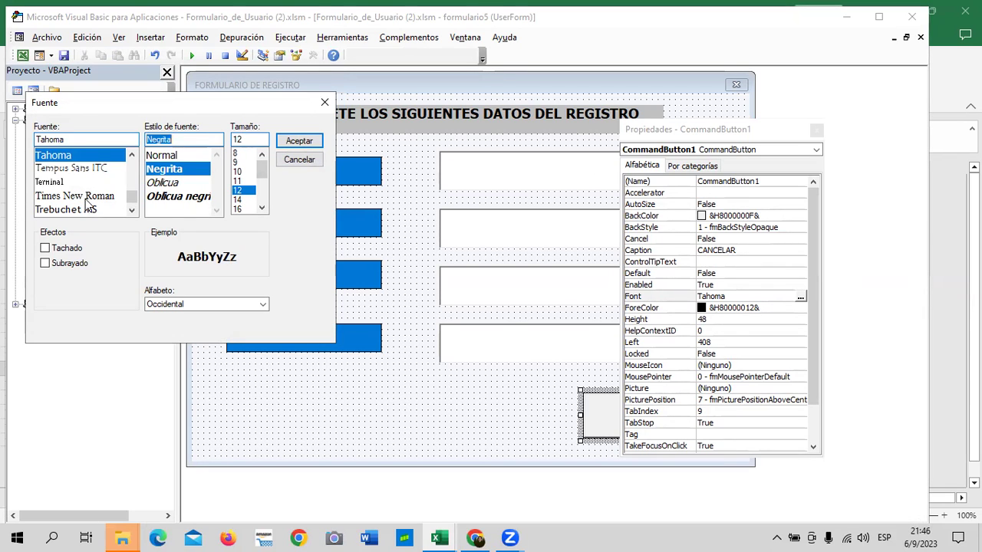
left_click_drag(131, 197, 134, 189)
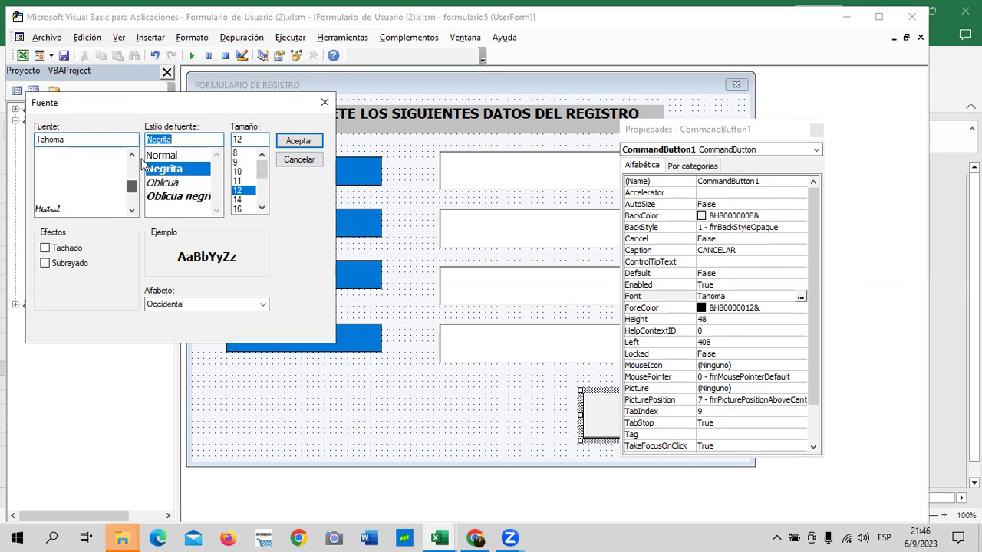
left_click_drag(135, 191, 135, 158)
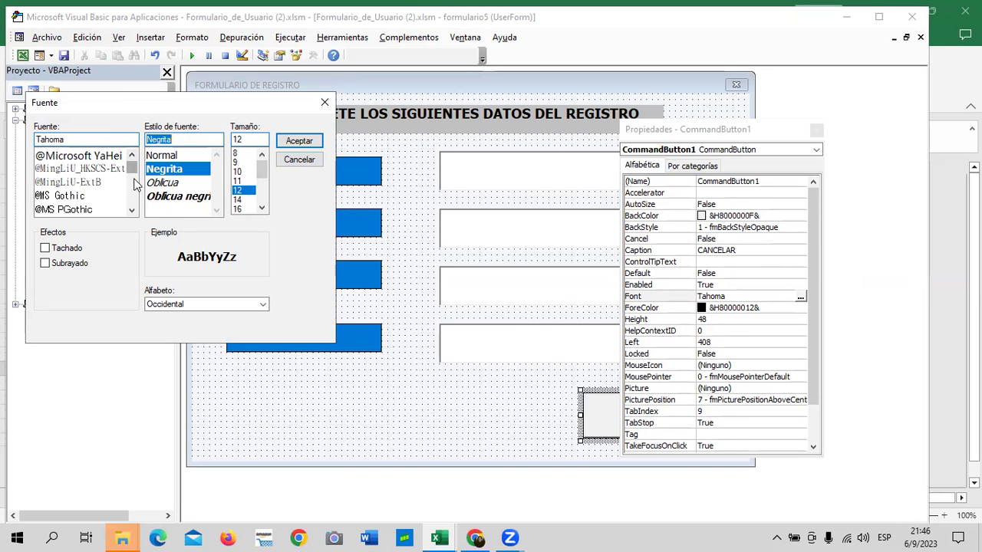
left_click(132, 212)
left_click(132, 212)
left_click(132, 212)
left_click(132, 211)
left_click(132, 212)
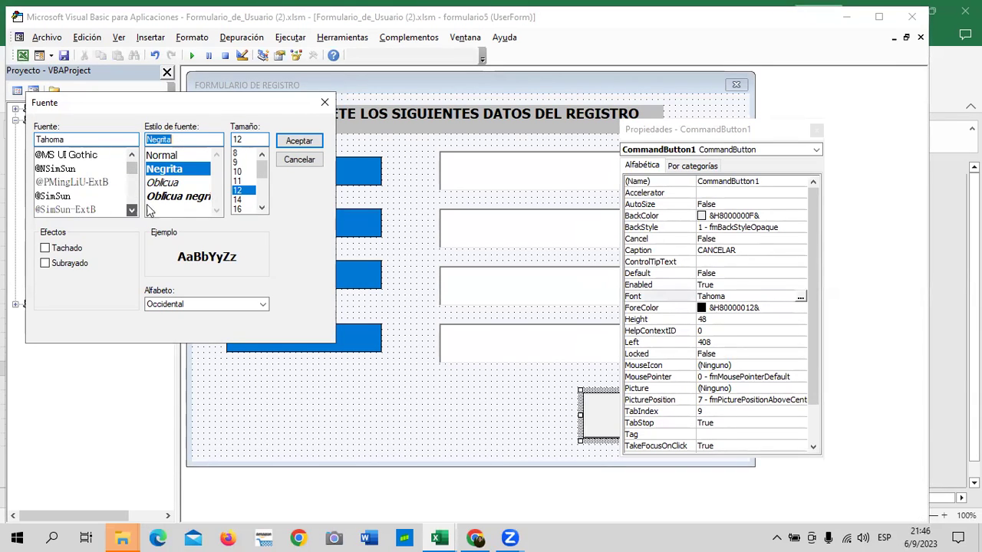
left_click_drag(132, 172, 286, 244)
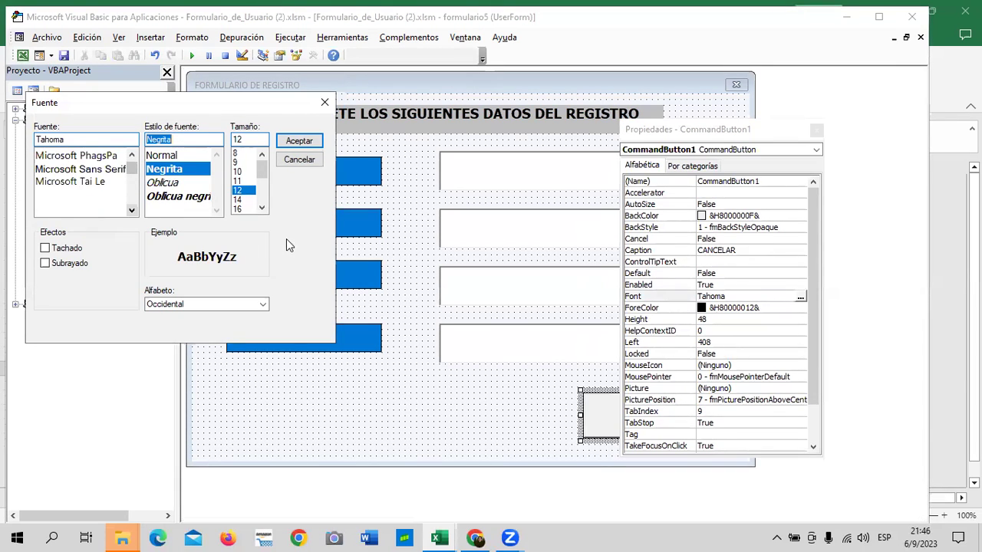
left_click(299, 142)
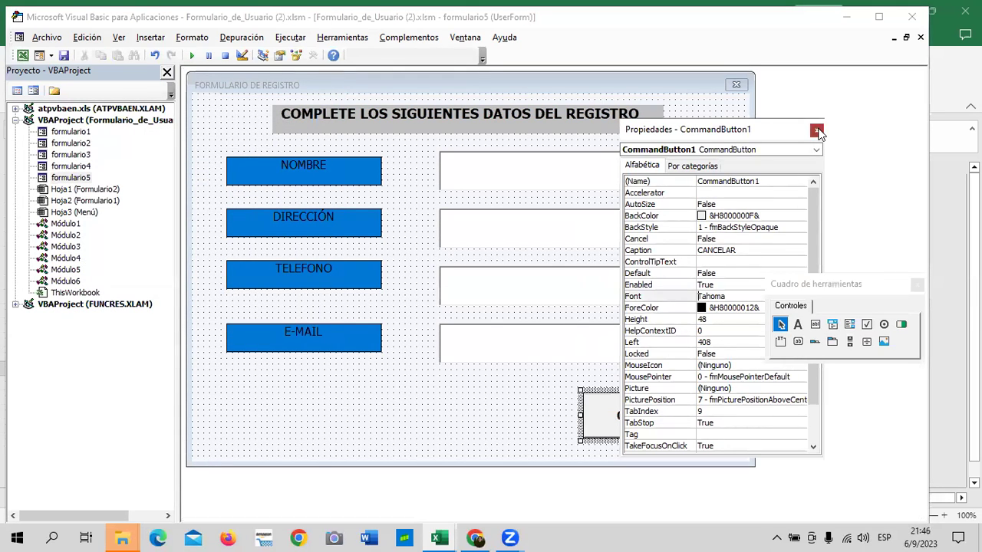
left_click(817, 130)
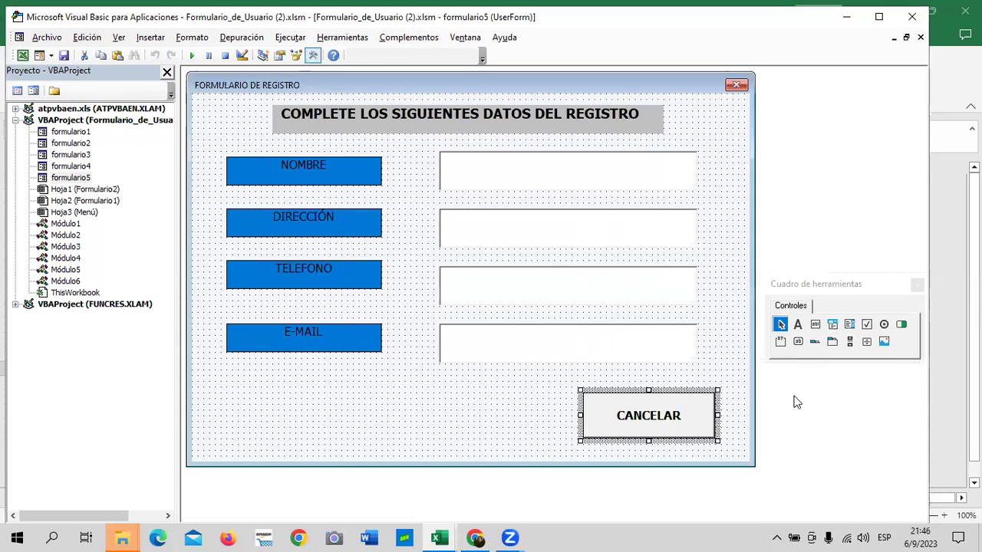
- Run FORMULARIO 4, open the registration form twice, confirm CANCELAR closes it, close the welcome form, reopen VBA
left_click(700, 430)
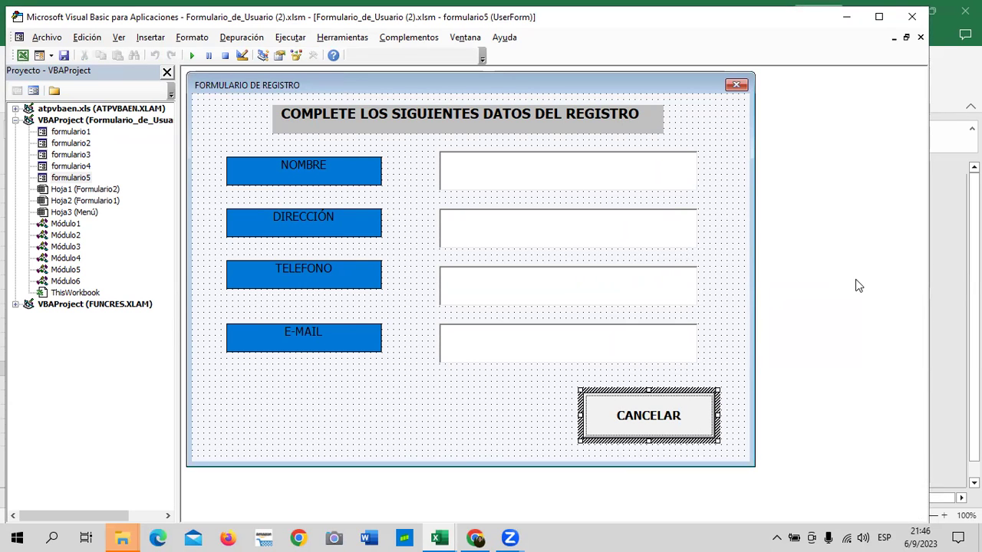
left_click(911, 16)
left_click(210, 229)
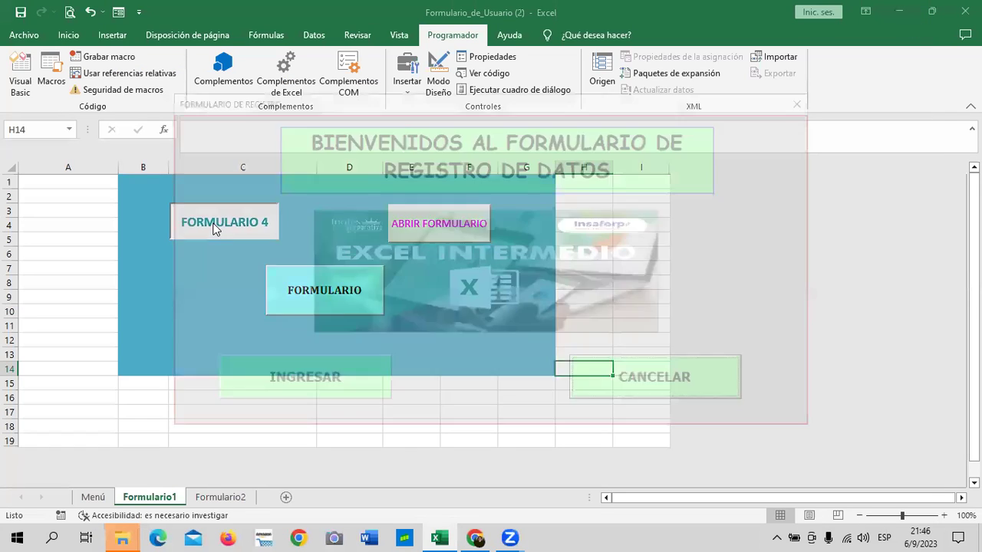
left_click(305, 385)
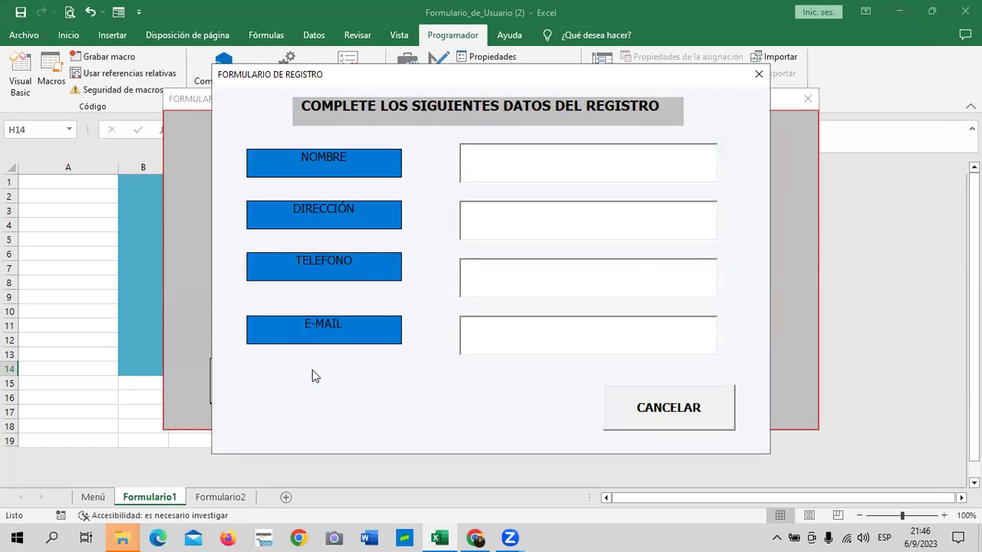
left_click(712, 411)
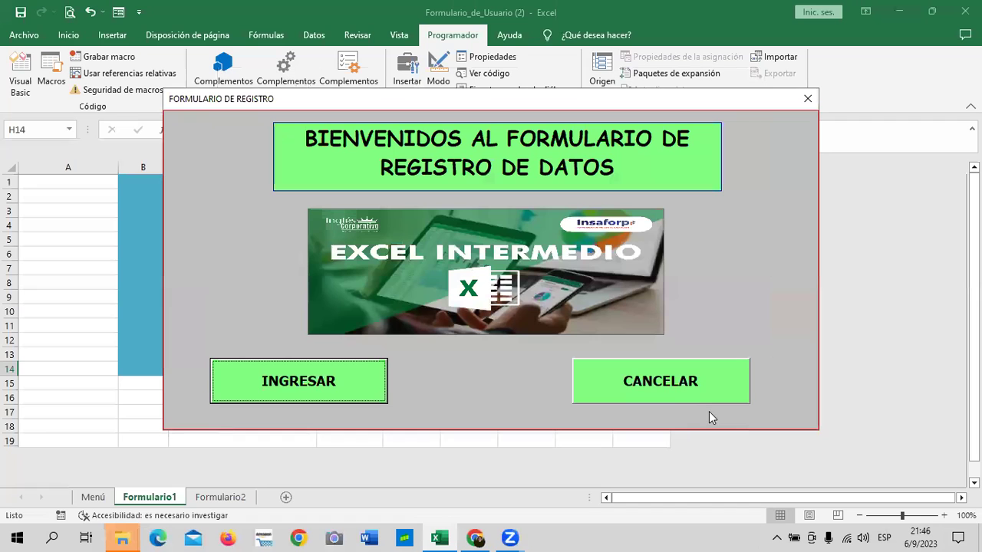
left_click(277, 388)
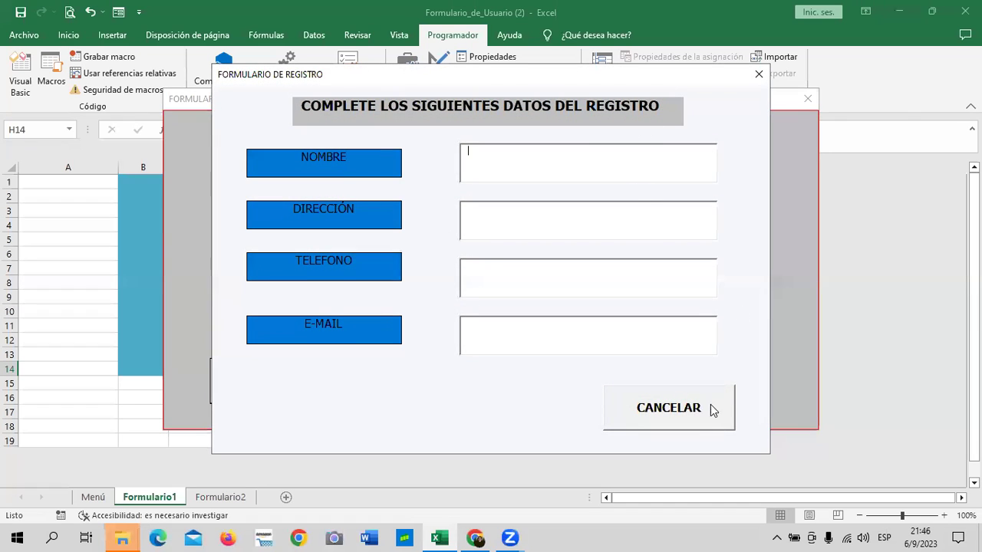
left_click(636, 417)
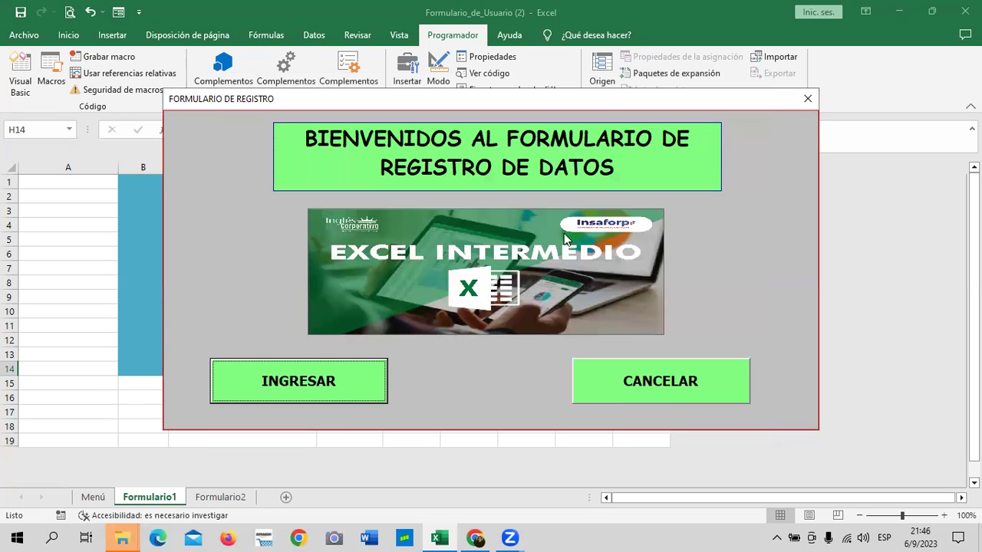
left_click(591, 395)
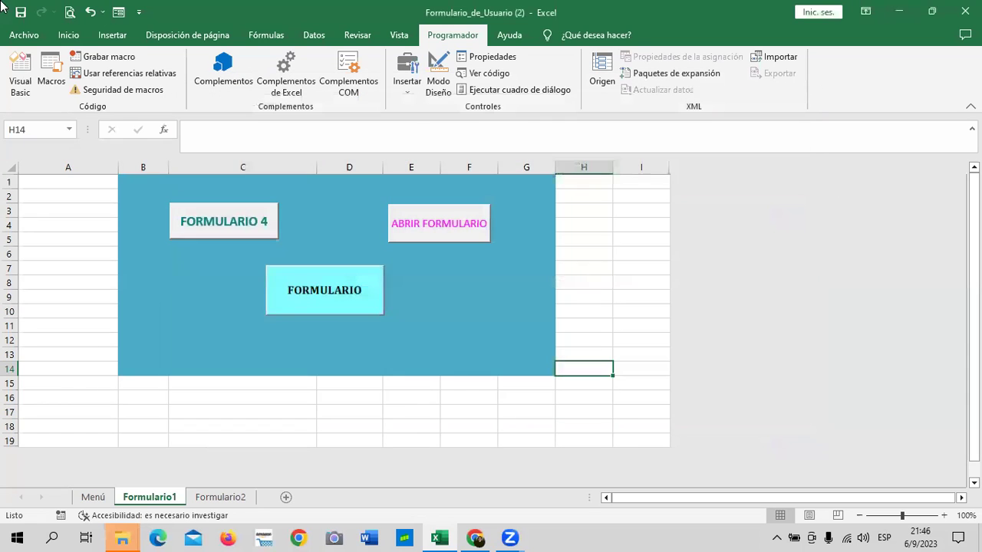
left_click(20, 67)
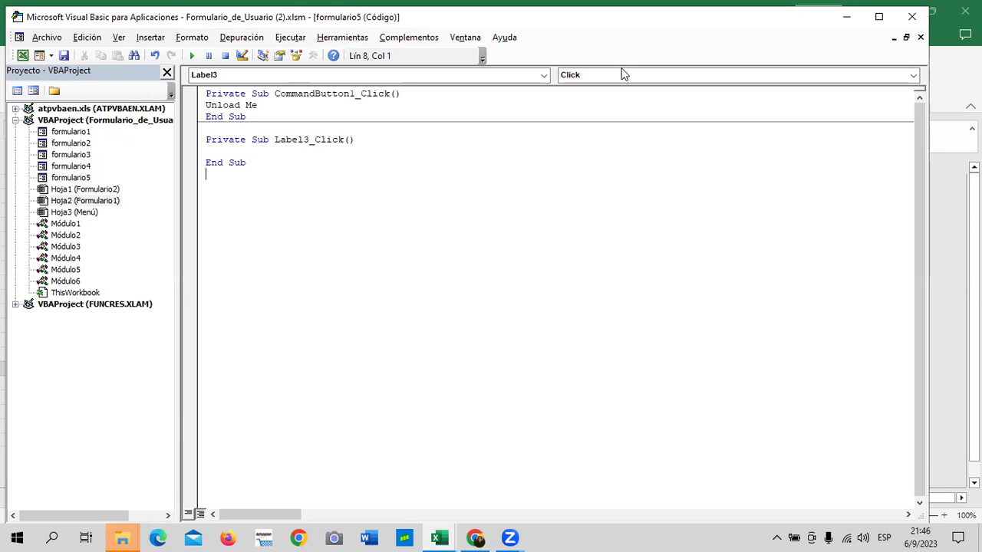
- Open formulario5 in the designer and show the CANCELAR button's properties
left_click(70, 179)
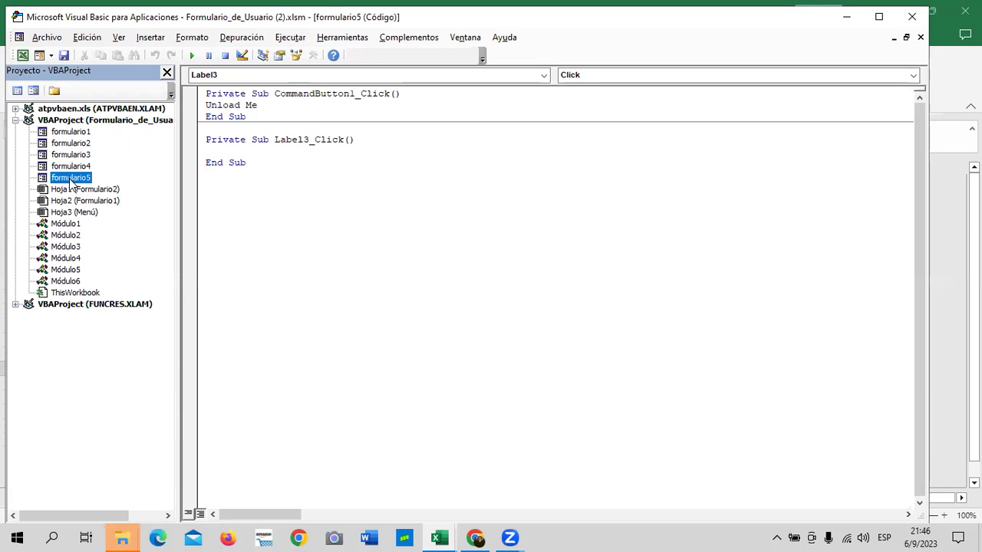
double_click(69, 178)
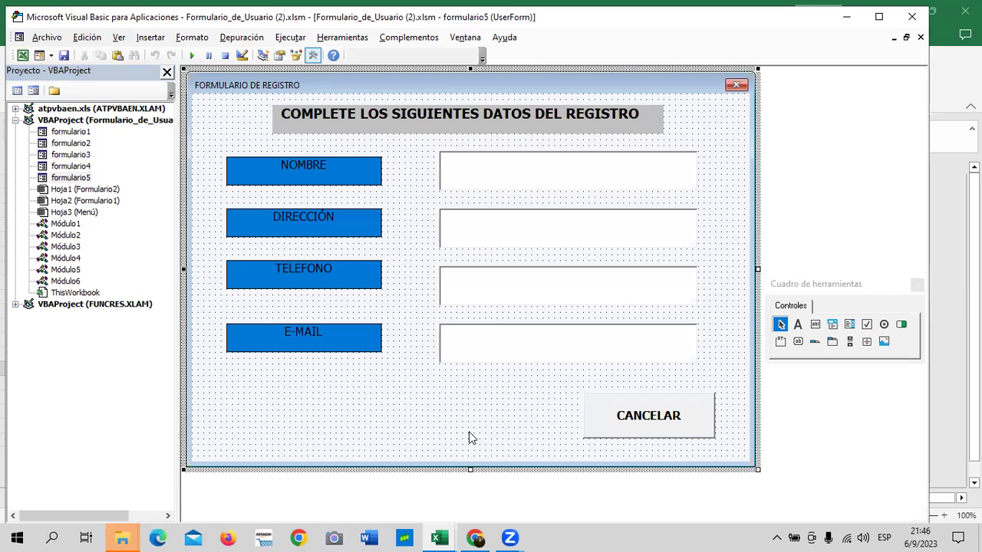
right_click(703, 430)
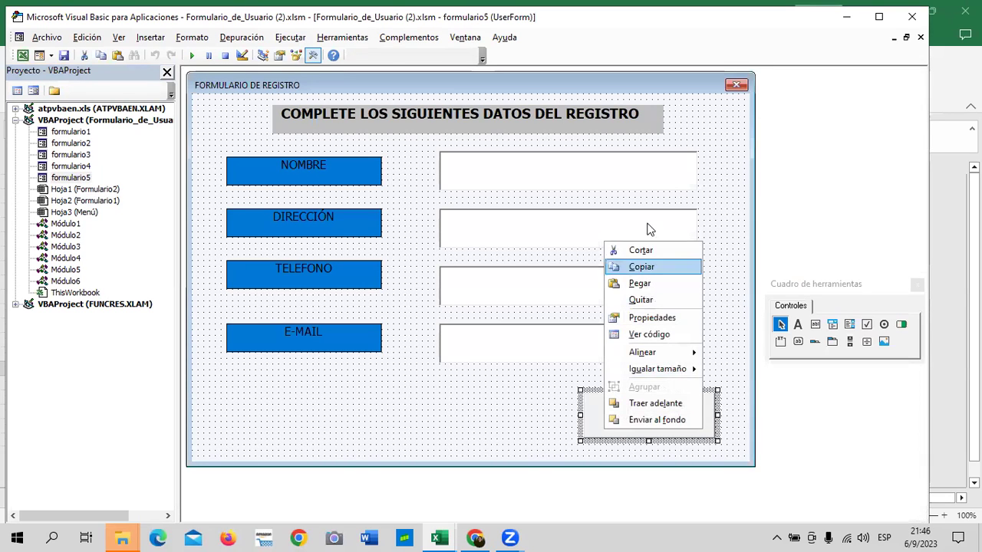
left_click(684, 318)
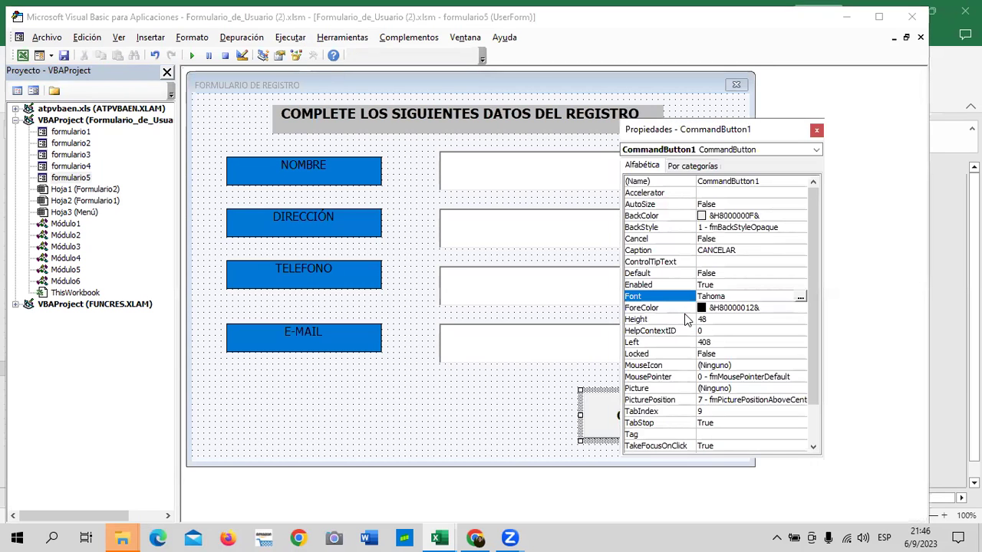
- Set CANCELAR's BackColor to the system colour Borde activo and close Properties
left_click(779, 218)
left_click(801, 215)
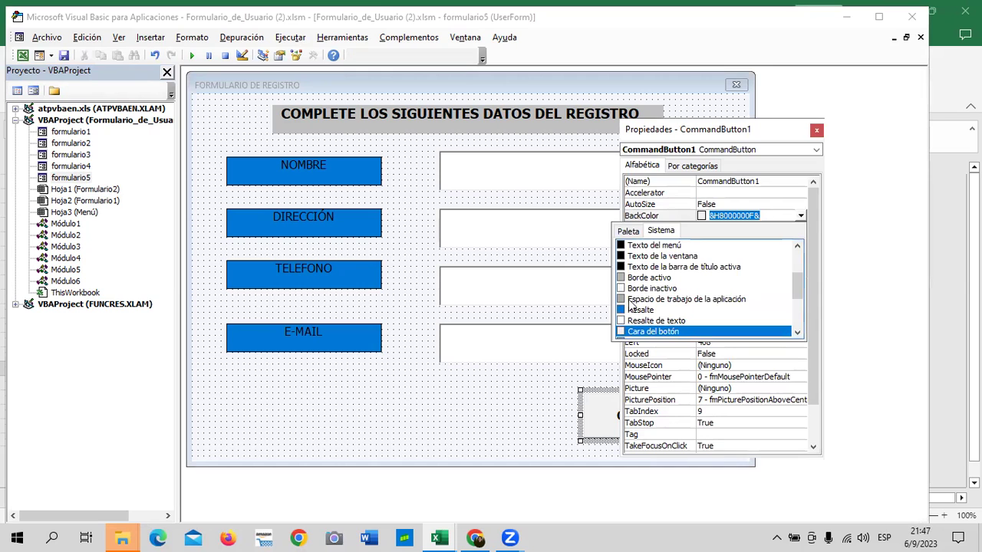
left_click(624, 279)
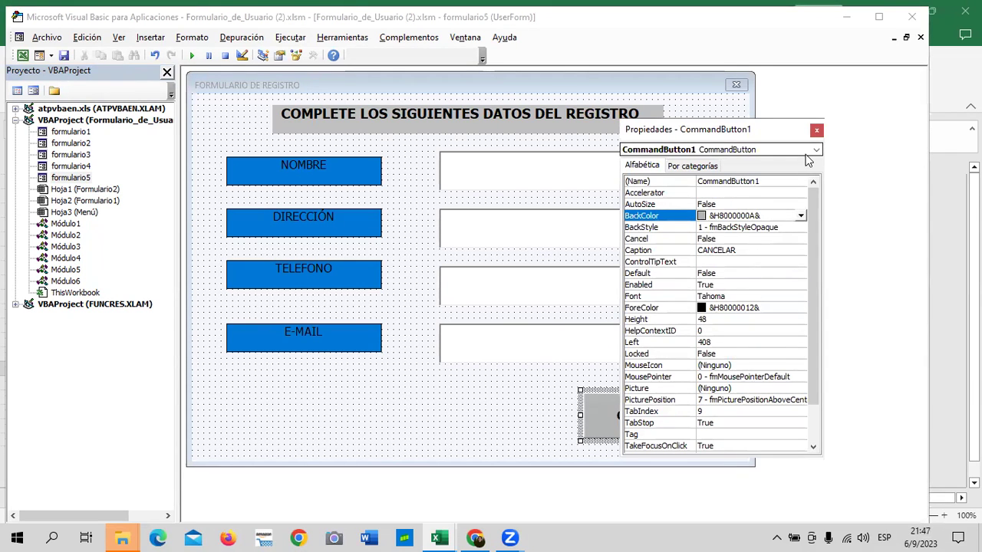
left_click(816, 129)
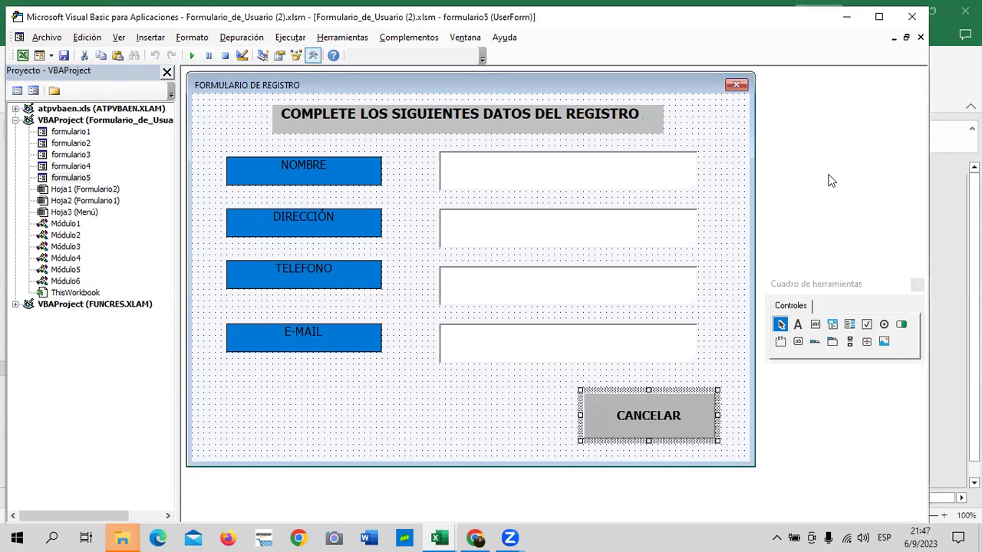
left_click(524, 415)
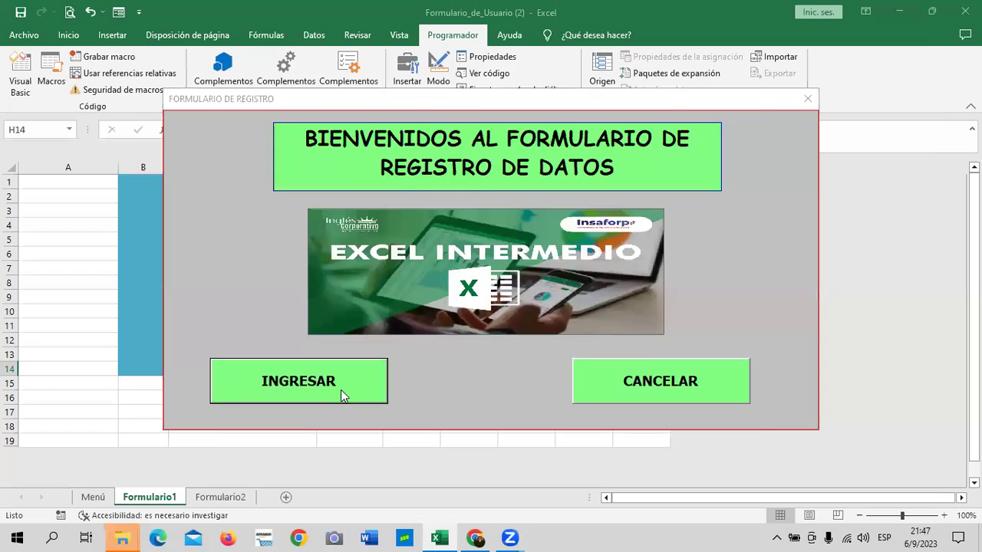
- Run the form, close the registration form with the gray CANCELAR, then reopen formulario5's layout
left_click(341, 390)
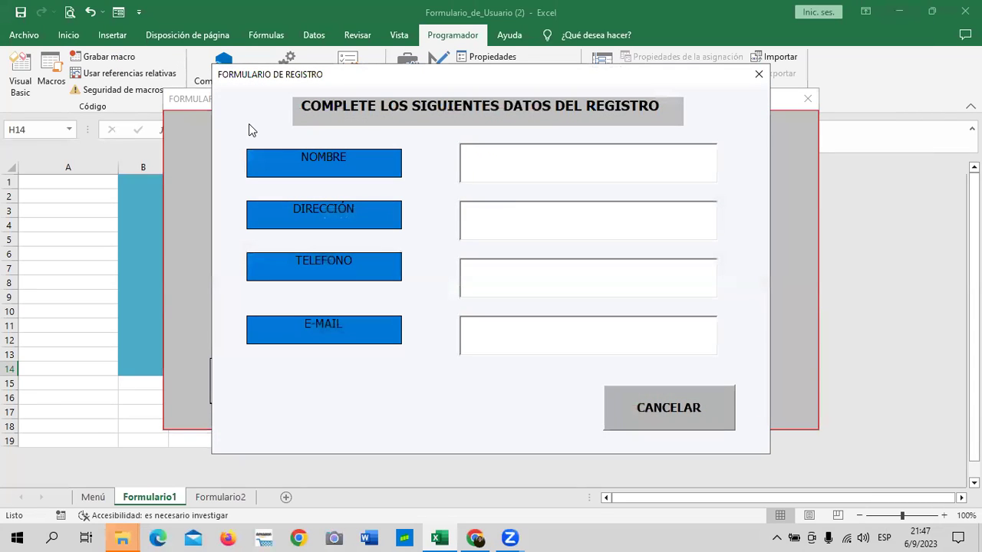
left_click(706, 391)
left_click(685, 381)
left_click(21, 73)
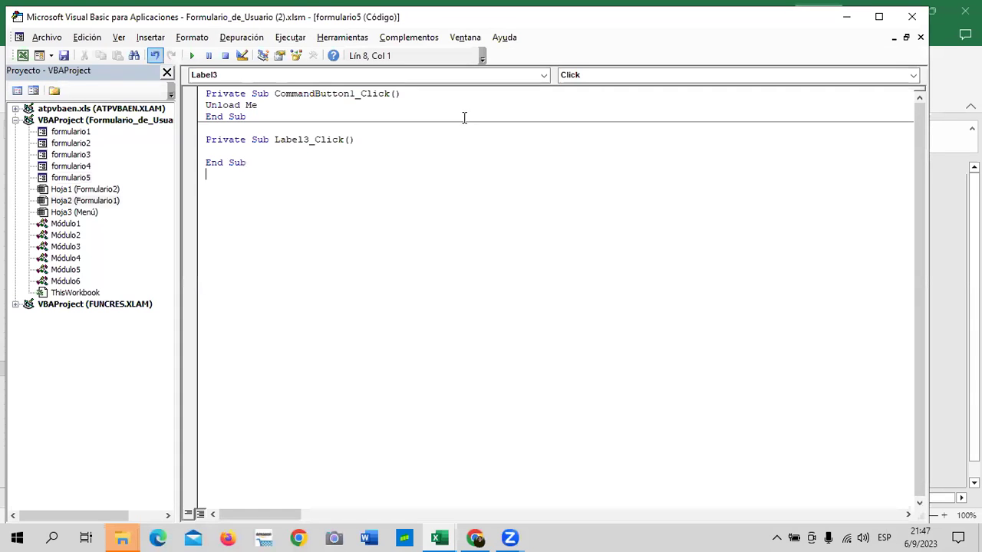
double_click(69, 177)
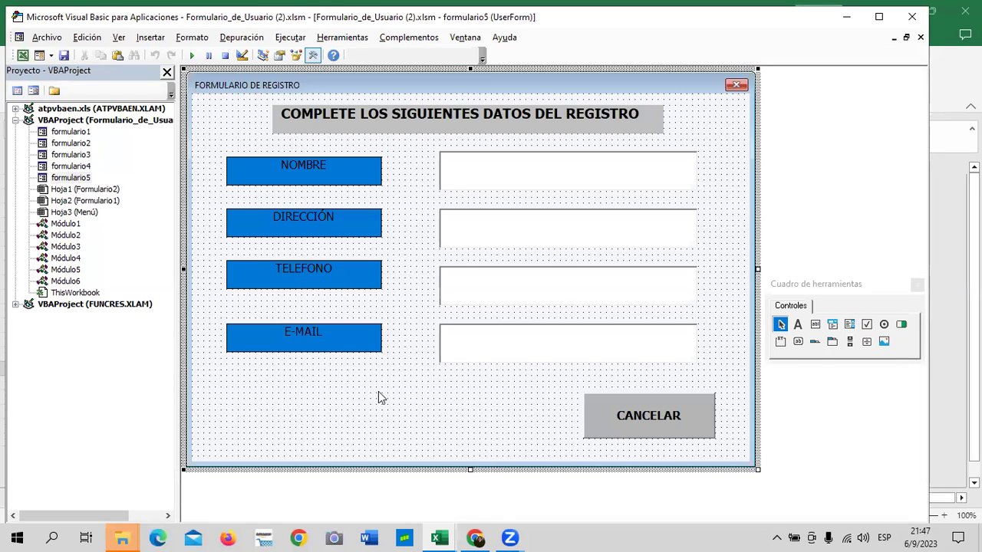
- Set the formulario5 form's BackColor to light green (&H00C0FFC0&) from the Paleta palette
right_click(365, 419)
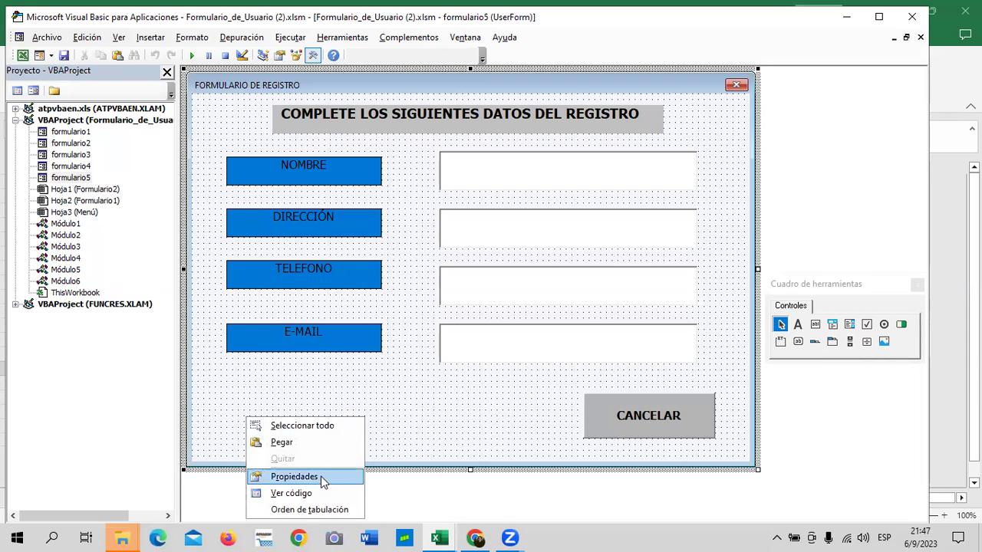
left_click(320, 476)
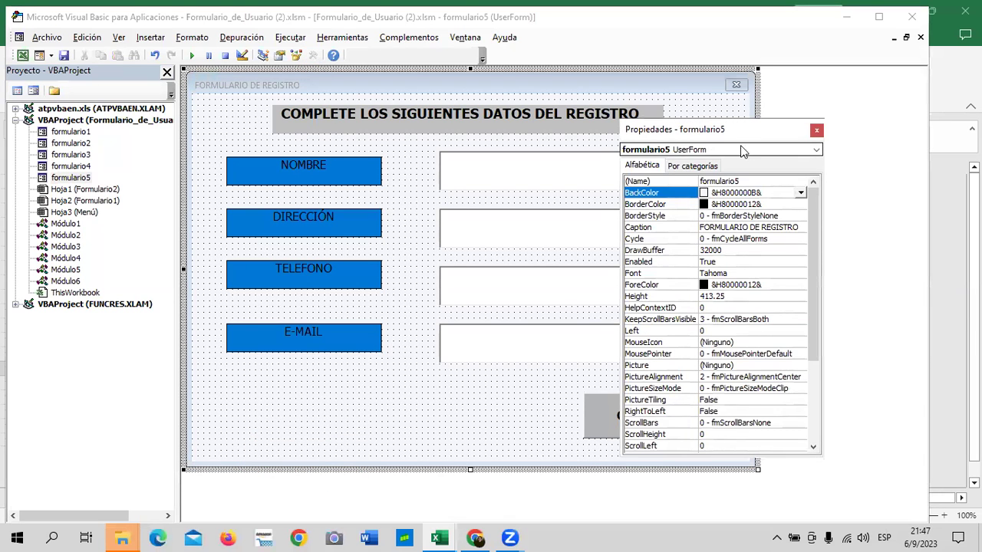
left_click_drag(765, 132, 809, 127)
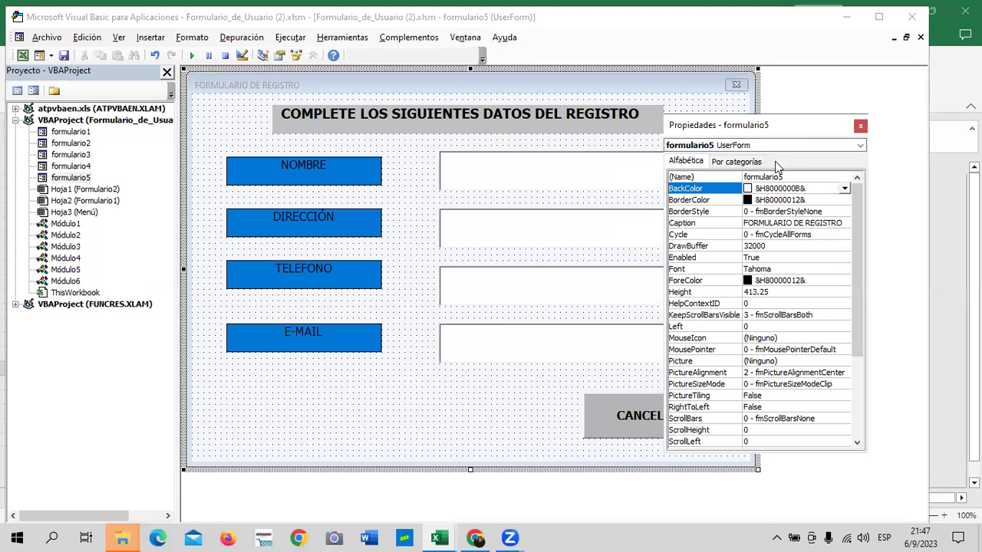
left_click(844, 190)
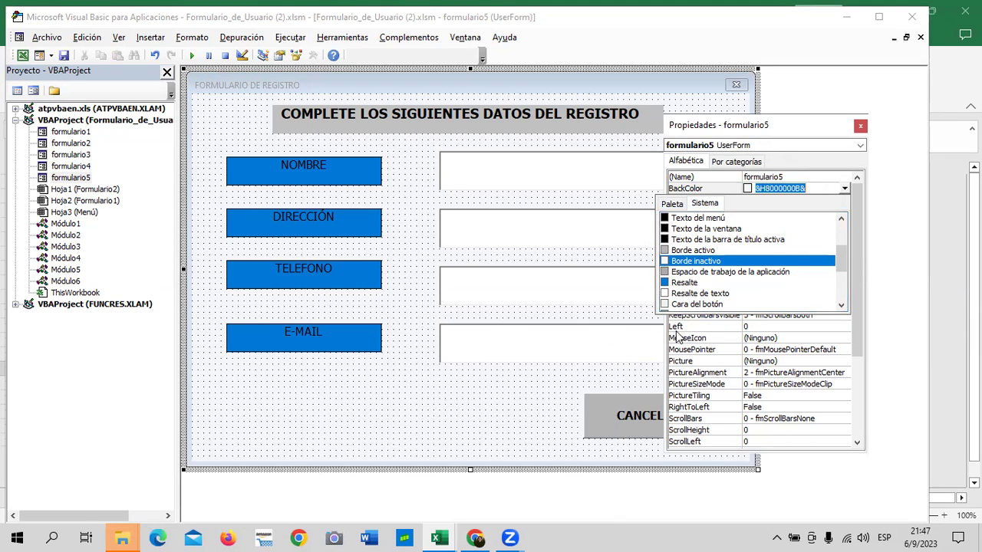
left_click_drag(845, 259, 841, 301)
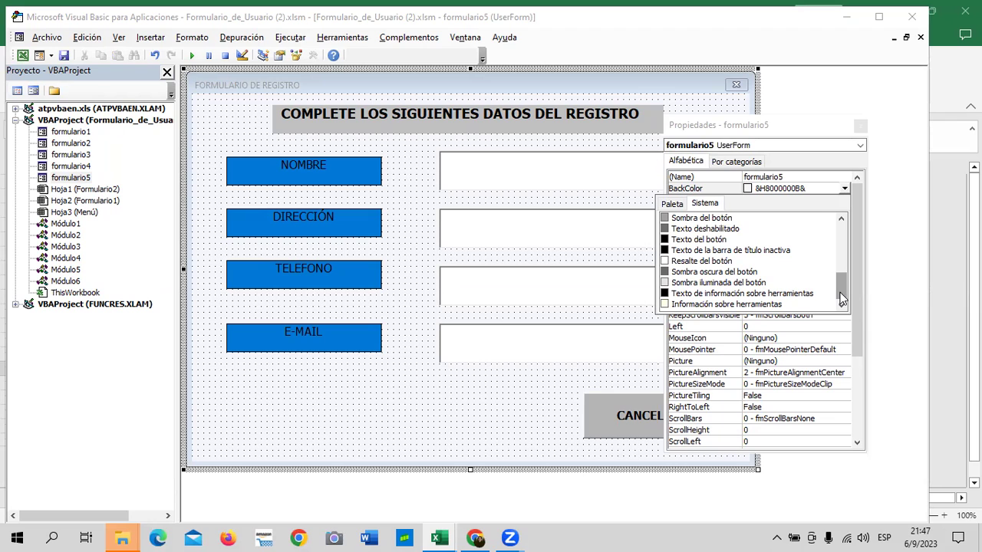
left_click_drag(841, 299, 844, 284)
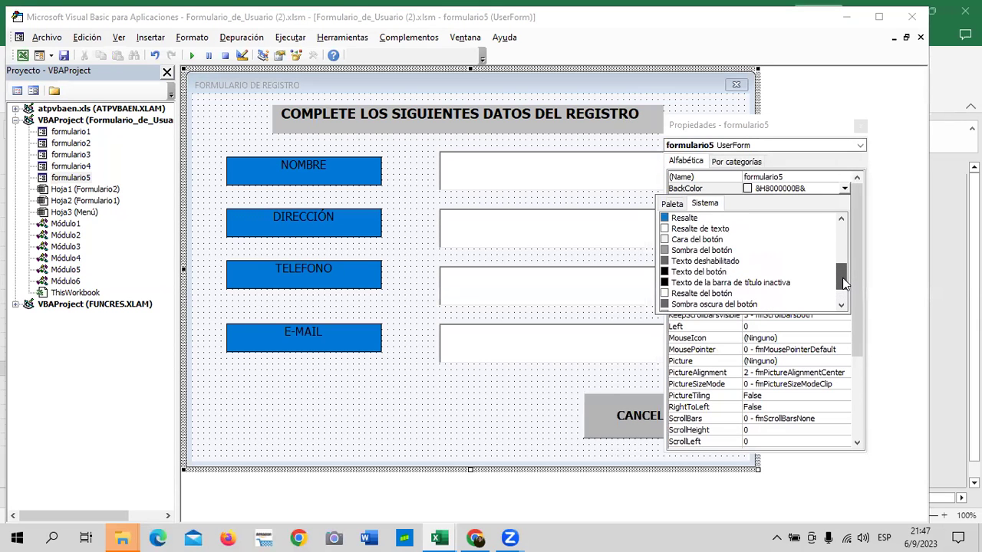
left_click(669, 239)
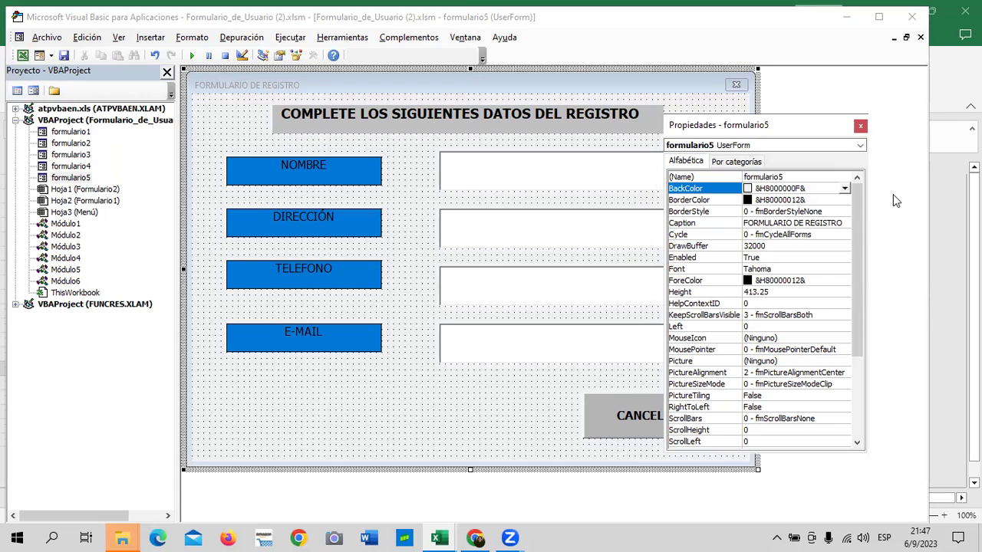
left_click(843, 189)
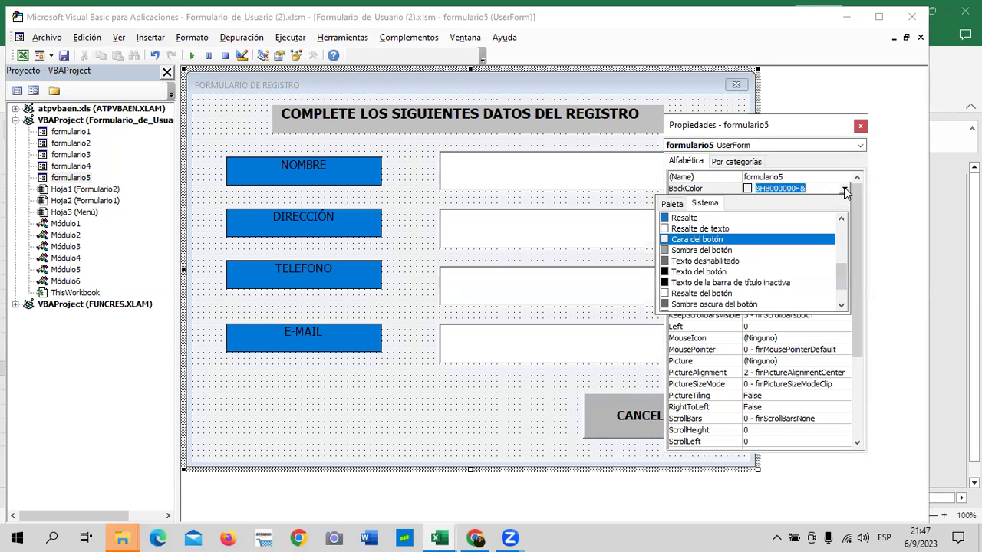
left_click(672, 204)
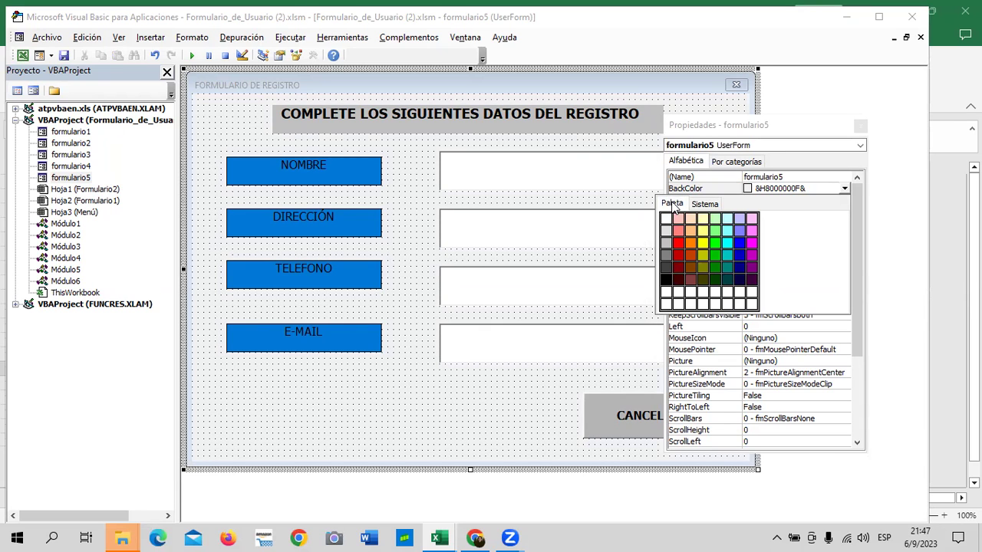
left_click(716, 219)
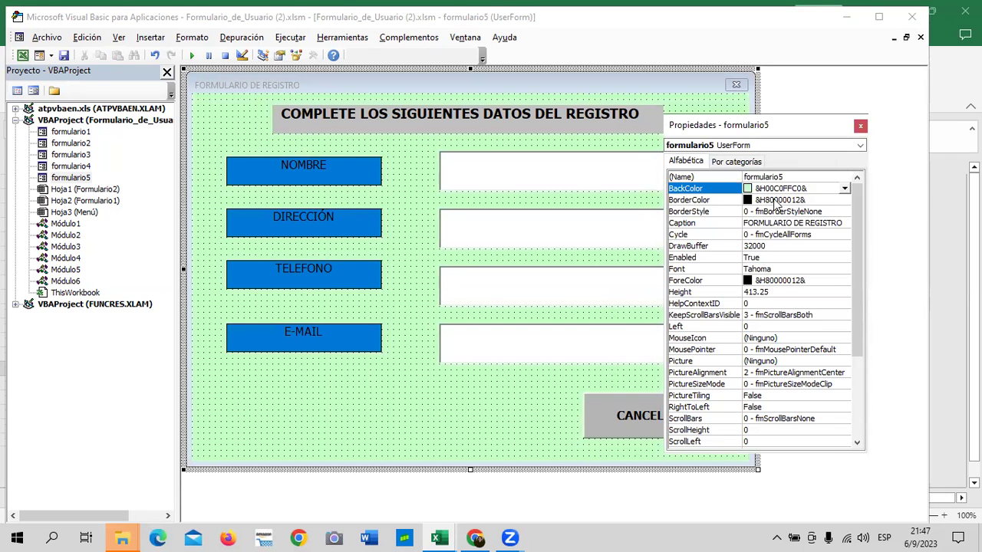
- Close the Properties window and click INGRESAR to show the light green registration form
left_click(860, 126)
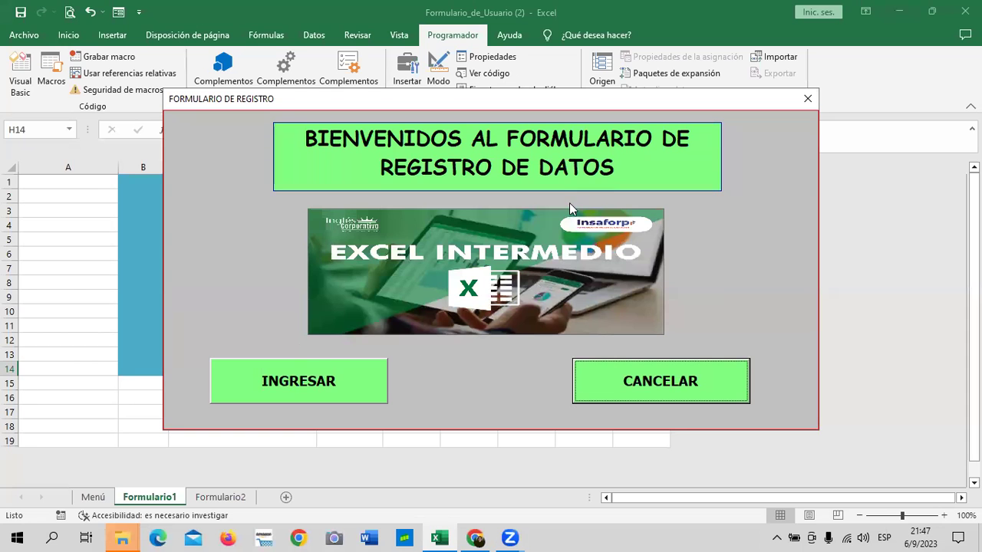
left_click(343, 373)
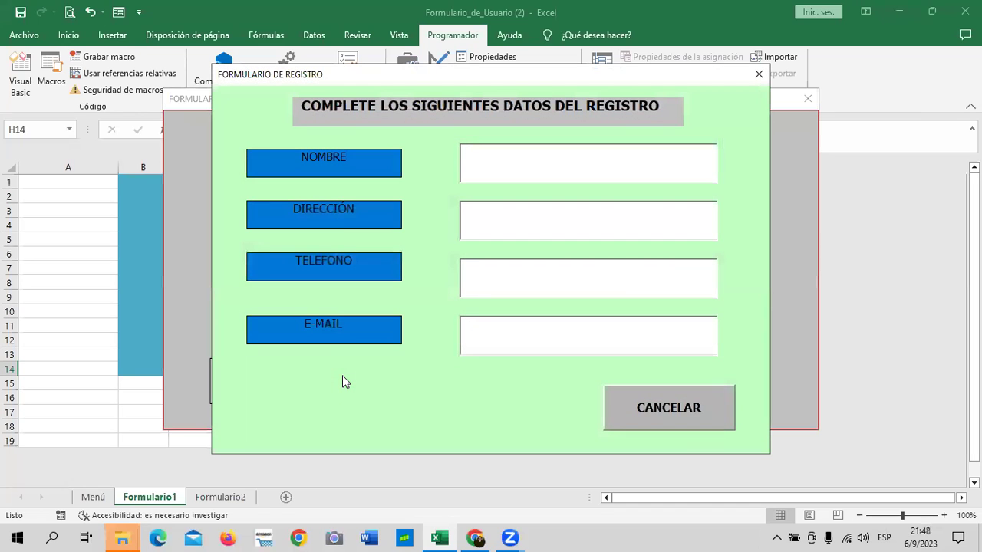
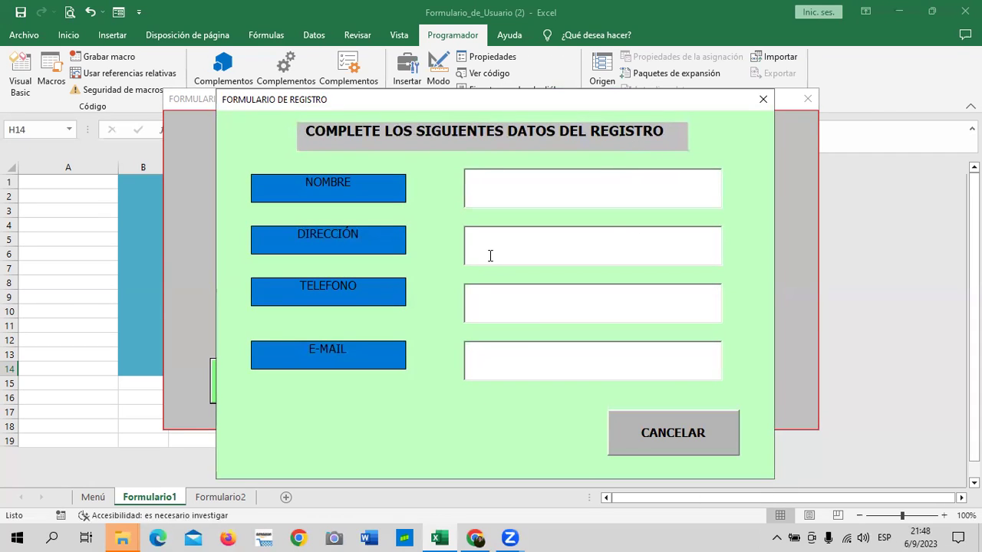
- Close the registration and welcome forms back to the sheet, then open the Visual Basic editor
left_click(723, 437)
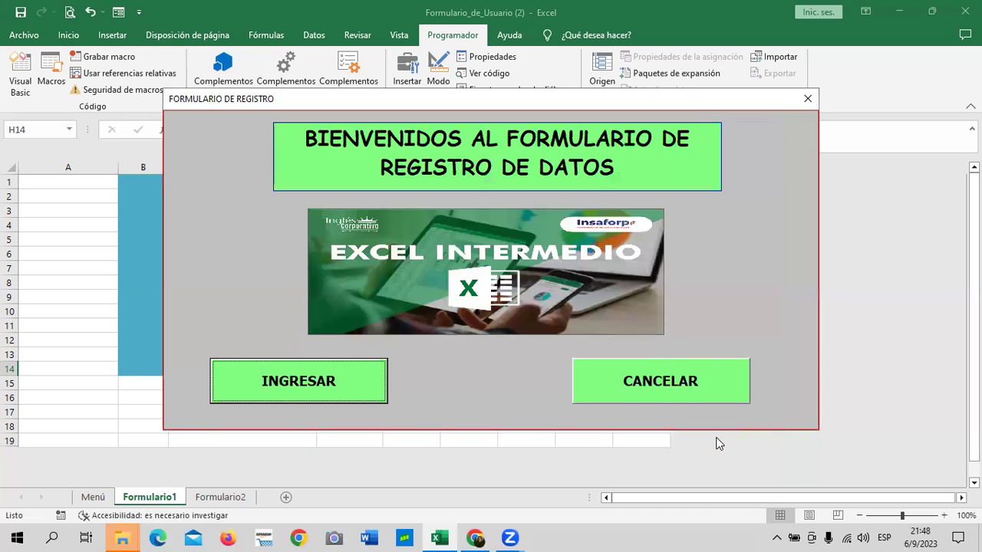
left_click(348, 392)
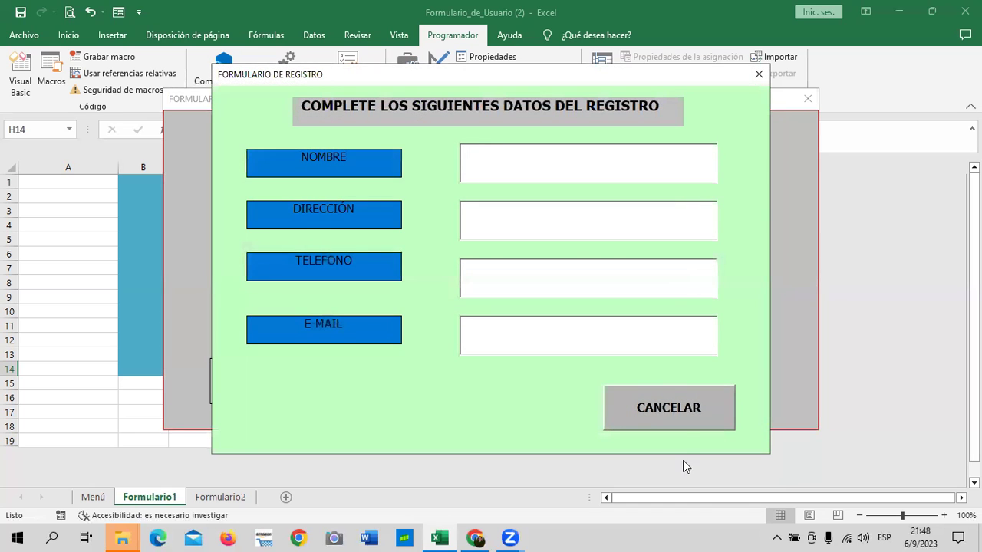
left_click(677, 413)
left_click(695, 376)
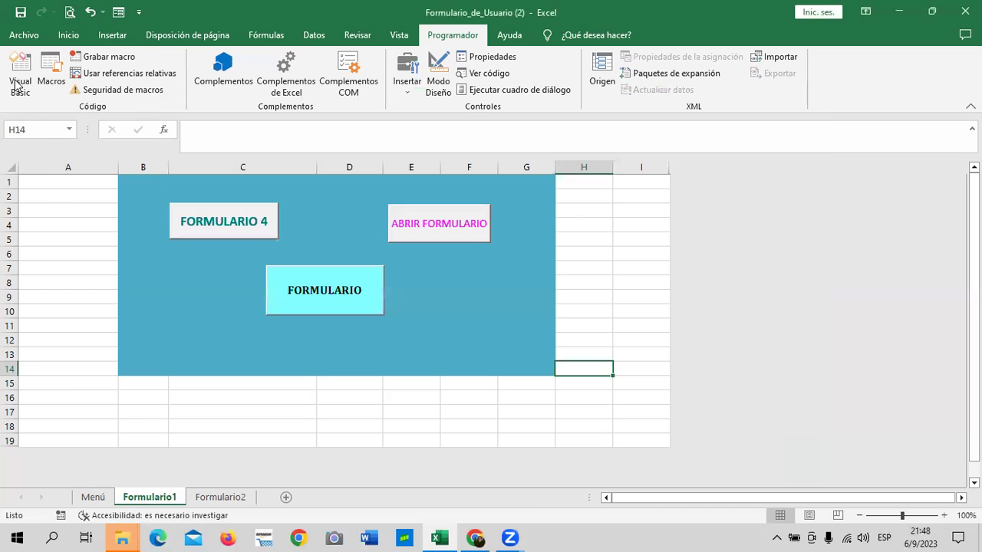
left_click(17, 85)
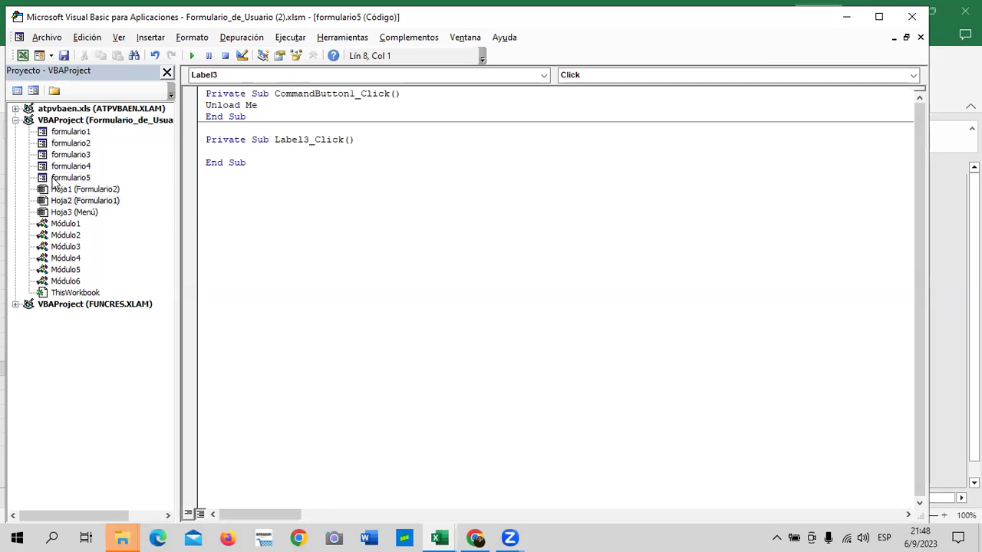
- In formulario5's layout, draw a new CommandButton in the lower left below the E-MAIL label
double_click(55, 178)
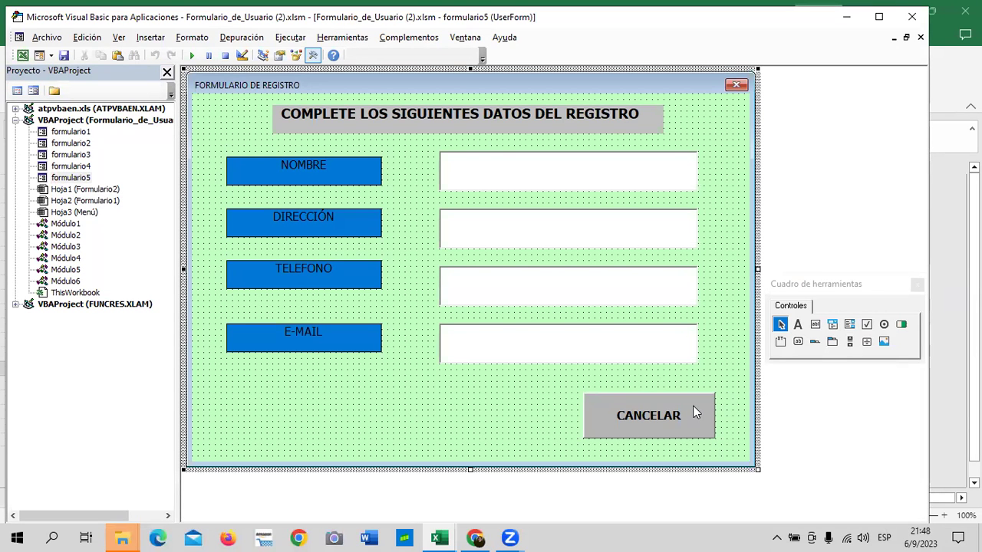
left_click(797, 342)
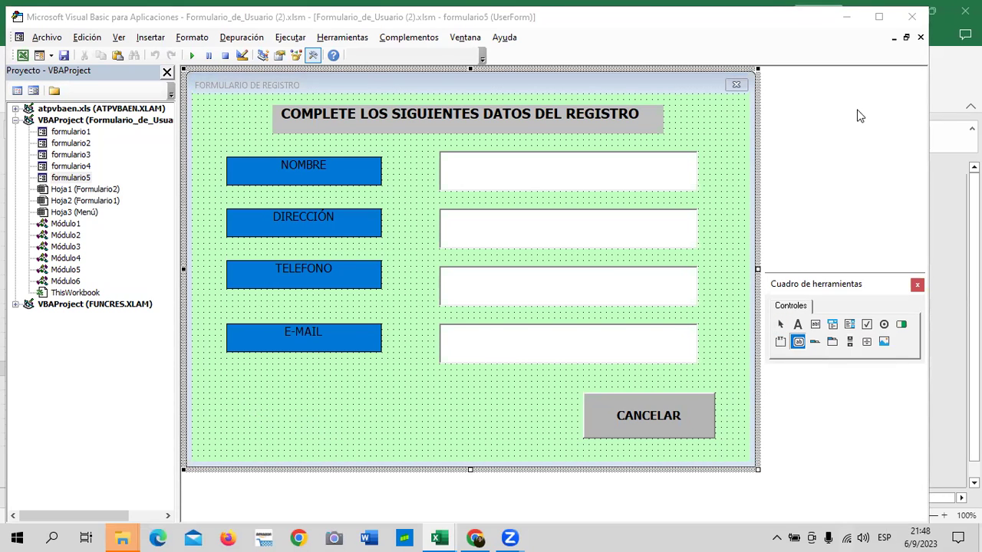
left_click(240, 400)
left_click_drag(240, 400, 381, 440)
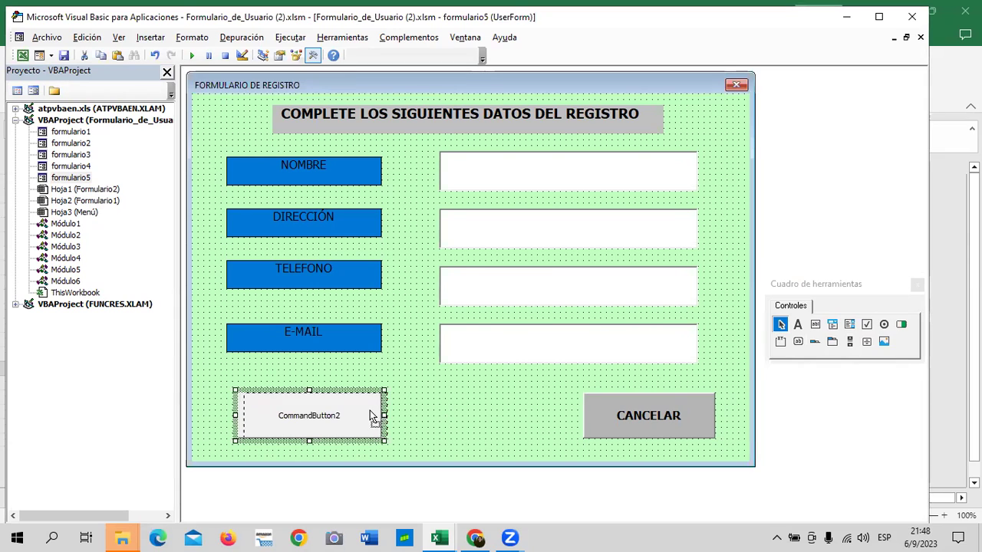
right_click(368, 411)
left_click(333, 419)
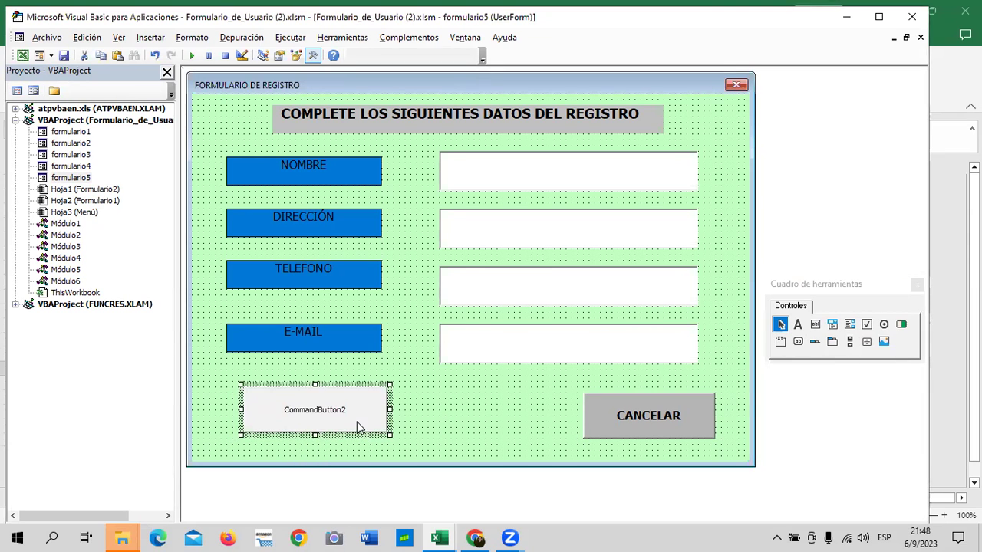
left_click(420, 400)
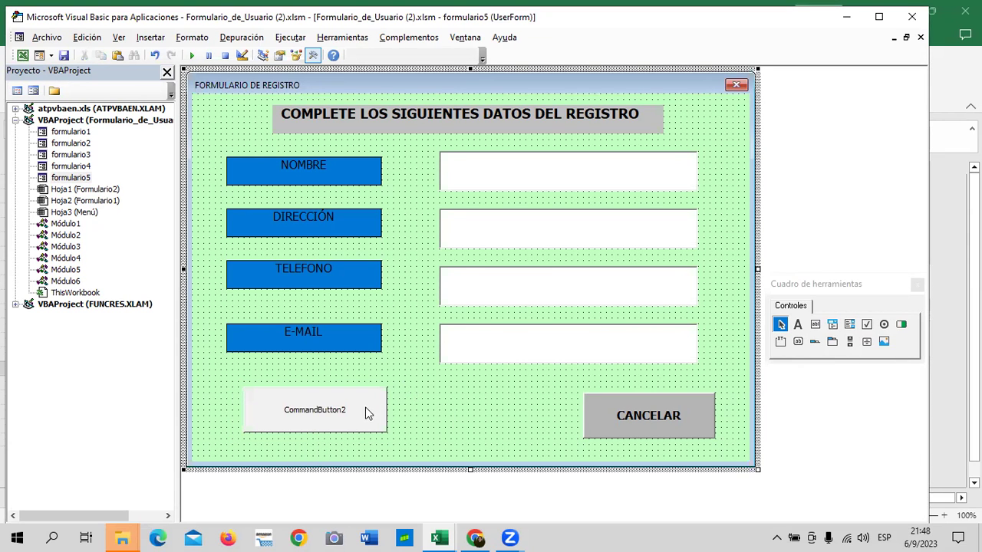
- Change the new button's caption to ACEPTAR
left_click(357, 414)
left_click(349, 410)
key("BackSpace")
key("BackSpace")
key("BackSpace")
key("BackSpace")
key("BackSpace")
key("BackSpace")
key("BackSpace")
key("BackSpace")
key("BackSpace")
key("BackSpace")
key("BackSpace")
key("BackSpace")
key("BackSpace")
key("BackSpace")
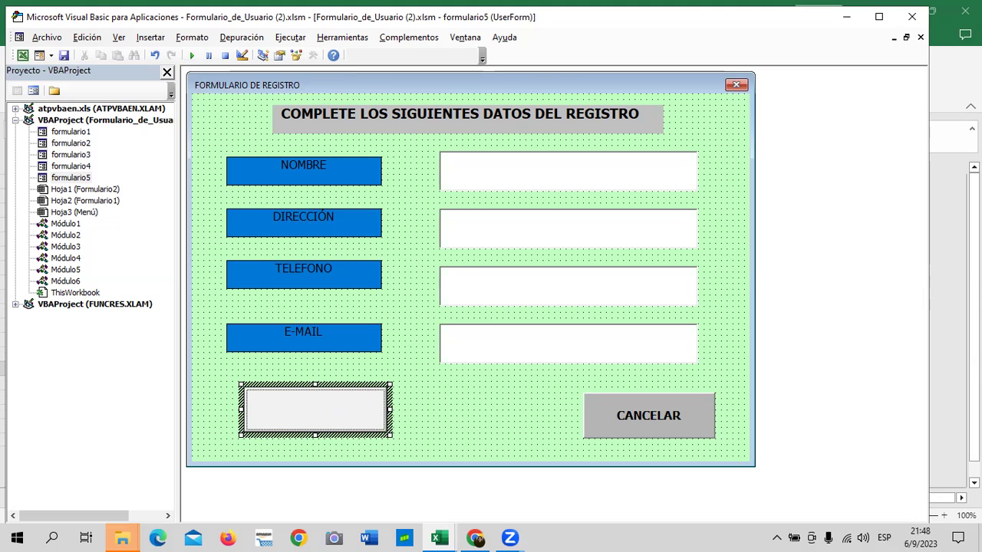
type("ACEPTAR")
left_click(436, 405)
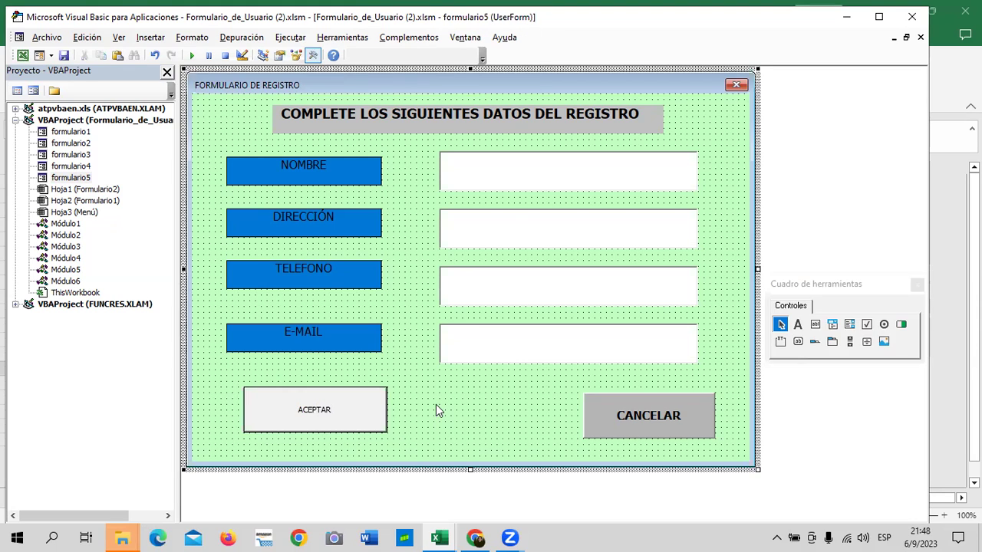
left_click(602, 414)
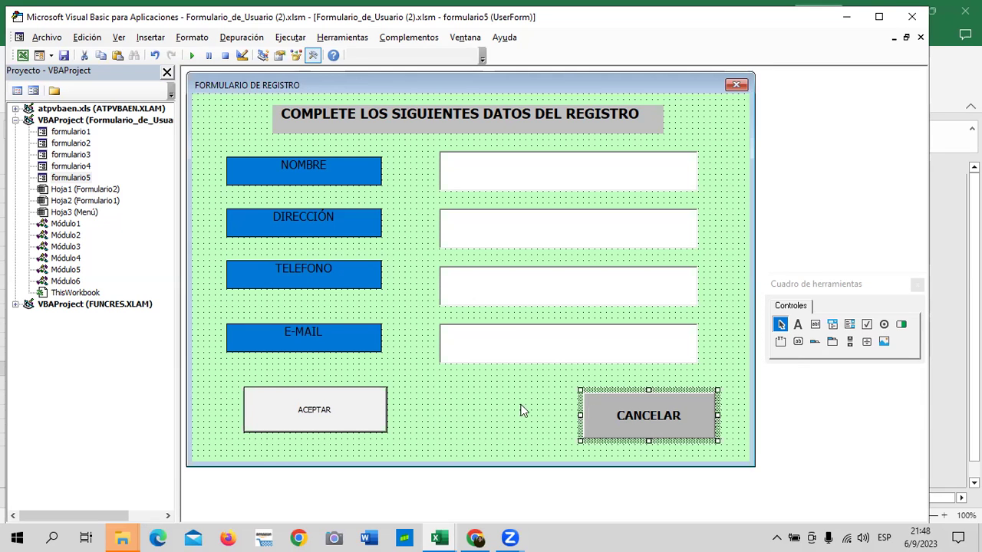
- Open ACEPTAR's properties and try several system BackColor options on it
right_click(365, 407)
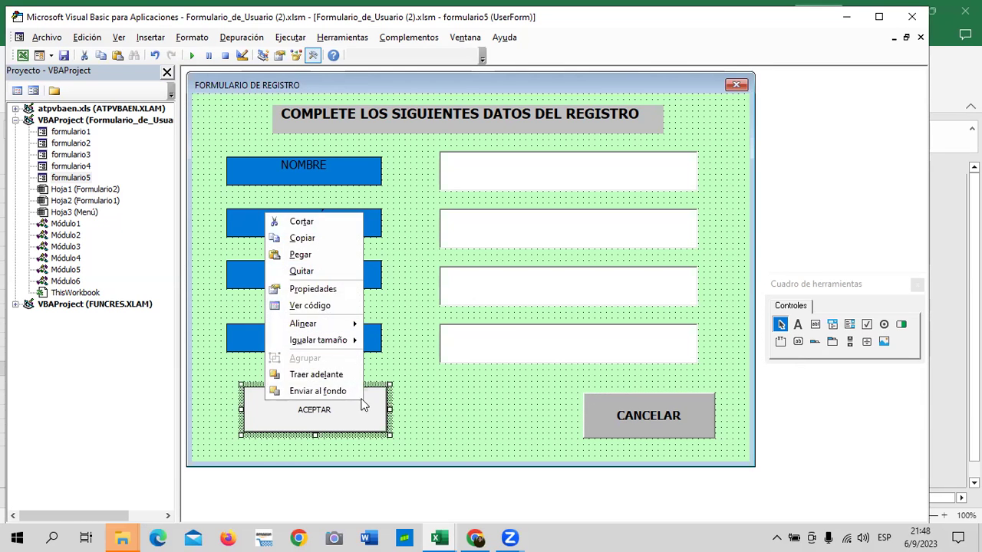
left_click(313, 290)
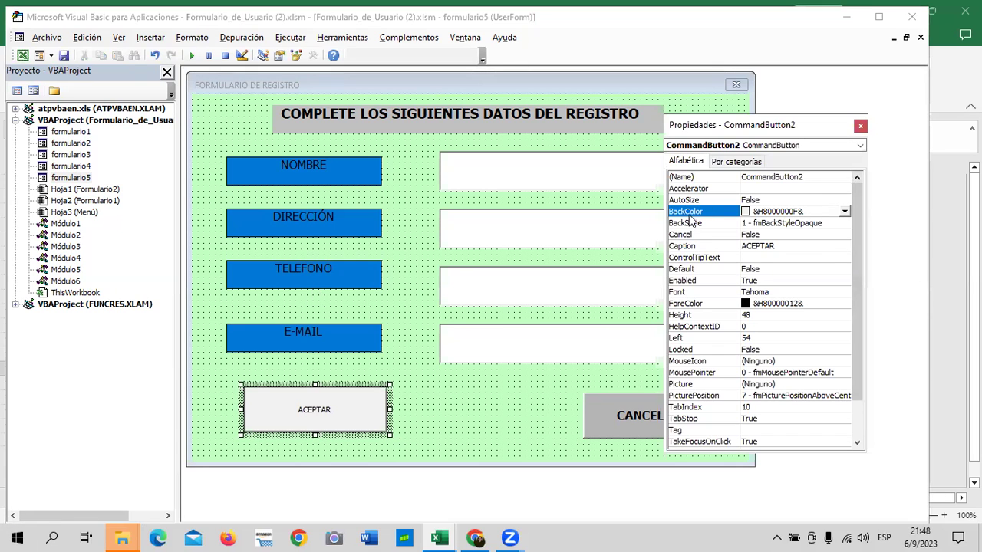
left_click(845, 211)
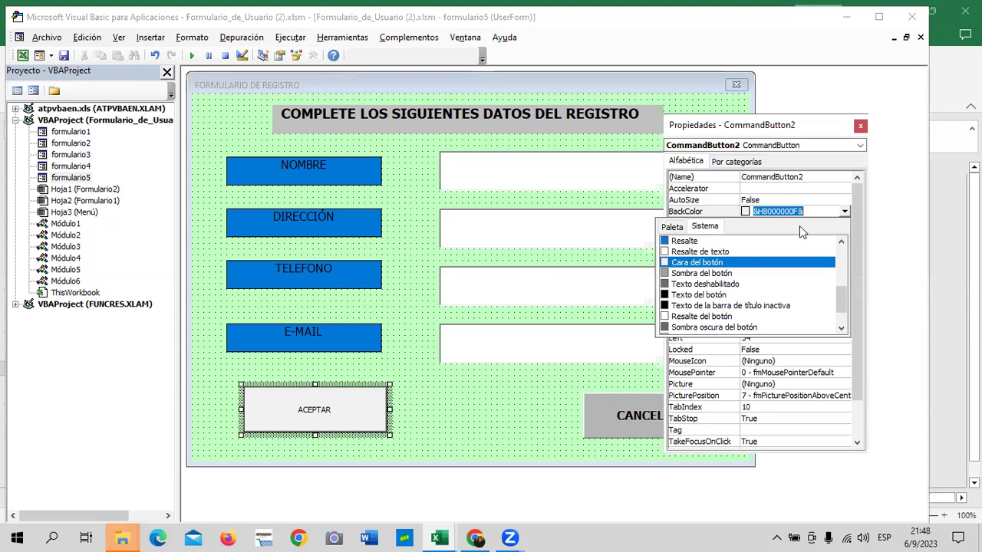
left_click(665, 274)
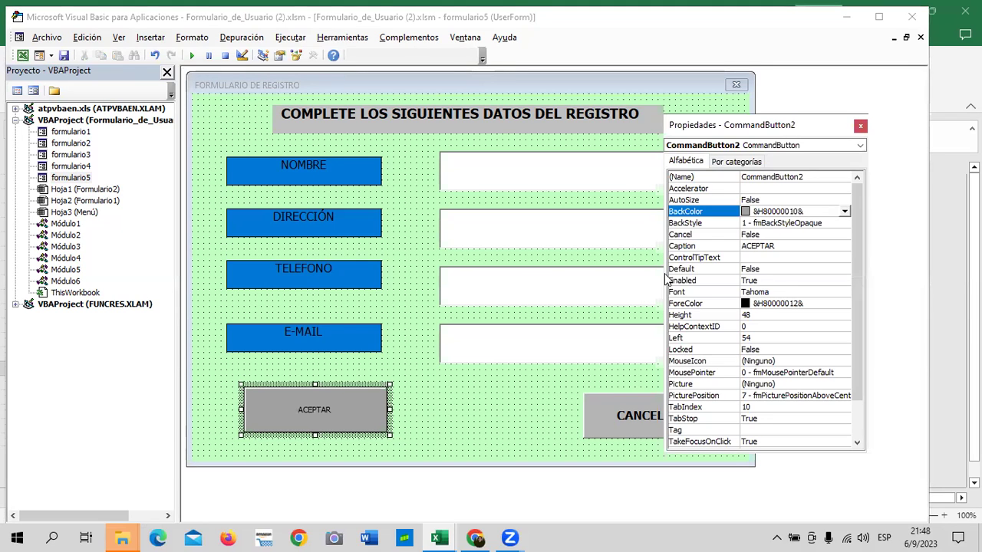
left_click(845, 212)
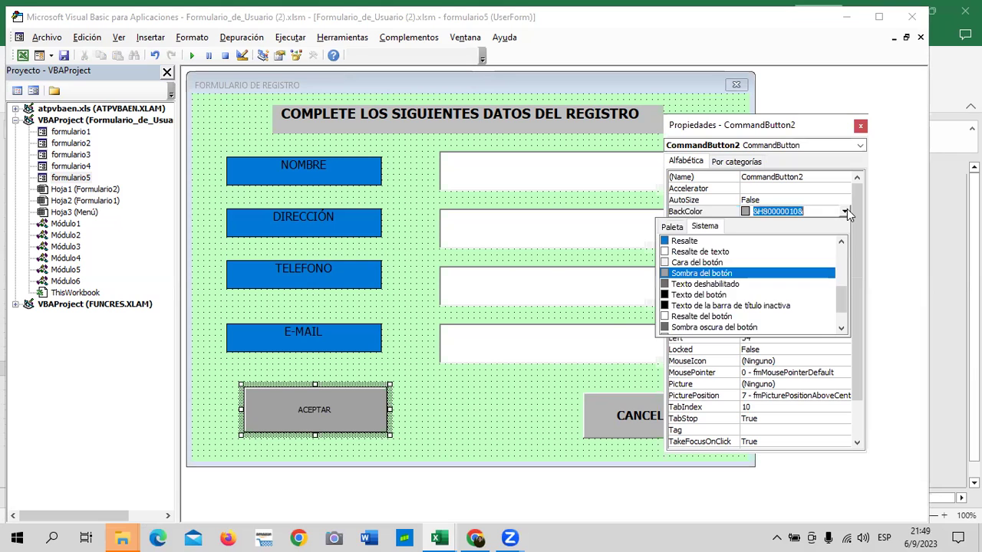
left_click(698, 262)
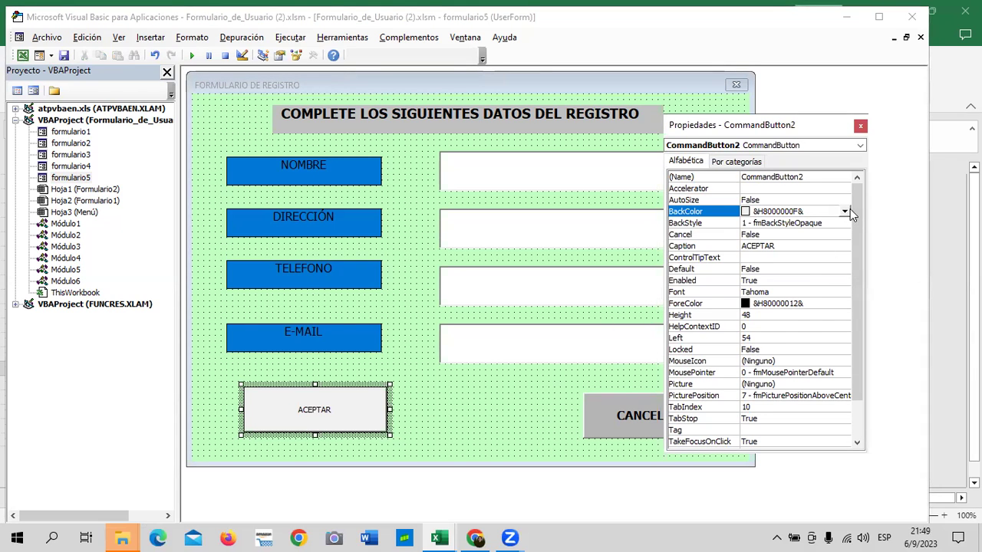
left_click(845, 211)
left_click(680, 284)
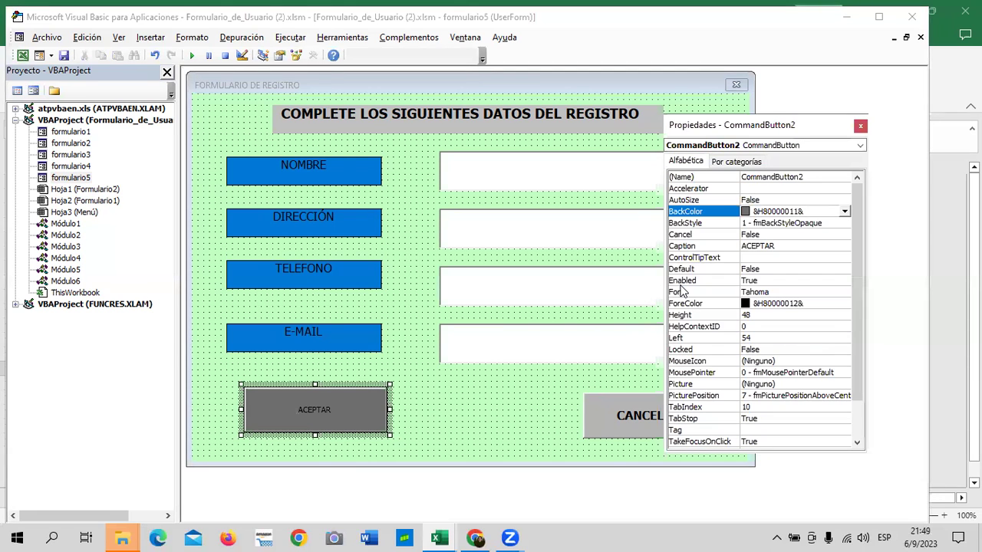
left_click(521, 439)
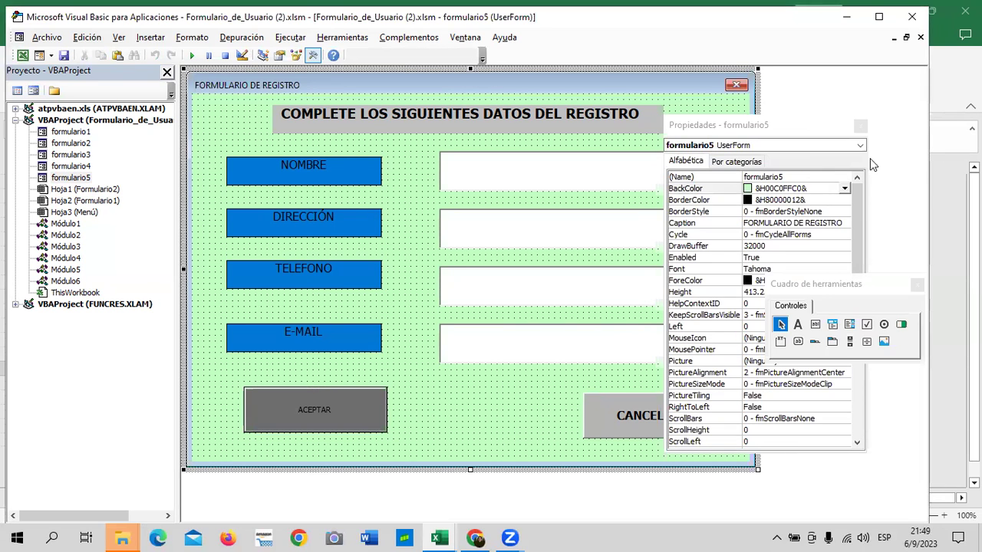
left_click_drag(799, 125, 862, 116)
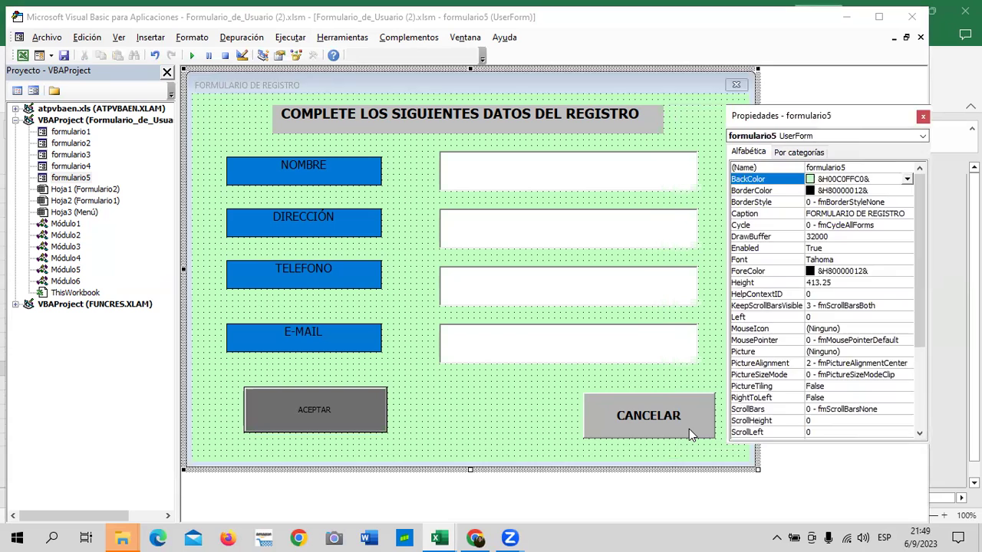
- Check CANCELAR's BackColor and give ACEPTAR the same light grey, &H8000000A&
left_click(688, 430)
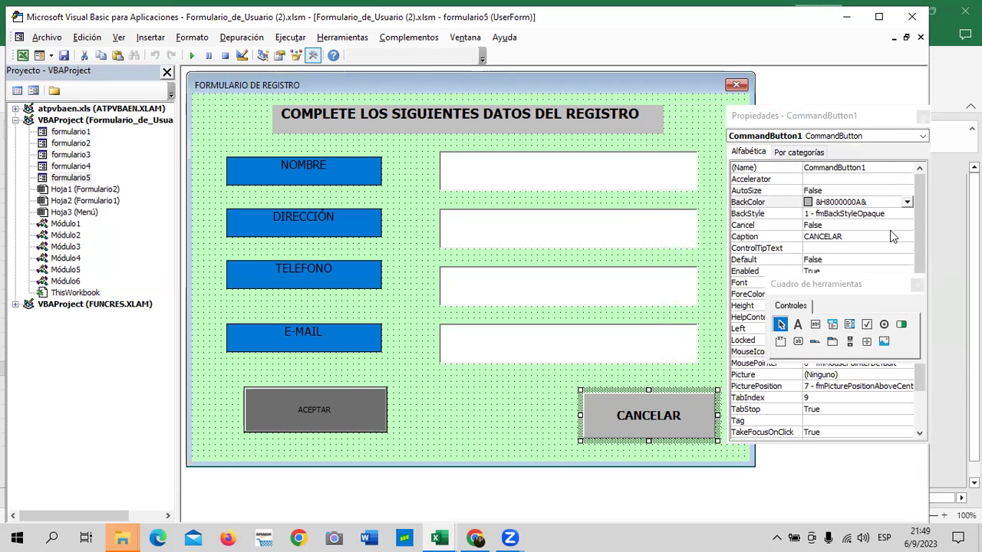
left_click(907, 203)
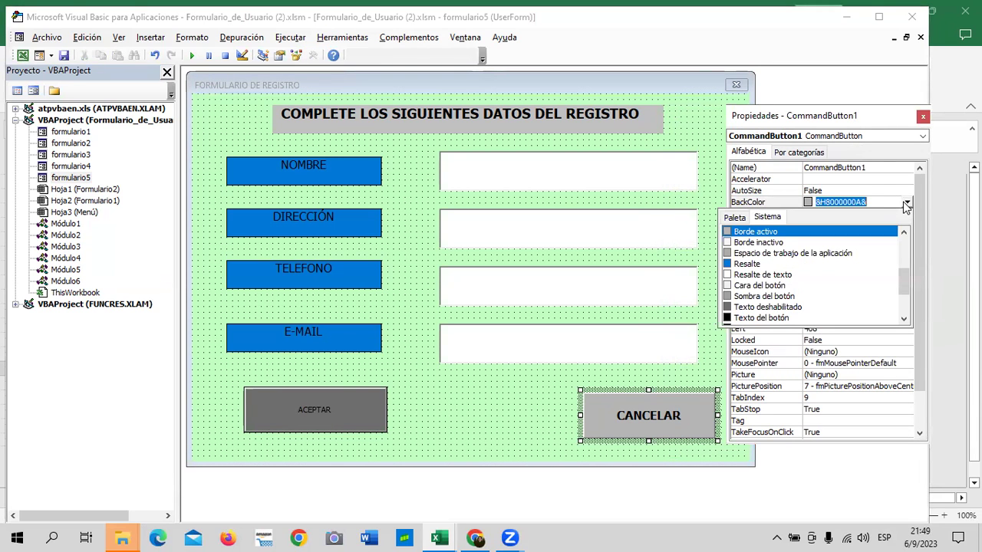
left_click(472, 388)
left_click(377, 430)
right_click(376, 431)
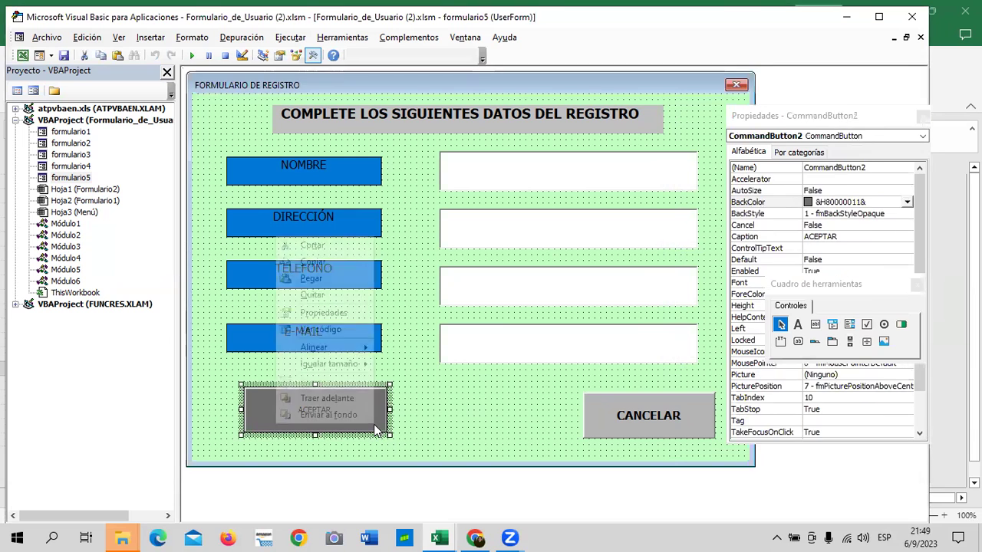
left_click(433, 442)
left_click(378, 426)
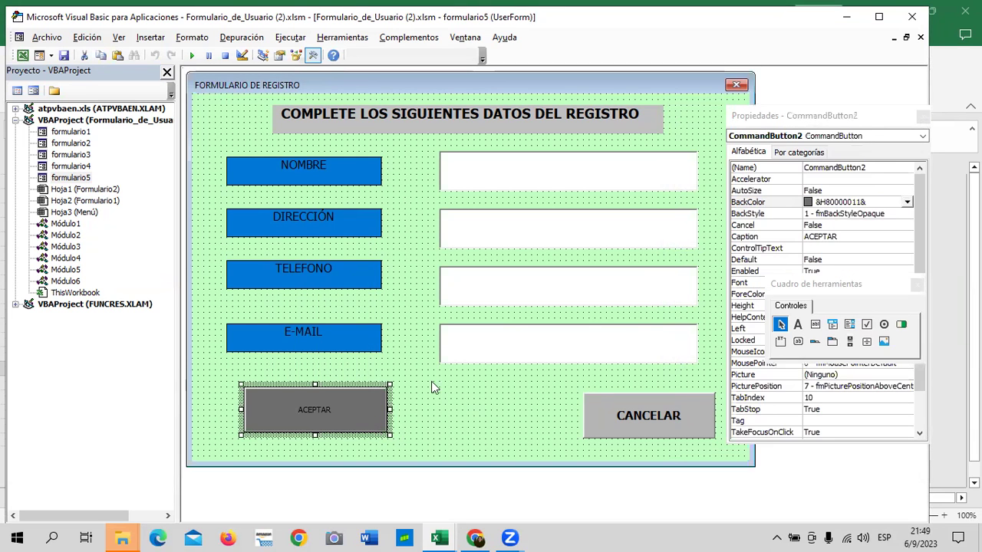
left_click(906, 203)
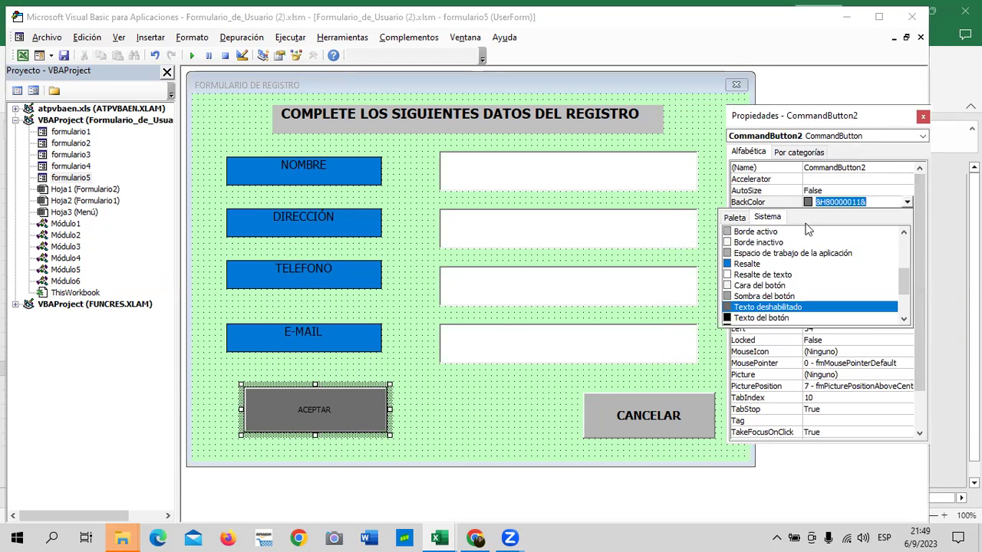
left_click(768, 231)
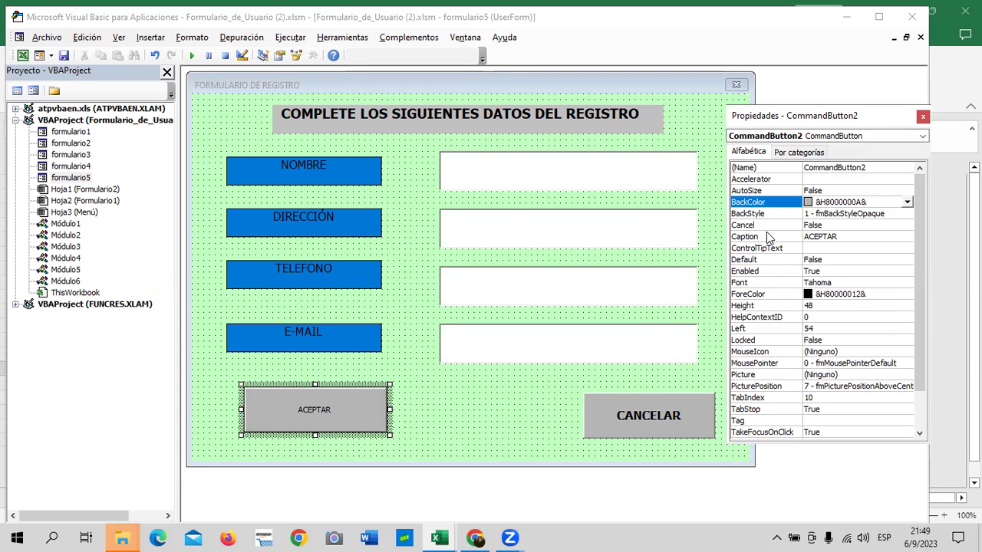
- Set ACEPTAR's caption font to bold, 12 point
double_click(903, 282)
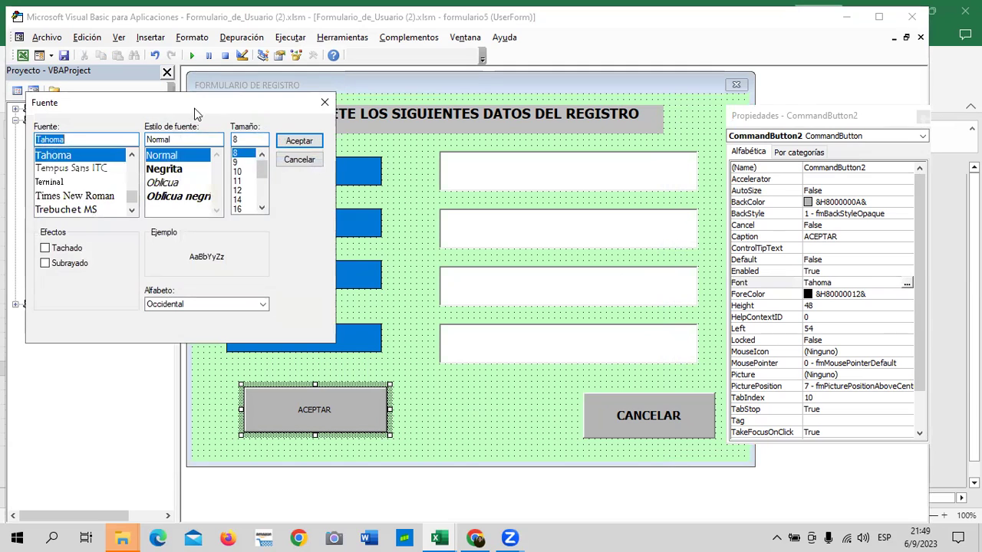
left_click(237, 191)
left_click(178, 170)
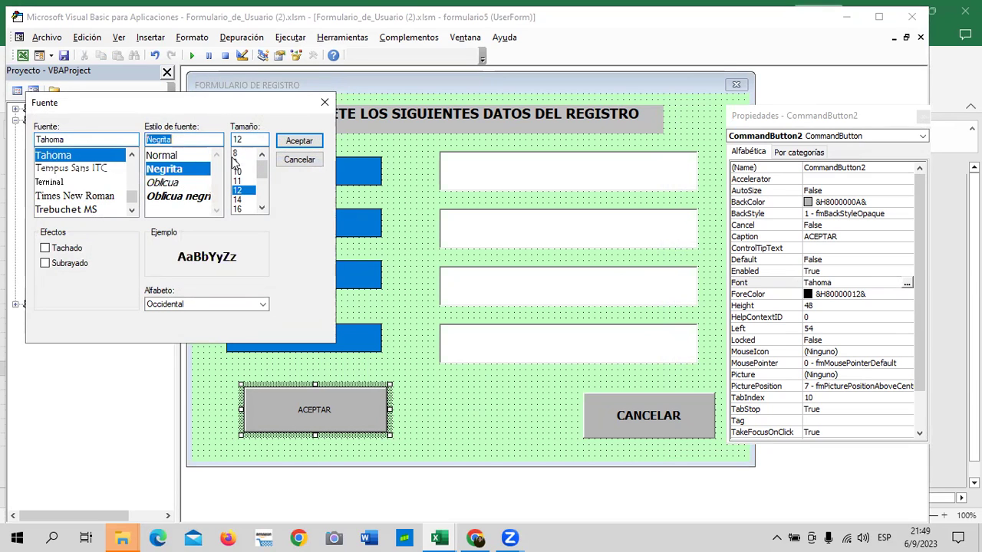
left_click(287, 146)
left_click(552, 374)
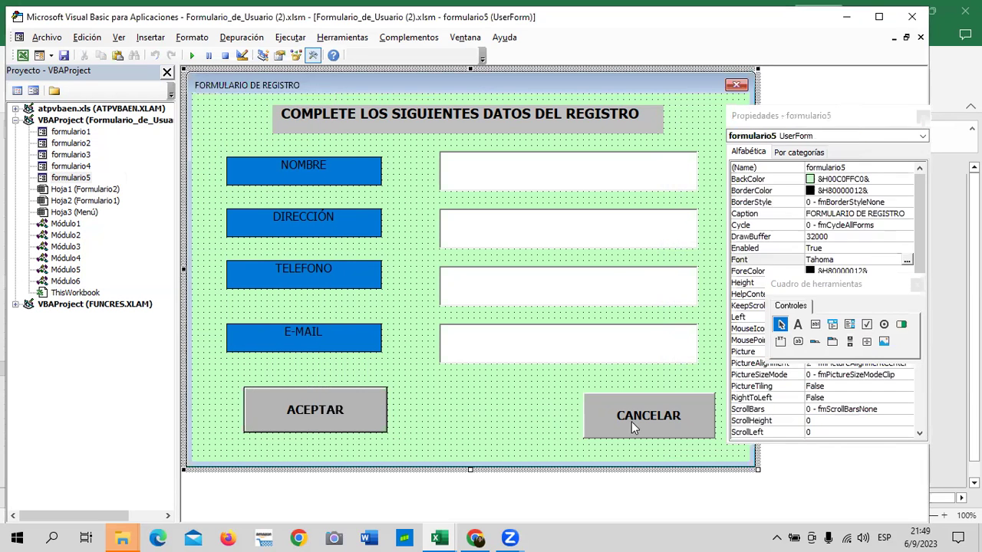
- Review the Font settings of CANCELAR and ACEPTAR, leaving them unchanged
left_click(685, 413)
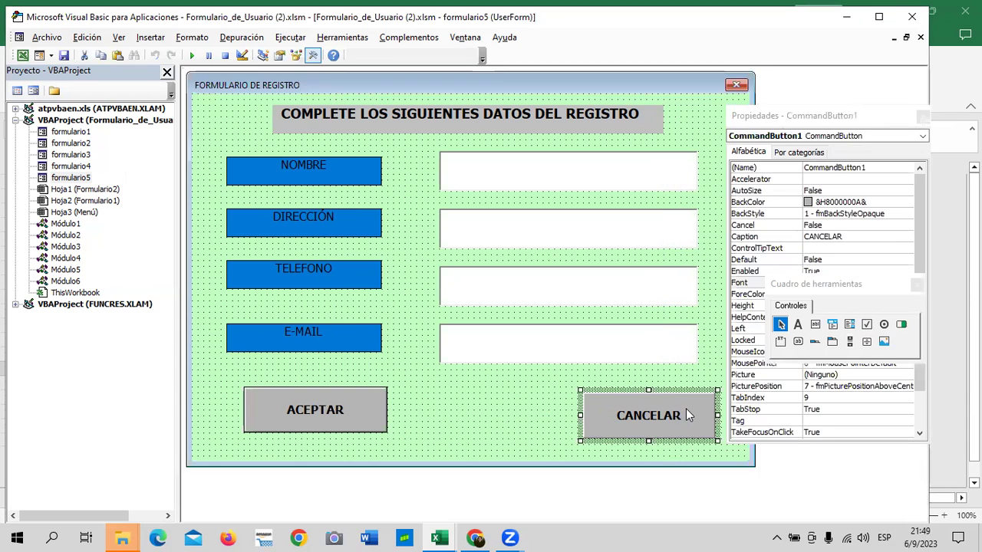
left_click(916, 284)
left_click(902, 284)
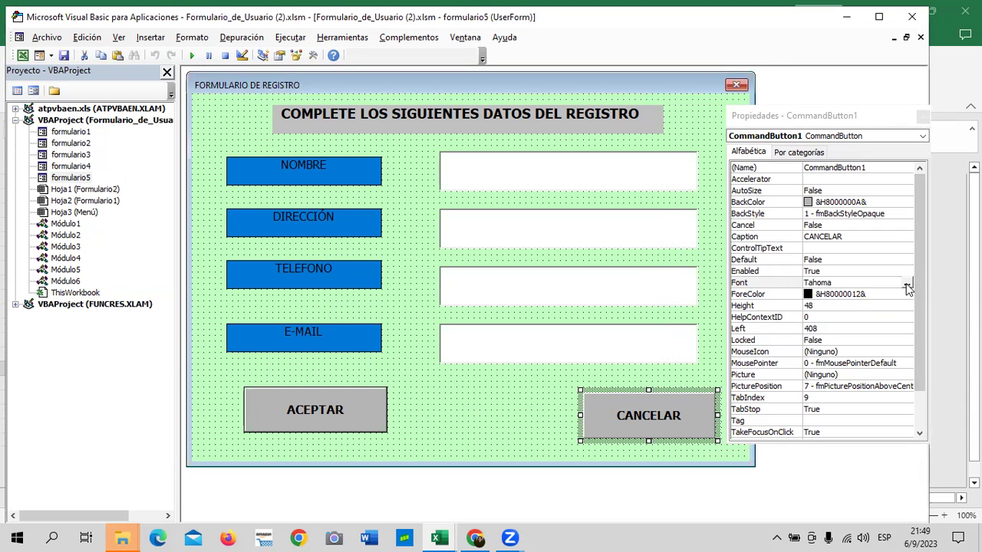
left_click(907, 285)
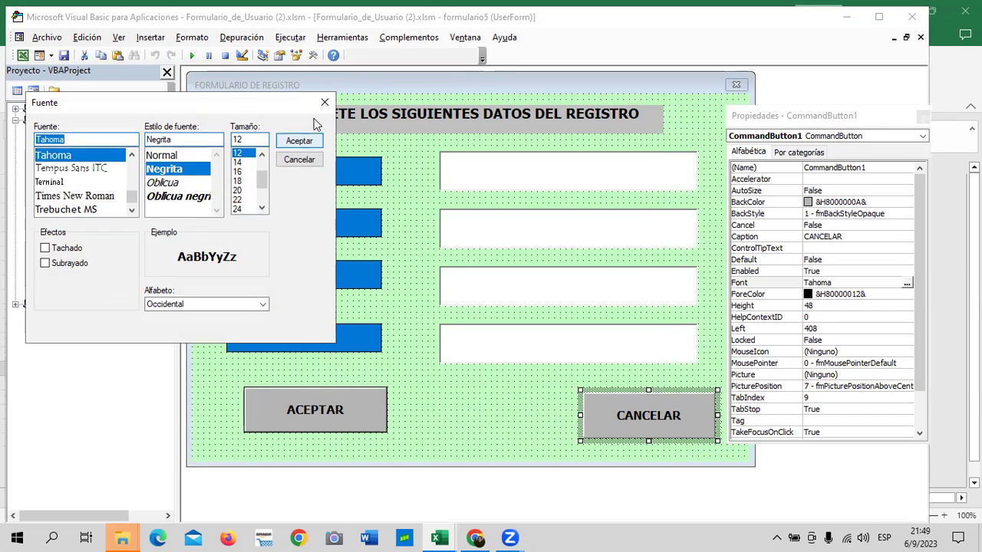
left_click(299, 141)
left_click(370, 406)
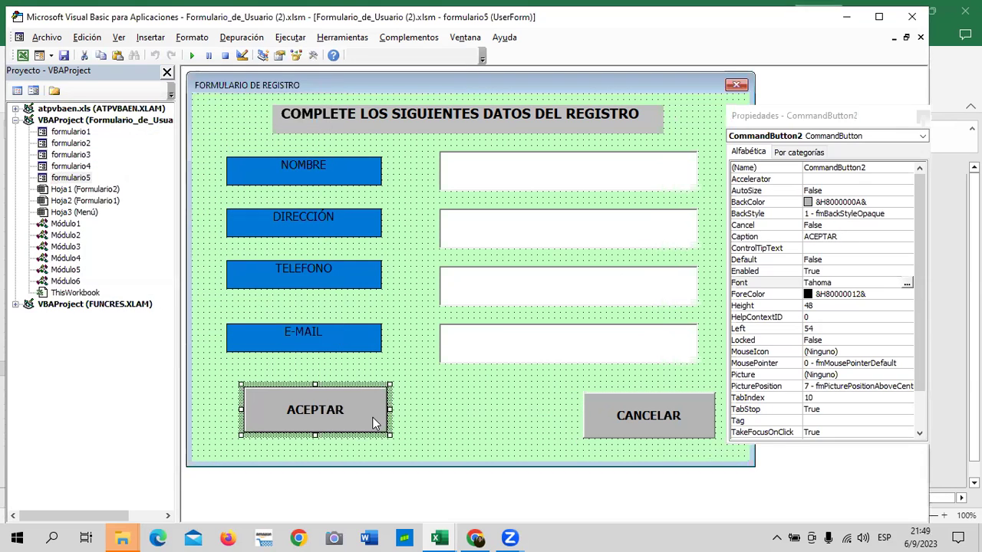
left_click(906, 283)
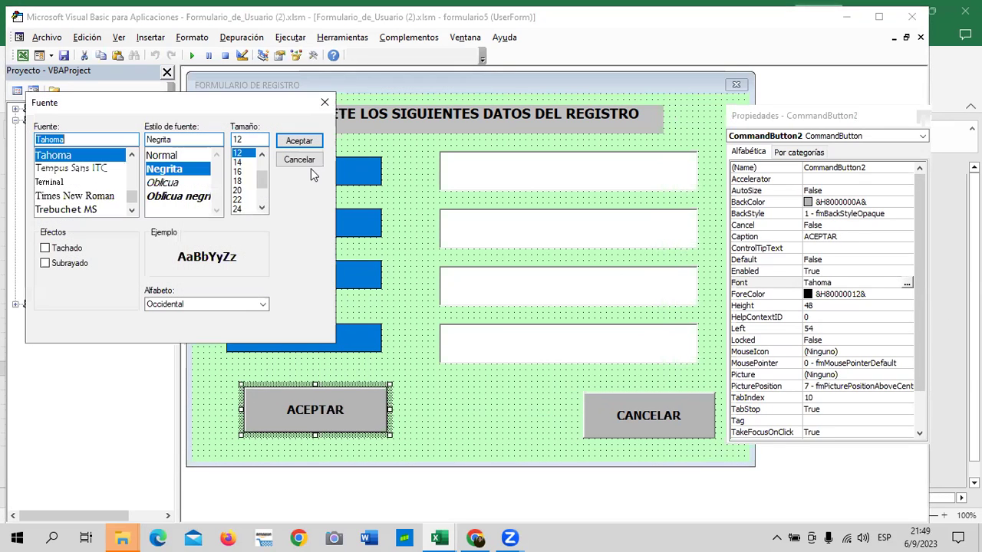
left_click(324, 102)
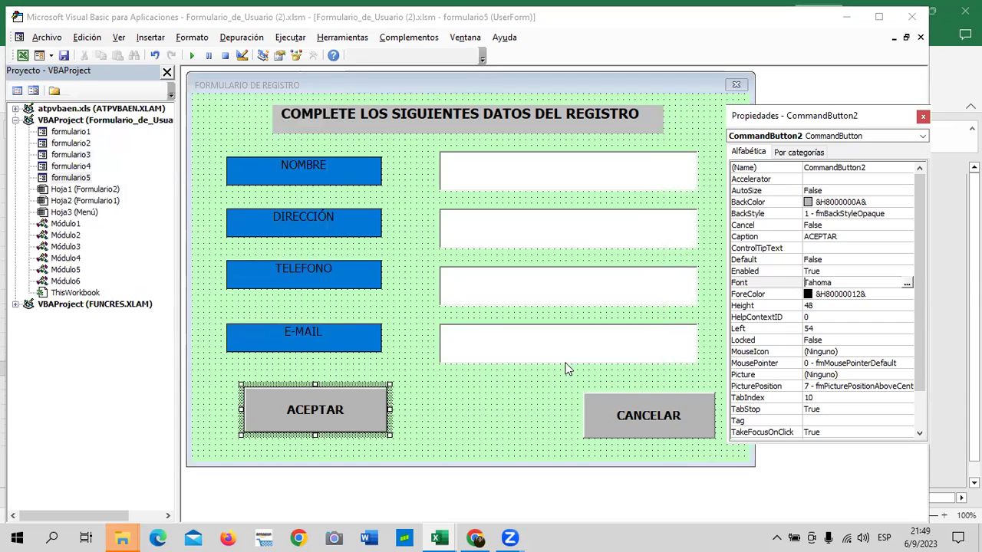
left_click(528, 420)
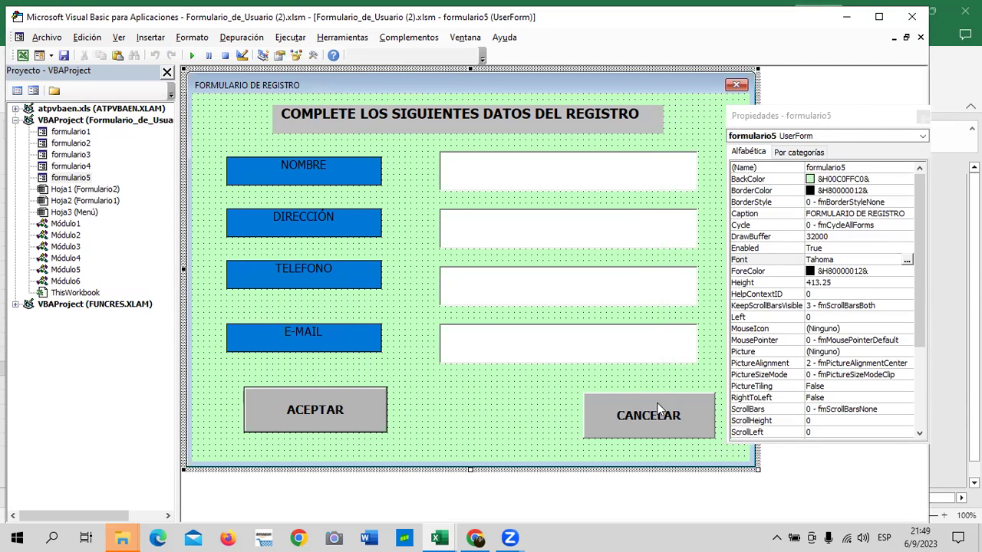
- Drag CANCELAR left and ACEPTAR slightly right so the two buttons sit level
left_click(677, 401)
left_click_drag(689, 400, 643, 393)
left_click(343, 393)
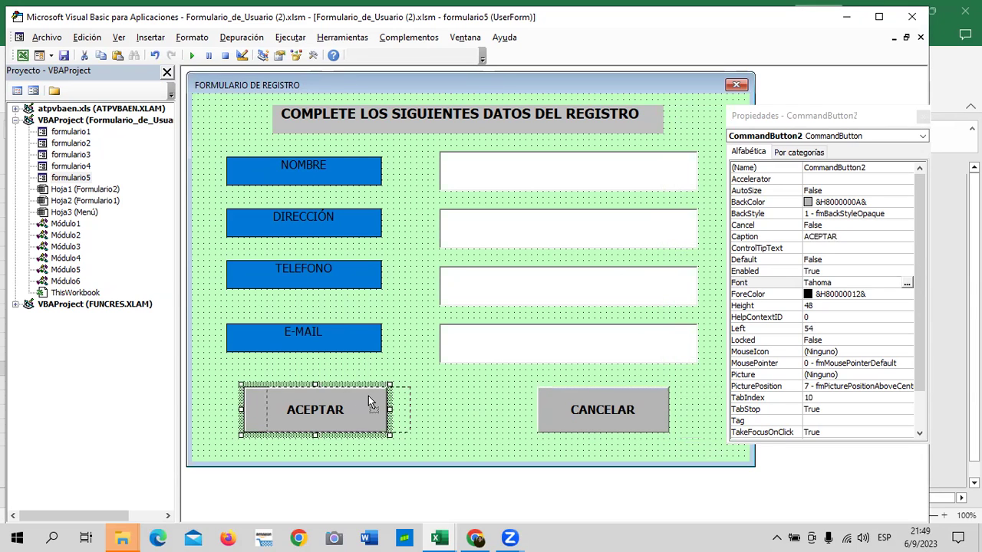
left_click_drag(344, 393, 368, 396)
left_click(488, 428)
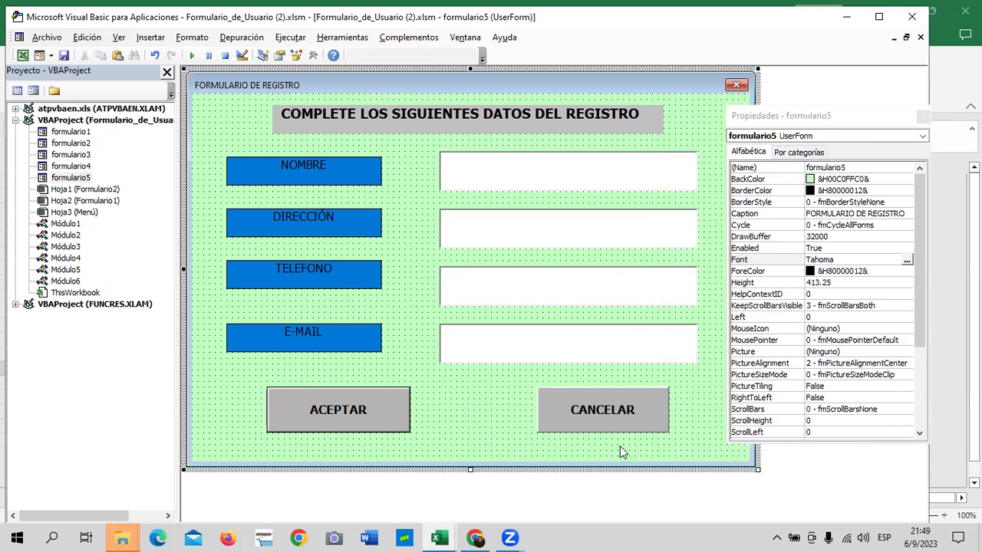
- Test the FORMULARIO 4 welcome form and INGRESAR registration form, close both, and reopen VBA
left_click(922, 115)
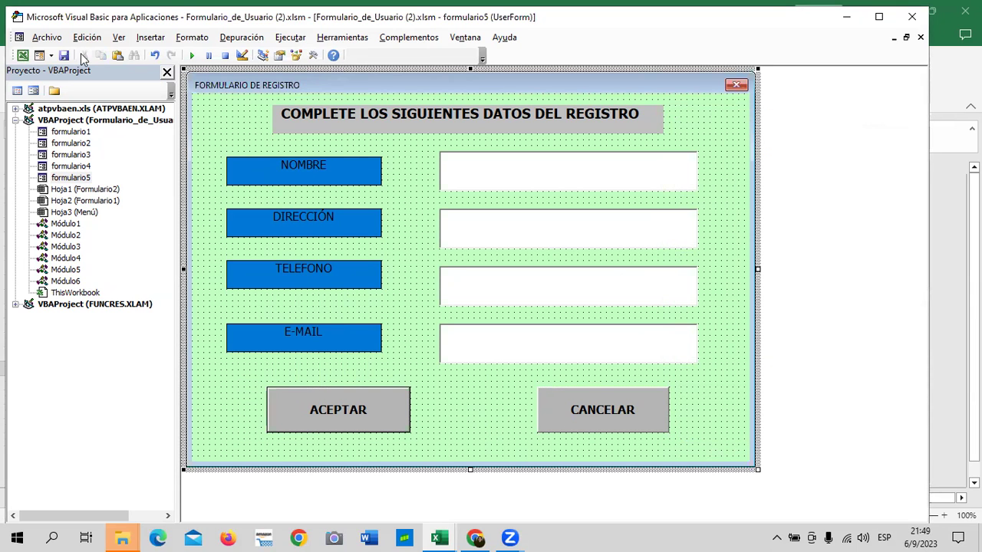
left_click(912, 16)
left_click(200, 223)
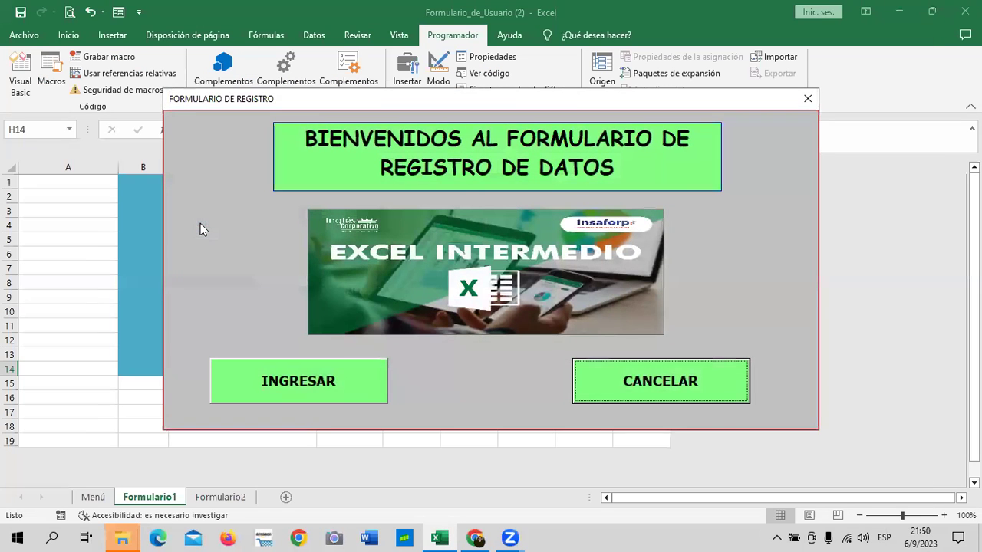
left_click(343, 396)
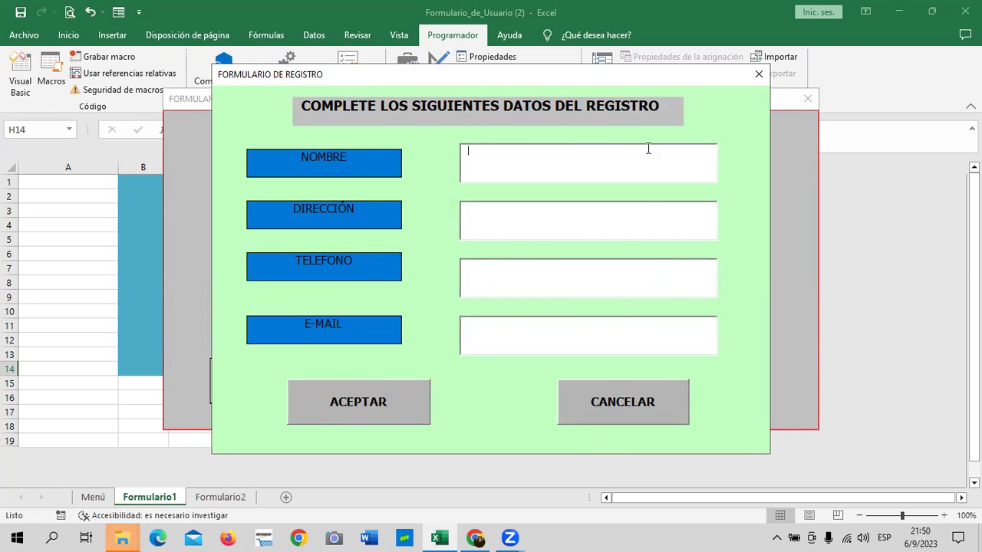
left_click(757, 77)
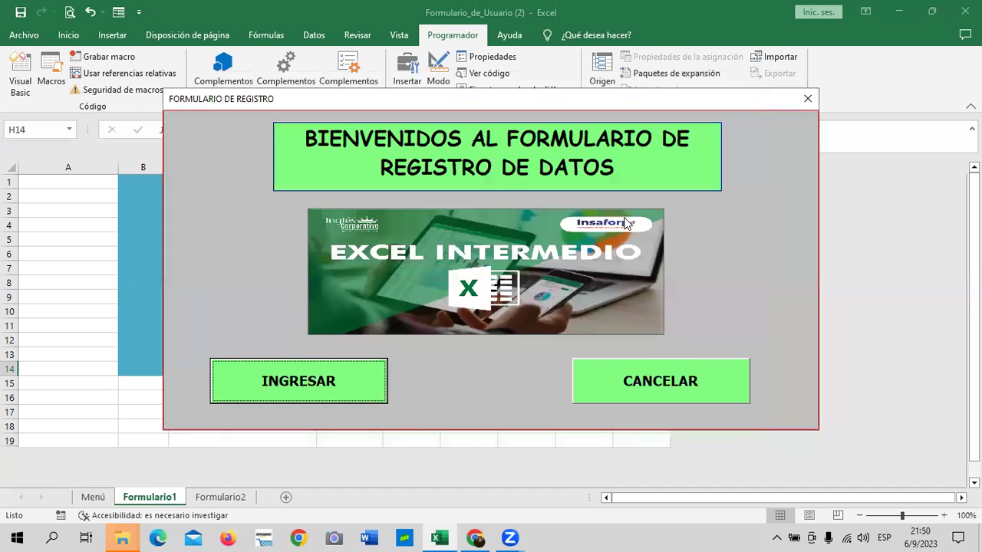
left_click(662, 387)
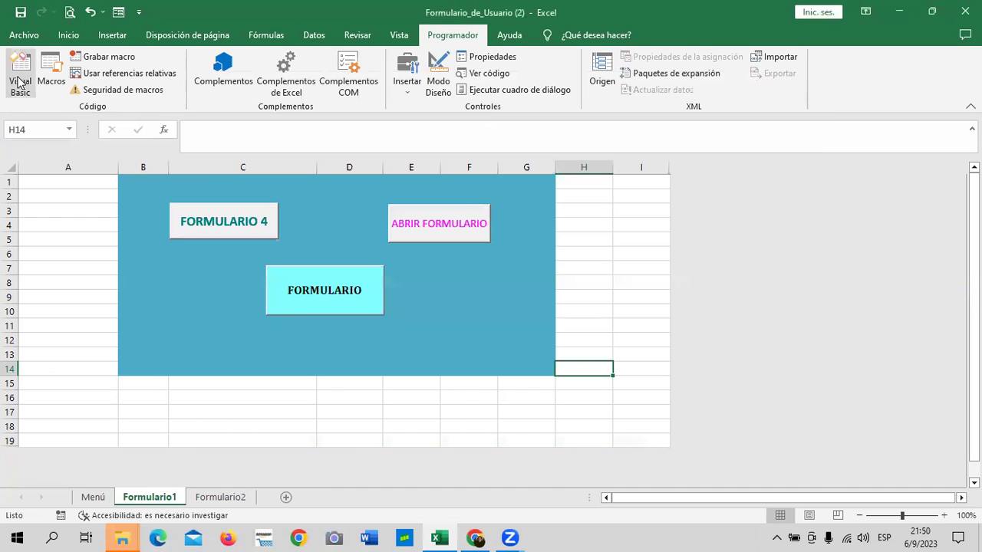
left_click(19, 83)
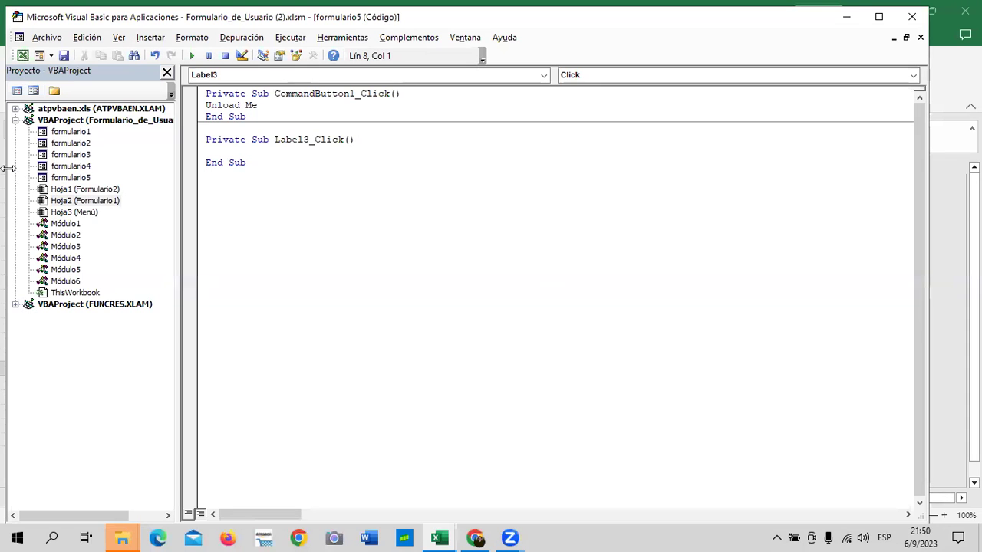
- Open formulario5's design and use ACEPTAR's Ver código to create CommandButton2_Click
double_click(69, 178)
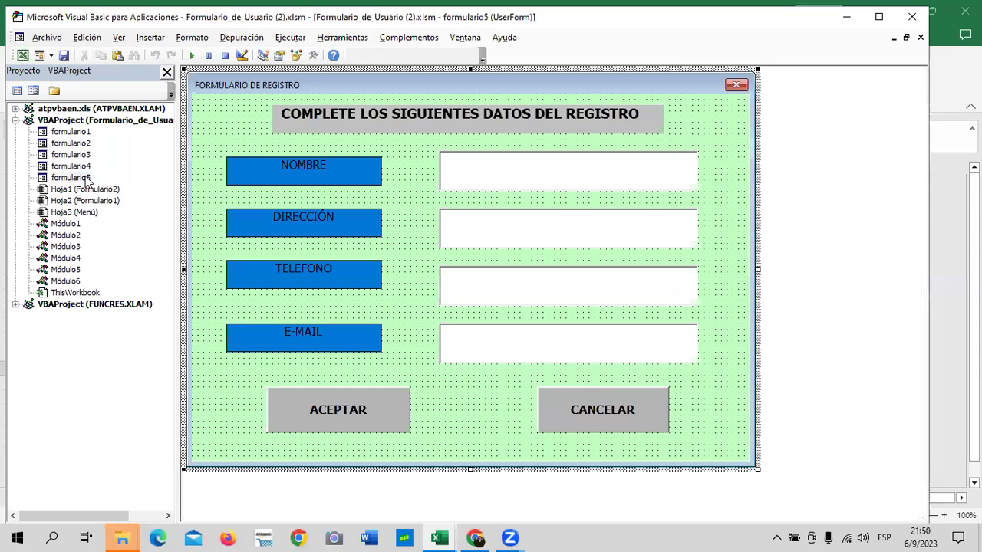
left_click(385, 408)
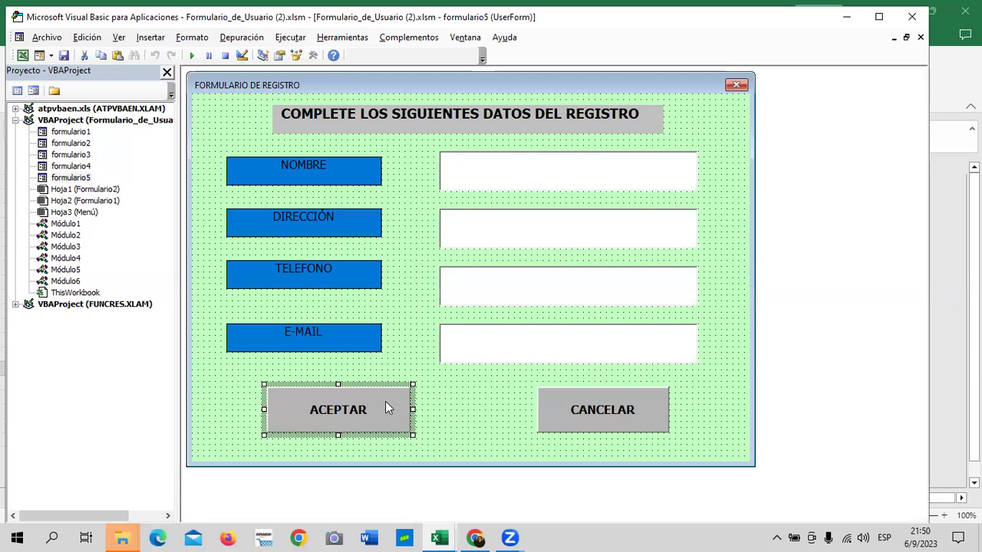
left_click(385, 401)
left_click(451, 406)
left_click(361, 409)
right_click(284, 412)
key("Escape")
left_click(406, 410)
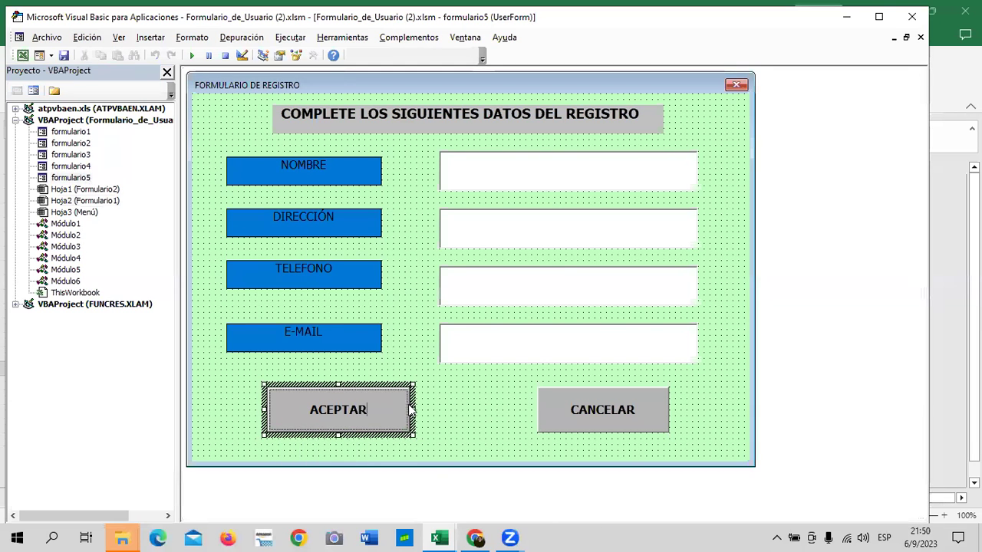
right_click(410, 410)
left_click(451, 407)
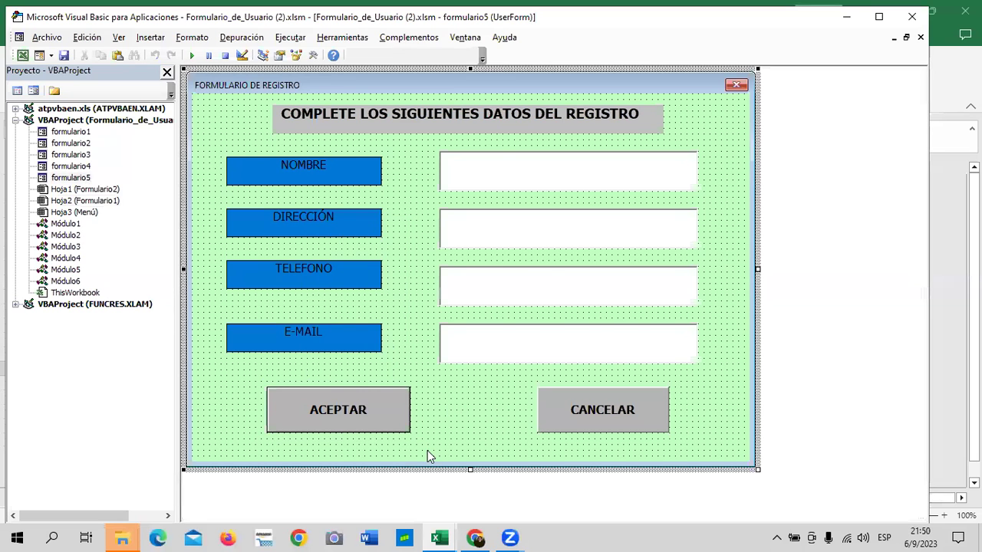
right_click(339, 418)
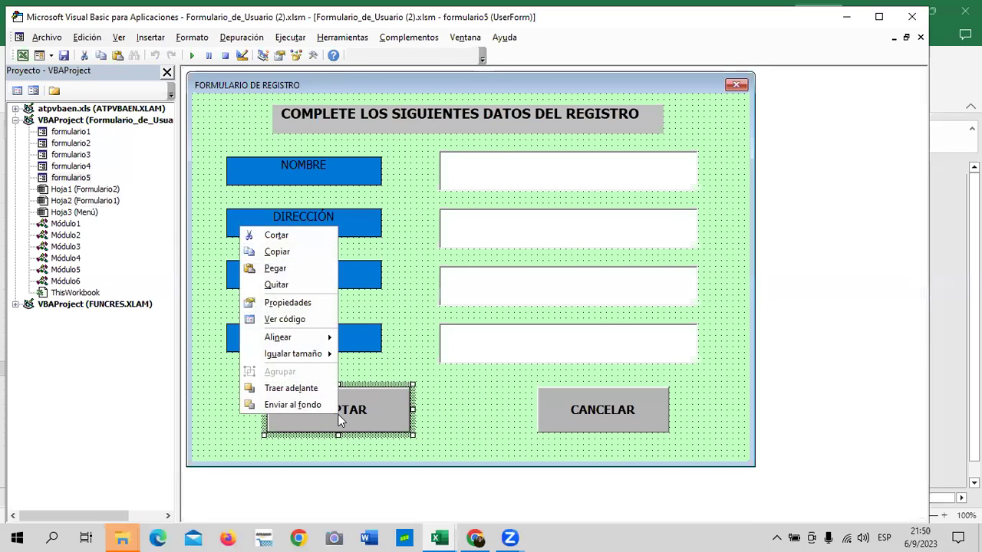
left_click(308, 319)
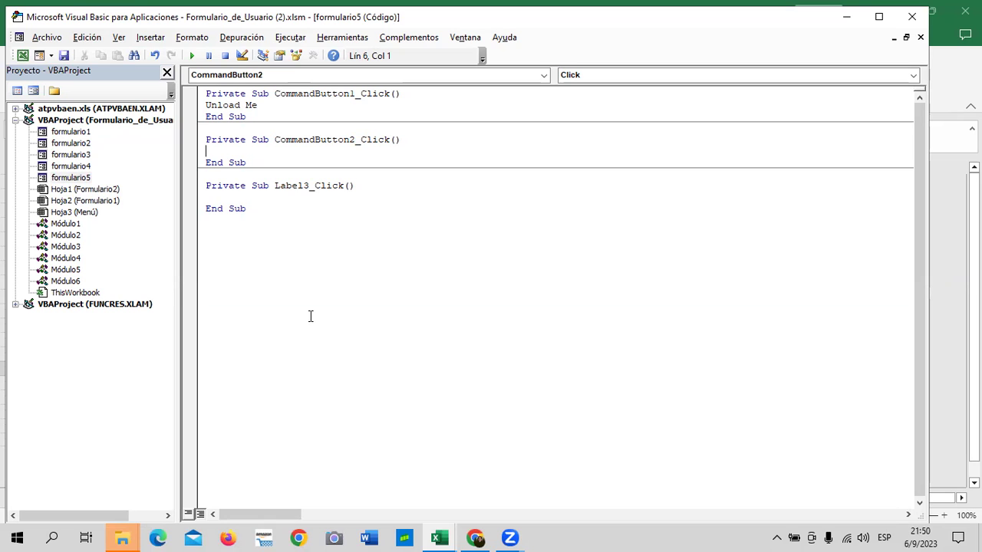
- Type Worksheets("Formulario1").Range(A2).Value= in CommandButton2_Click, adding the missing opening quote
type("wORD")
key("BackSpace")
key("BackSpace")
key("BackSpace")
key("BackSpace")
key("Caps_Lock")
type("Wor")
type("k")
type("s")
type("heets")
type("(")
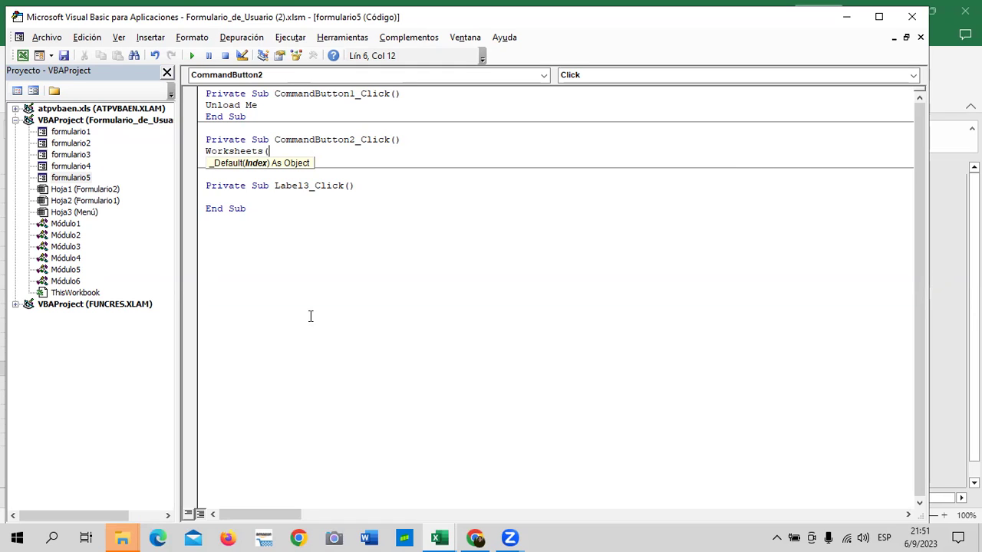
type("Formulario1")
type("\"")
type(")")
left_click(268, 150)
type("\"")
left_click(368, 151)
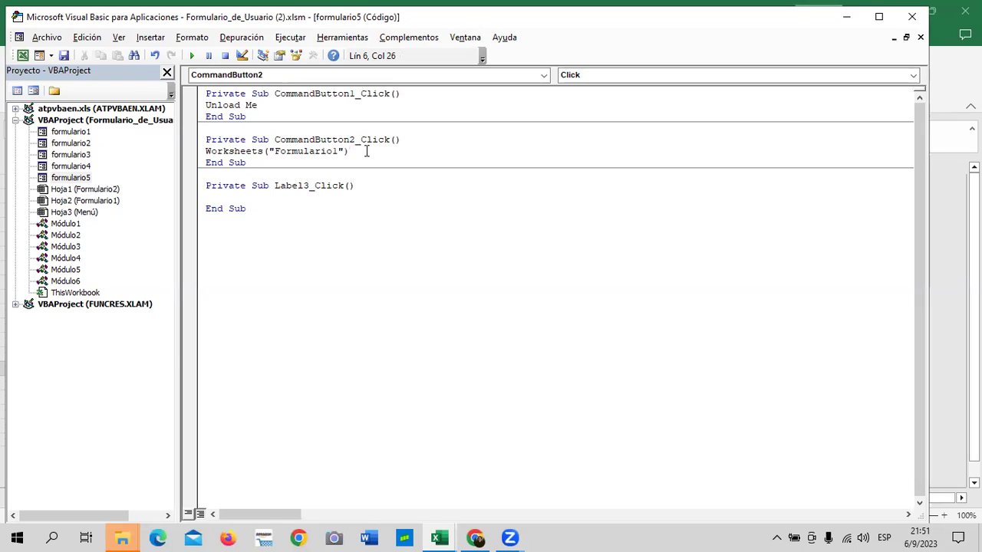
type(".")
type("Rang")
type("e")
type("(")
type("A2)")
type(".")
type("Value")
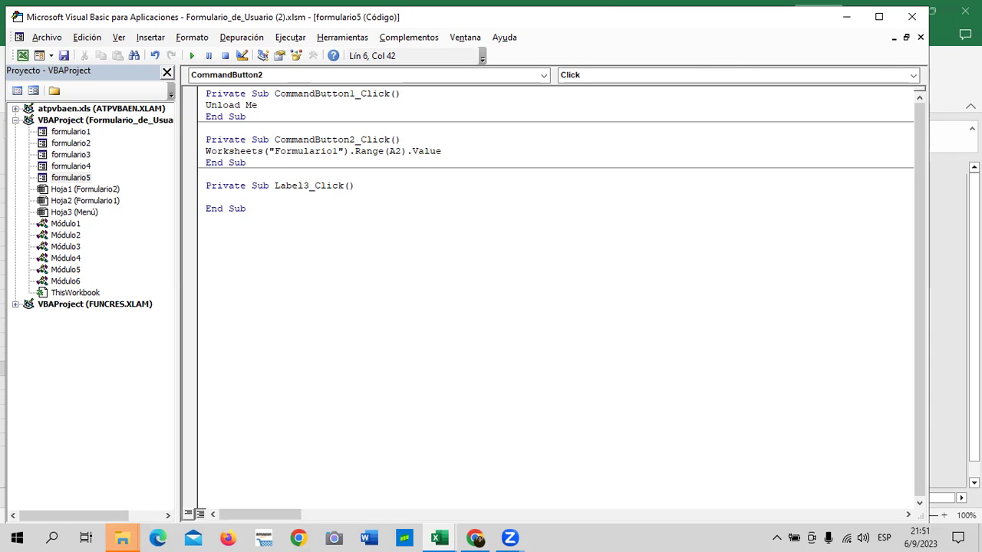
type("=")
- Finish the line as = Me.TextBox1.Value, picking TextBox1 and Value from IntelliSense
key("BackSpace")
type("=")
type(" Me")
type(".")
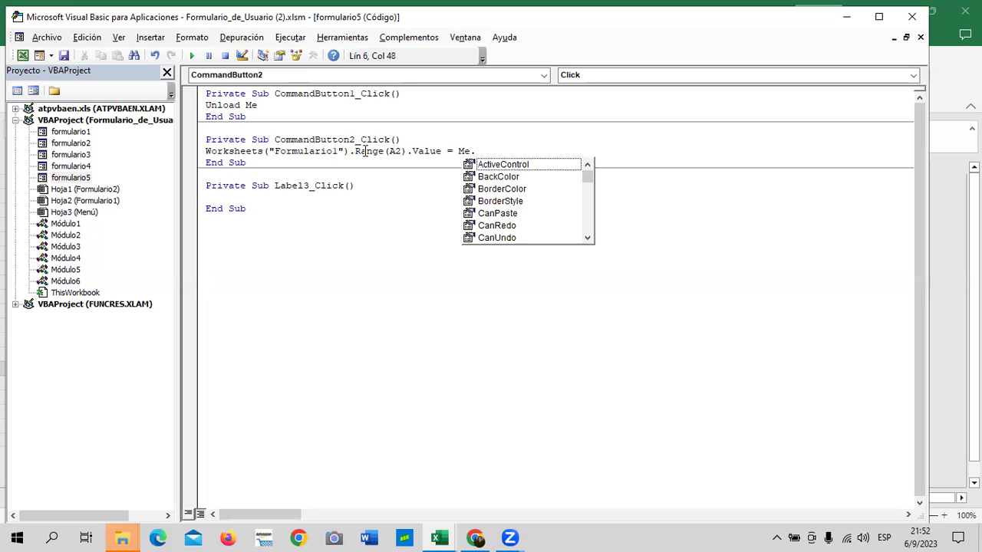
type("T")
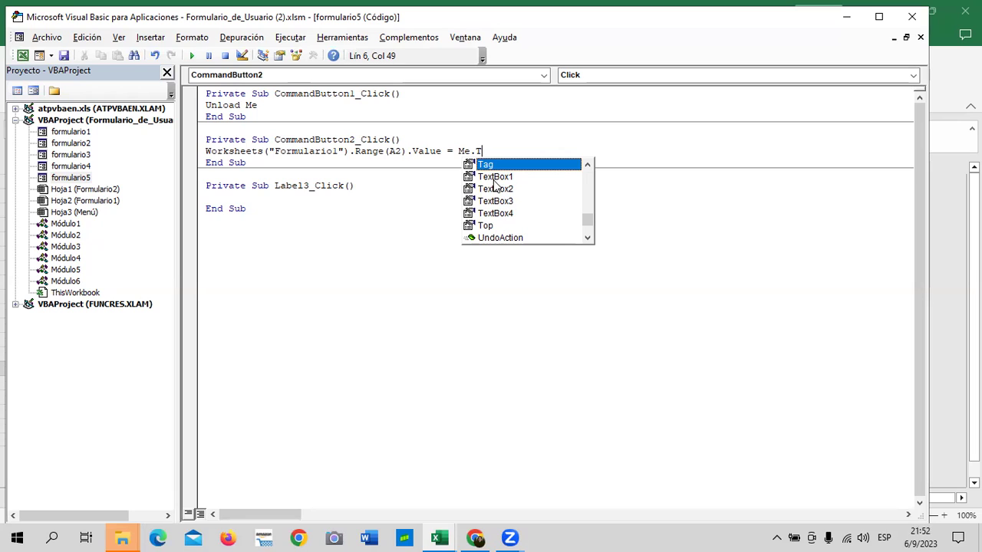
double_click(495, 176)
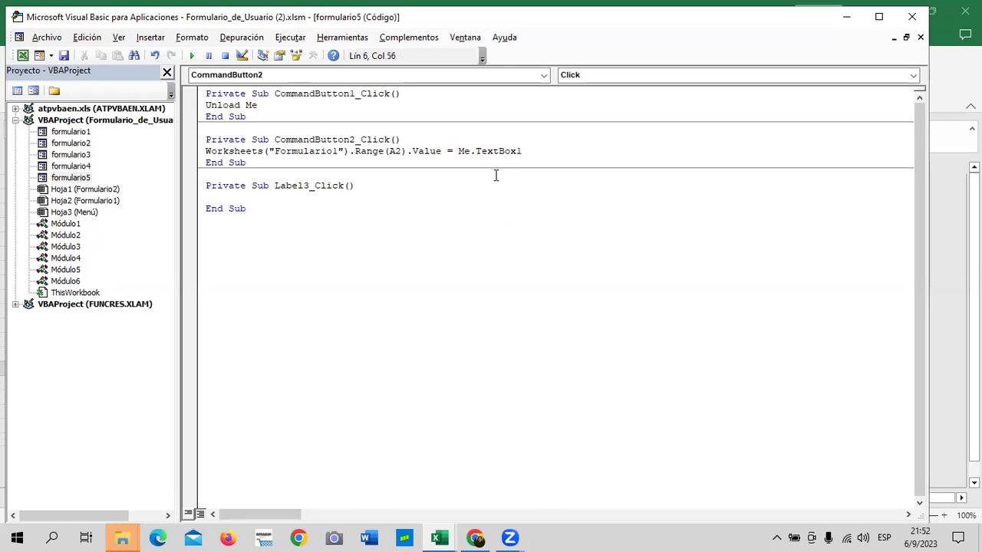
type(".")
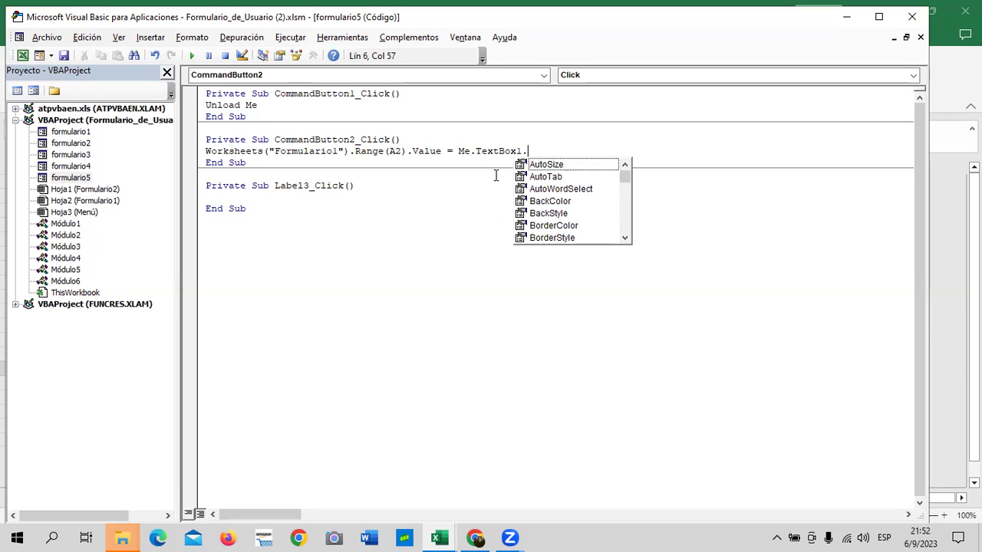
type("v")
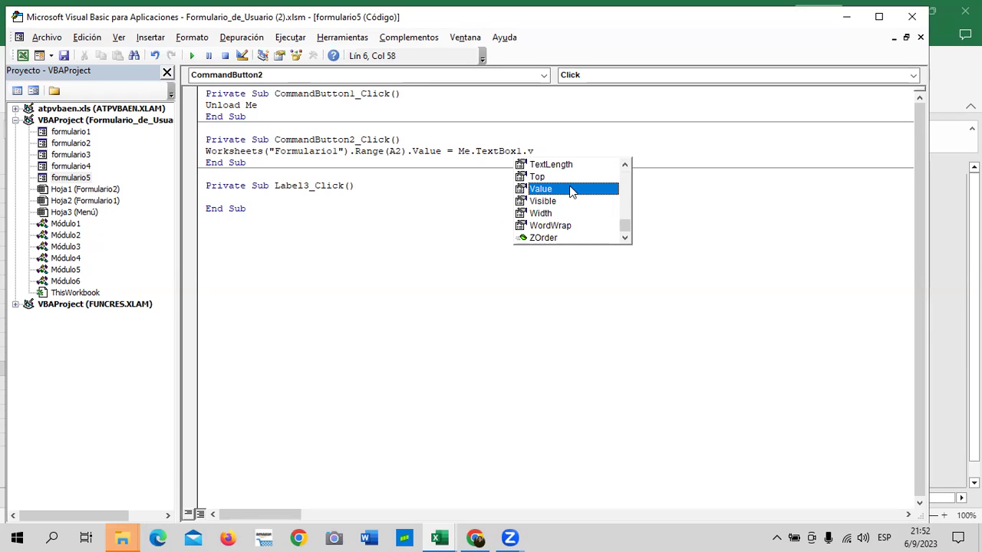
double_click(571, 189)
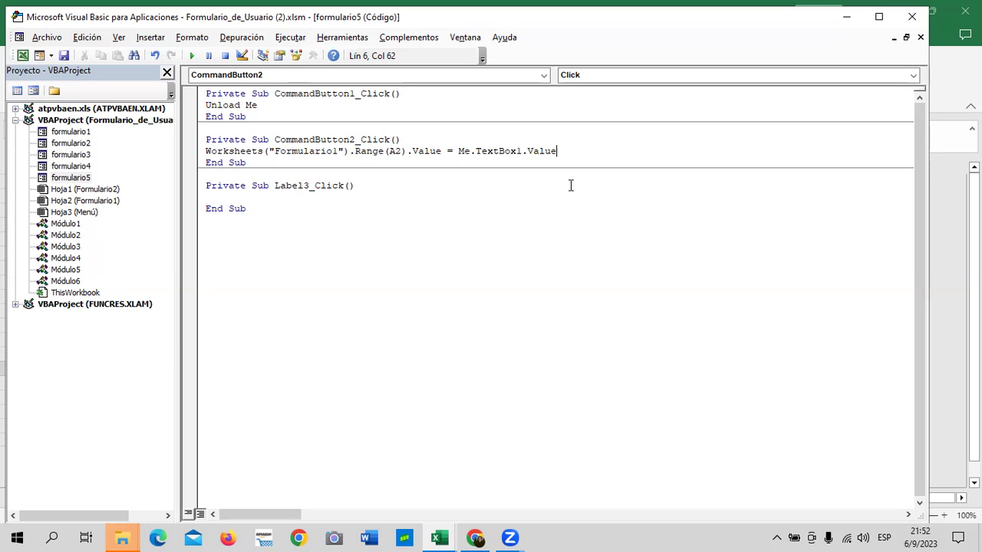
- Back in Excel, open the registration form via FORMULARIO 4 and INGRESAR
left_click(911, 17)
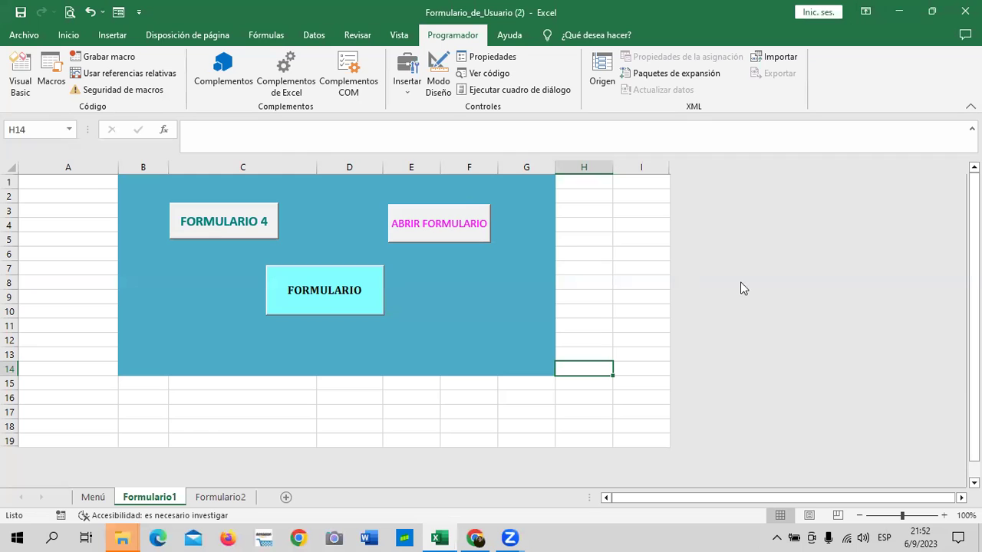
left_click(213, 222)
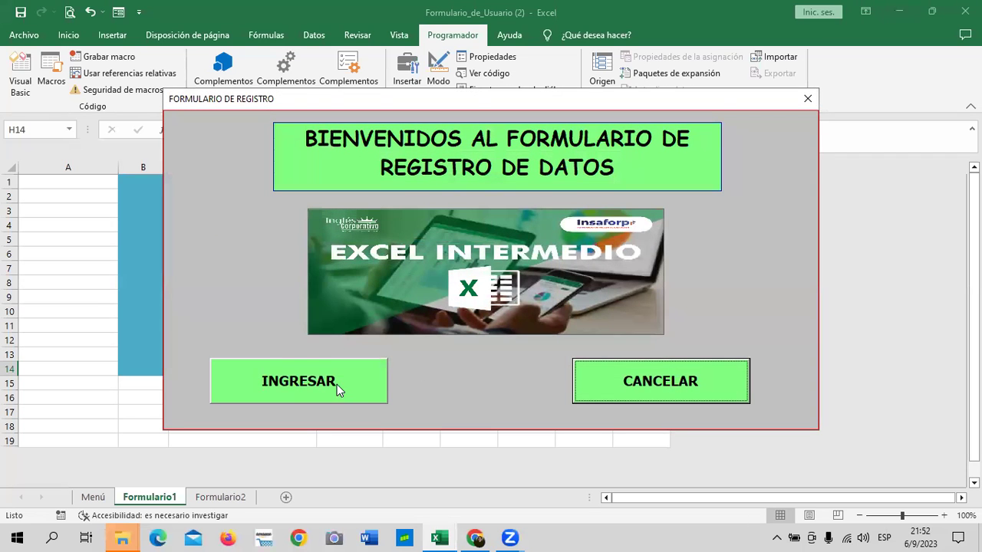
left_click(336, 384)
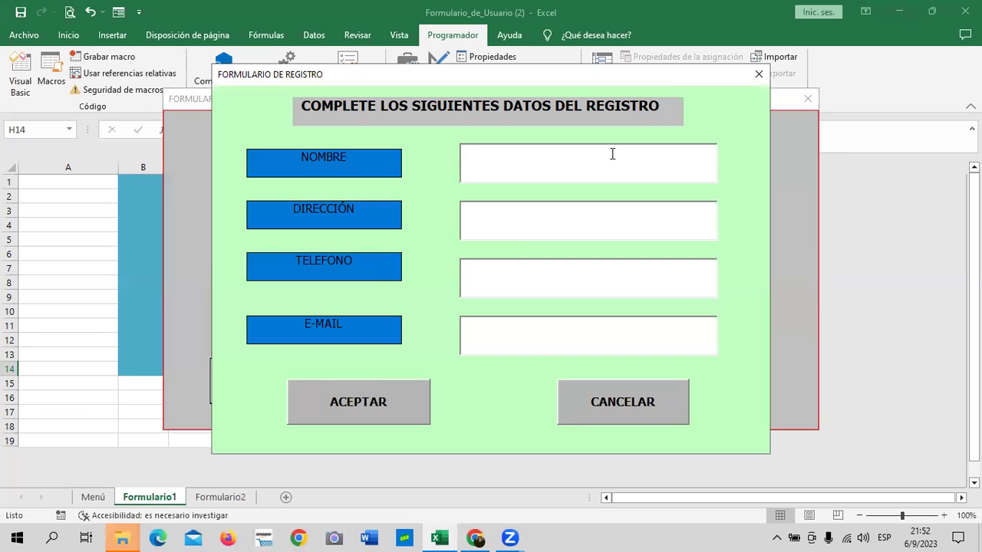
- Enter a full name in the form and submit with ACEPTAR, raising run-time error 1004
left_click(414, 401)
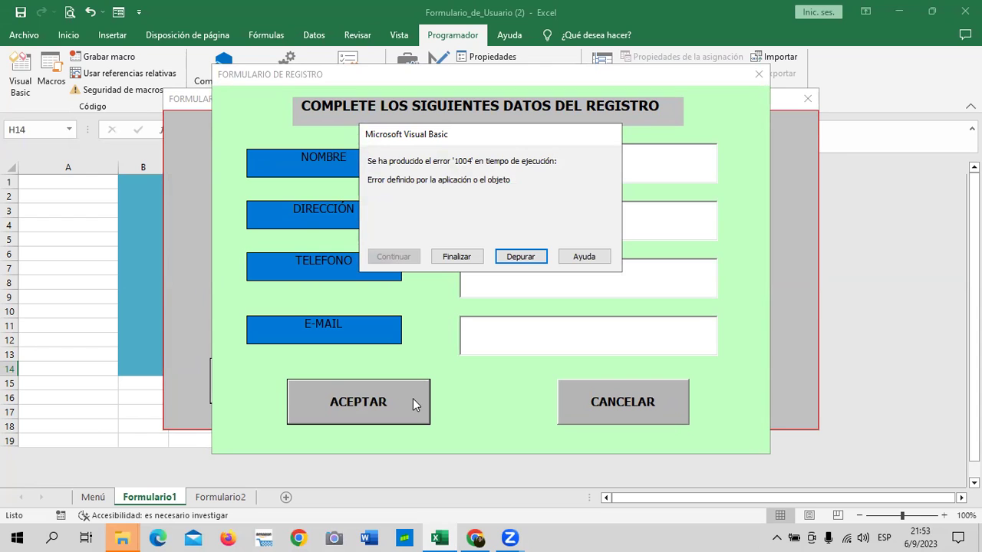
- Debug the error, quote A2 so the line reads Range("A2"), then close the editor
left_click(519, 256)
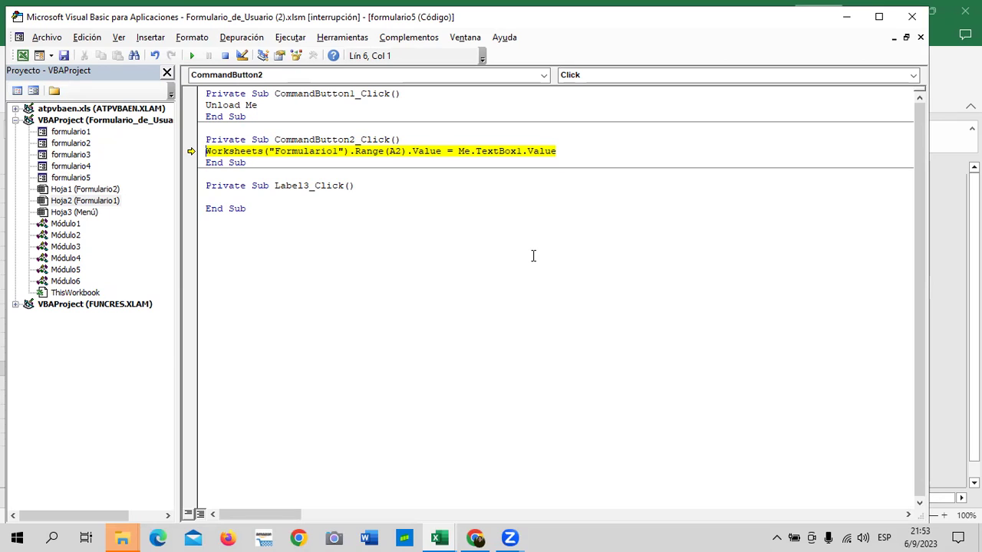
left_click(390, 151)
type("\"")
left_click(407, 151)
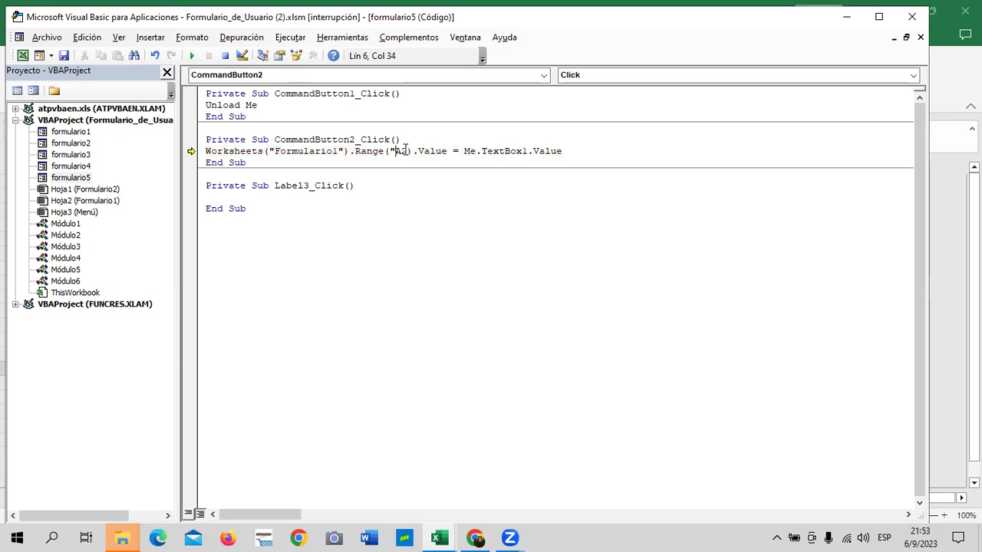
type("\"")
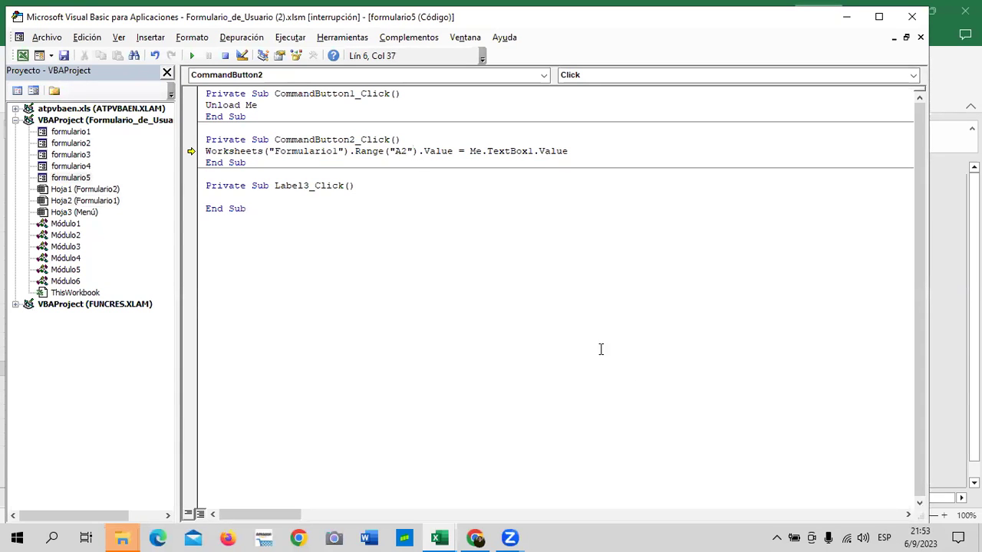
left_click(737, 368)
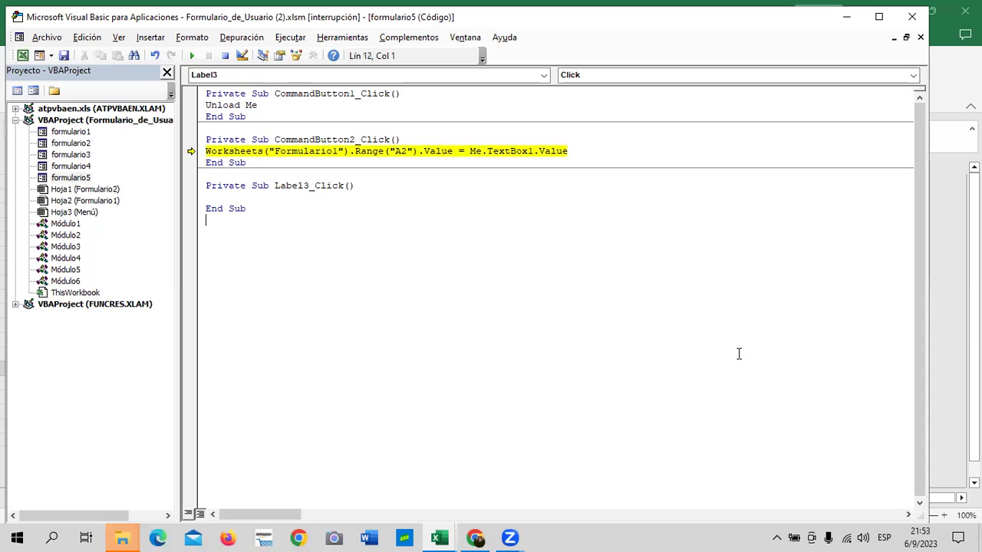
left_click(916, 23)
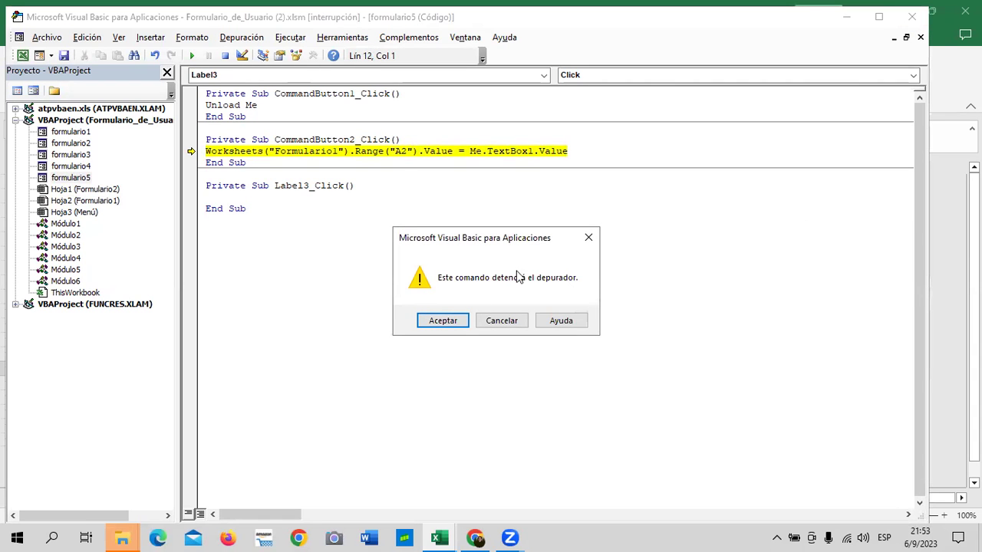
- Run FORMULARIO 4, enter a full name in NOMBRE, submit it to A2, and close both forms
left_click(452, 321)
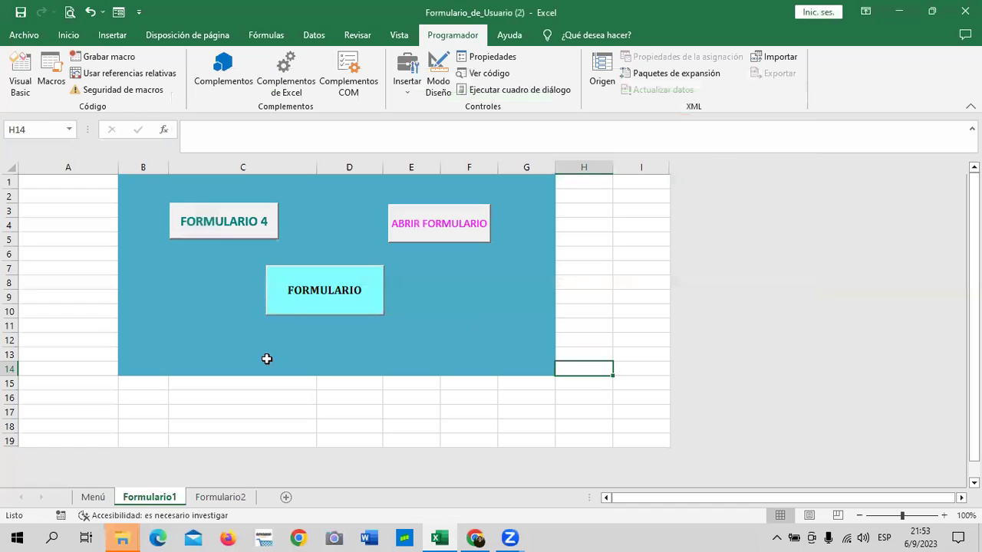
left_click(226, 225)
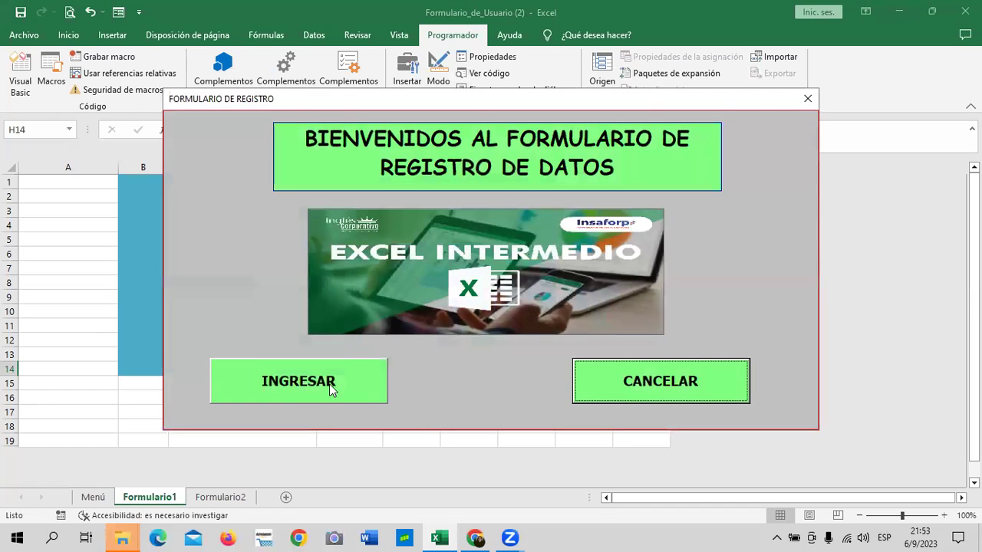
left_click(328, 387)
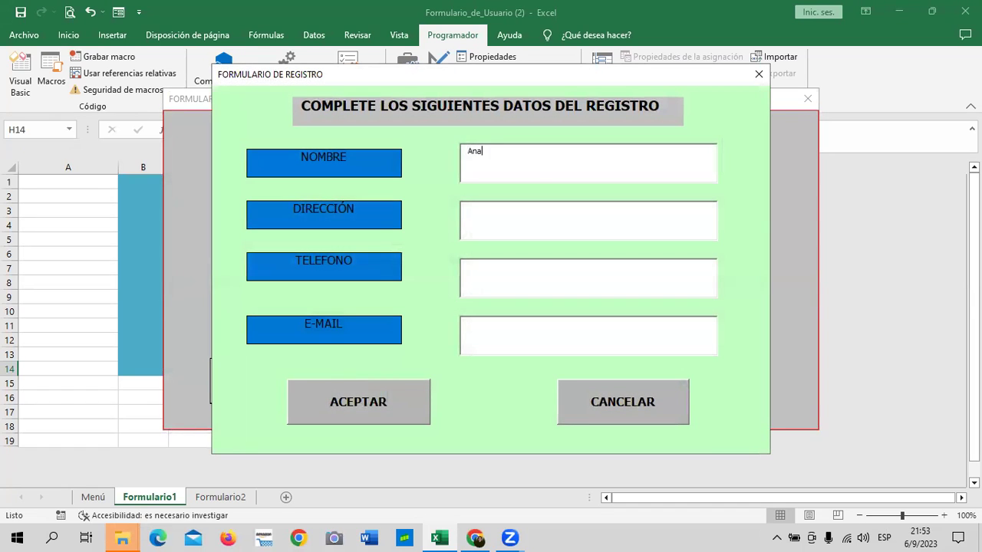
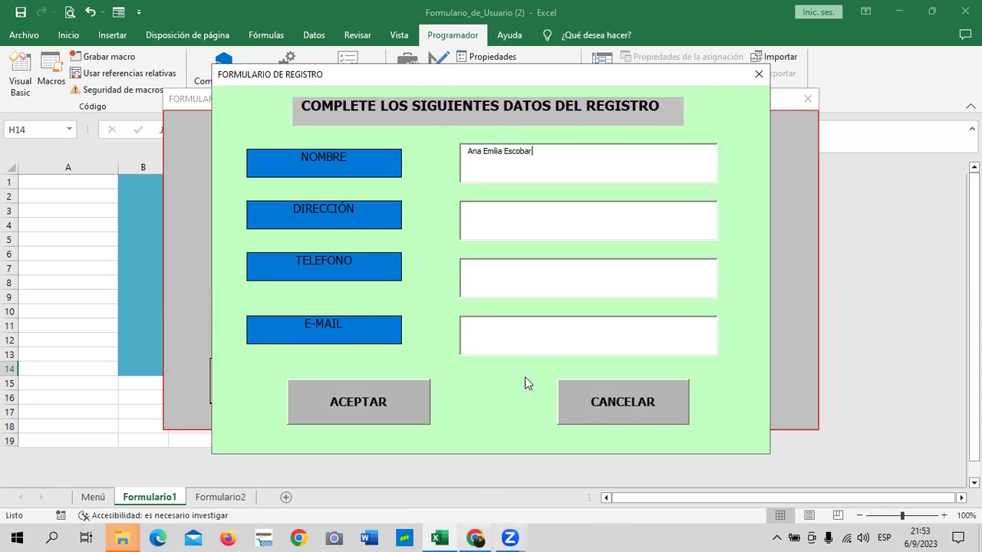
left_click(391, 404)
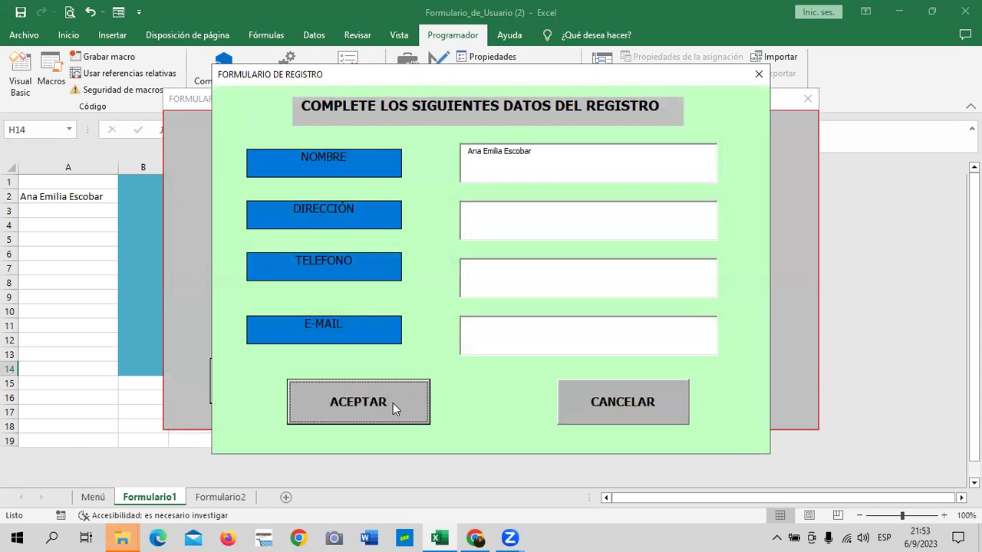
left_click(665, 403)
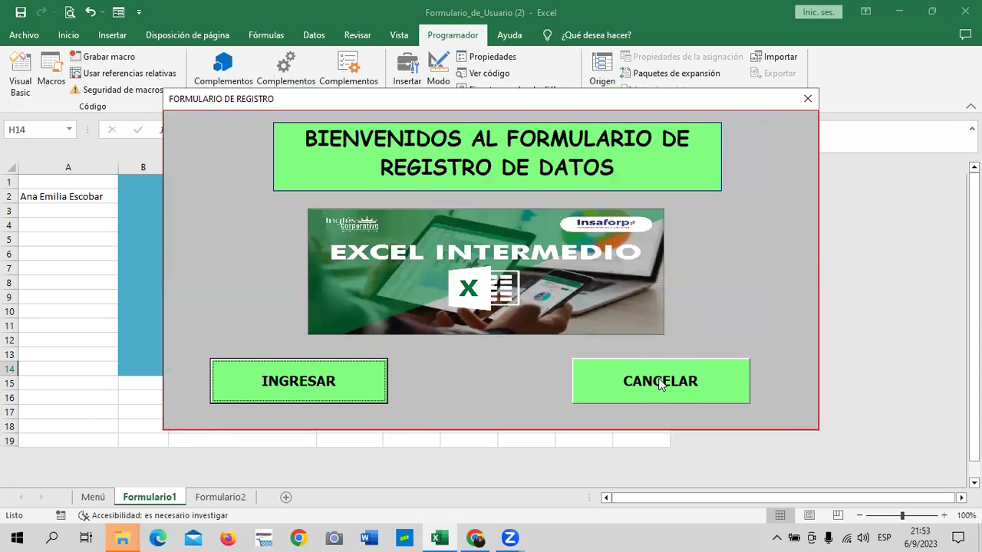
left_click(658, 384)
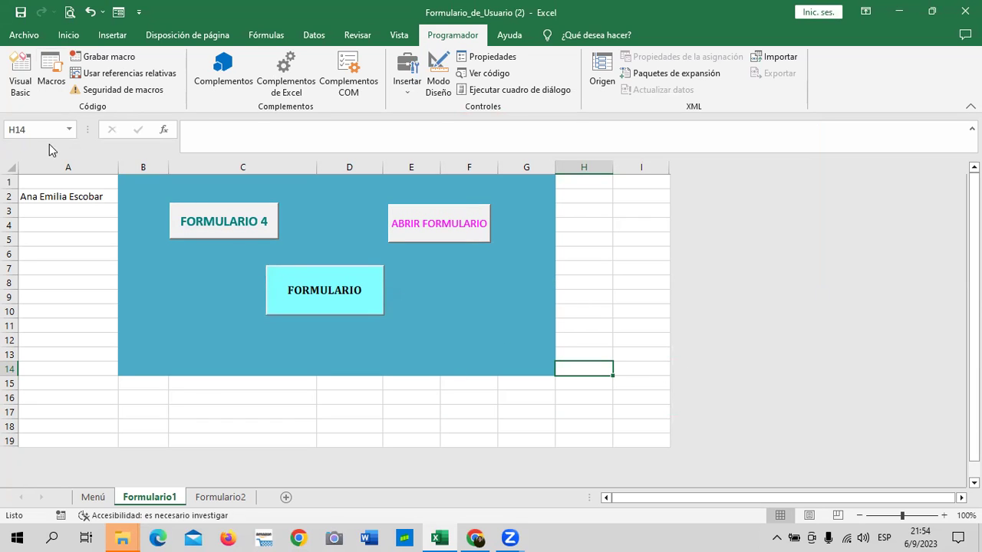
- Widen column A and clear the blue fill on B1:G14 with the Normal cell style
left_click_drag(118, 167, 141, 168)
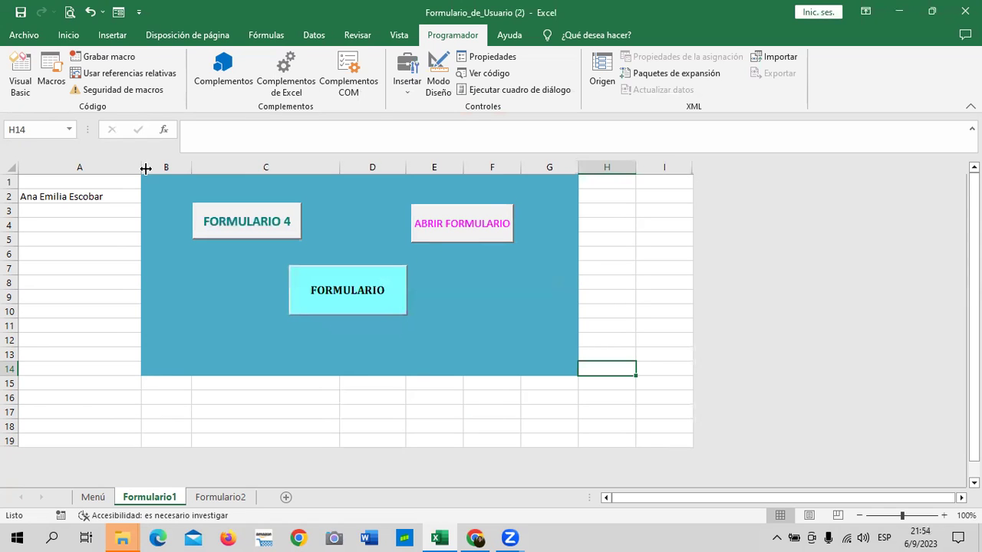
mouse_move(166, 181)
left_mouse_down()
mouse_move(465, 355)
mouse_move(555, 371)
left_mouse_up()
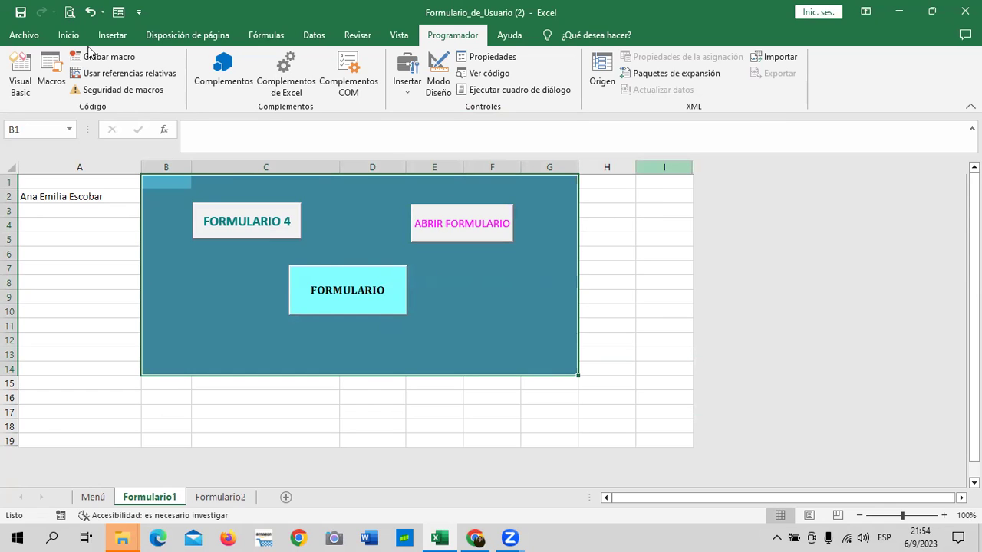
left_click(65, 39)
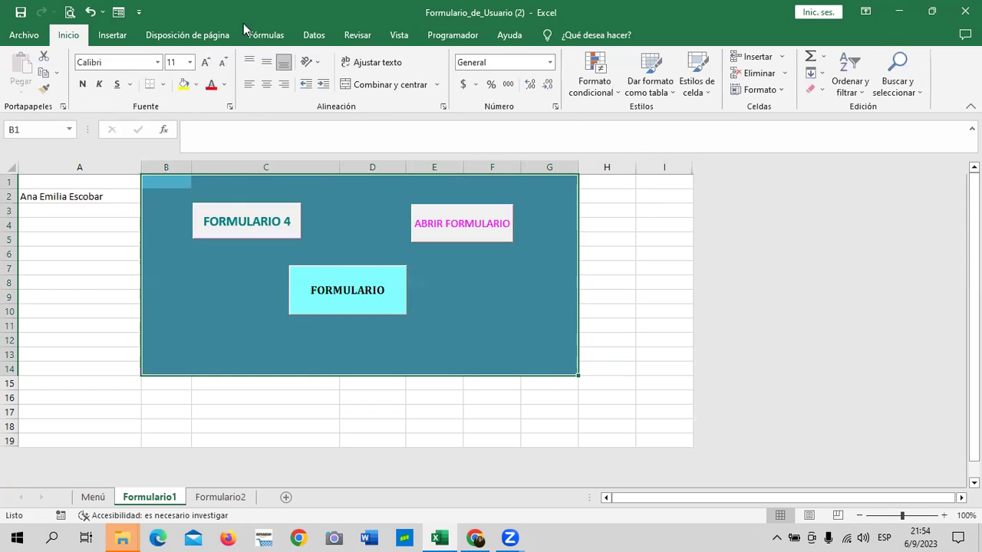
left_click(697, 85)
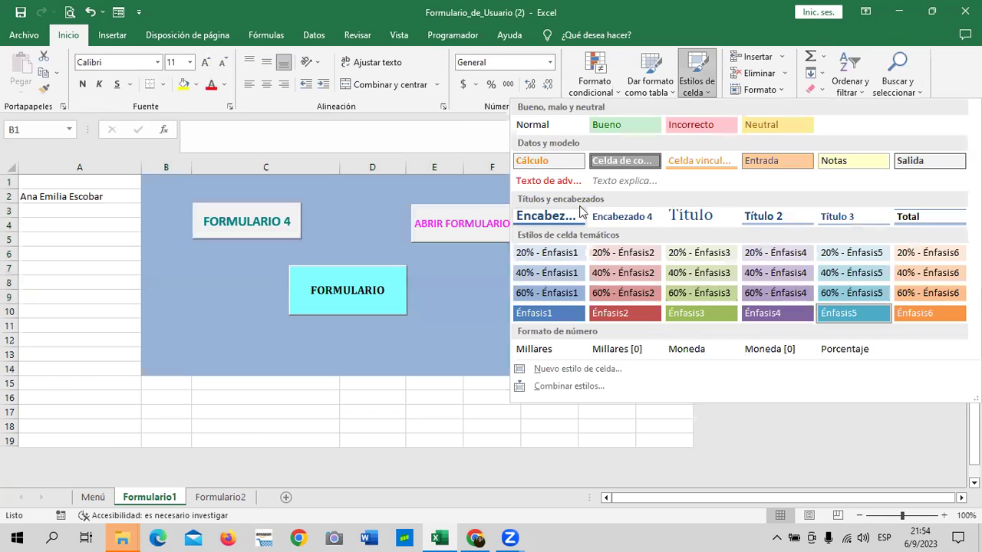
left_click(567, 128)
left_click(613, 256)
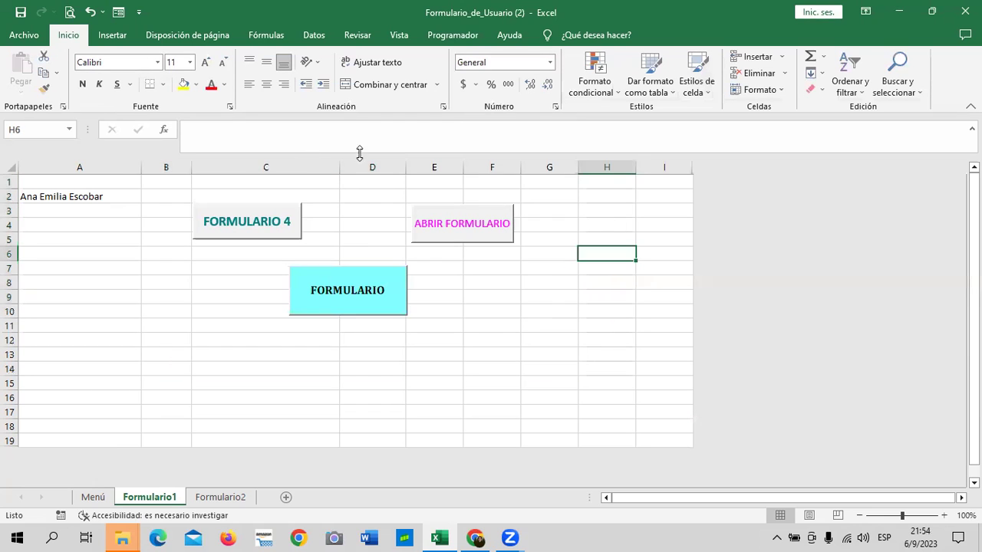
- Widen column B and check the name written in cell A2
left_click_drag(191, 167, 279, 169)
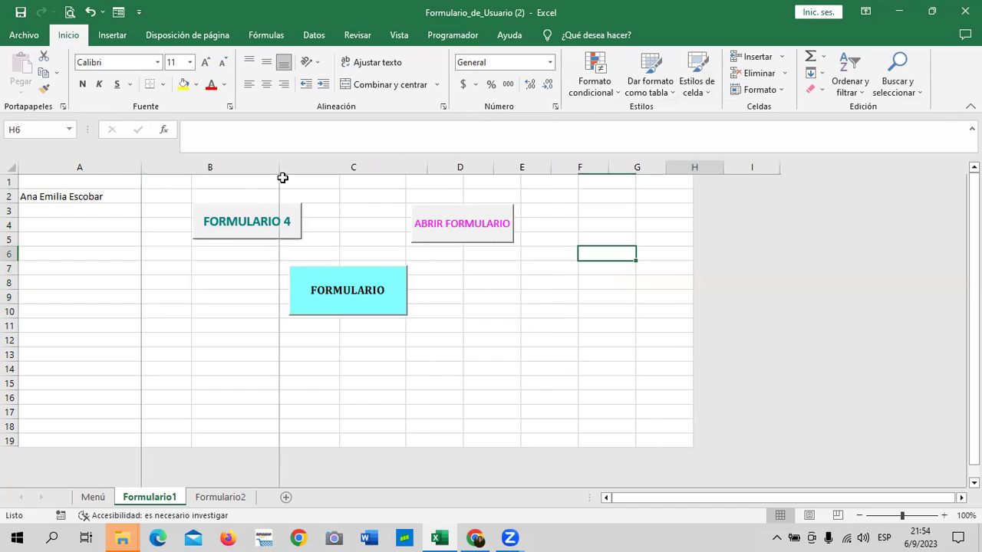
left_click(221, 342)
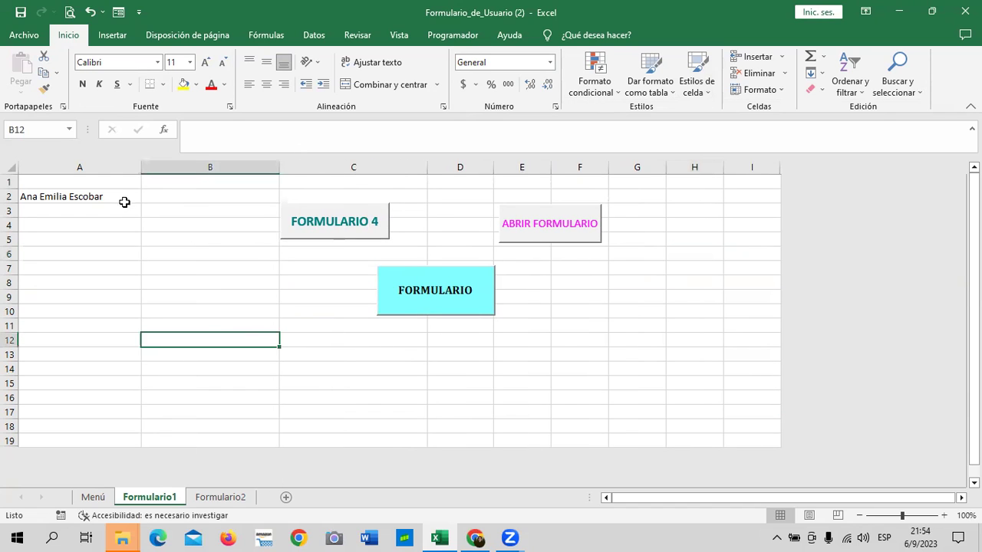
left_click(116, 195)
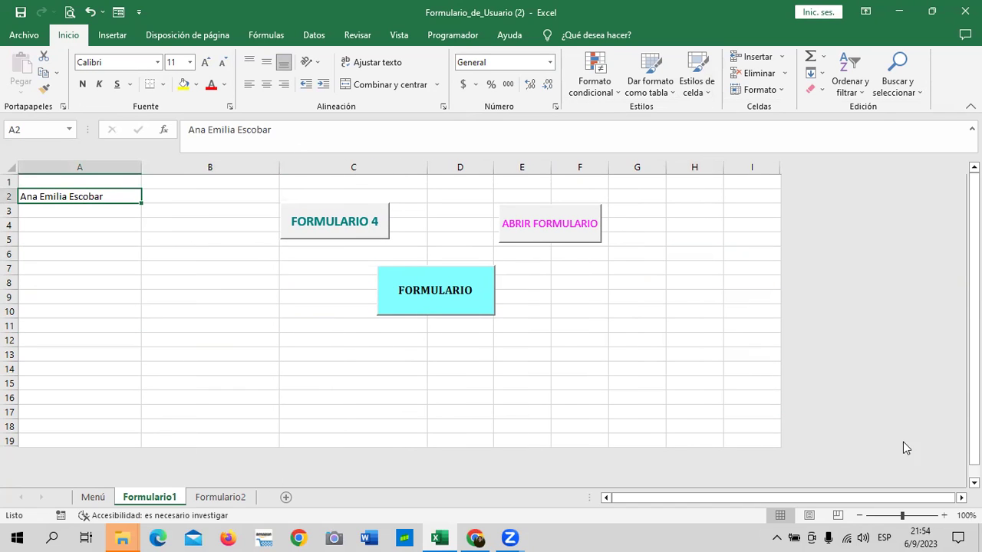
left_click(636, 352)
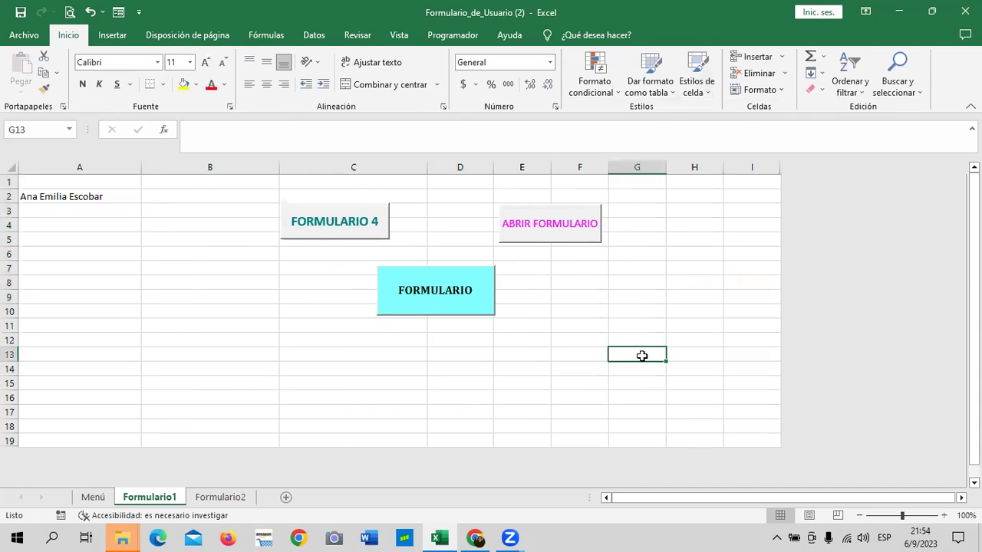
left_click(452, 39)
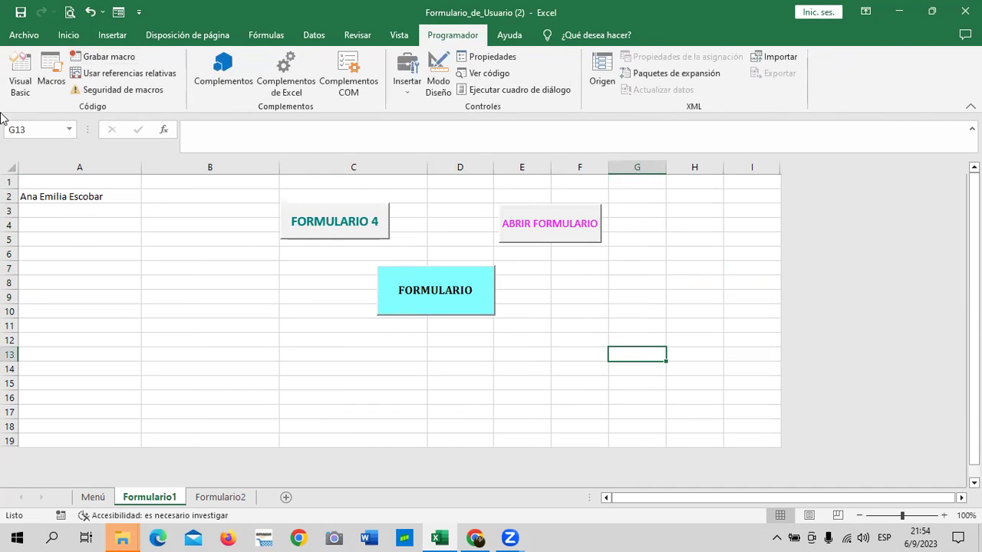
- Add a new line Worksheets("formulario1").Range("B2").Value = Me.T below the A2 assignment
left_click(19, 83)
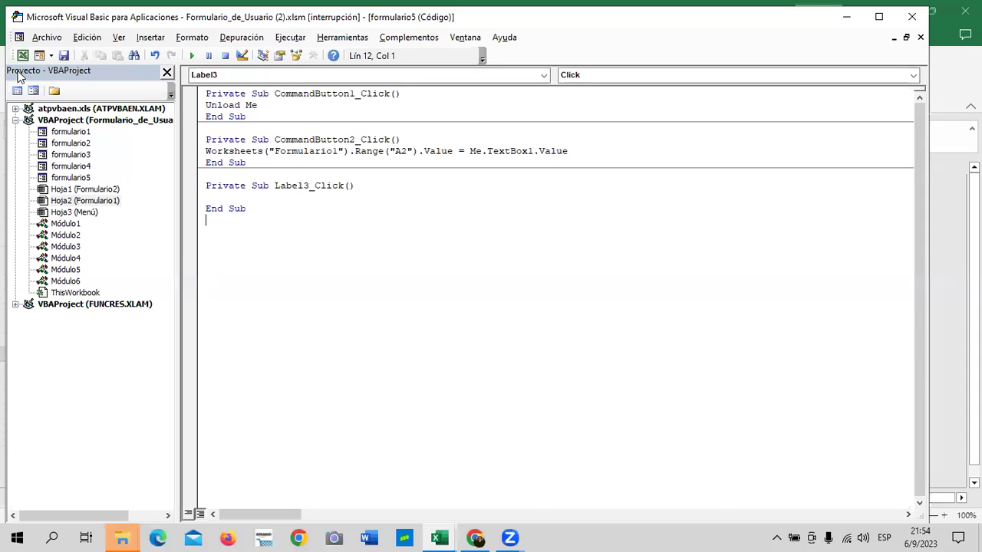
left_click(589, 148)
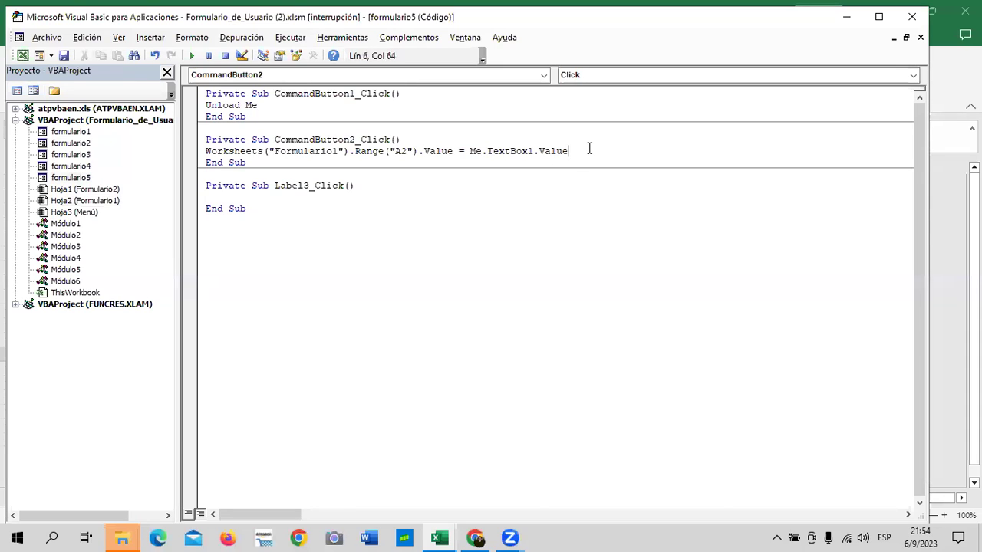
key("Return")
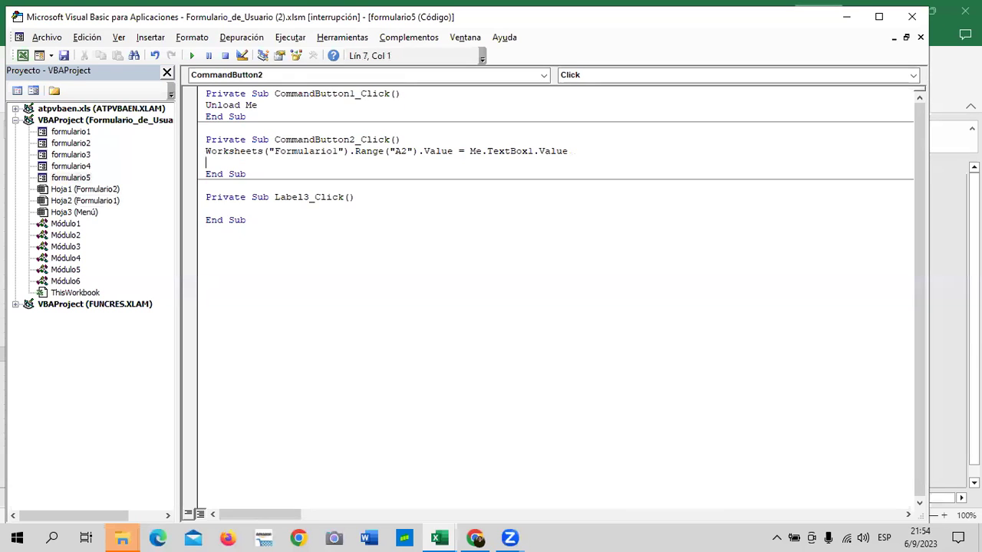
type("Wo")
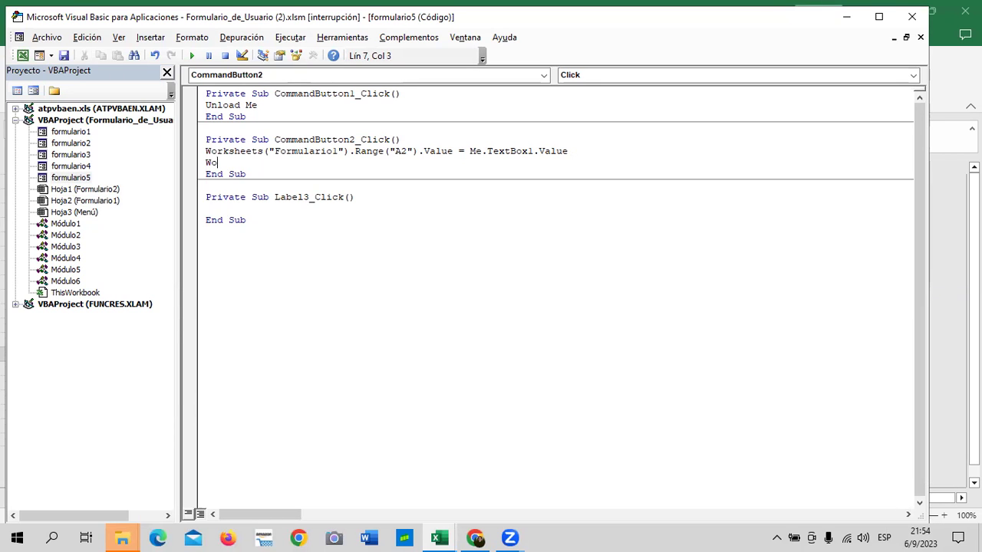
type("rk")
type("shee")
type("ts")
type("(")
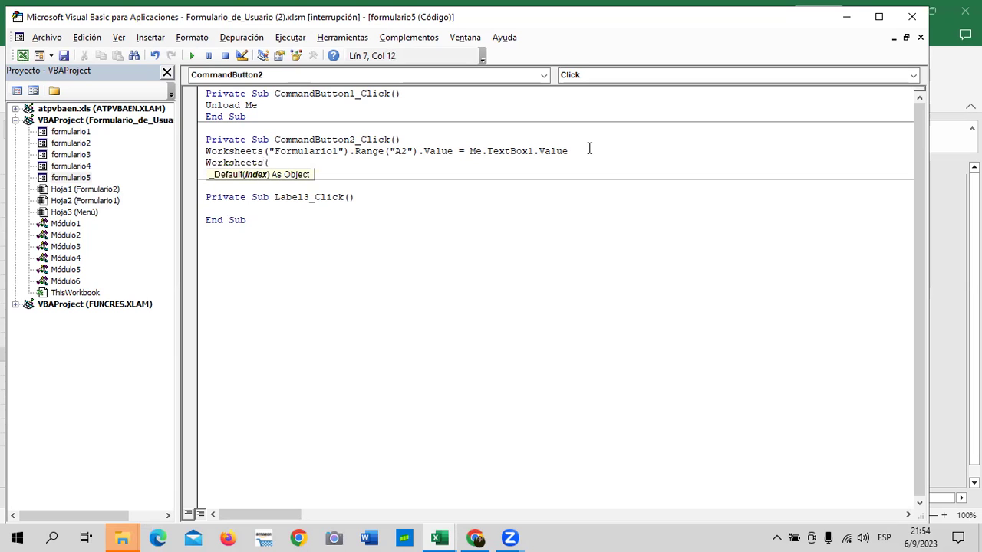
type("\"formulario")
type("1\"")
type(")")
type(".Rage")
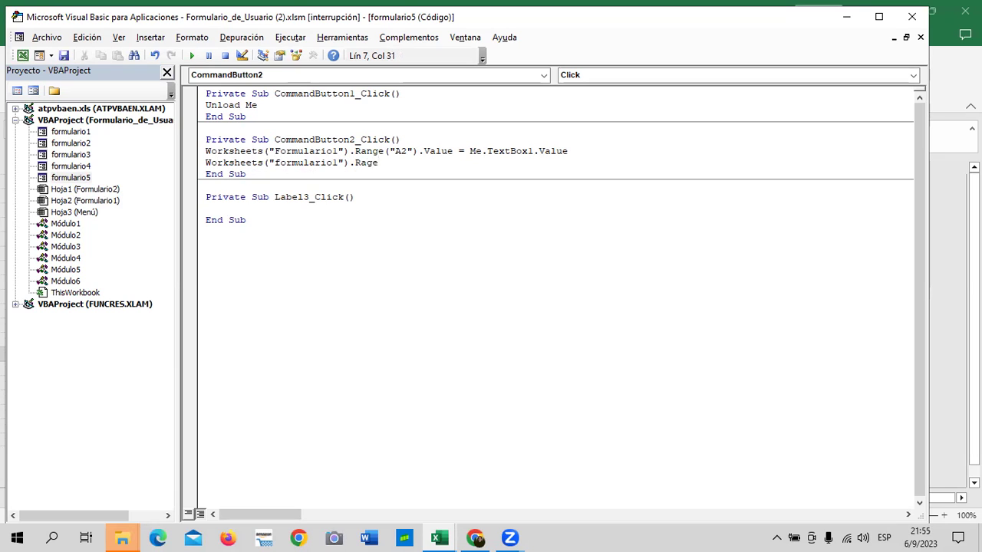
key("BackSpace")
key("BackSpace")
type("nge")
type("(")
type("B2")
key("BackSpace")
type("\"b2")
key("BackSpace")
key("BackSpace")
type("B")
type("2")
type("\")")
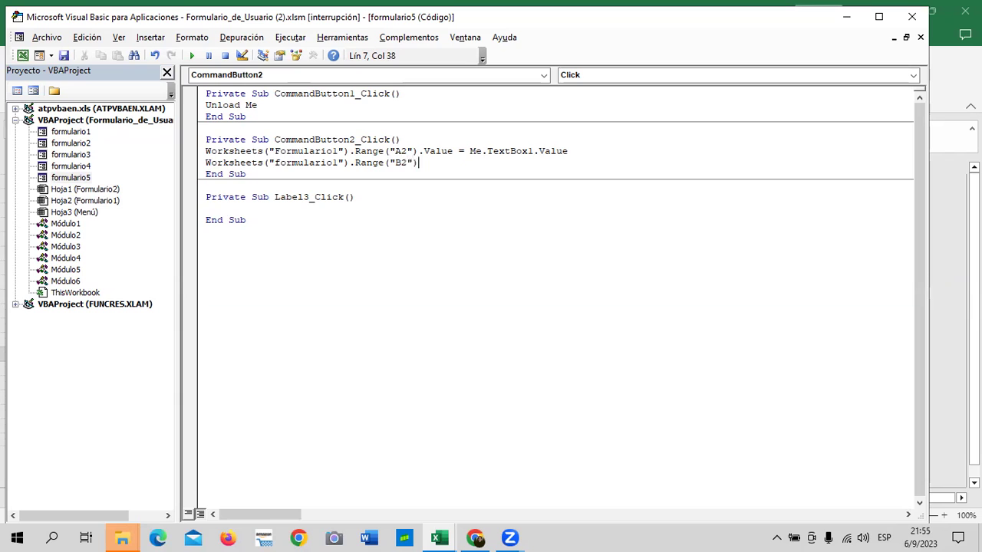
type(".")
type("Value")
type(" =")
type(" Me")
type(".")
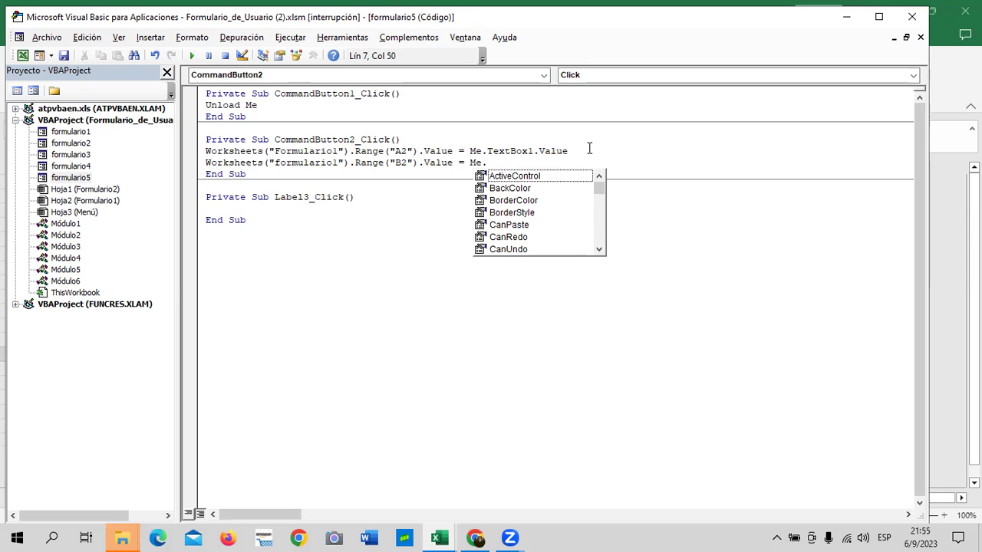
type("T")
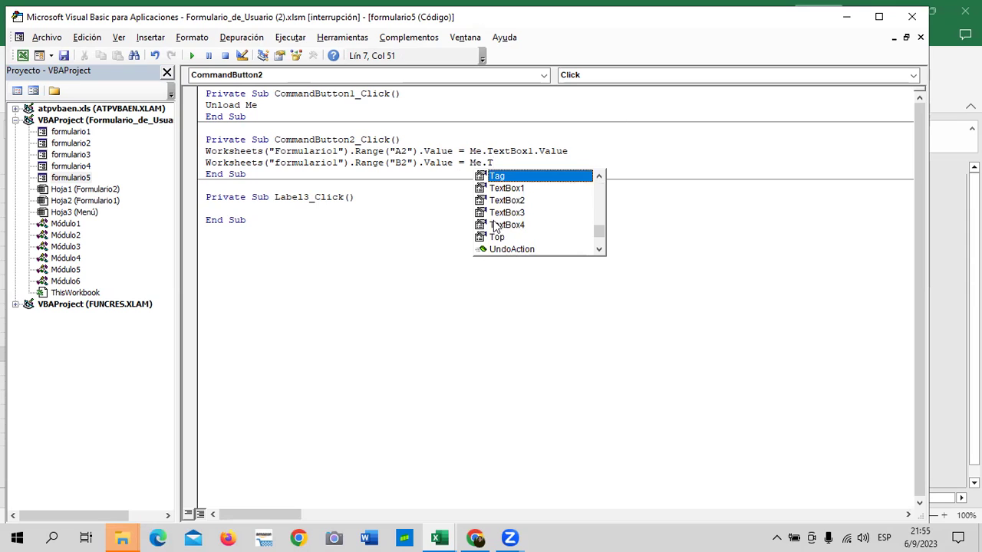
- Complete the B2 line with Me.TextBox2.Value from IntelliSense and close the editor
left_click(504, 201)
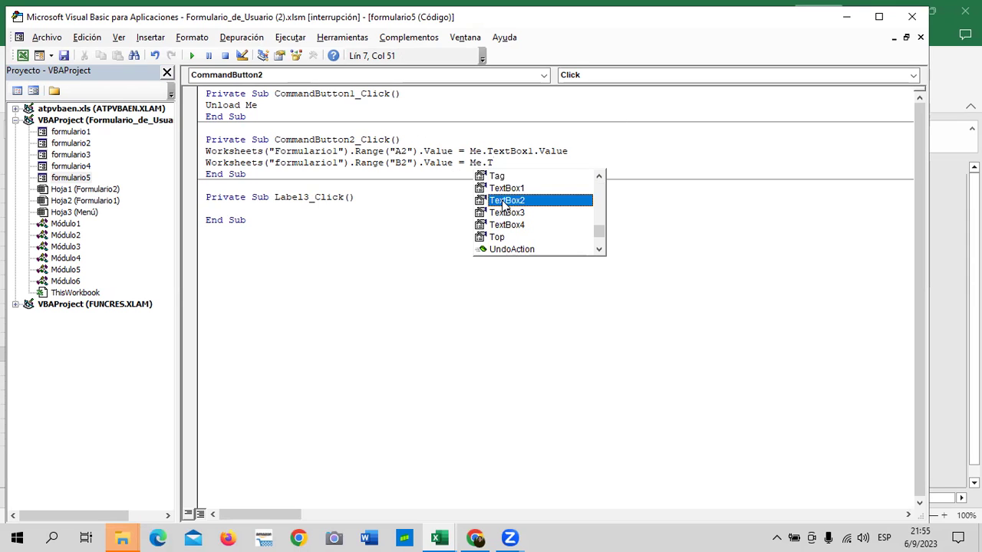
key("Tab")
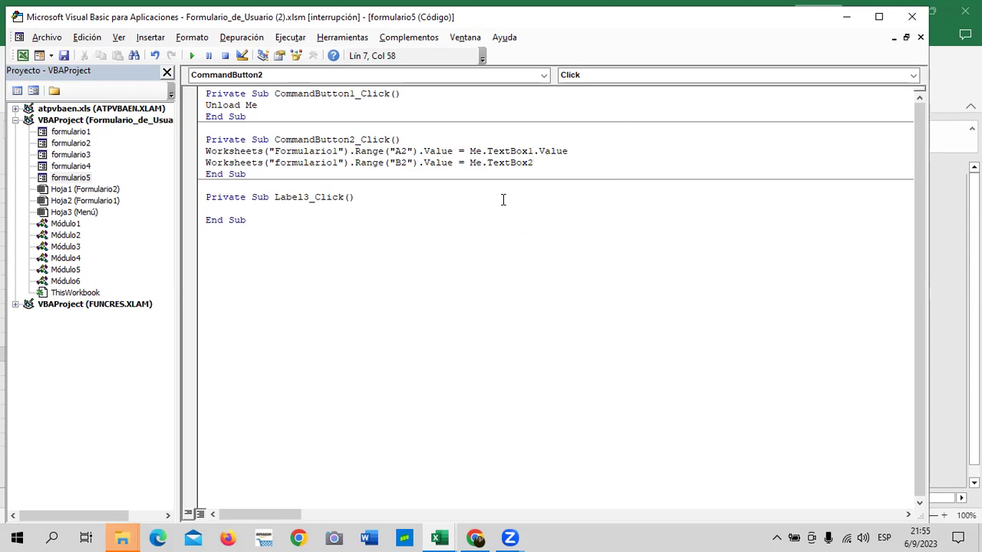
type(".")
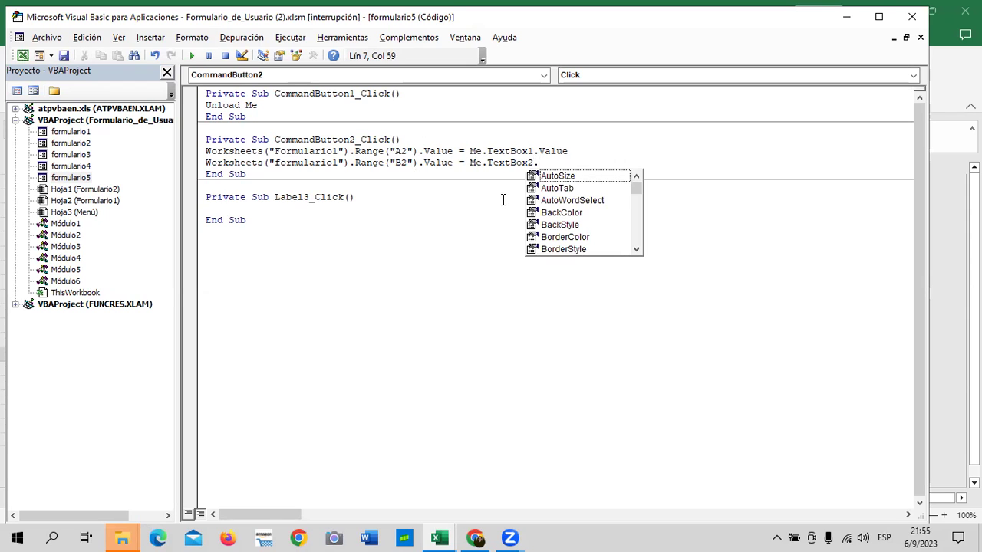
type("V")
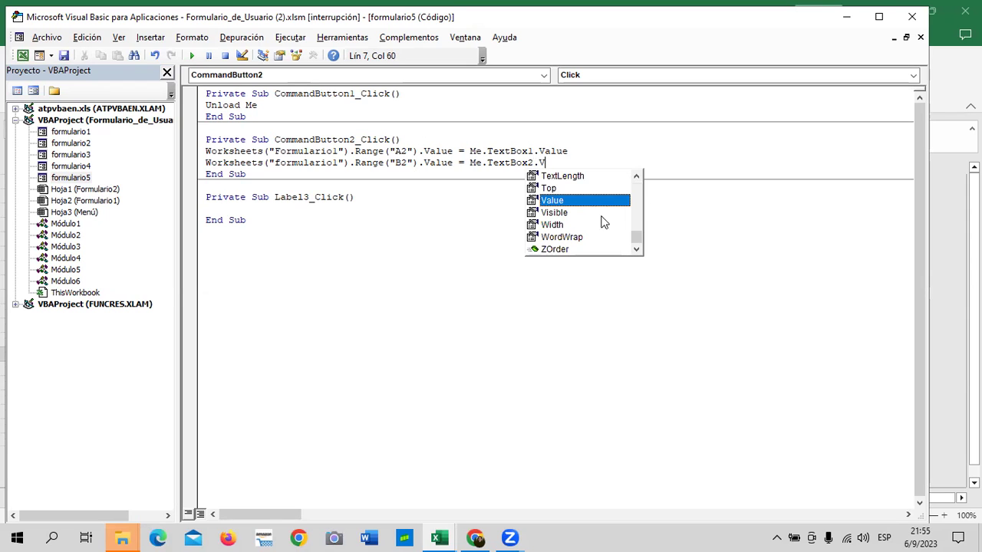
double_click(582, 200)
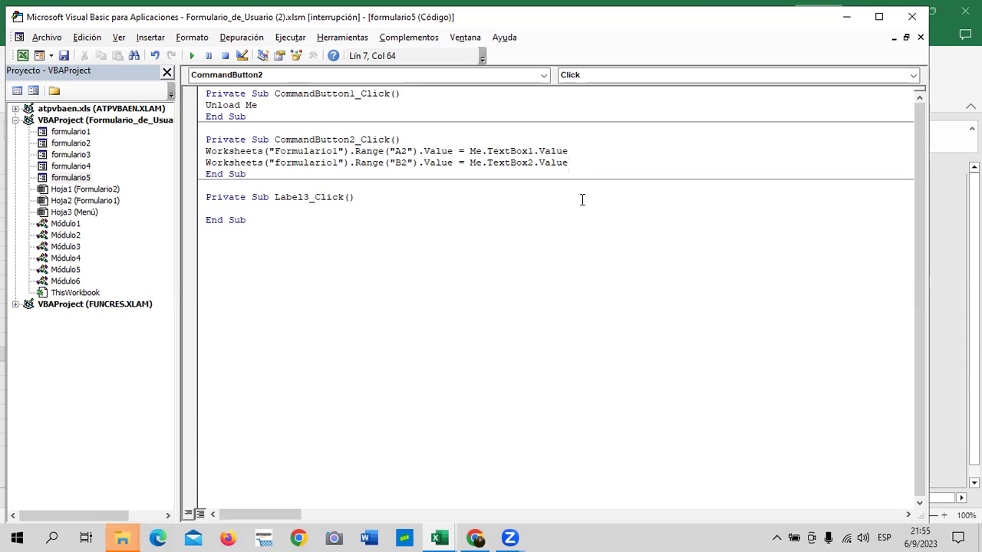
left_click(910, 21)
- Run the registration form, enter an address in DIRECCIÓN, and submit it
left_click(355, 224)
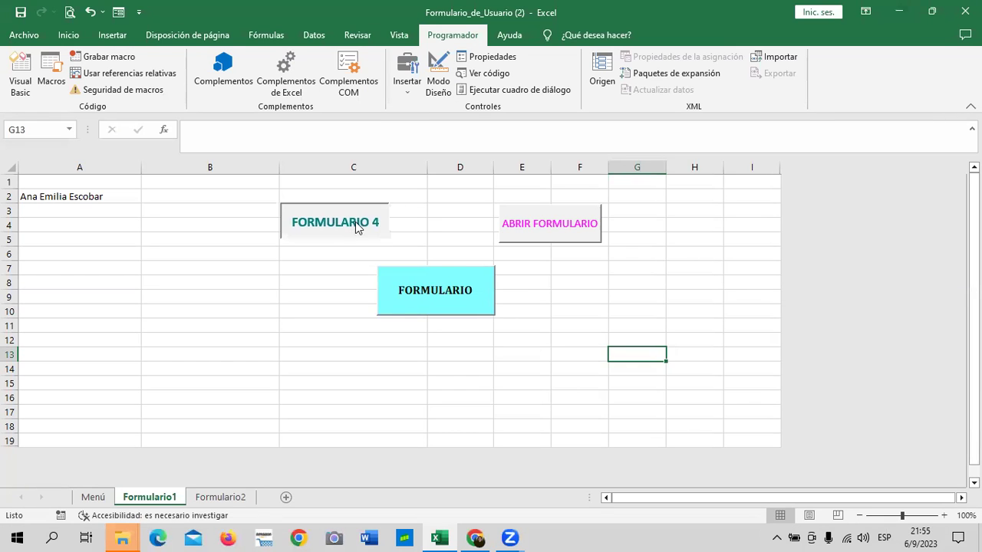
left_click(355, 391)
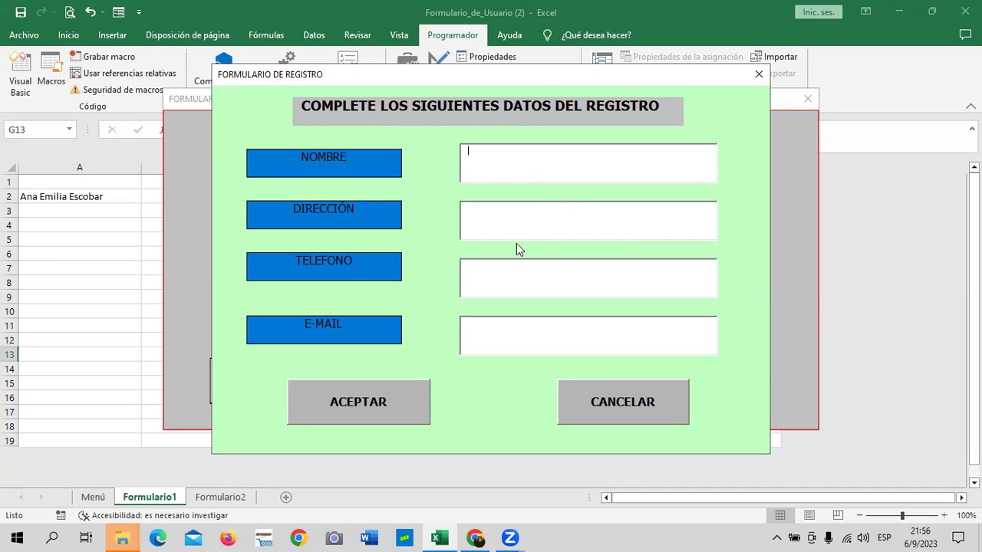
left_click(518, 211)
type("San ")
type("Sal")
type("vador")
left_click(399, 405)
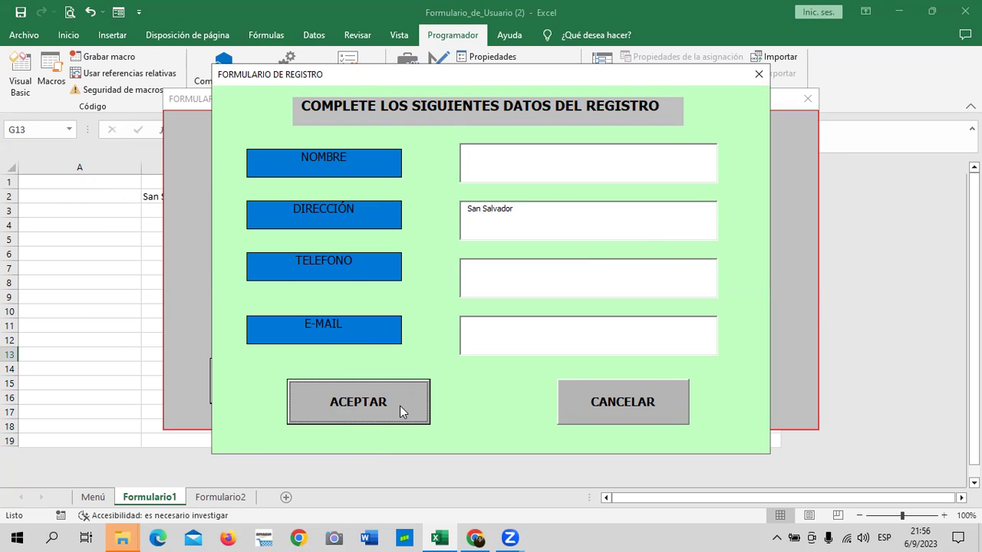
left_click(630, 399)
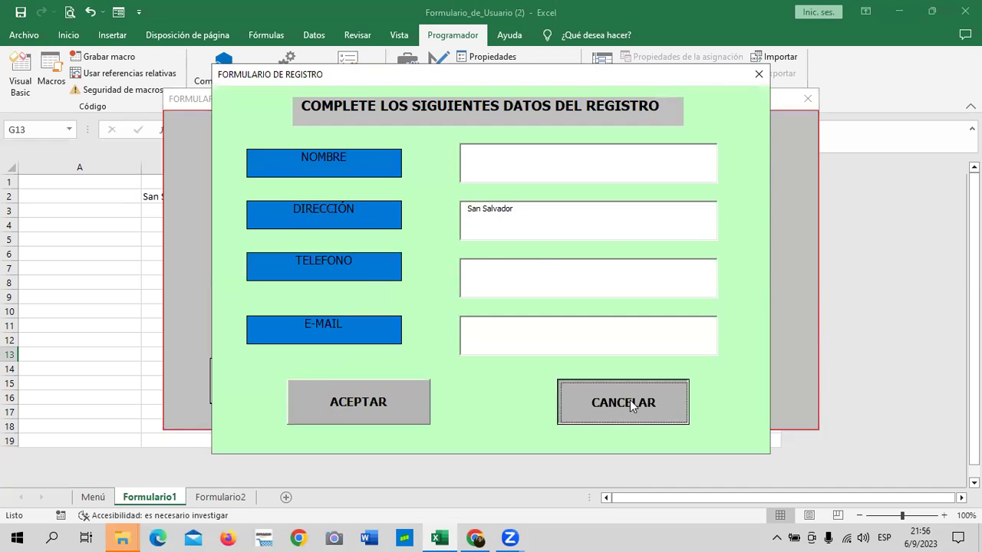
- Resubmit the form with a full name and address, then close both forms
left_click(305, 389)
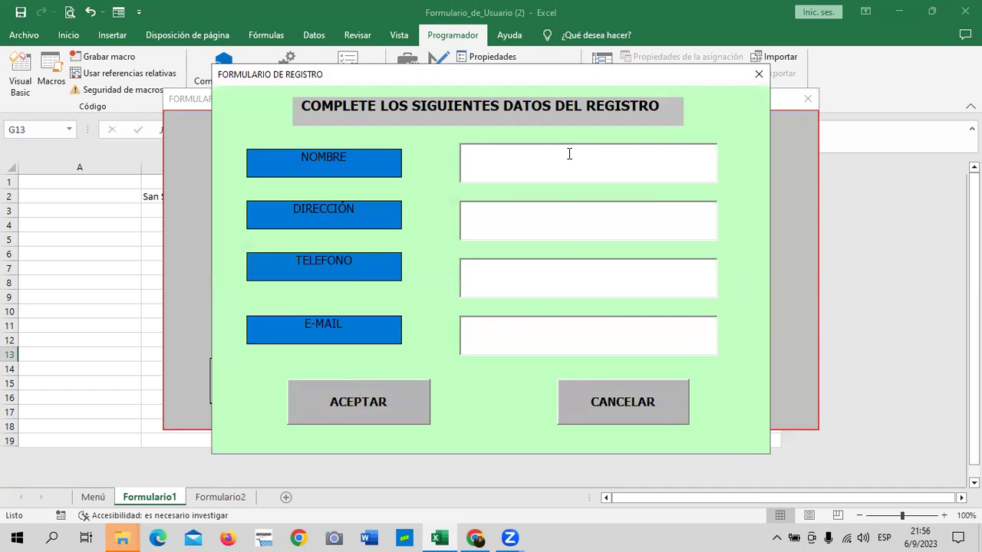
type("Ale")
key("BackSpace")
key("BackSpace")
left_click(577, 212)
type("San Sa")
type("nvador")
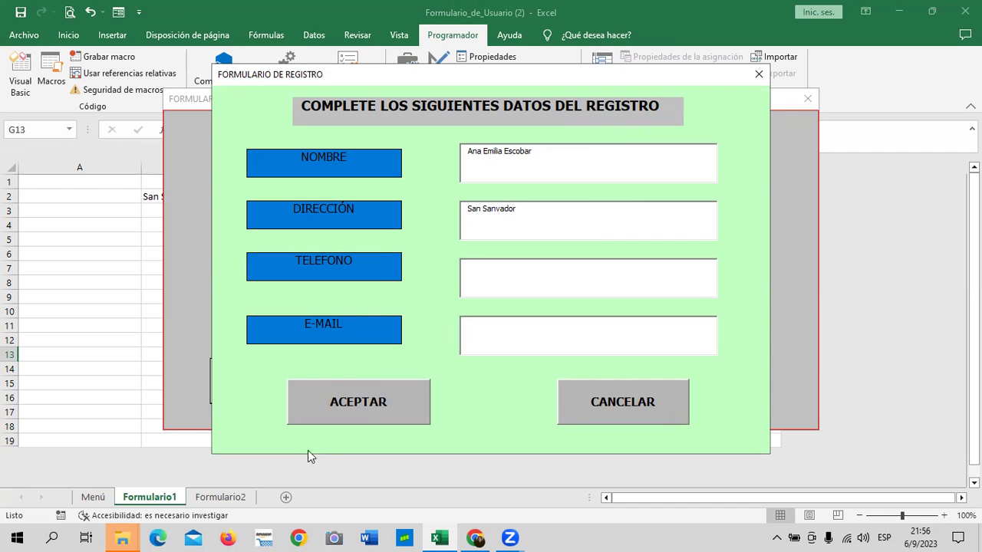
left_click(404, 404)
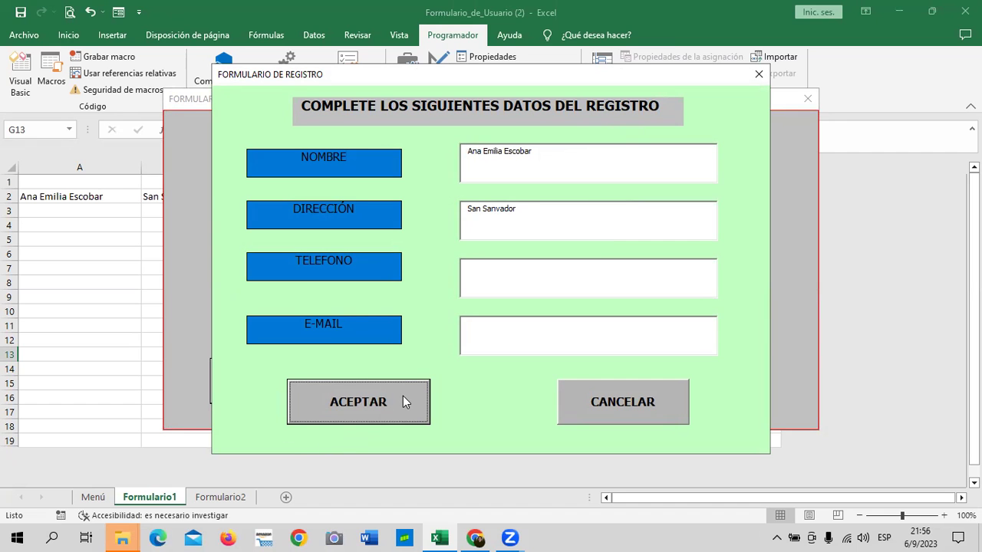
left_click(583, 402)
left_click(650, 391)
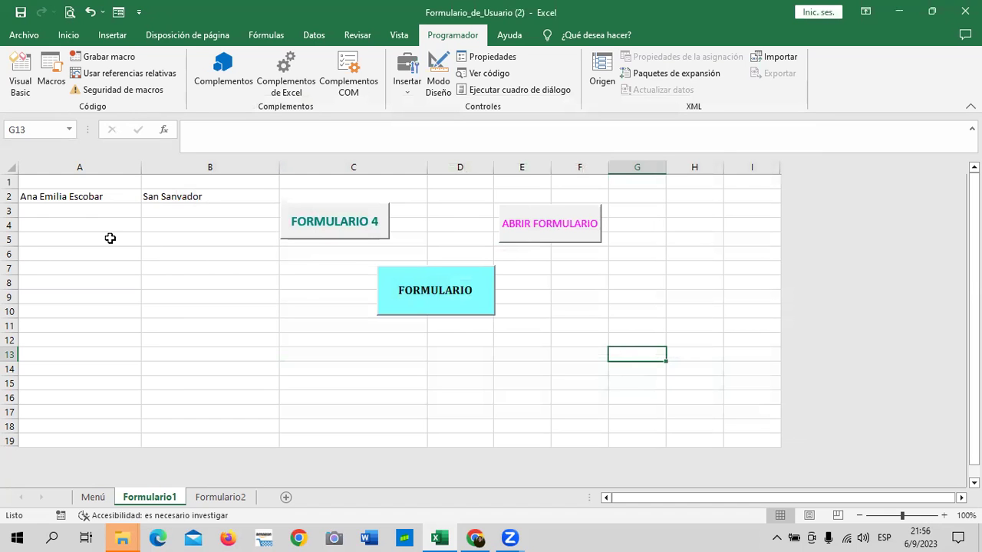
- Fix the misspelled address in B2 by adding the missing 'l'
left_click(339, 223)
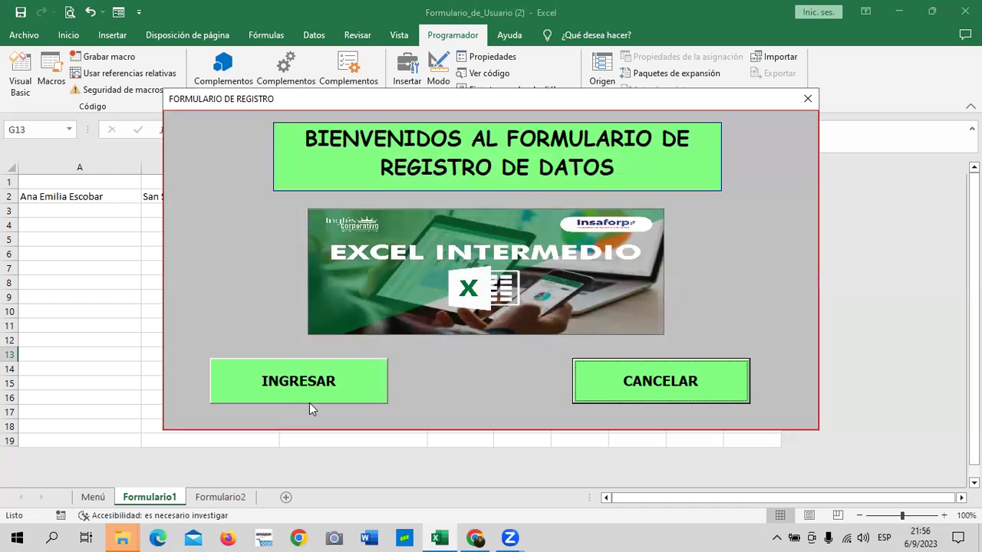
left_click(665, 380)
left_click(184, 197)
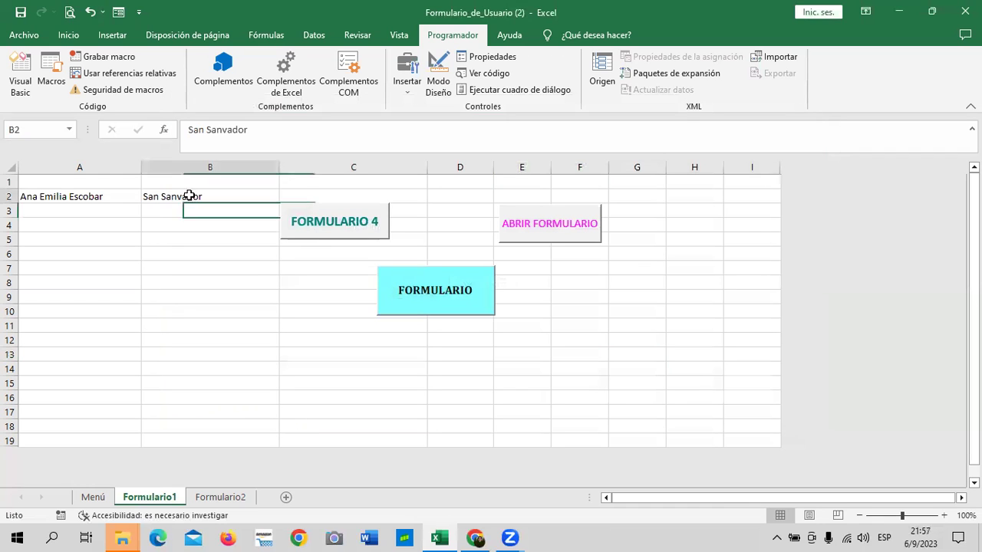
left_click(224, 129)
key("BackSpace")
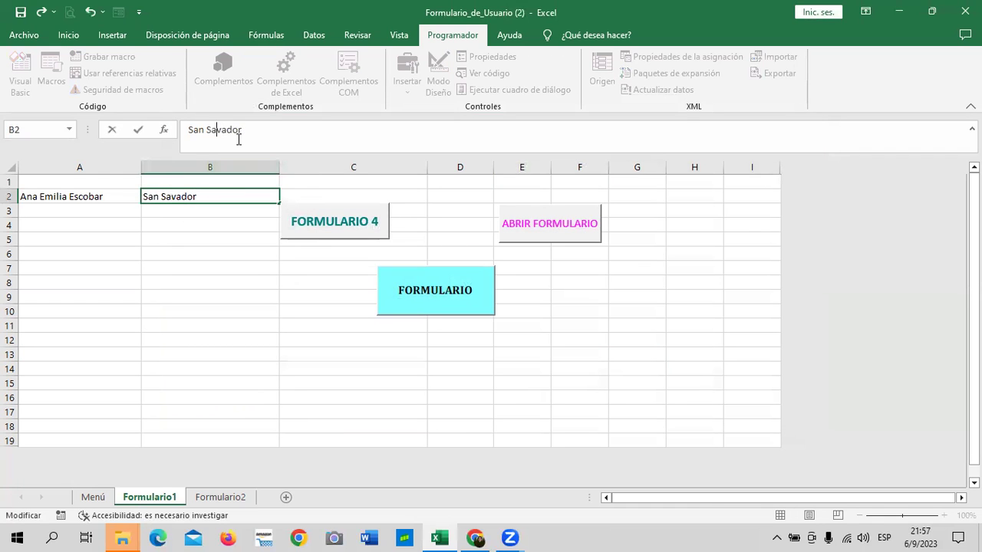
type("l")
key("Return")
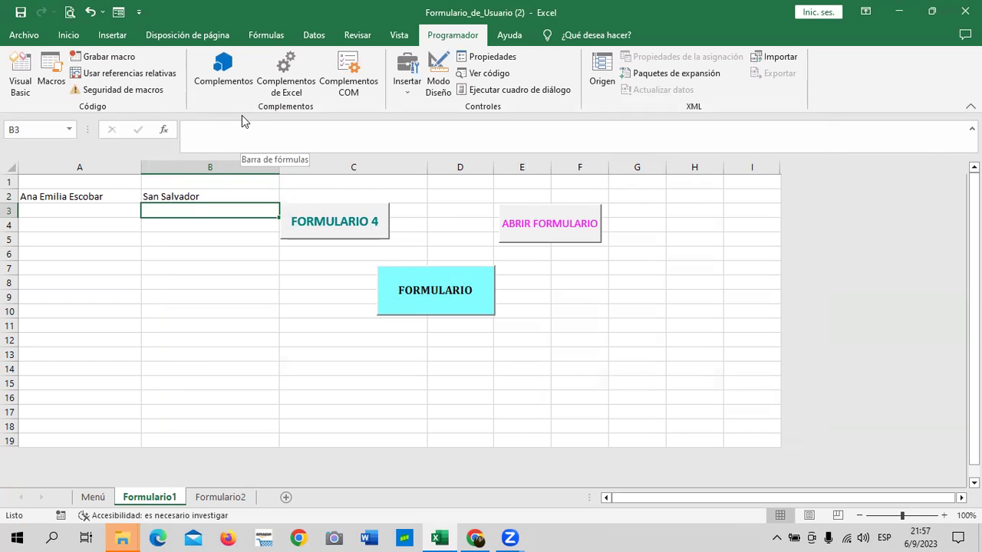
left_click(197, 196)
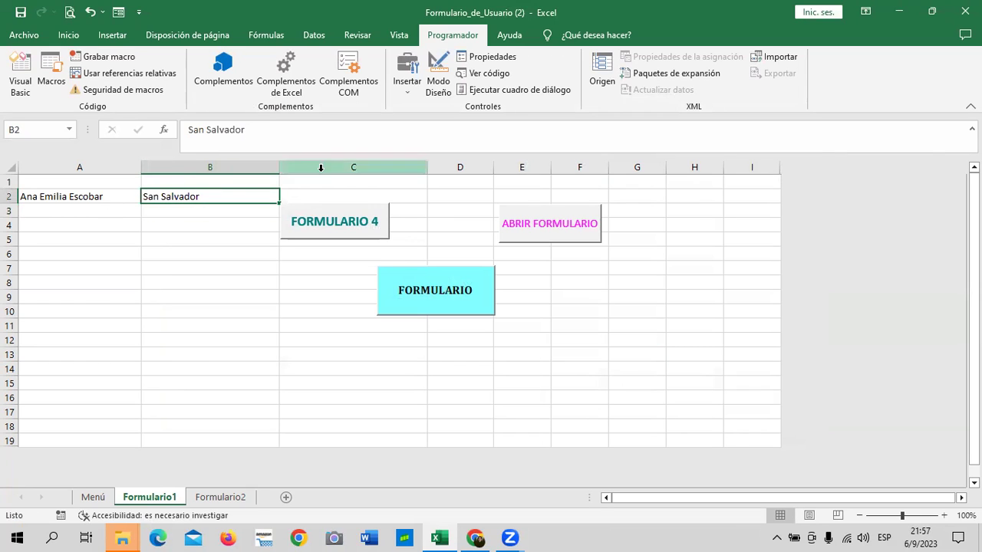
left_click(338, 199)
- Move the FORMULARIO 4 button over columns G–H, rows 7–9
right_click(365, 230)
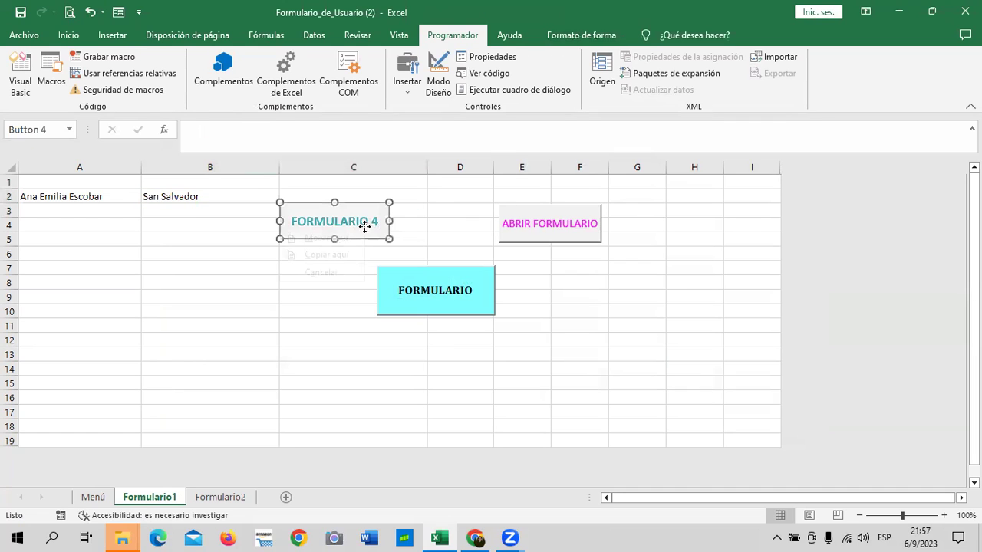
left_click(322, 238)
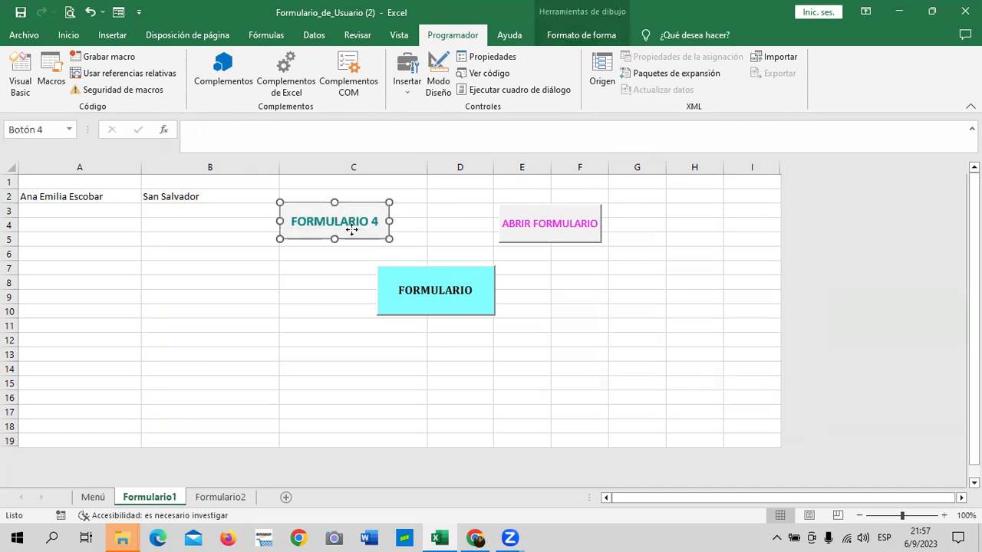
left_click_drag(446, 334, 694, 286)
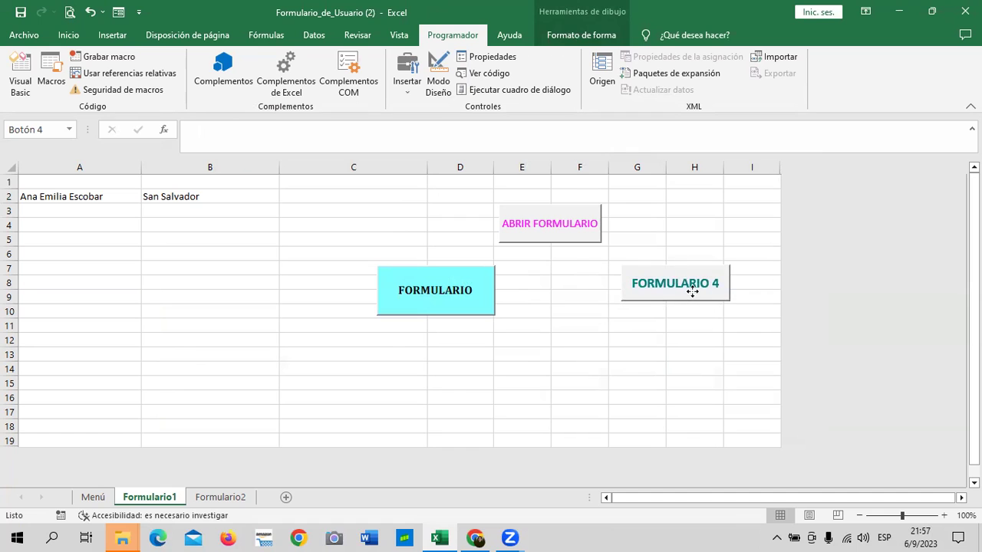
left_click(260, 380)
- Duplicate the B2 assignment line in the ACEPTAR handler
left_click(20, 77)
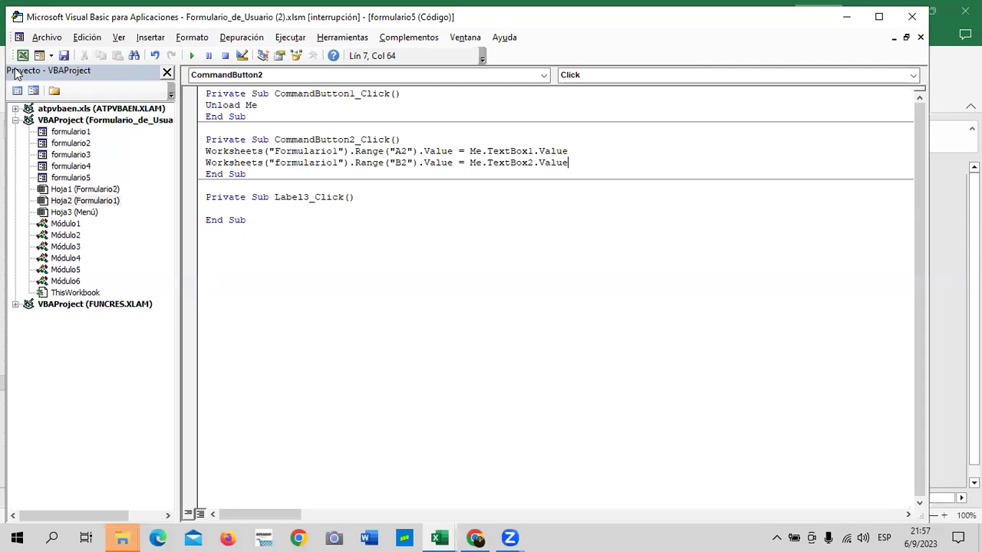
key("Return")
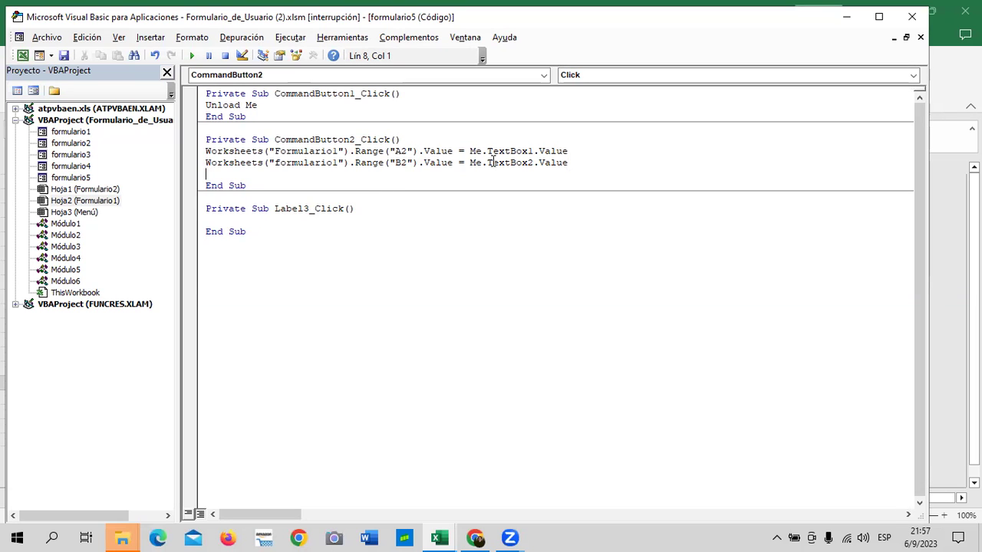
left_click(206, 163)
key("shift+Down")
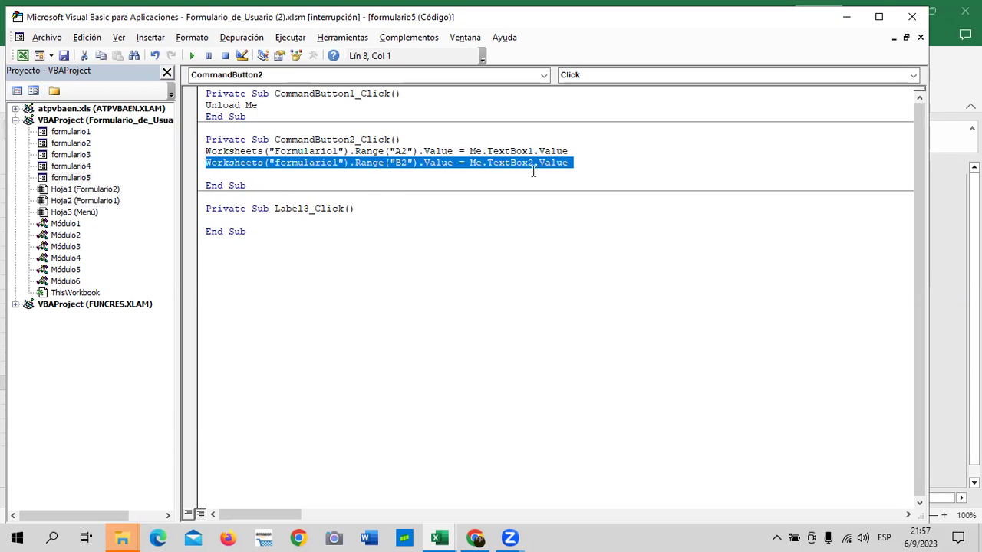
right_click(535, 168)
left_click(478, 185)
left_click(224, 173)
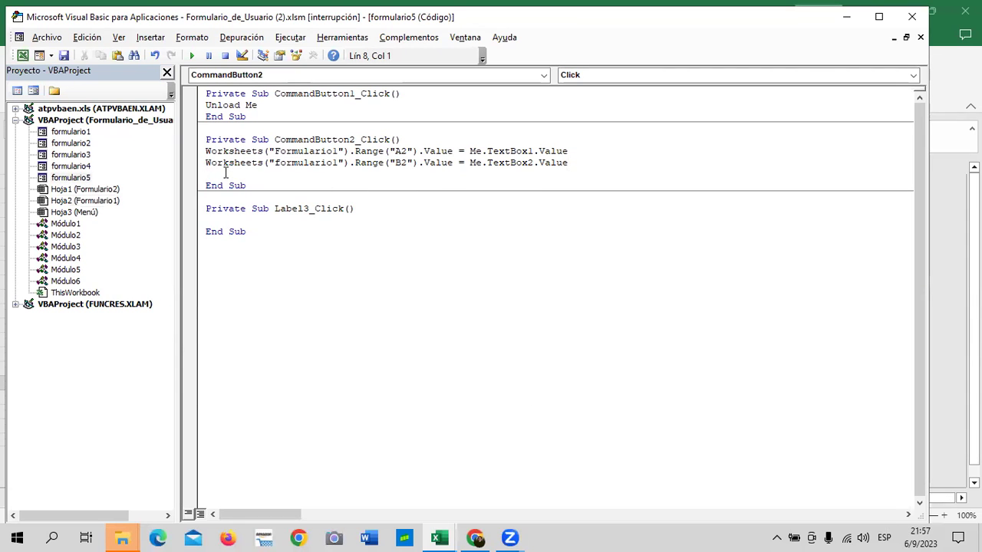
type("Worksheets(\"formulario1\").Range(\"B2\").Value = Me.TextBox2.Value")
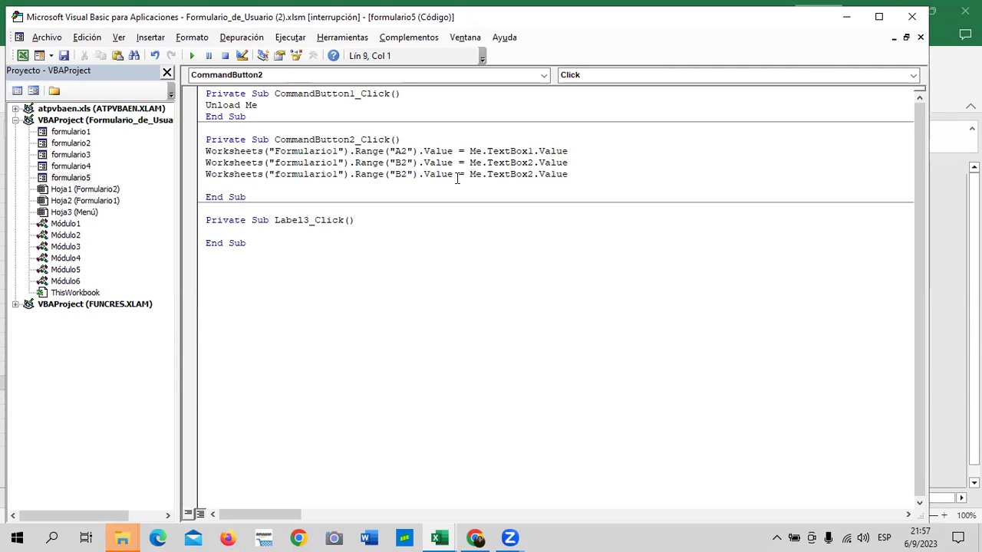
- Change the copied line's target to C2 and strip the TextBox2.Value source
left_click(401, 175)
key("BackSpace")
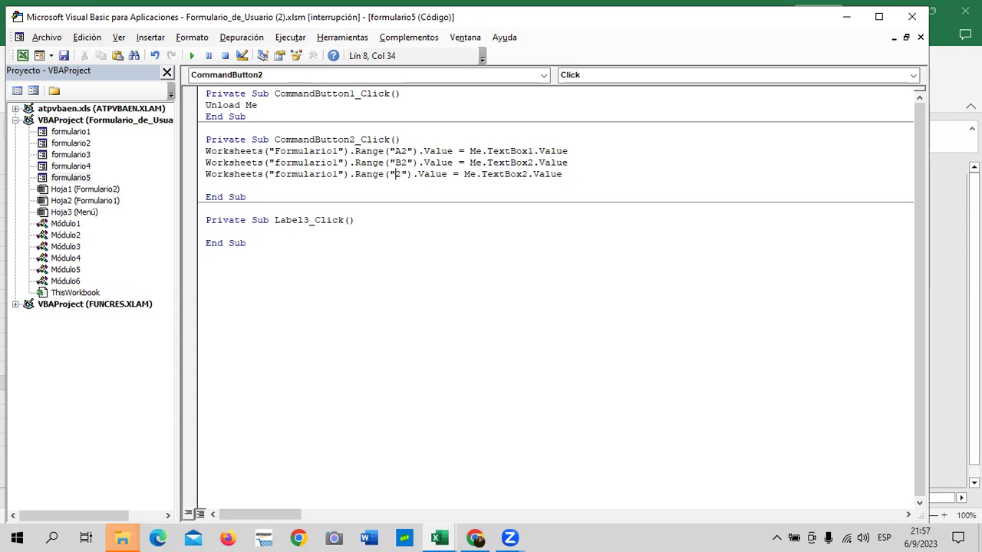
type("C")
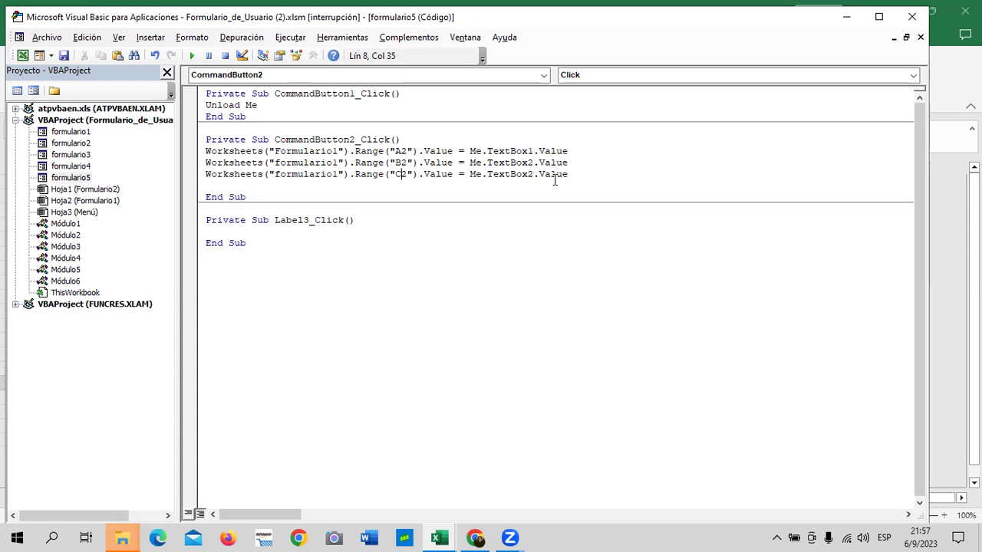
left_click(529, 174)
left_click(535, 175)
key("BackSpace")
key("BackSpace")
key("BackSpace")
key("BackSpace")
key("BackSpace")
key("BackSpace")
key("BackSpace")
key("BackSpace")
left_click(543, 175, "shift")
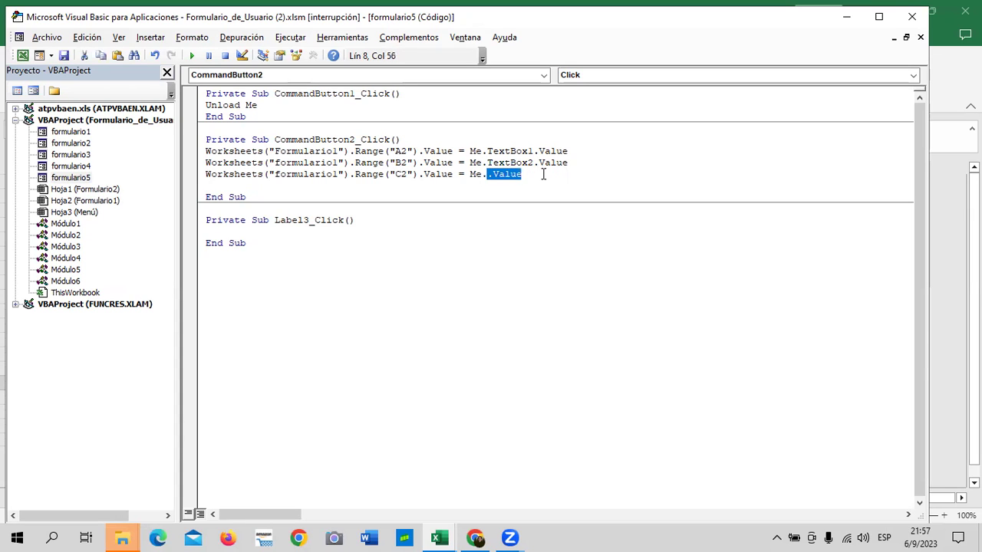
left_click(493, 186)
left_click(534, 323)
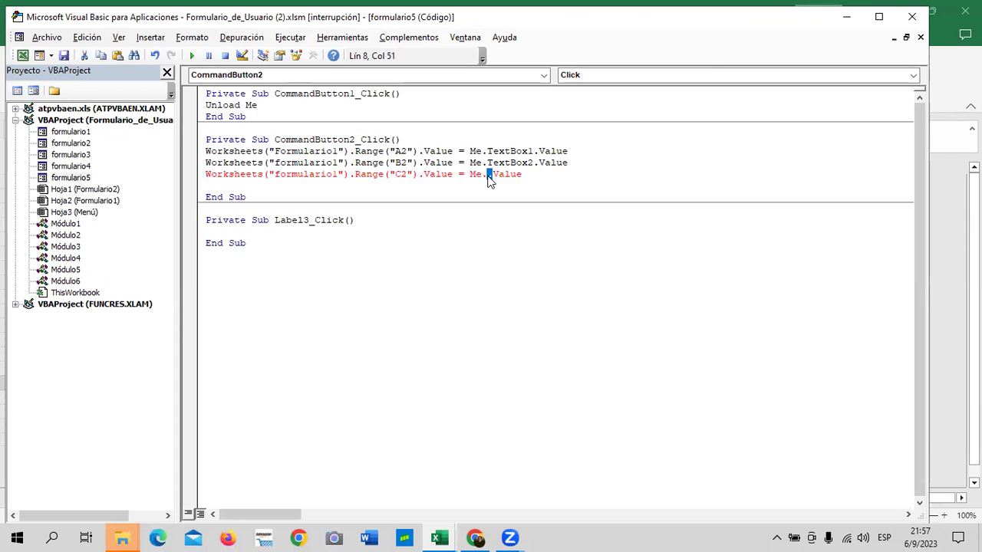
key("End")
key("BackSpace")
key("BackSpace")
key("BackSpace")
key("BackSpace")
key("BackSpace")
key("BackSpace")
key("BackSpace")
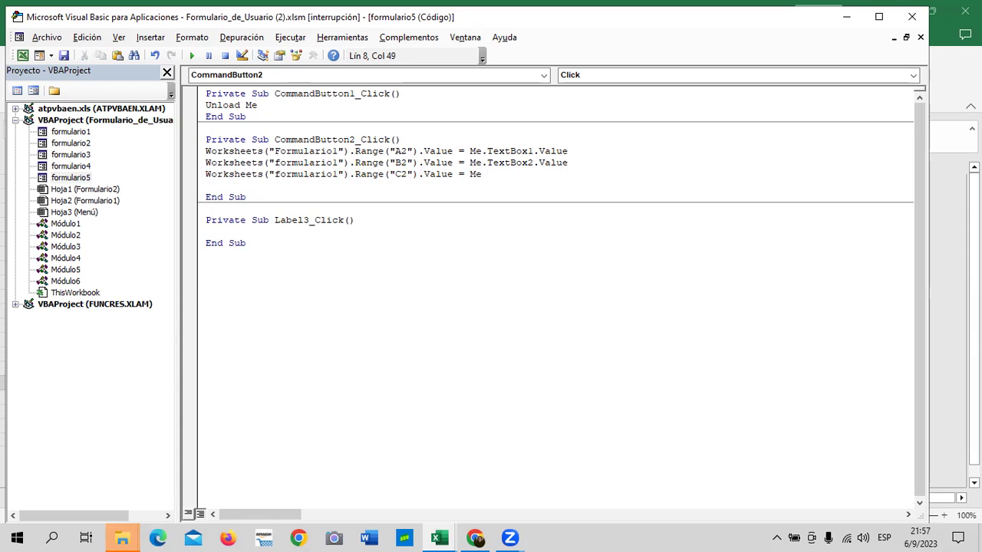
- Set the C2 line's source to Me.TextBox3.Value using IntelliSense
type(".")
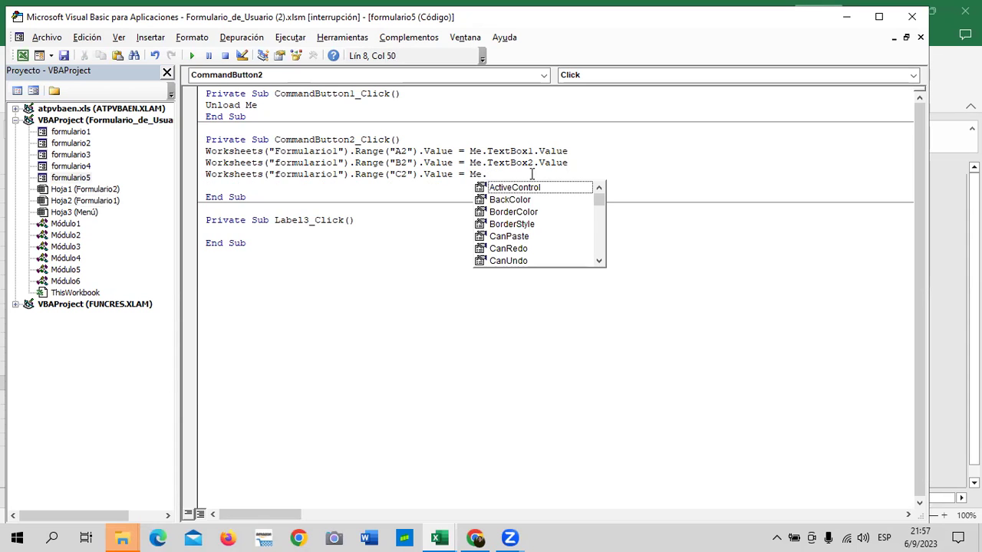
type("T")
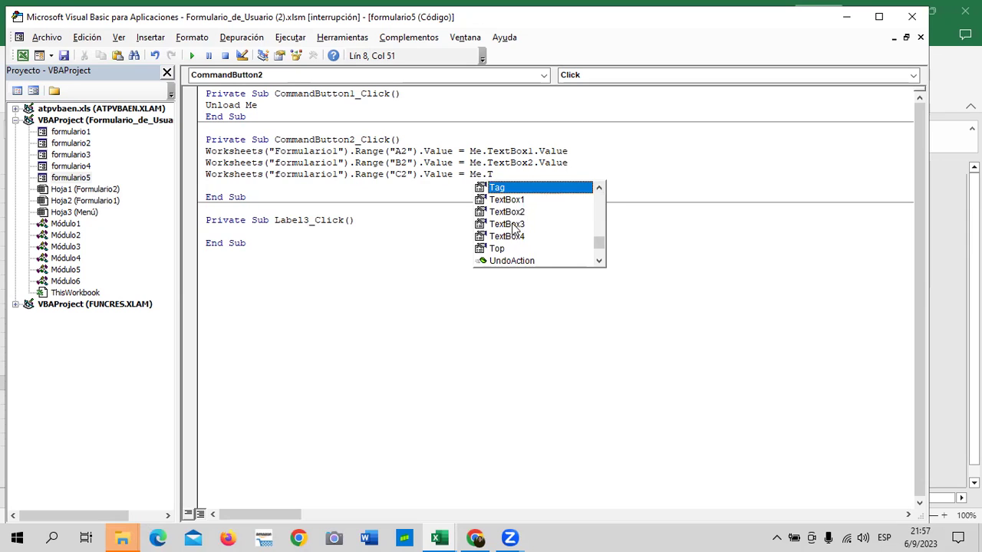
double_click(512, 224)
type(".")
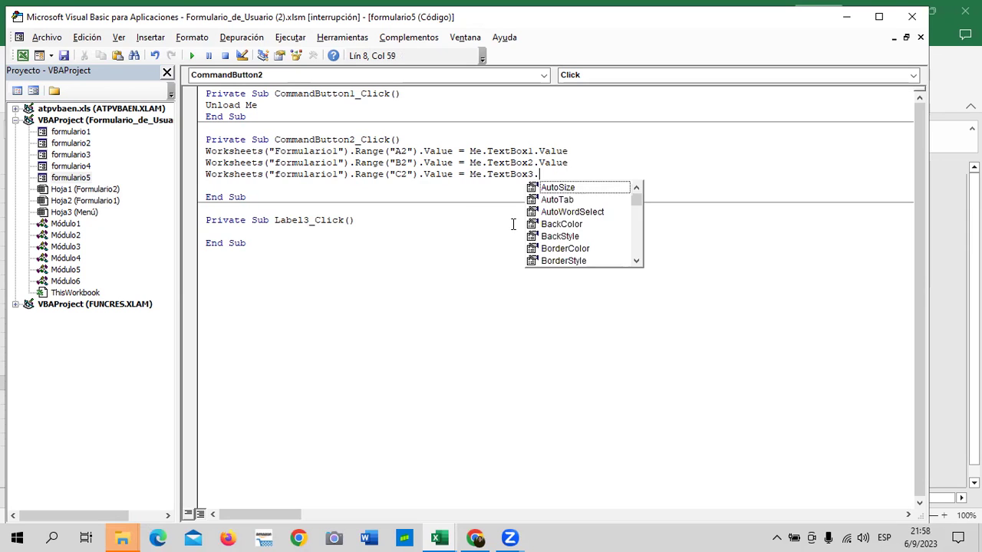
type("V")
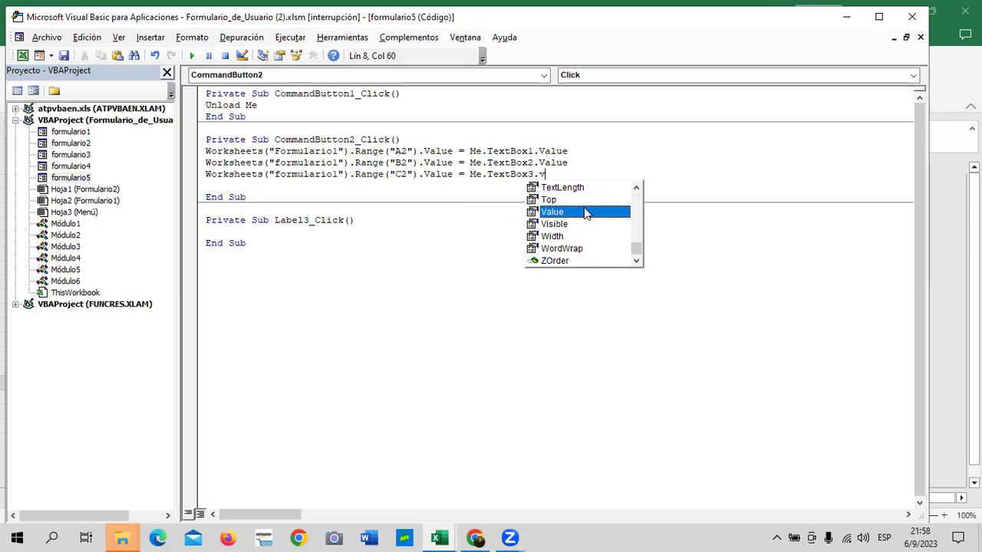
double_click(583, 208)
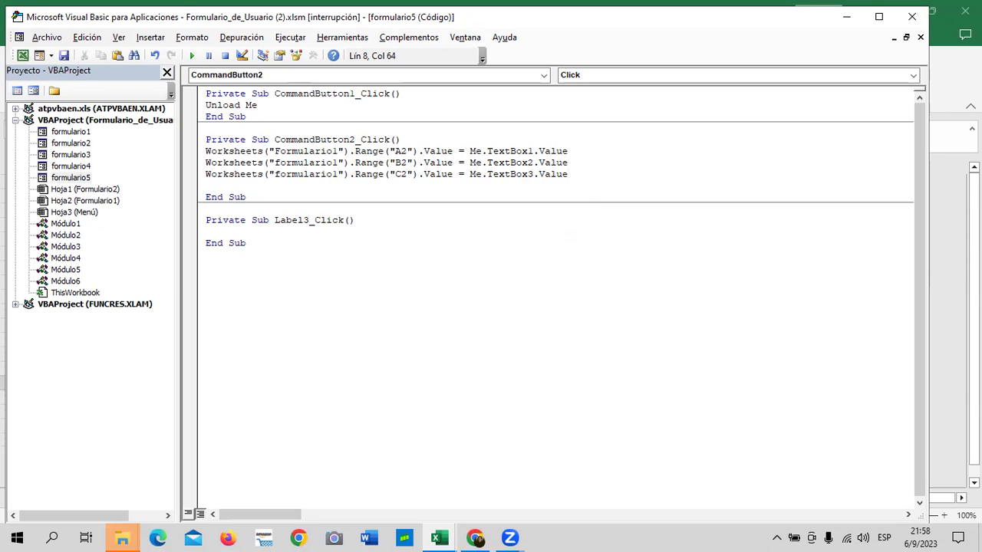
- Test the form with only a phone number in TELEFONO, sending it to C2
left_click(911, 16)
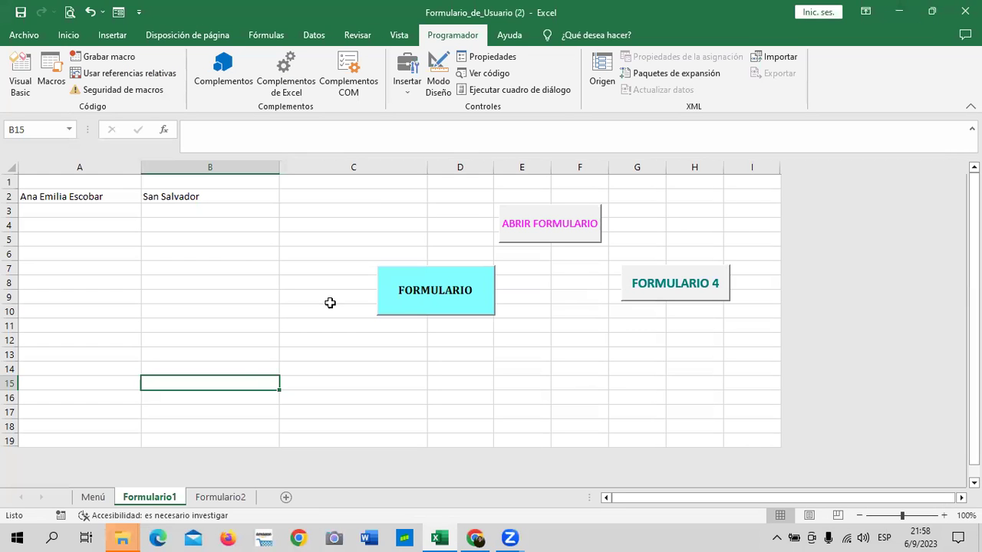
left_click_drag(31, 198, 177, 205)
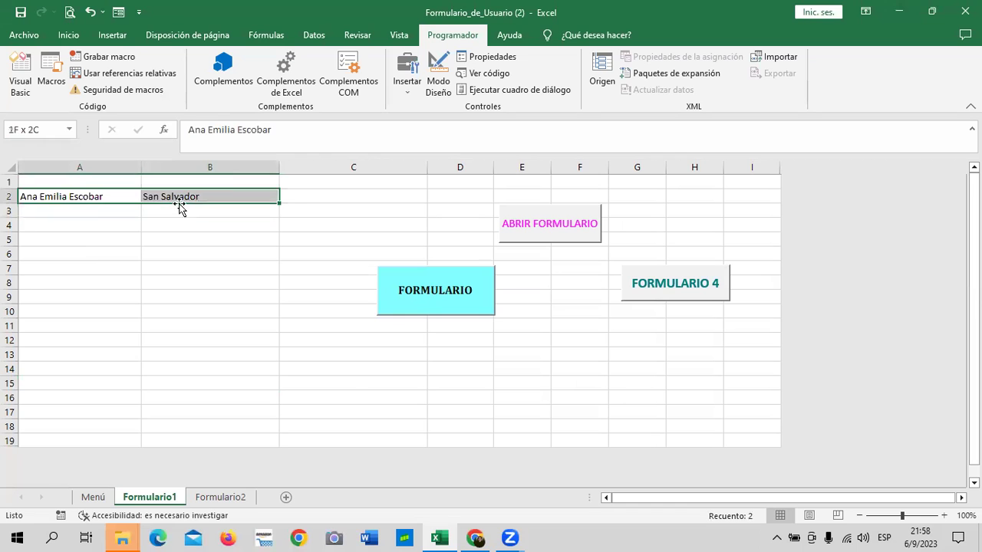
left_click(230, 282)
left_click(455, 298)
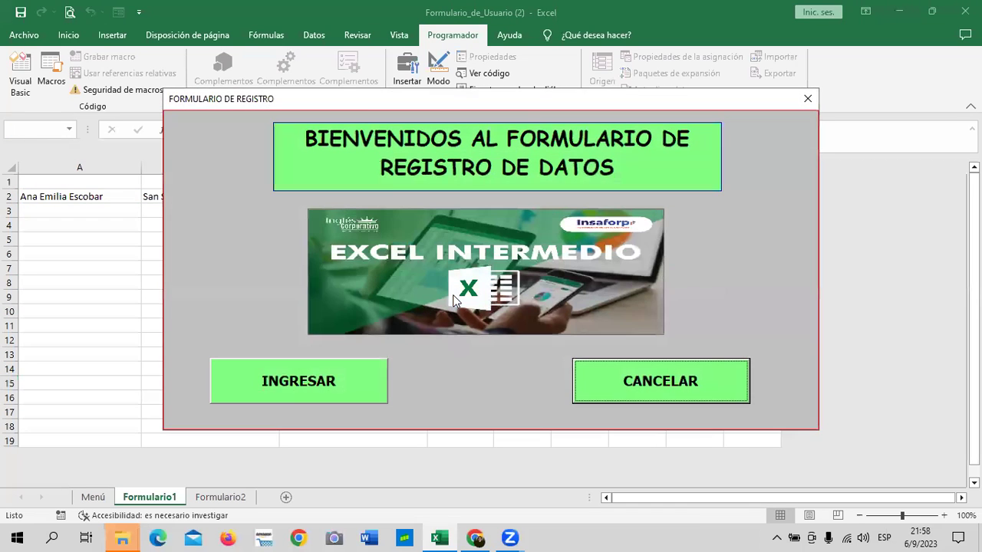
left_click(351, 385)
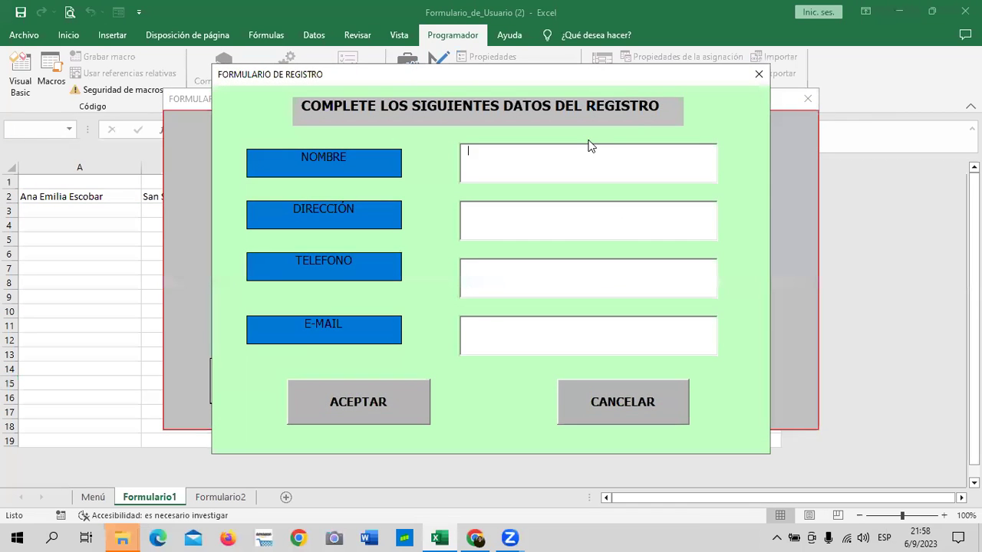
left_click(563, 273)
type("2276-")
type("4560")
left_click(391, 400)
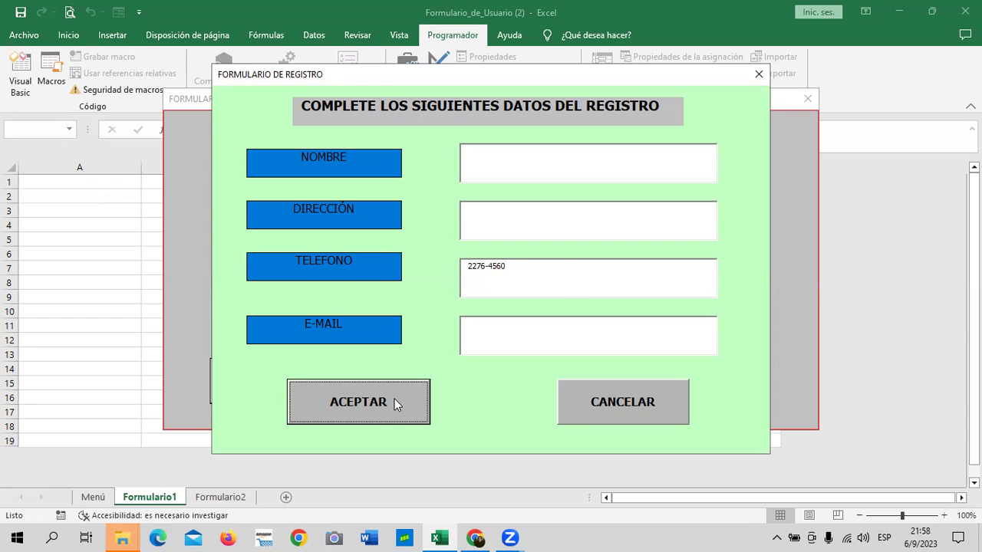
left_click(674, 401)
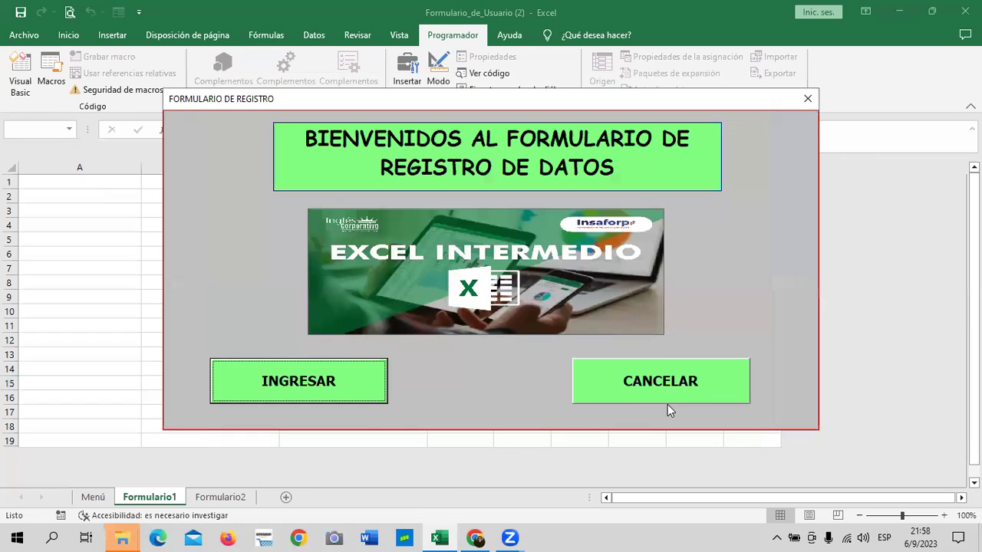
left_click(639, 386)
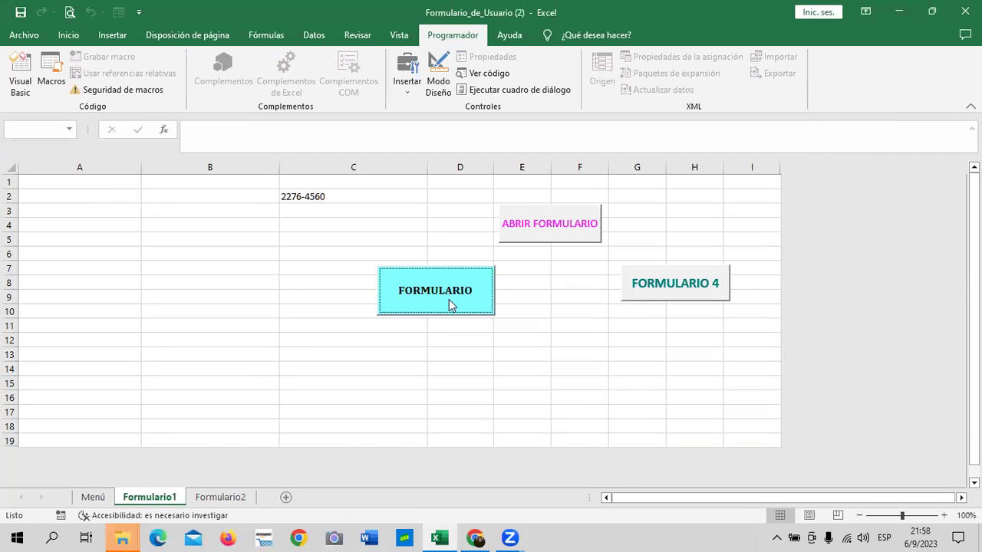
left_click(447, 299)
- Fill in a full name, an address and a phone number on the registration form
left_click(358, 387)
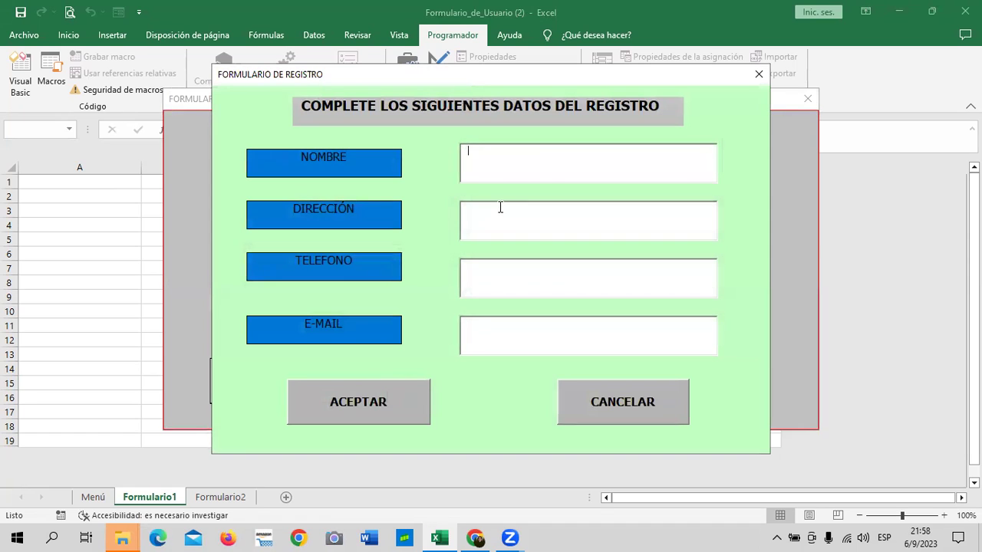
type("ana")
key("BackSpace")
key("BackSpace")
key("BackSpace")
left_click(540, 218)
type("SAn")
key("BackSpace")
key("BackSpace")
type("an Salvador")
left_click(529, 277)
type("2276-")
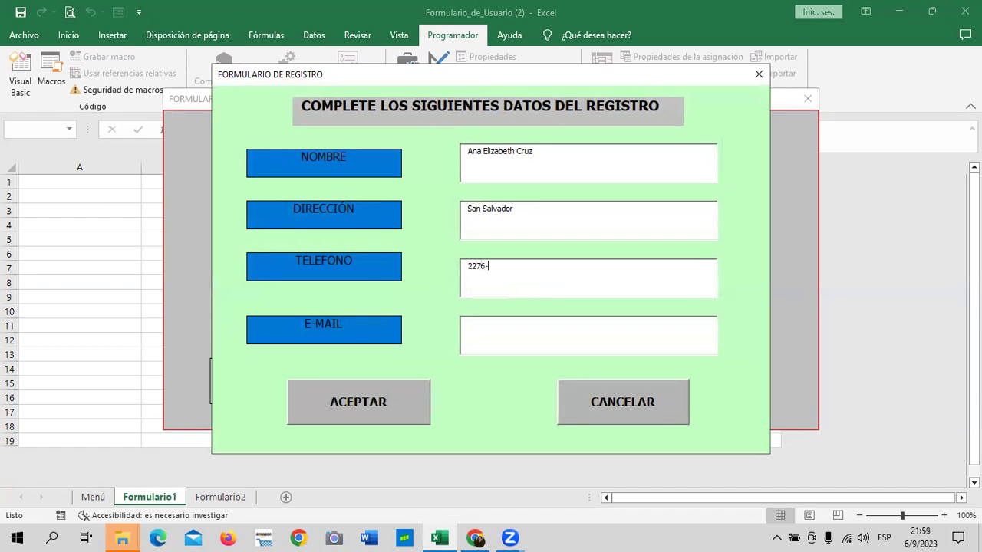
type("6523")
- Submit the data to A2:C2, close both forms, and narrow columns B and A
left_click(396, 400)
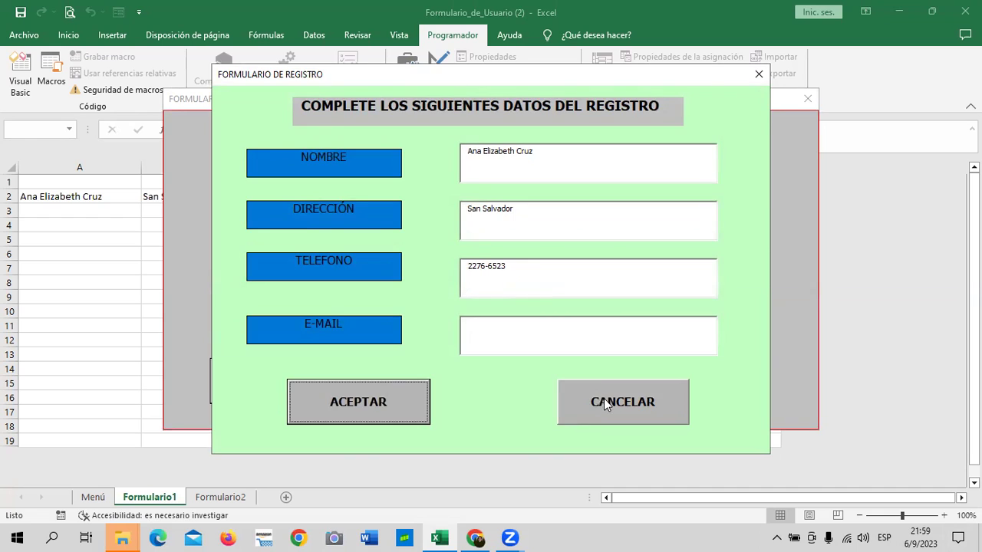
left_click(609, 404)
left_click(727, 382)
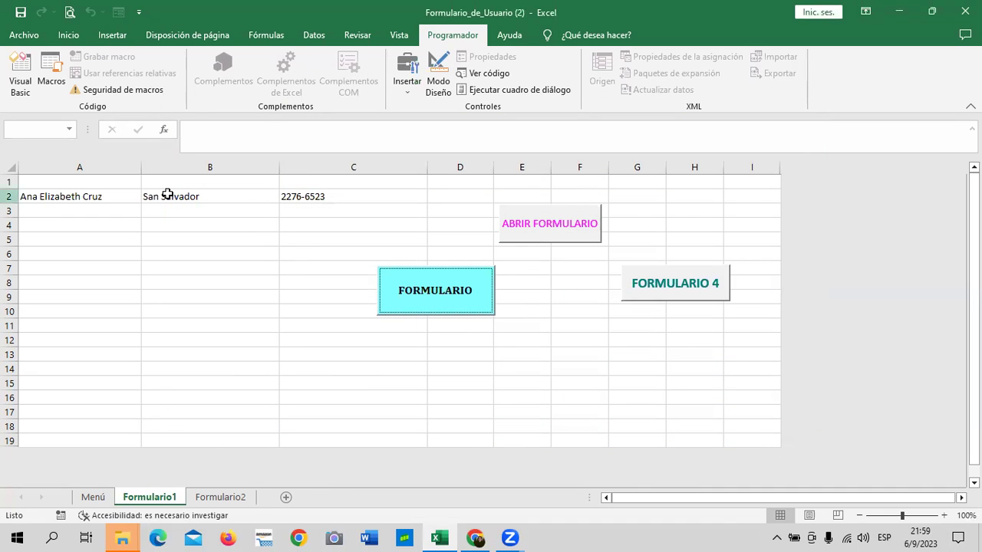
left_click_drag(279, 167, 247, 167)
left_click_drag(138, 167, 115, 166)
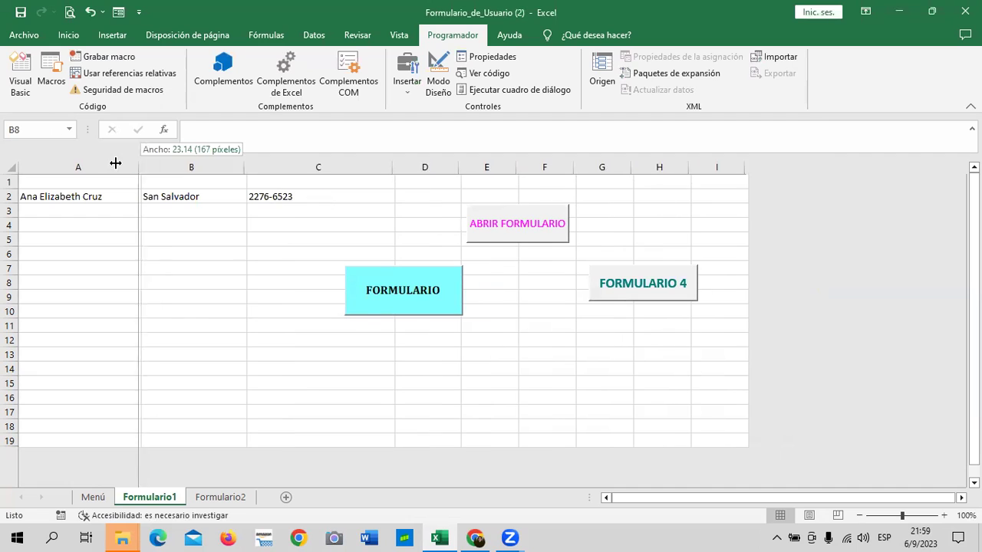
- Open the VBA editor and go to the blank line after Label3_Click in formulario5
left_click(20, 76)
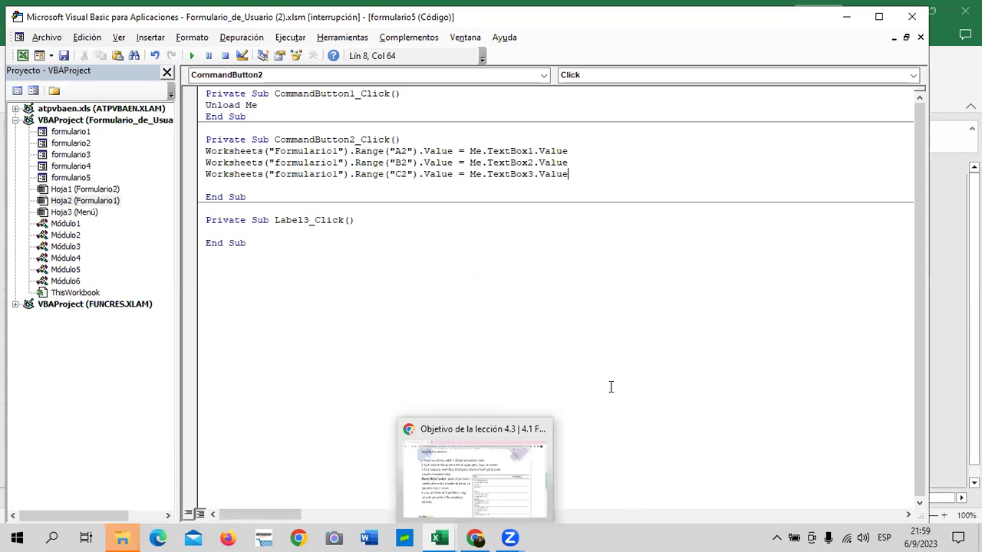
left_click(539, 460)
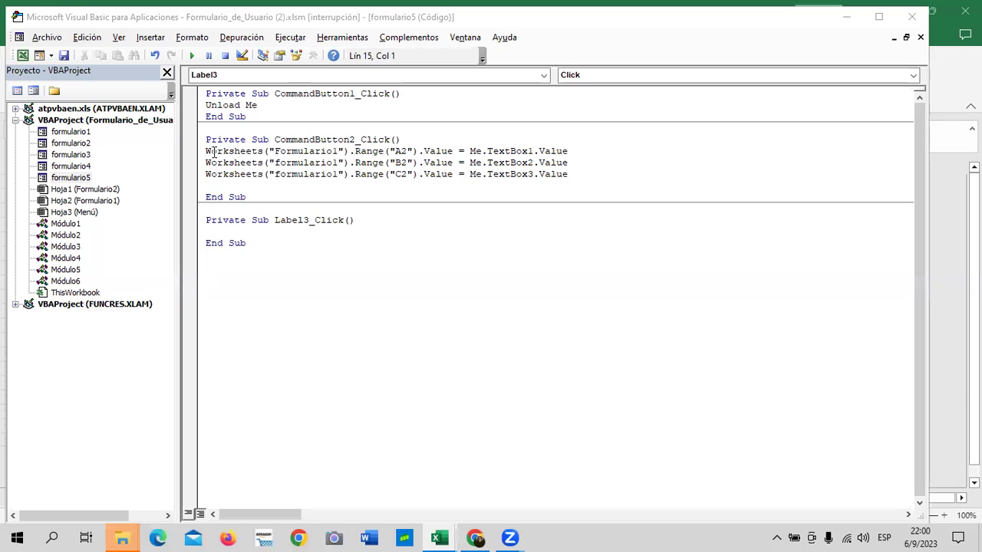
mouse_move(204, 151)
left_mouse_down()
mouse_move(588, 166)
mouse_move(588, 175)
left_mouse_up()
right_click(477, 163)
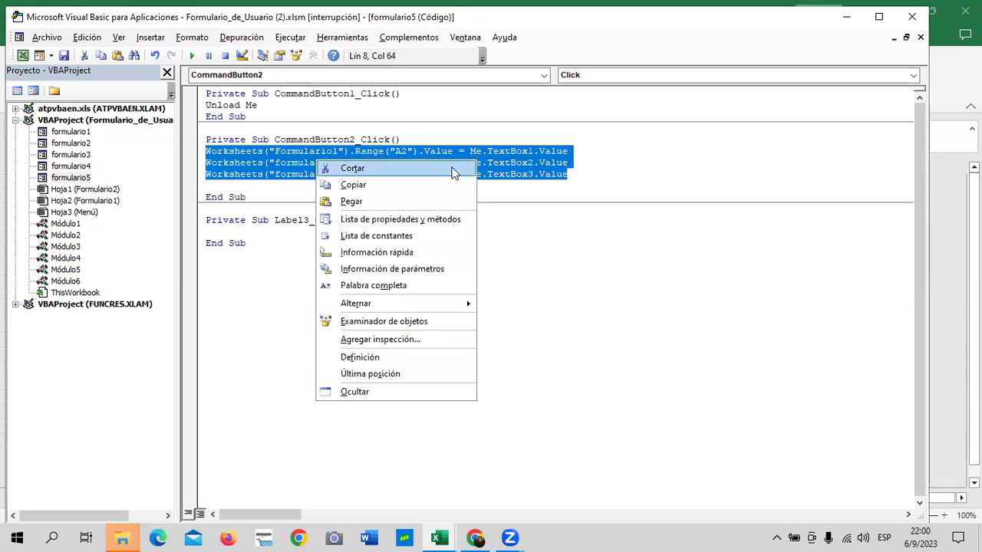
left_click(441, 186)
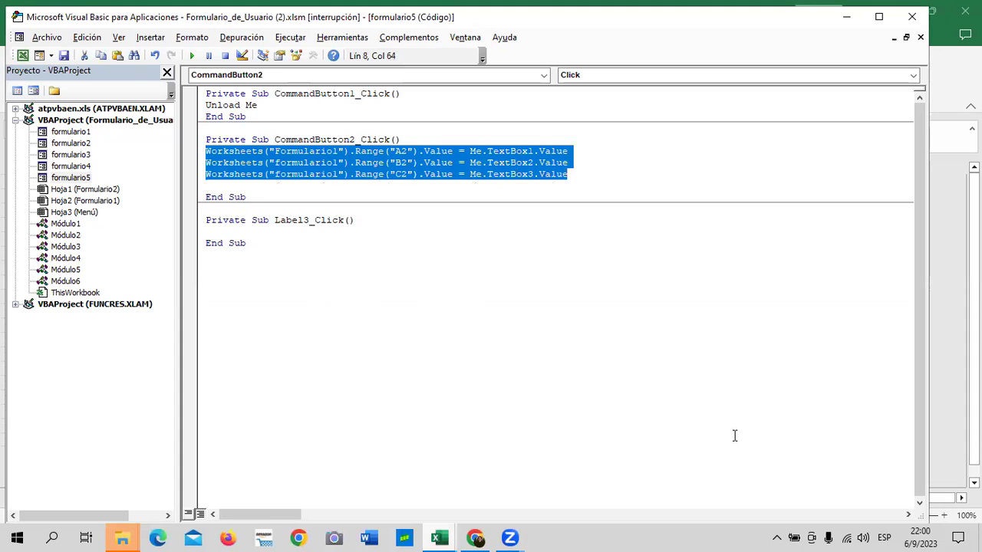
key("alt+F11")
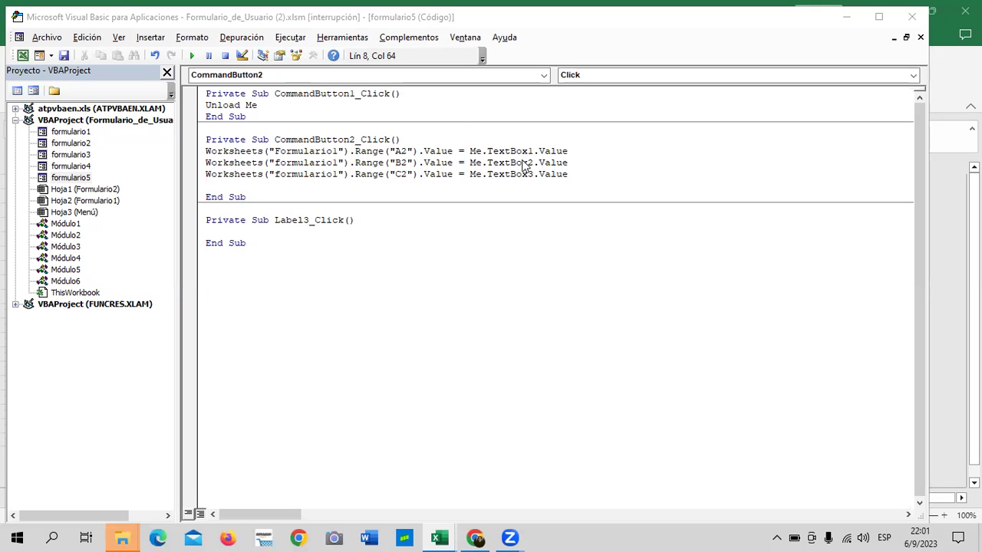
- Generate empty Change procedures for TextBox1 (NOMBRE) and TextBox2
double_click(70, 177)
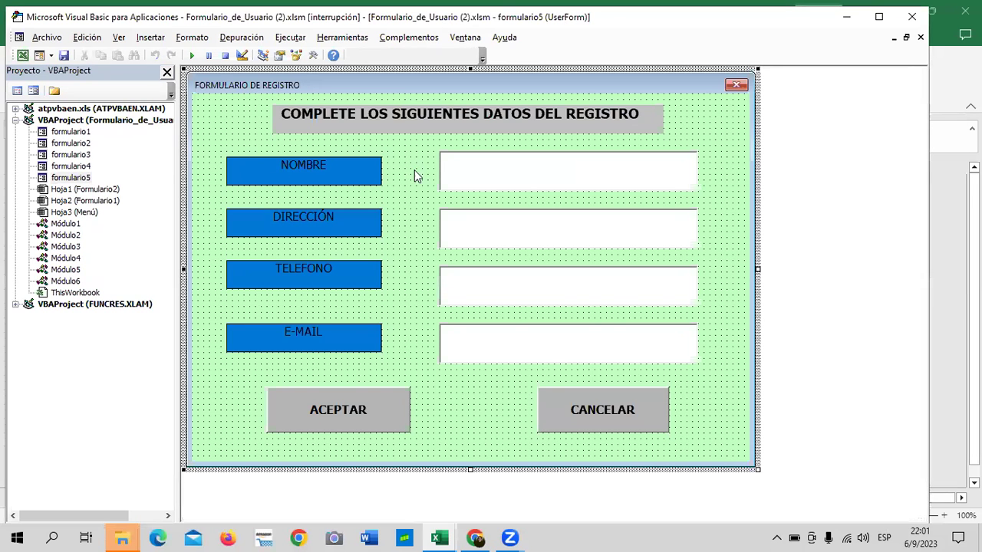
left_click(551, 180)
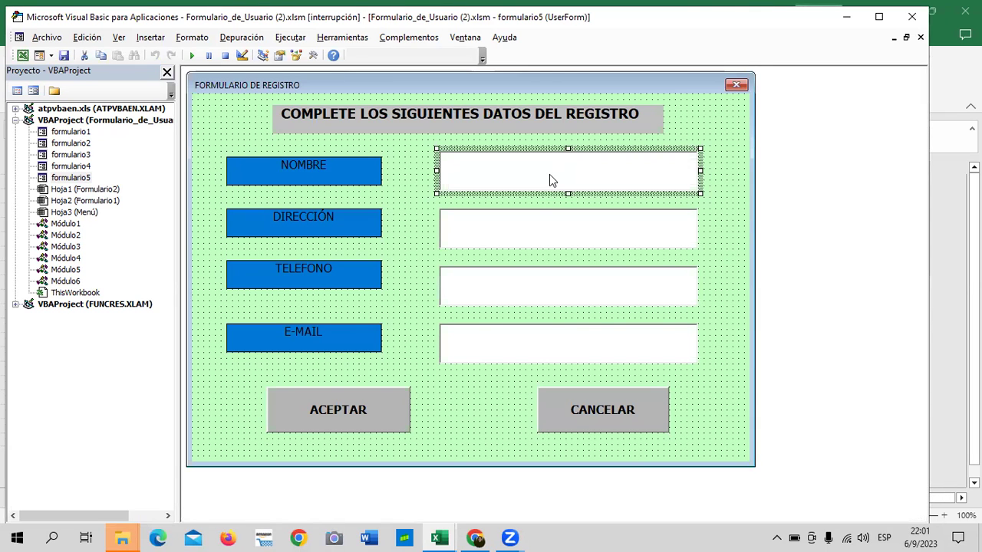
left_click(546, 180)
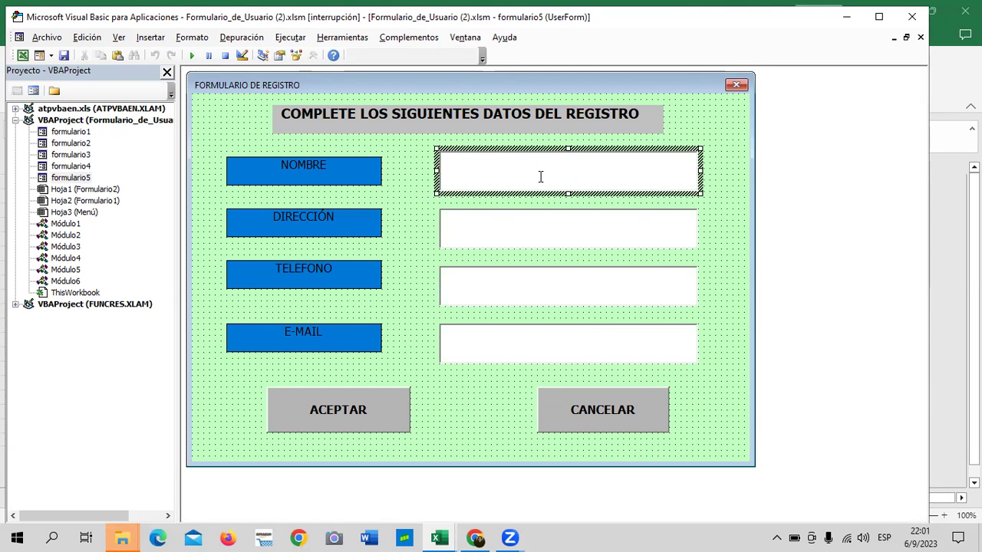
double_click(611, 156)
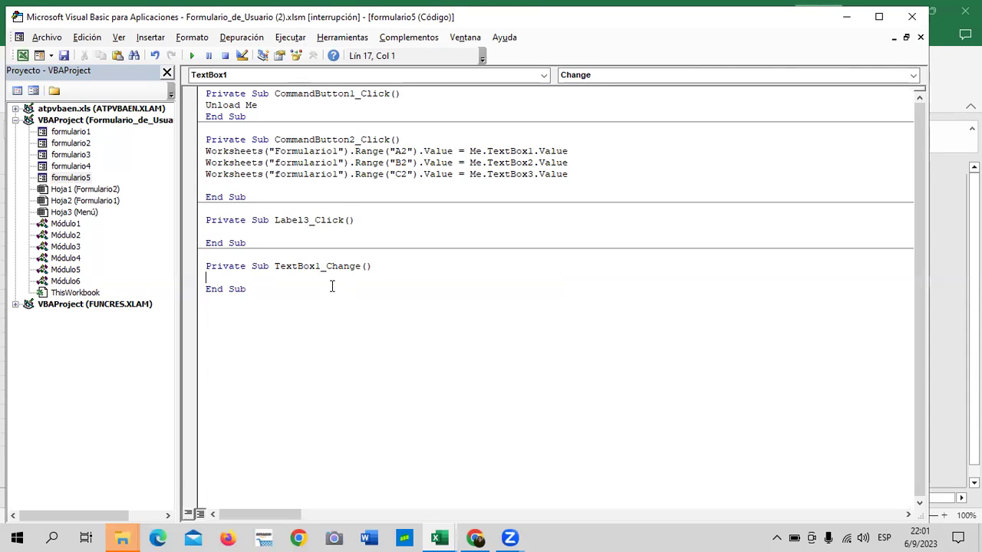
double_click(71, 177)
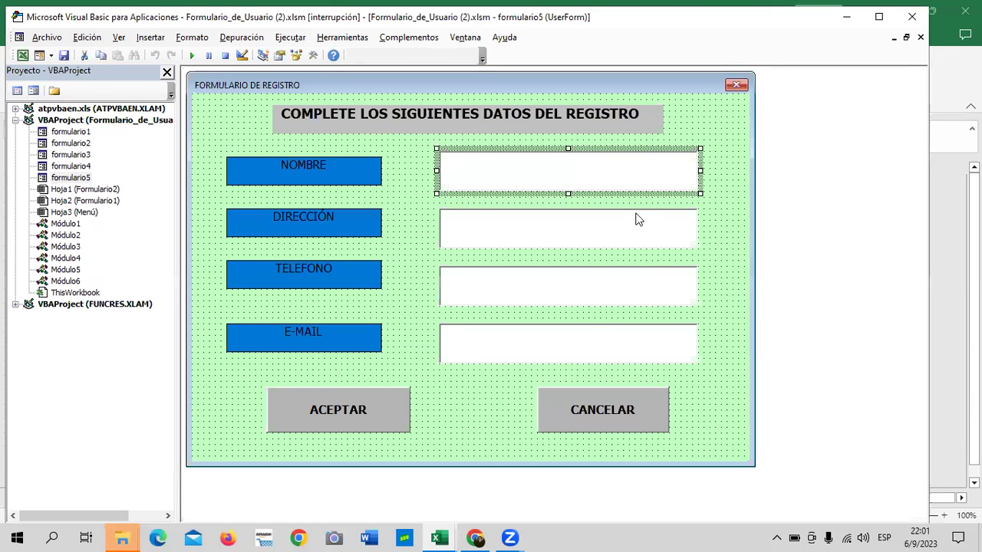
double_click(634, 215)
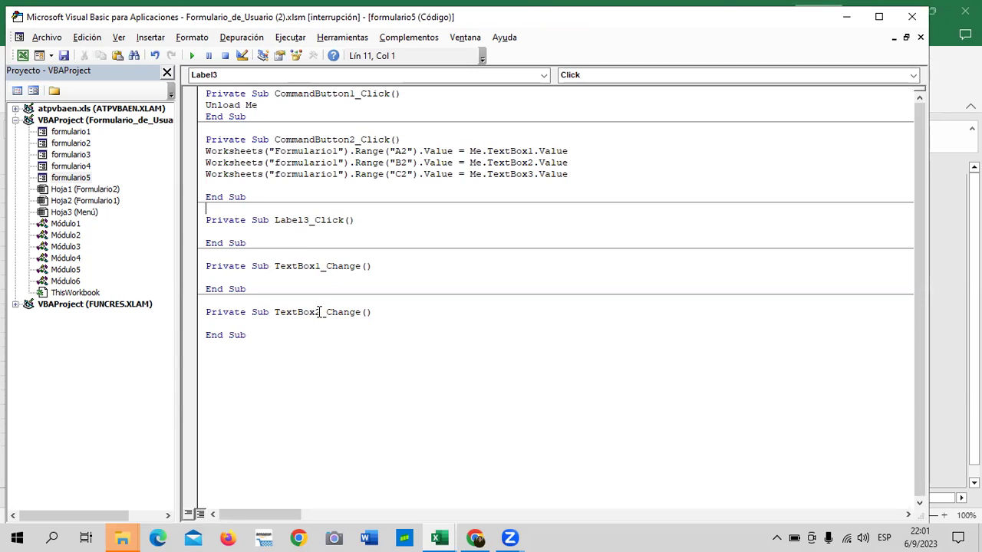
- Generate empty Change procedures for TextBox3 and TextBox4 (E-MAIL)
double_click(61, 177)
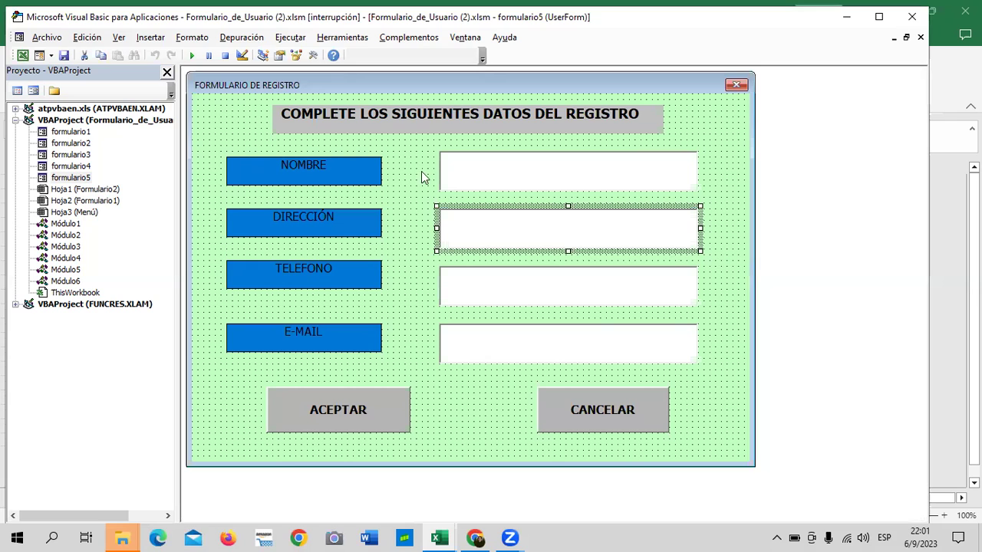
double_click(628, 272)
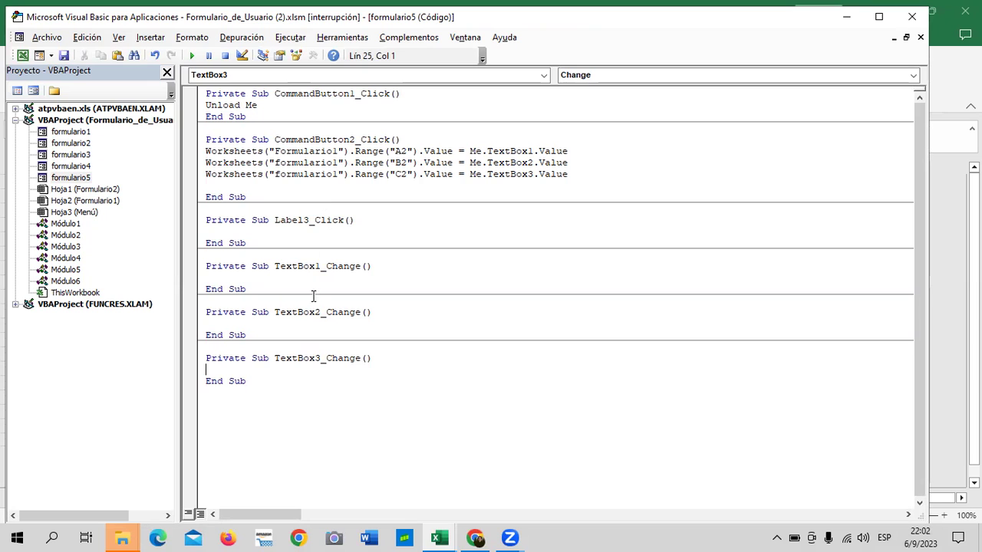
double_click(77, 178)
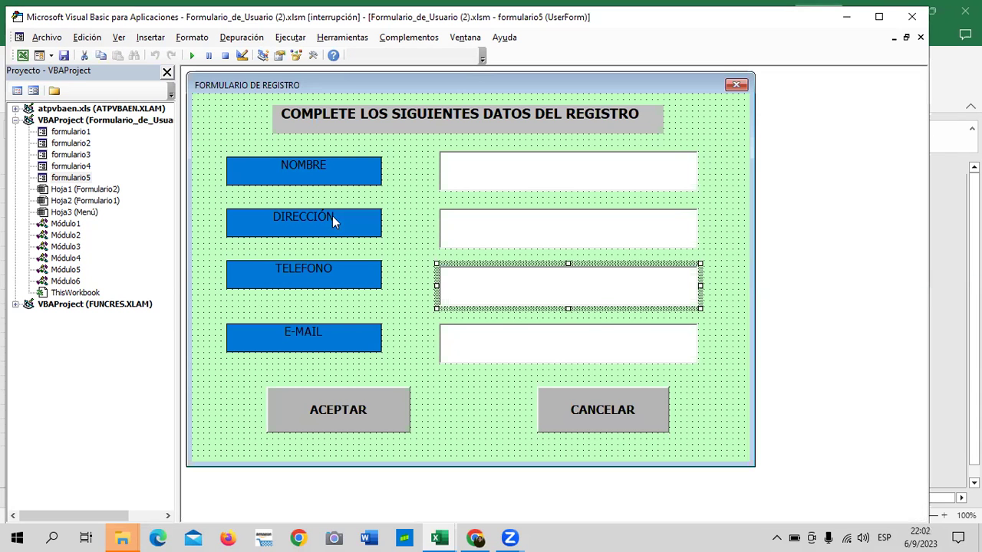
left_click(602, 354)
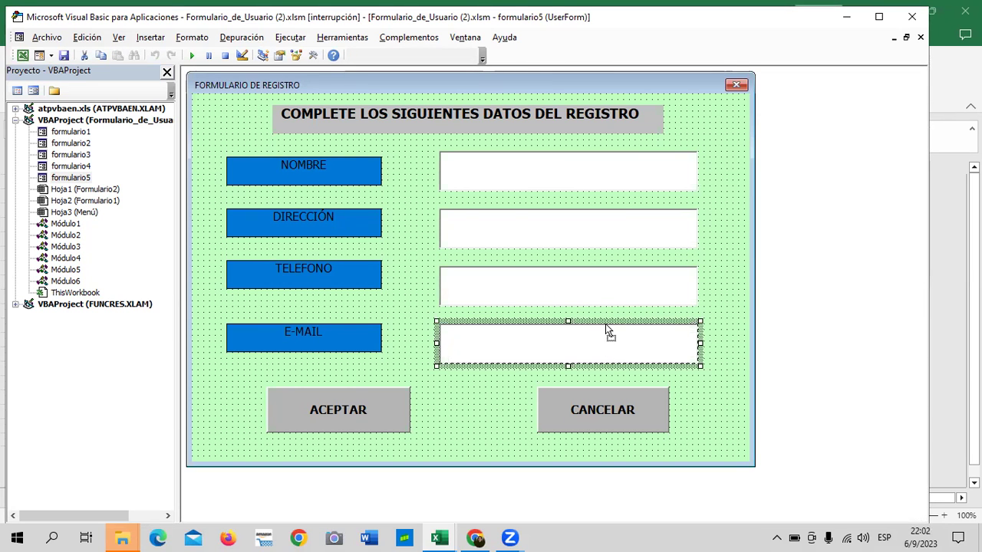
double_click(685, 364)
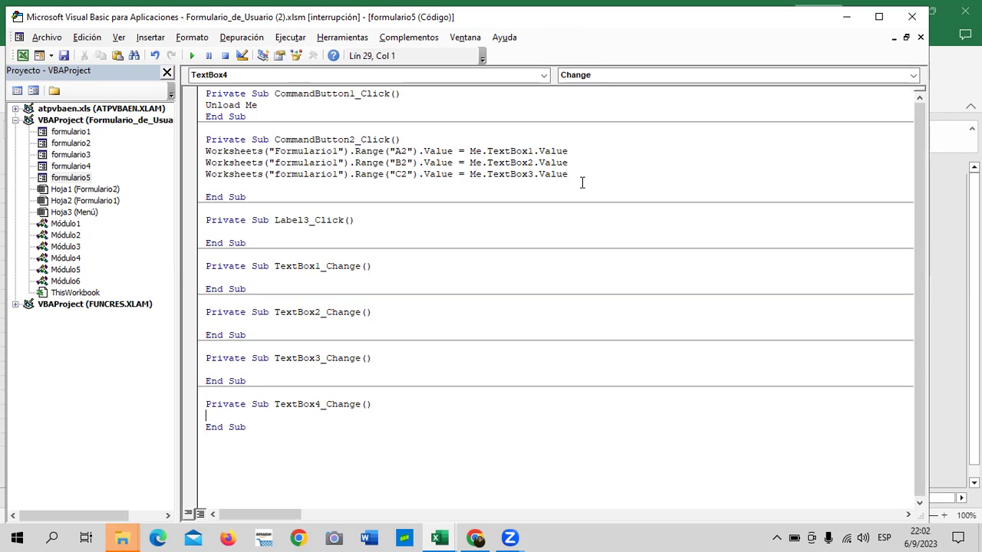
left_click(510, 537)
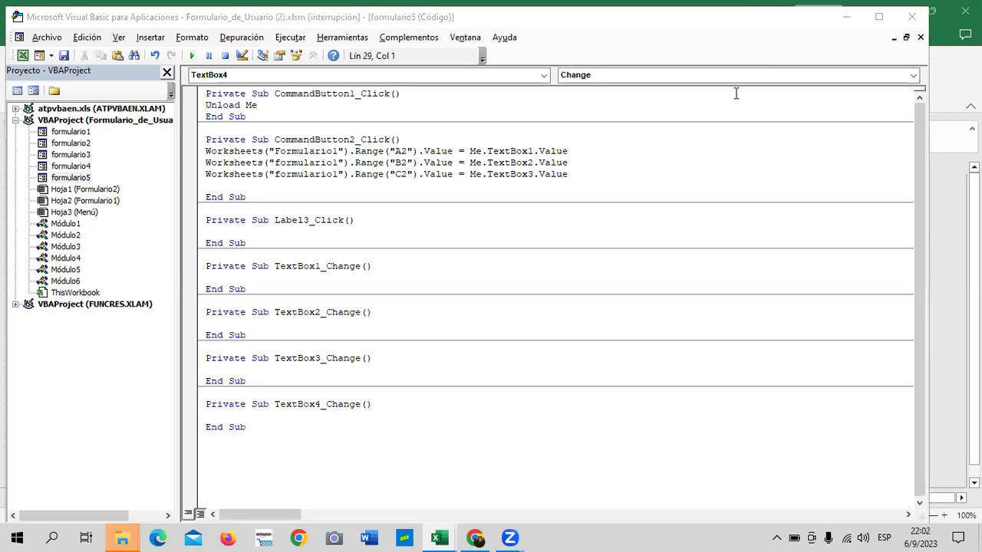